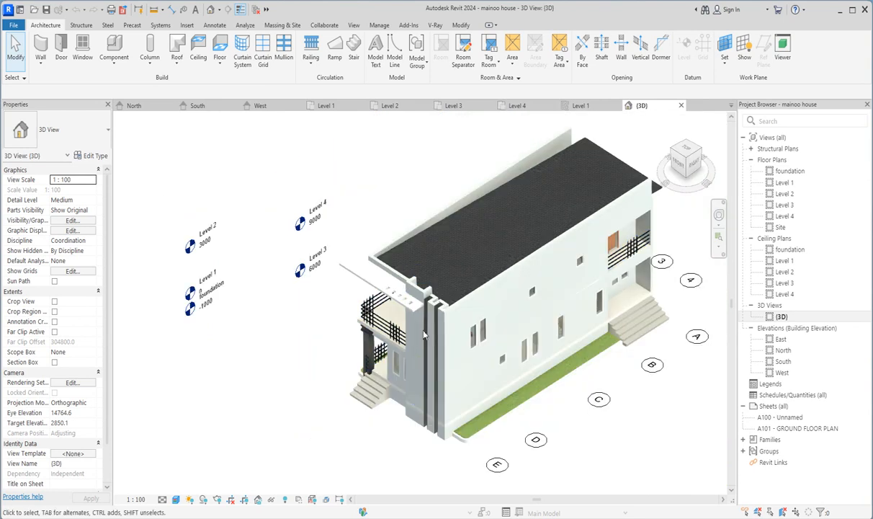
# Examine the Level 1 floor plan, from the entrance porch and guest room up to the kitchen, gym and terrace.
pyautogui.doubleClick(785, 183)
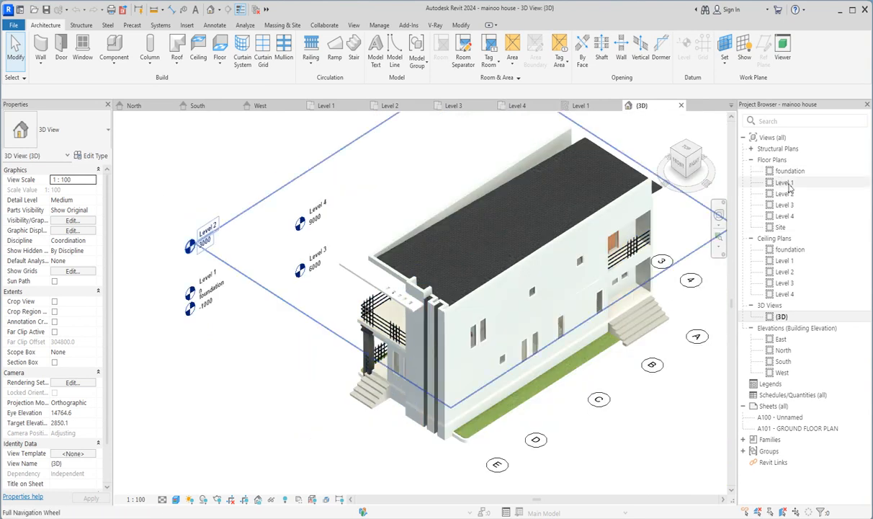
pyautogui.scroll(2, 432, 332)
pyautogui.scroll(-3, 432, 333)
pyautogui.scroll(2, 370, 433)
pyautogui.scroll(1, 370, 433)
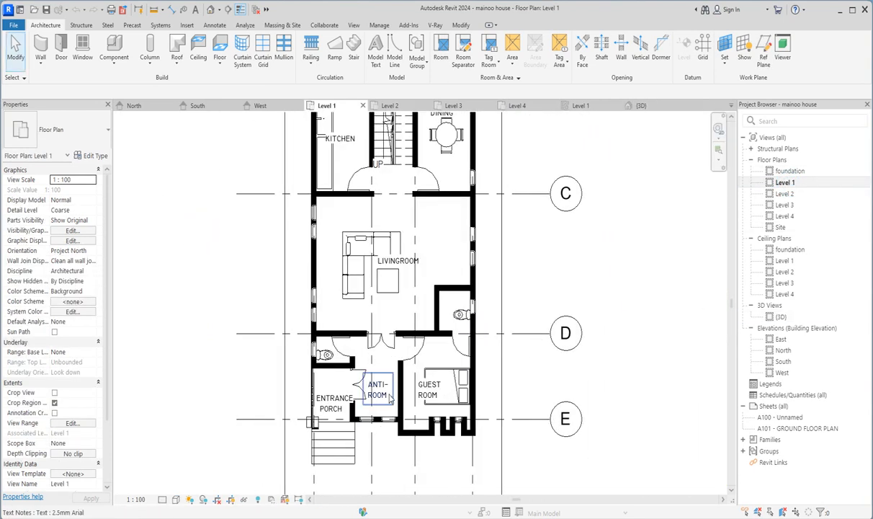
pyautogui.scroll(-4, 389, 388)
pyautogui.scroll(3, 415, 241)
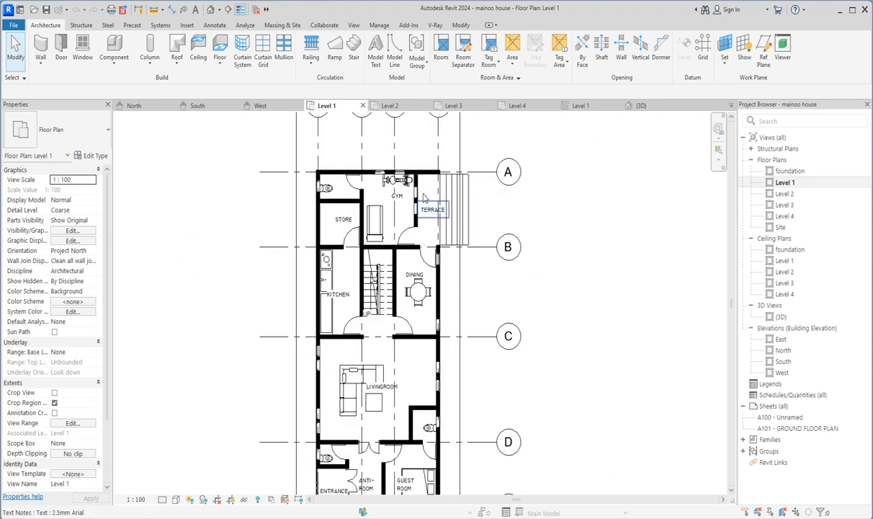
pyautogui.scroll(-3, 416, 175)
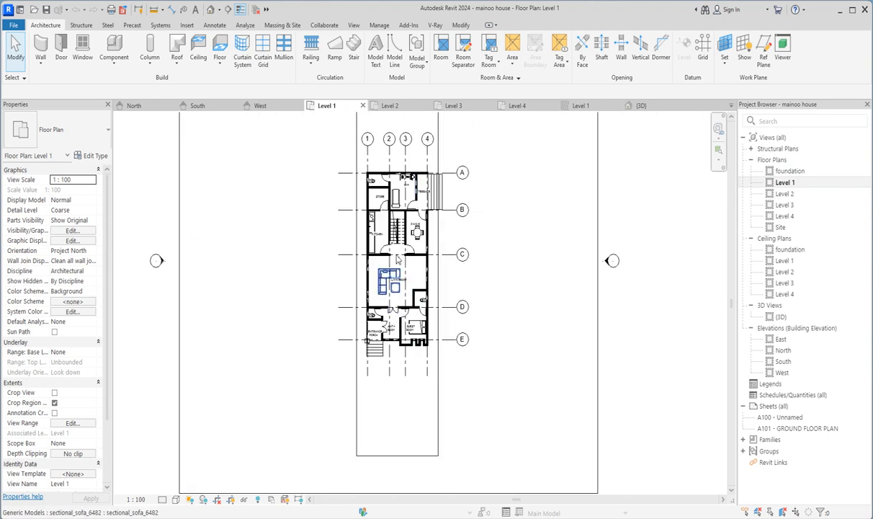
pyautogui.scroll(3, 416, 176)
pyautogui.scroll(-3, 354, 207)
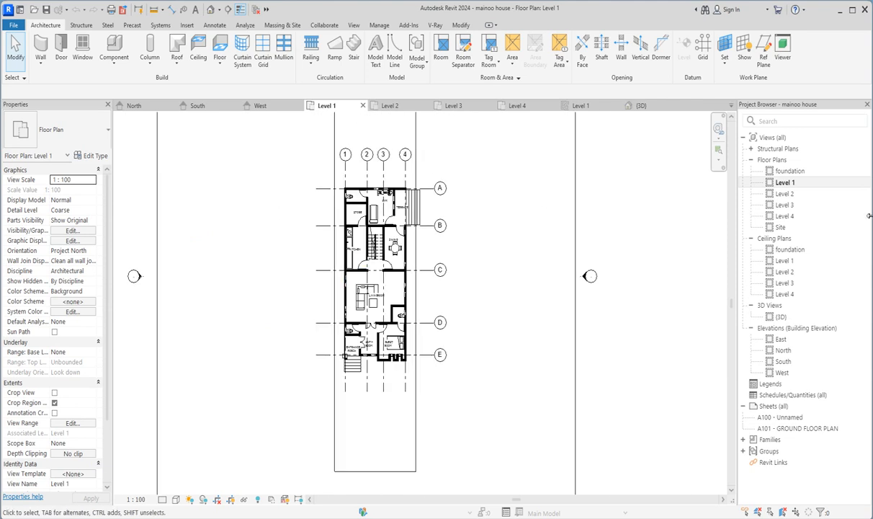
# Examine the Level 2 floor plan, including the bedrooms, family lounge and open balcony.
pyautogui.doubleClick(785, 195)
pyautogui.scroll(3, 486, 278)
pyautogui.scroll(3, 413, 317)
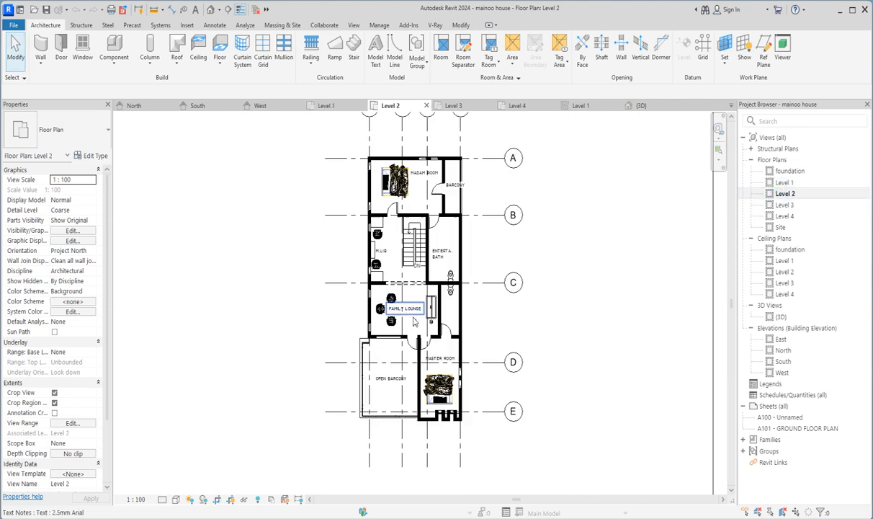
pyautogui.scroll(-3, 430, 248)
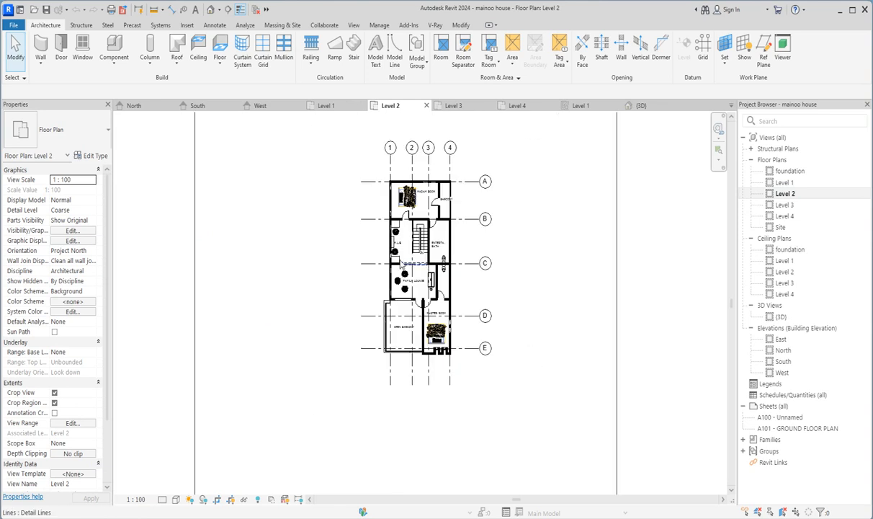
pyautogui.scroll(3, 438, 242)
pyautogui.scroll(-3, 432, 171)
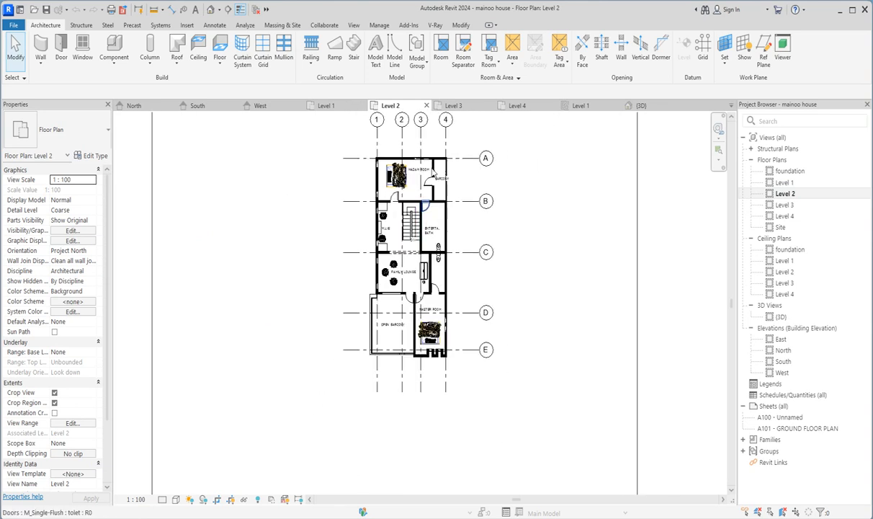
pyautogui.scroll(2, 376, 160)
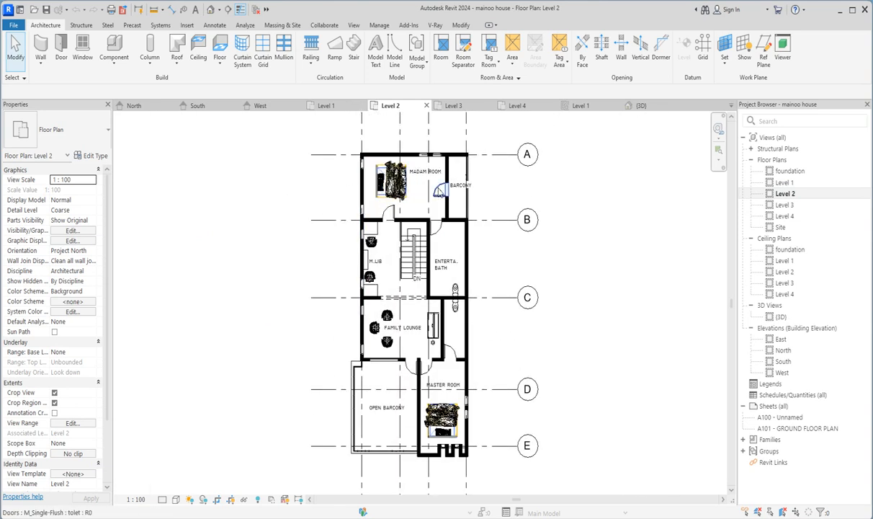
pyautogui.scroll(-2, 482, 193)
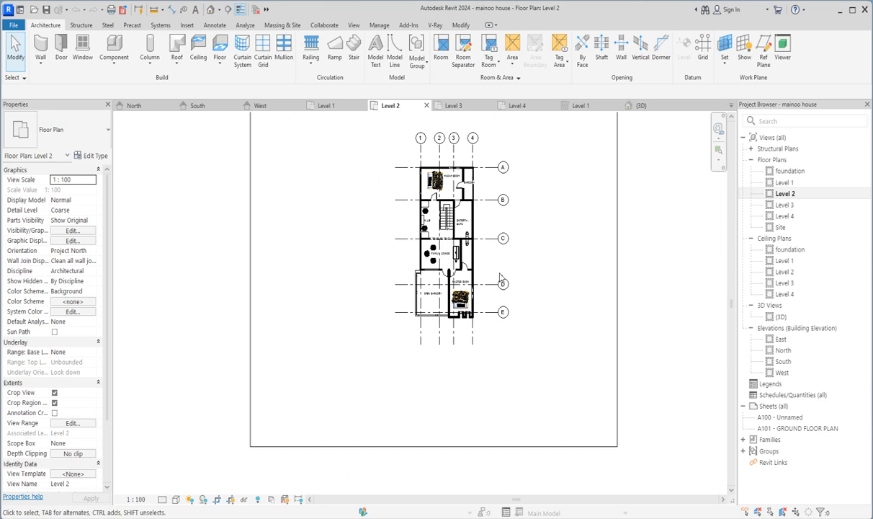
# Examine the roof in the Site plan and the house's exterior in the 3D view.
pyautogui.click(779, 228)
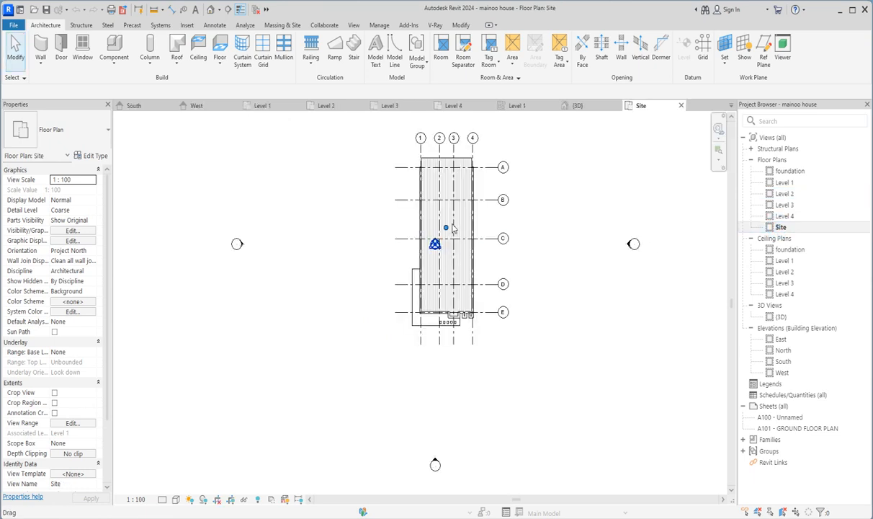
pyautogui.scroll(2, 453, 229)
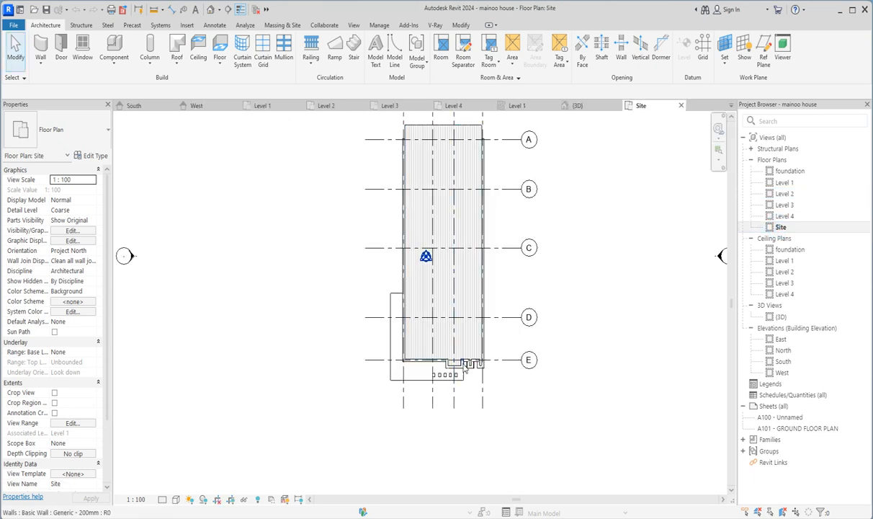
pyautogui.doubleClick(781, 316)
pyautogui.scroll(2, 469, 247)
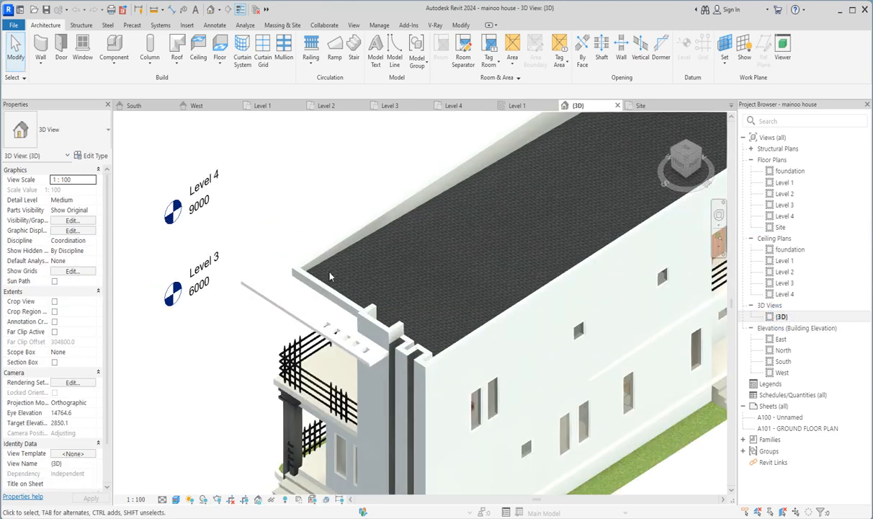
pyautogui.scroll(-3, 330, 276)
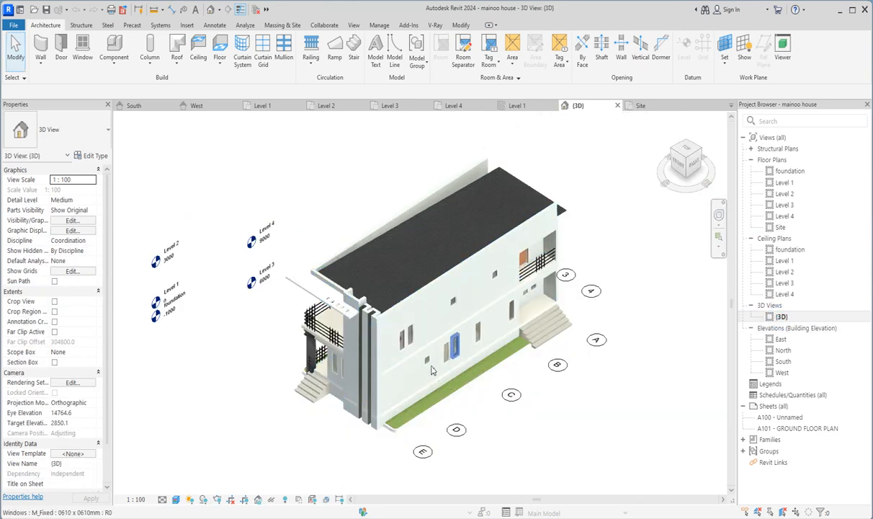
pyautogui.scroll(-3, 433, 369)
pyautogui.scroll(3, 545, 337)
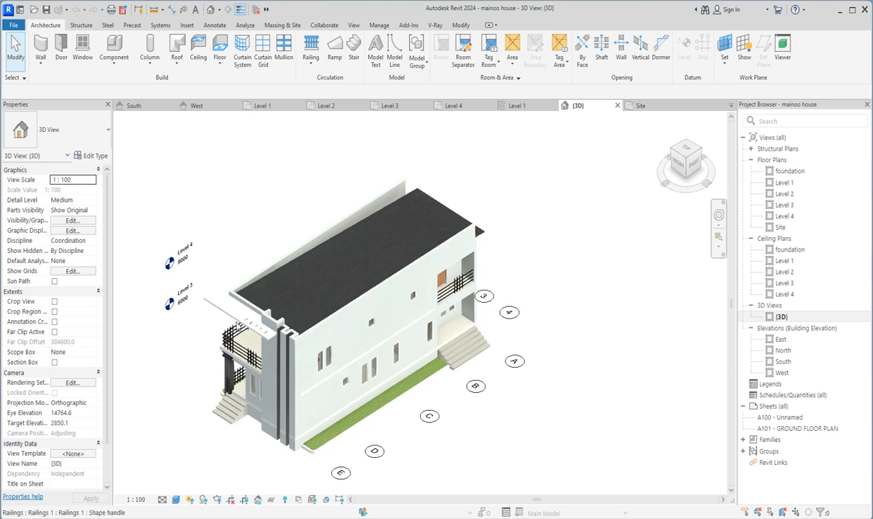
pyautogui.scroll(2, 240, 322)
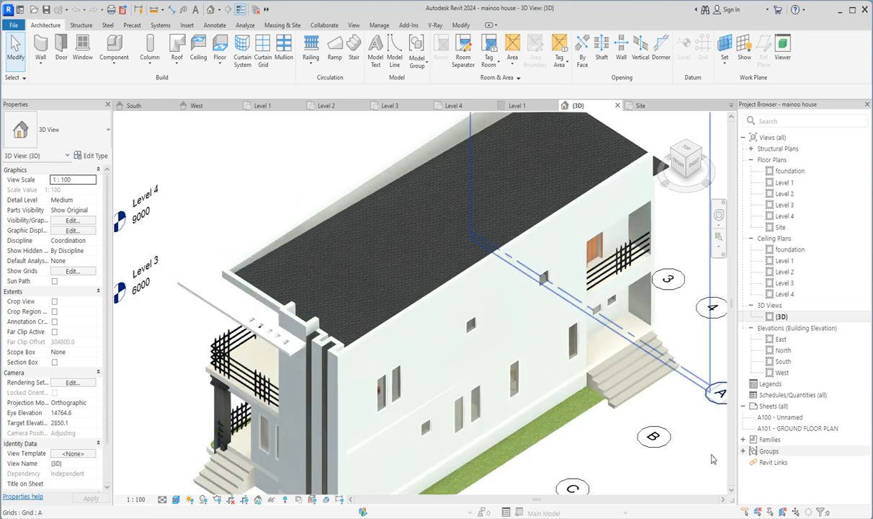
pyautogui.scroll(-4, 493, 173)
pyautogui.scroll(-2, 332, 210)
pyautogui.scroll(5, 344, 191)
pyautogui.scroll(1, 389, 202)
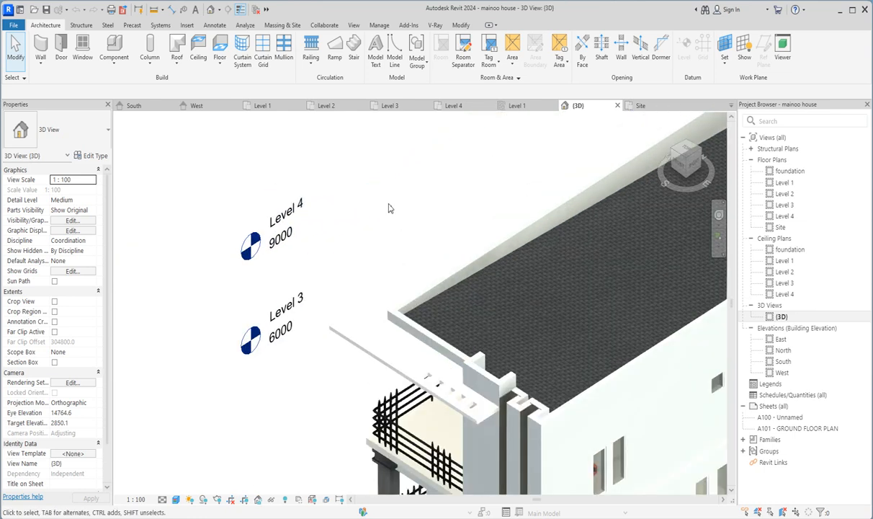
pyautogui.scroll(-4, 389, 205)
pyautogui.scroll(4, 333, 367)
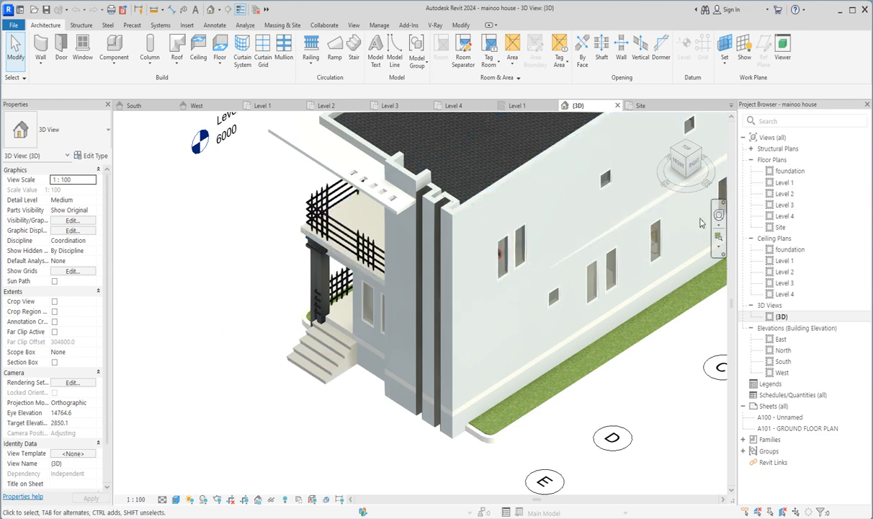
# Examine the front facade and the underside of the open balcony's roof area in the South elevation.
pyautogui.doubleClick(783, 361)
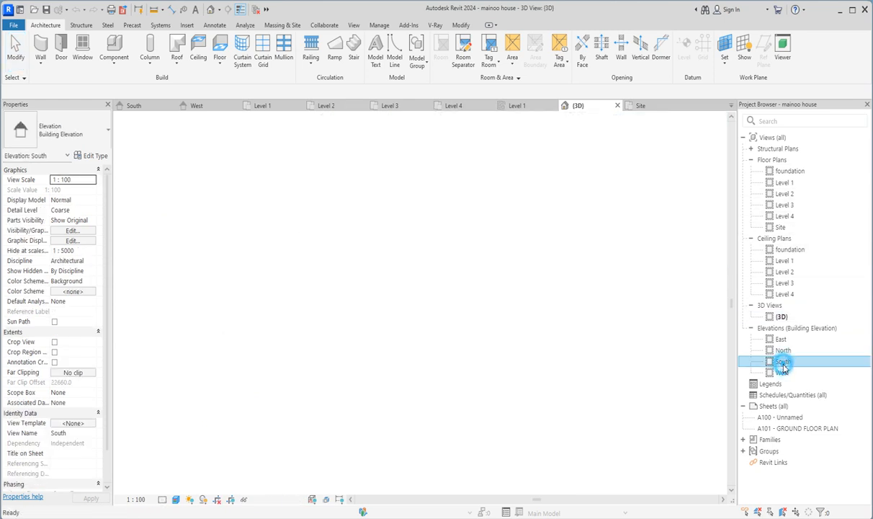
pyautogui.scroll(3, 364, 285)
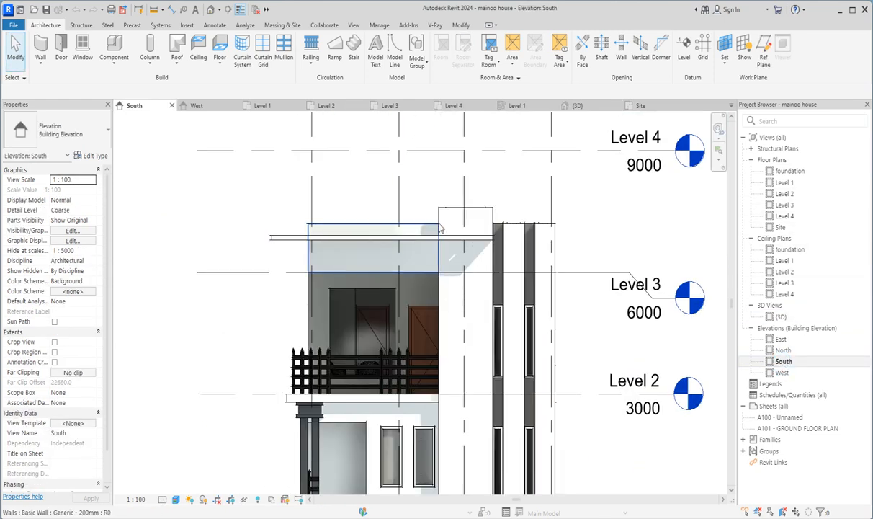
pyautogui.scroll(-4, 415, 311)
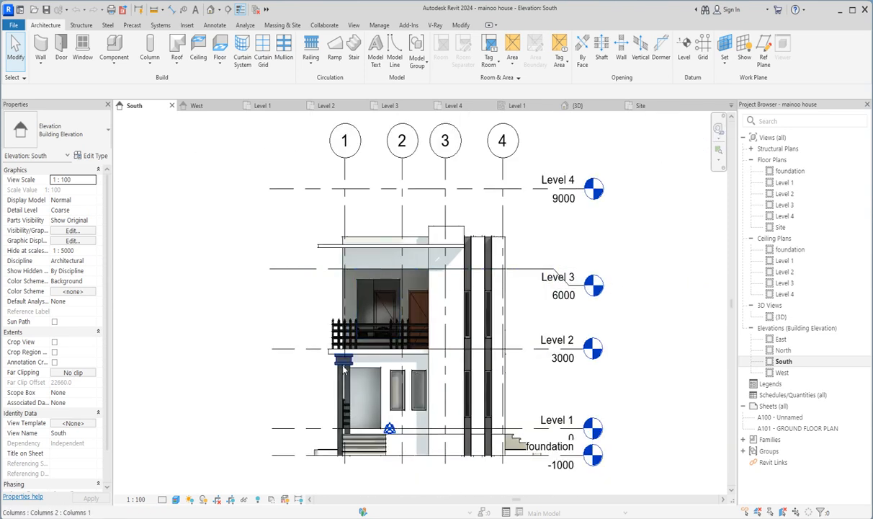
pyautogui.scroll(5, 386, 280)
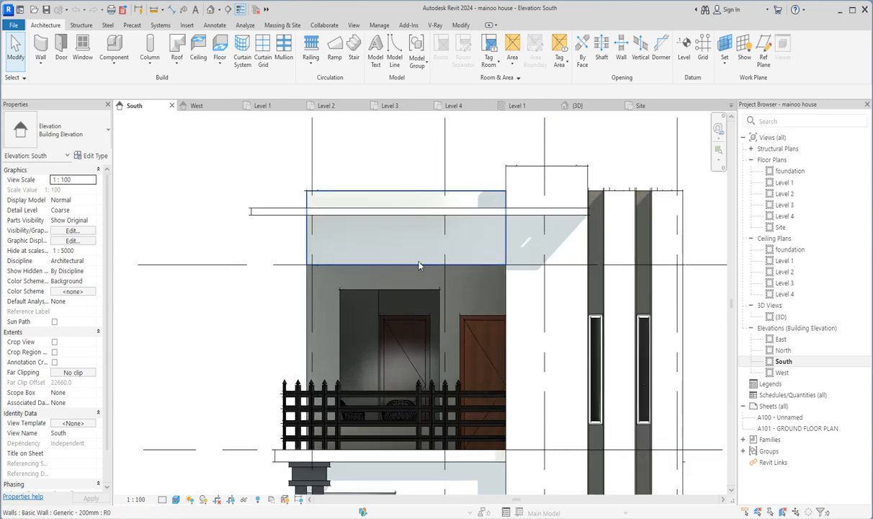
pyautogui.scroll(-4, 420, 266)
pyautogui.scroll(3, 382, 385)
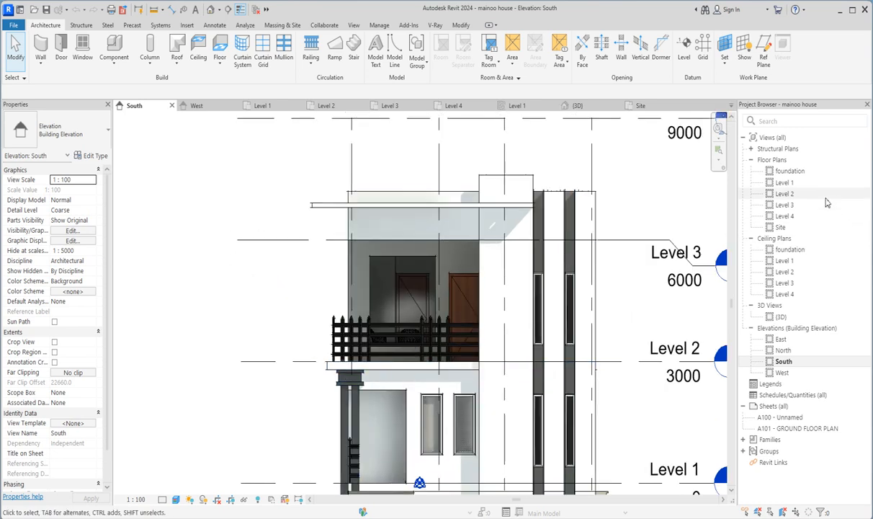
# Create a Compound Ceiling Plain over the Level 2 open balcony by sketching a rectangular boundary about 4400 mm long inside the railing.
pyautogui.doubleClick(785, 194)
pyautogui.scroll(2, 441, 309)
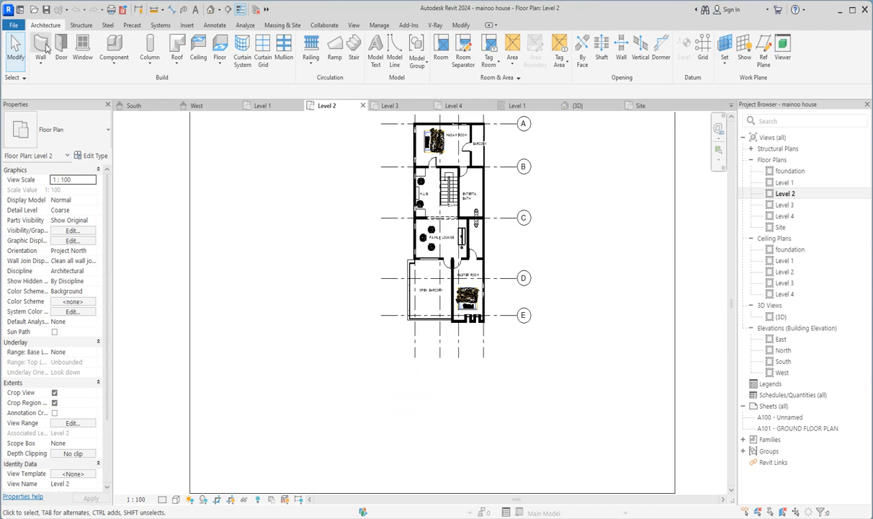
pyautogui.click(203, 62)
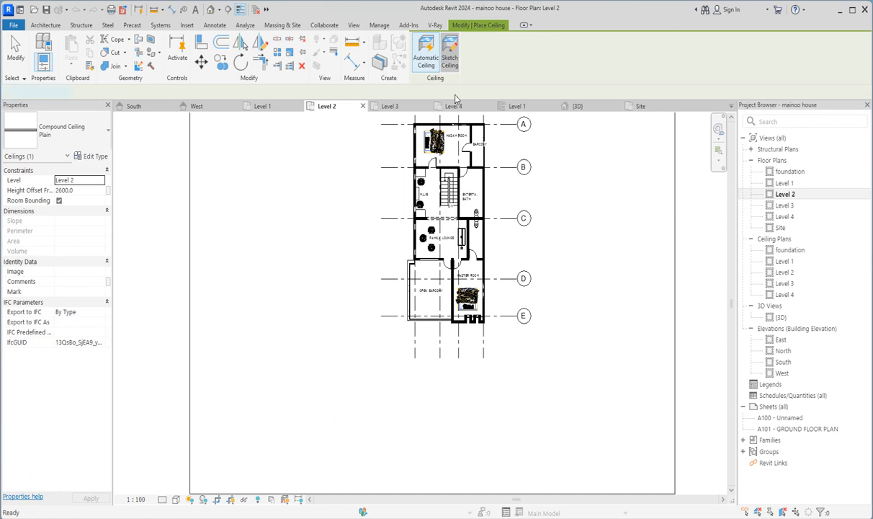
pyautogui.click(450, 57)
pyautogui.scroll(3, 436, 303)
pyautogui.click(502, 42)
pyautogui.scroll(5, 447, 241)
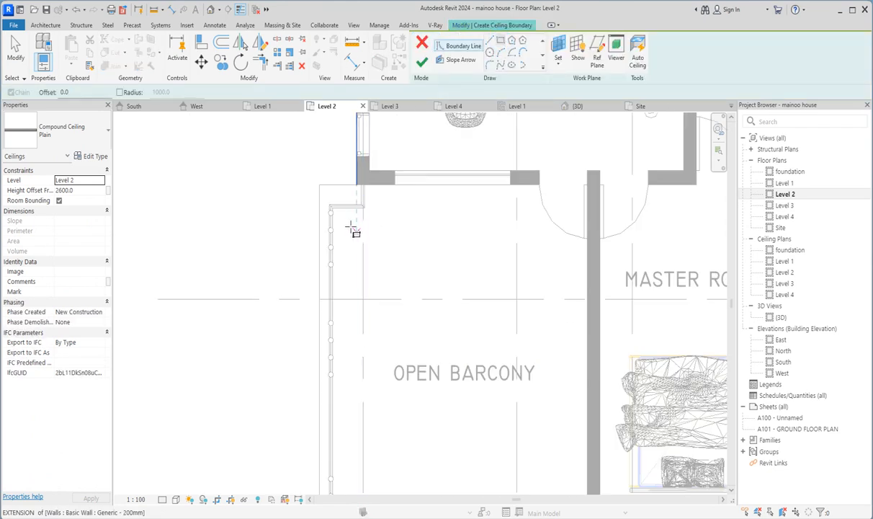
pyautogui.scroll(2, 342, 213)
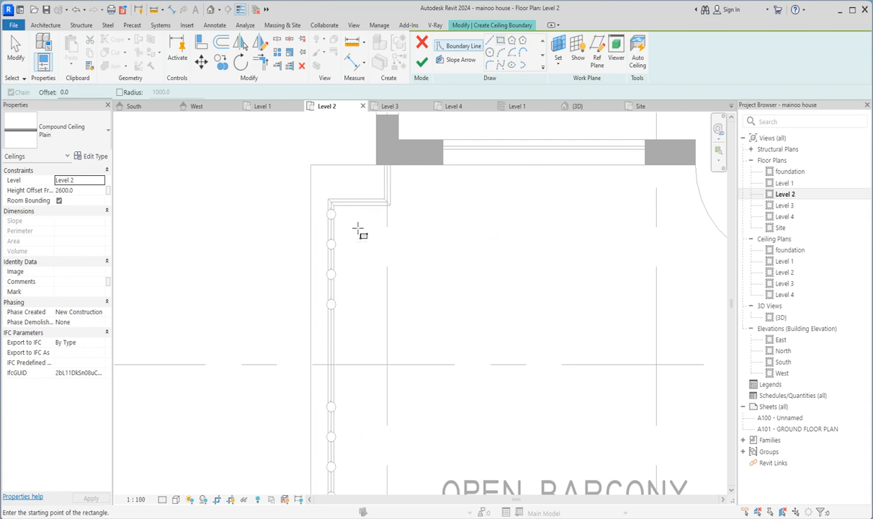
pyautogui.click(360, 229)
pyautogui.scroll(-4, 433, 205)
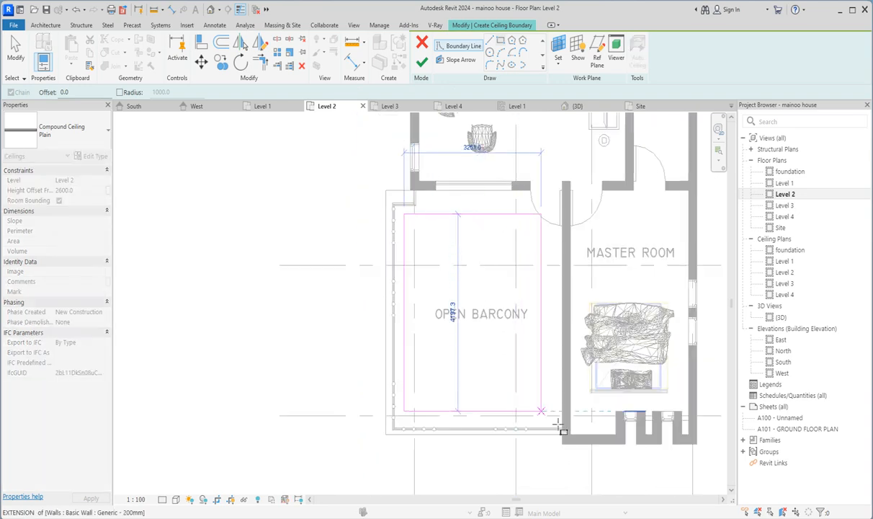
pyautogui.scroll(2, 561, 412)
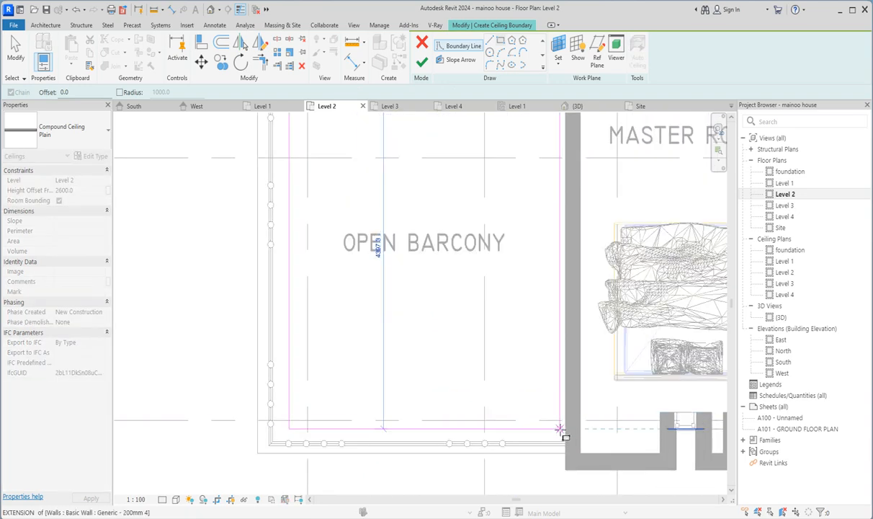
pyautogui.click(561, 429)
pyautogui.click(422, 62)
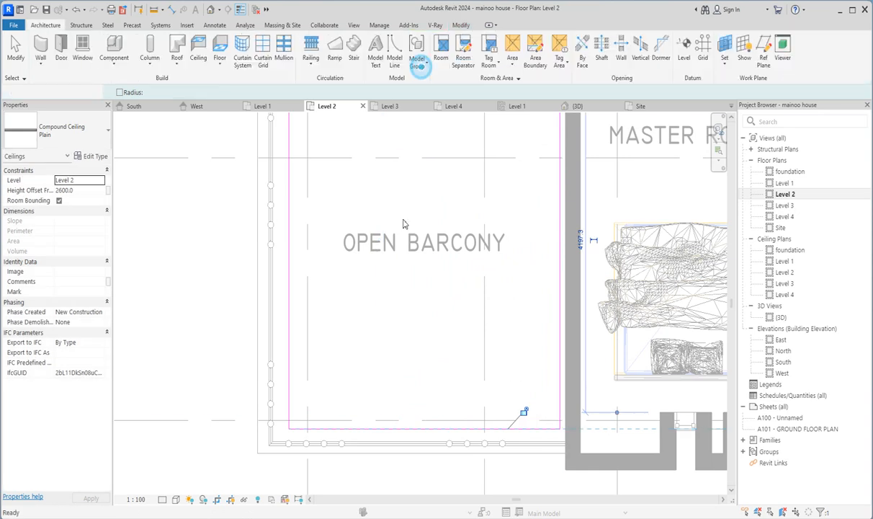
pyautogui.scroll(-2, 389, 315)
pyautogui.click(363, 457)
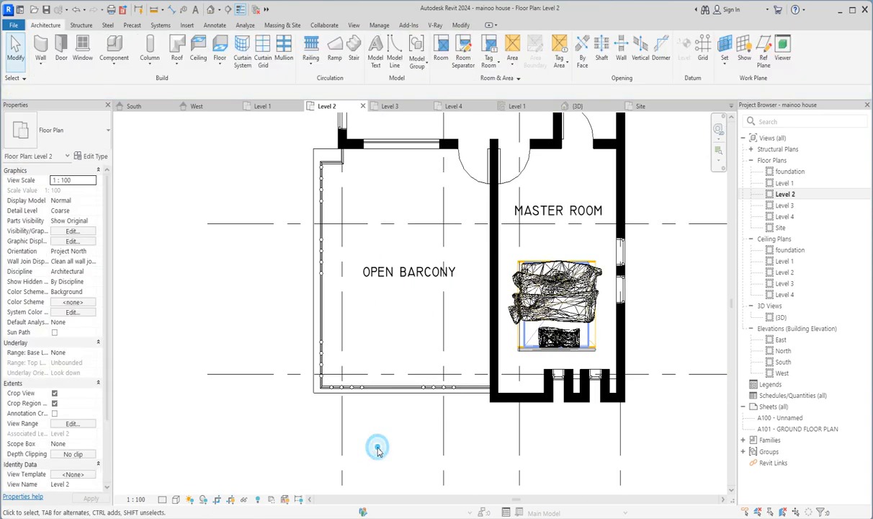
# In the South elevation, raise the balcony ceiling to a height offset of 2880 mm from Level 2.
pyautogui.doubleClick(782, 362)
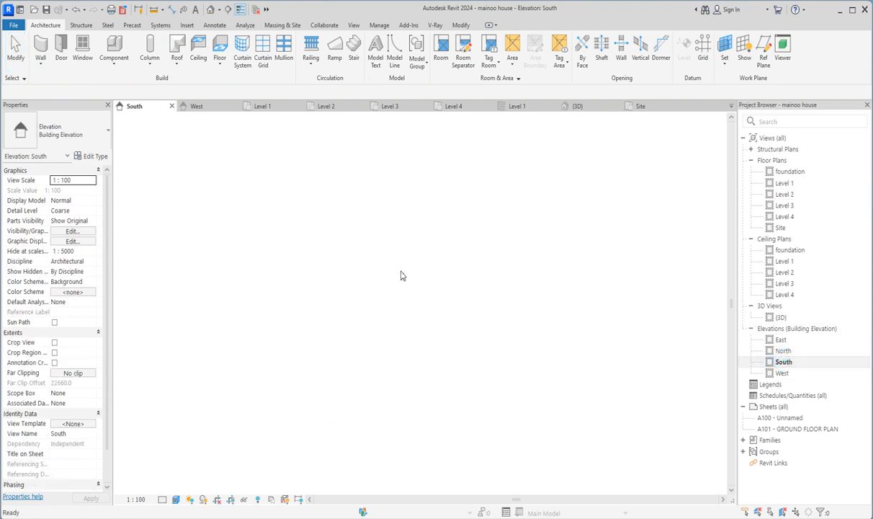
pyautogui.scroll(3, 405, 264)
pyautogui.click(406, 258)
pyautogui.scroll(3, 405, 264)
pyautogui.scroll(-3, 407, 269)
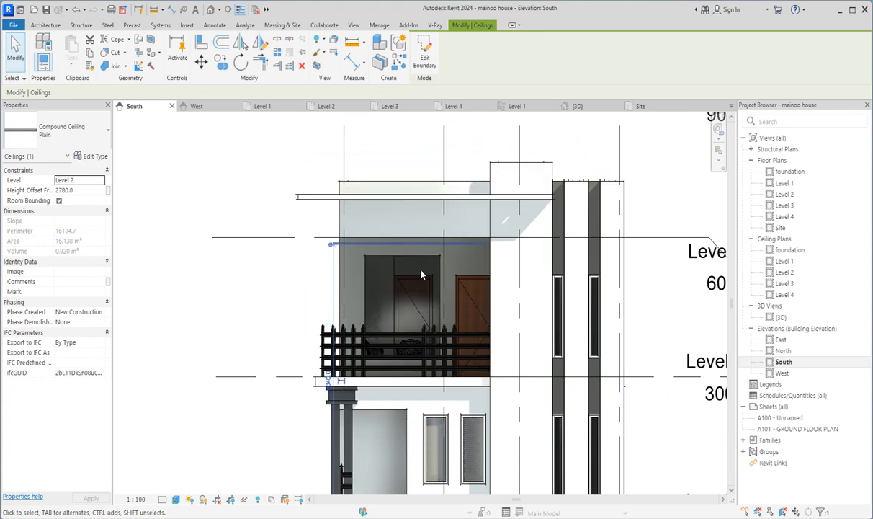
pyautogui.scroll(2, 354, 240)
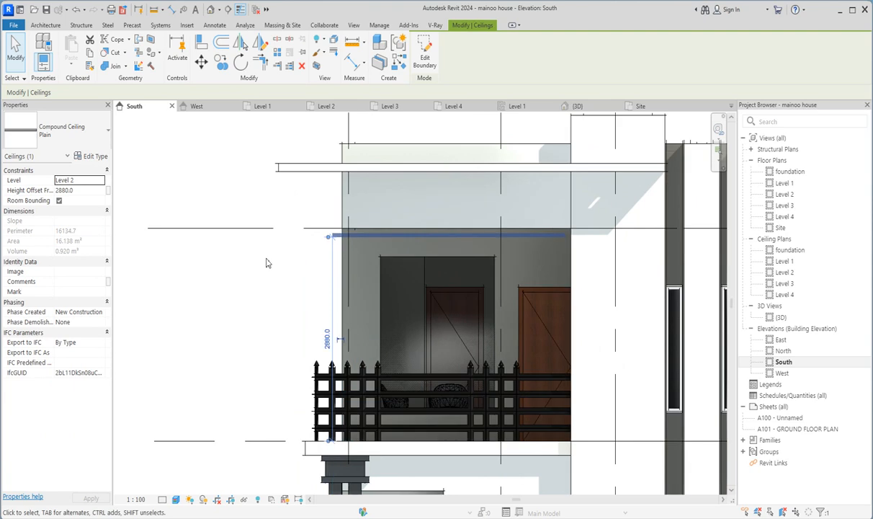
pyautogui.click(266, 261)
# Inspect the Level 2 open balcony's new ceiling from below in the 3D view.
pyautogui.click(781, 319)
pyautogui.doubleClick(781, 318)
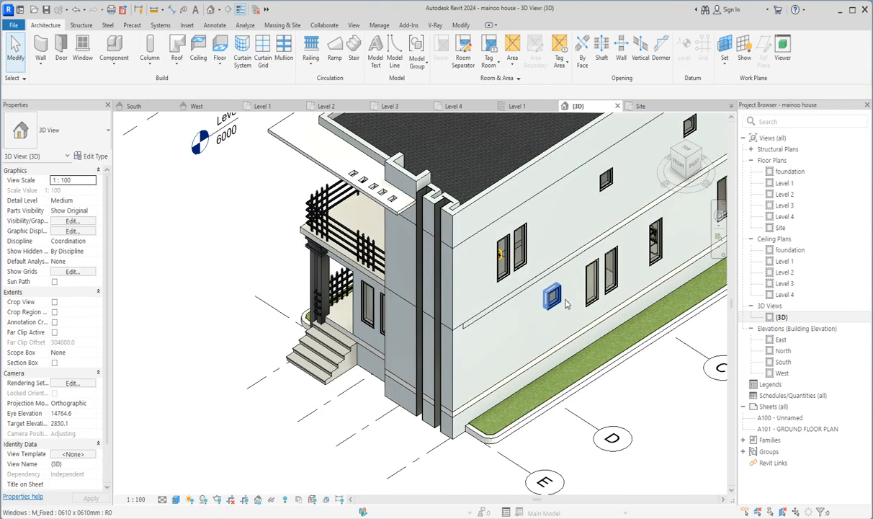
pyautogui.click(672, 154)
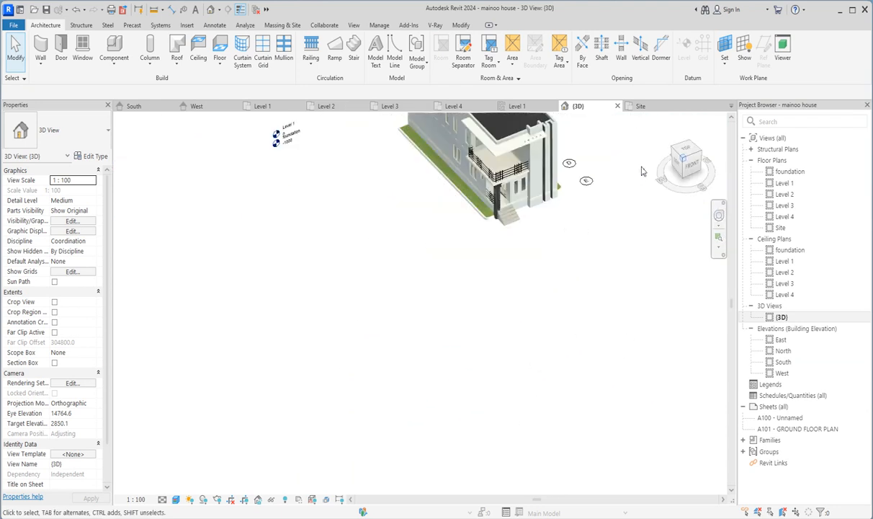
pyautogui.click(687, 160)
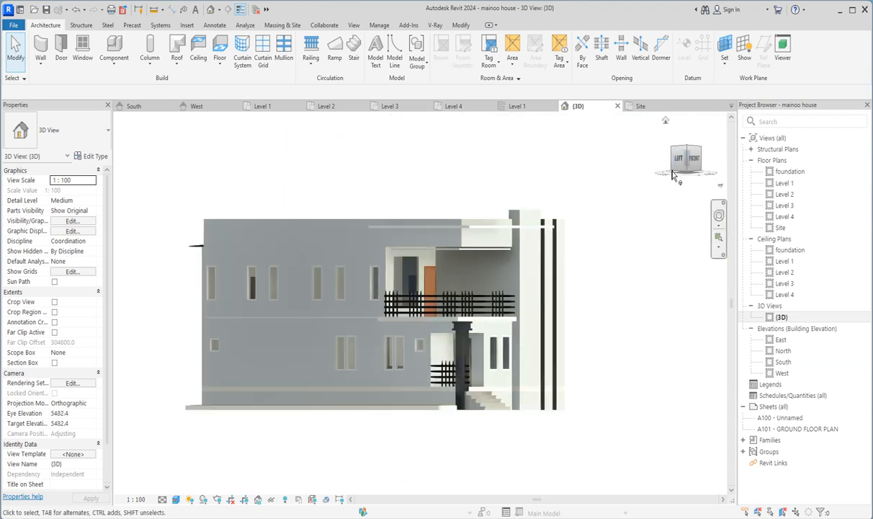
pyautogui.moveTo(694, 156); pyautogui.dragTo(698, 140)
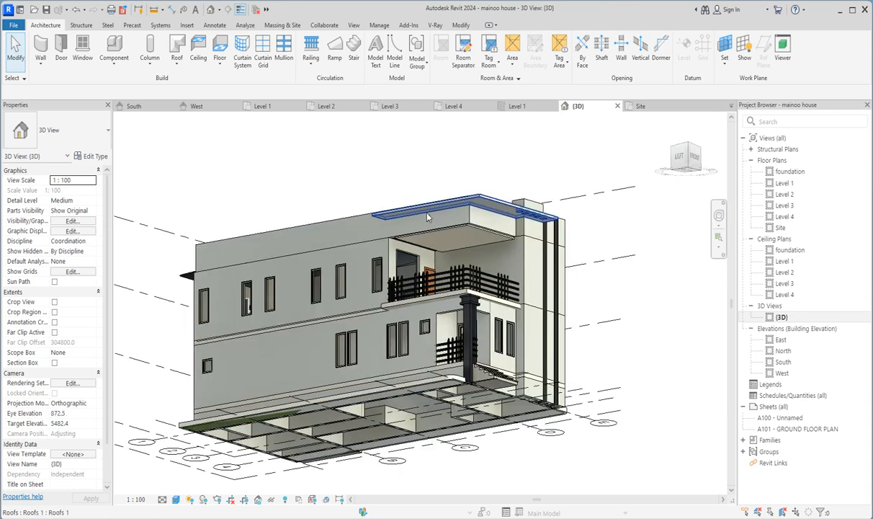
pyautogui.scroll(4, 431, 216)
# Edit the balcony ceiling's boundary in the Level 2 floor plan, moving its railing-side line inward to about 3400 mm from the master room wall.
pyautogui.click(524, 236)
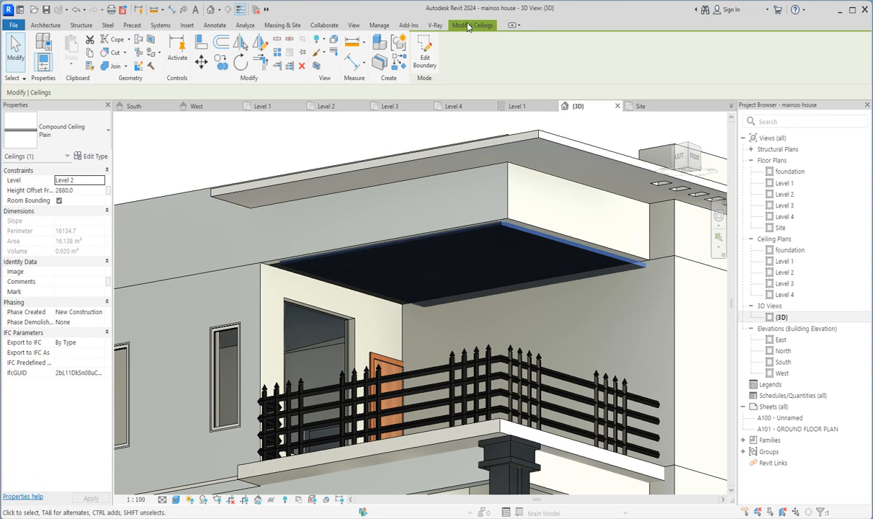
pyautogui.click(433, 58)
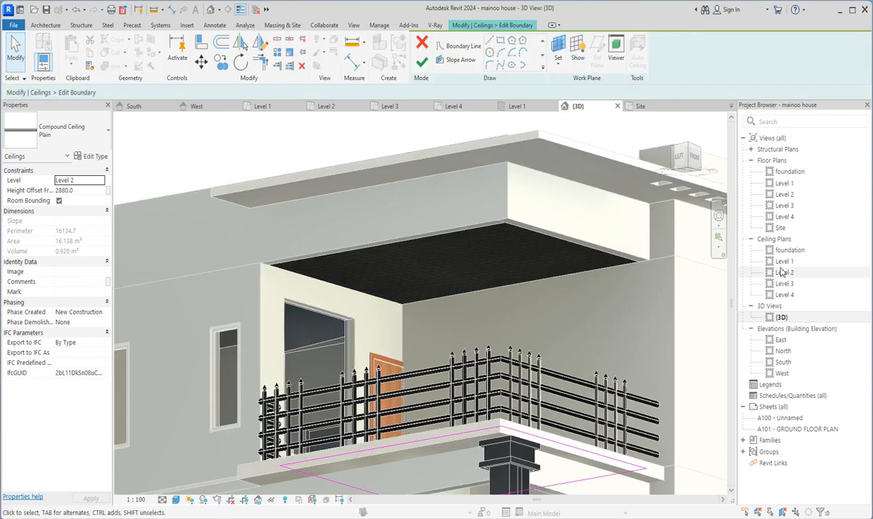
pyautogui.doubleClick(784, 194)
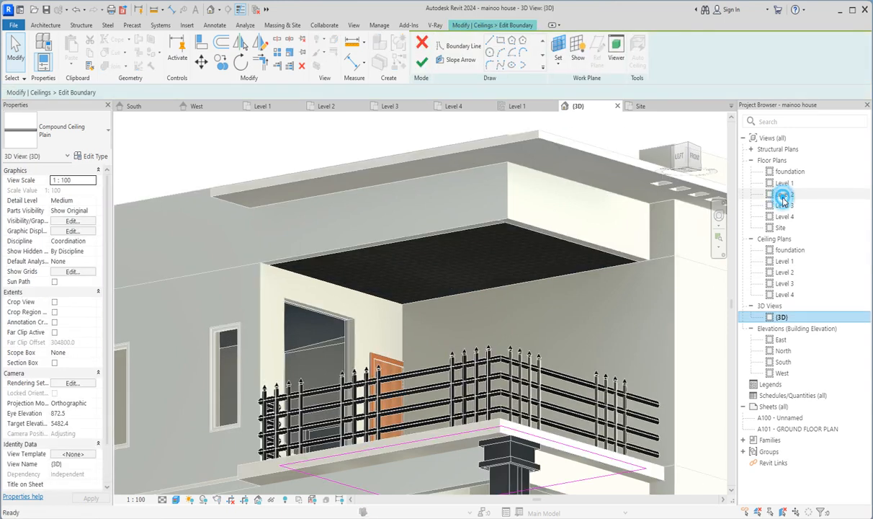
pyautogui.scroll(2, 335, 299)
pyautogui.moveTo(335, 295); pyautogui.dragTo(357, 298)
pyautogui.scroll(-2, 238, 338)
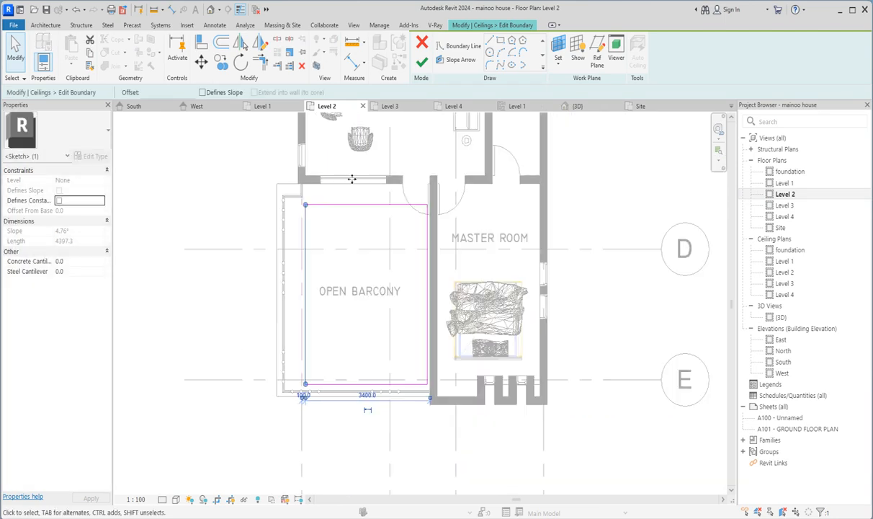
pyautogui.click(423, 68)
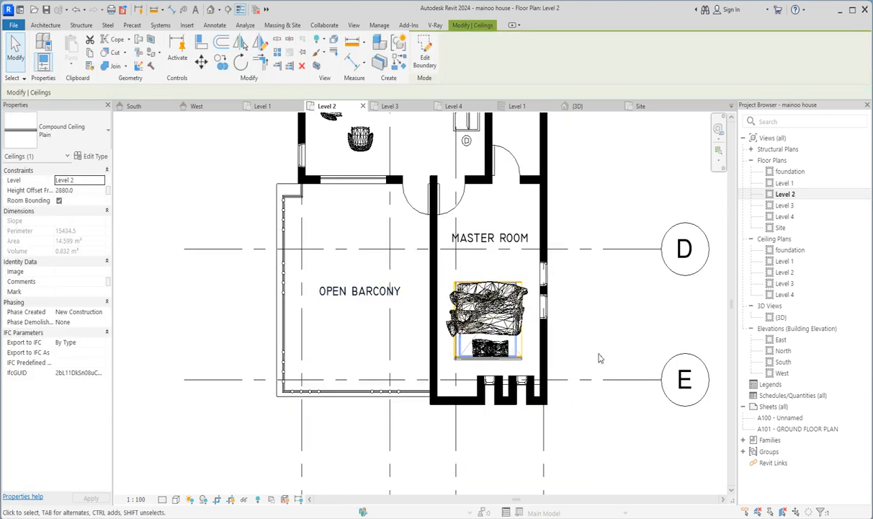
# In the 3D view, set the balcony ceiling's height offset from Level 2 to 2950 mm.
pyautogui.doubleClick(781, 318)
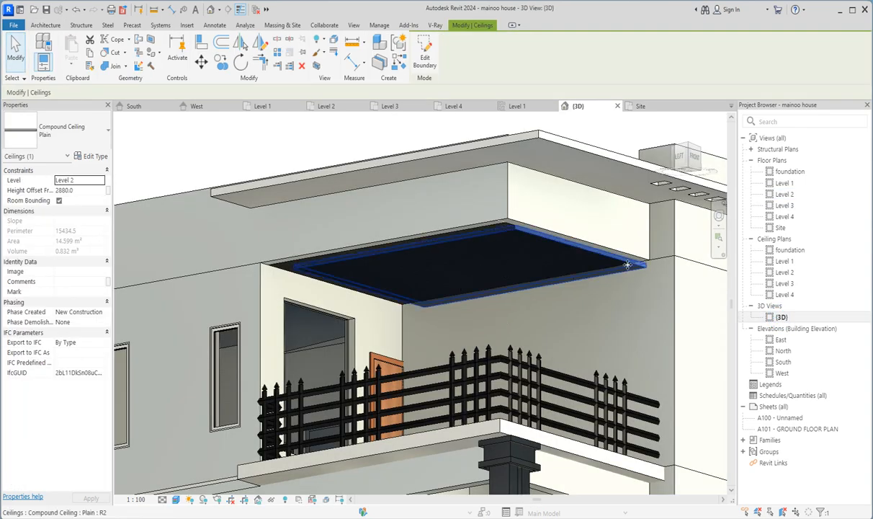
pyautogui.scroll(3, 599, 272)
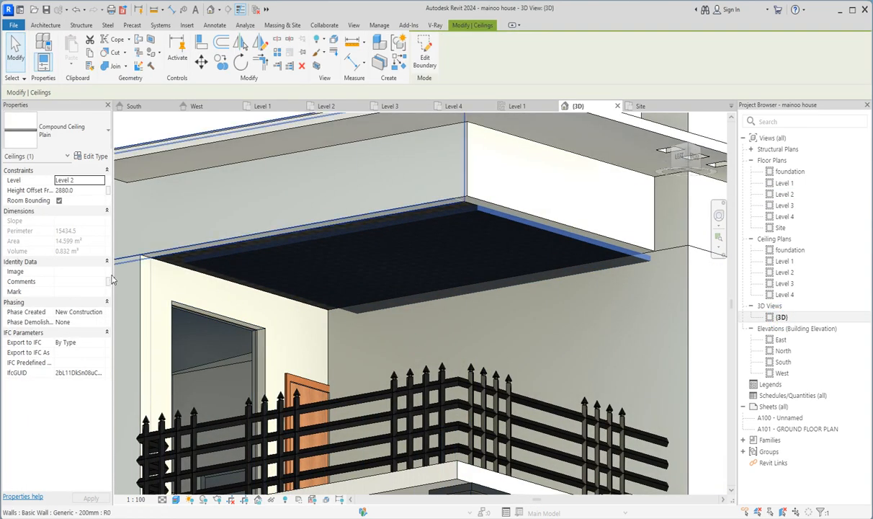
pyautogui.click(84, 196)
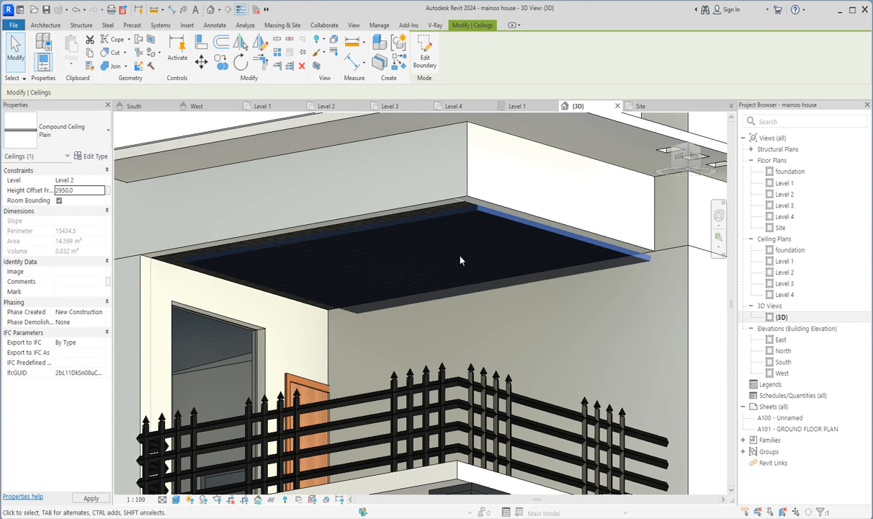
pyautogui.press('Escape')
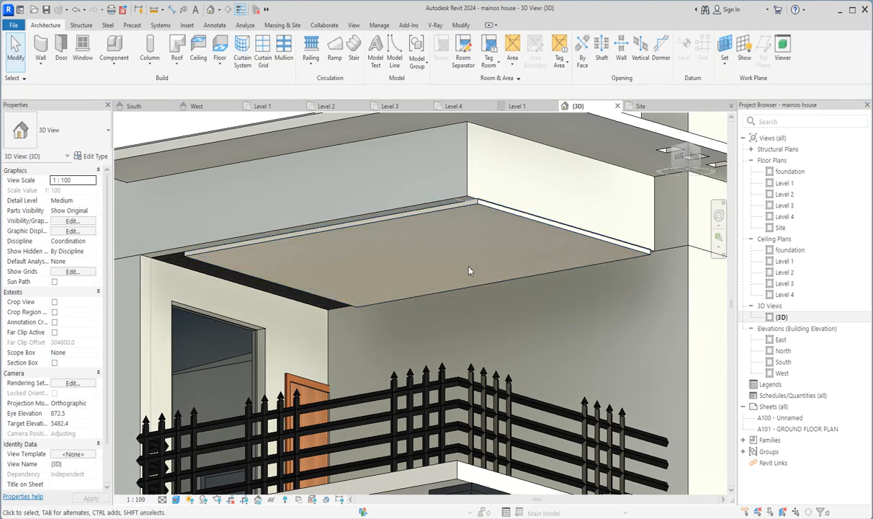
# Select the balcony ceiling and examine from below how its edges meet the surrounding walls in the 3D view.
pyautogui.scroll(-3, 453, 292)
pyautogui.scroll(3, 403, 303)
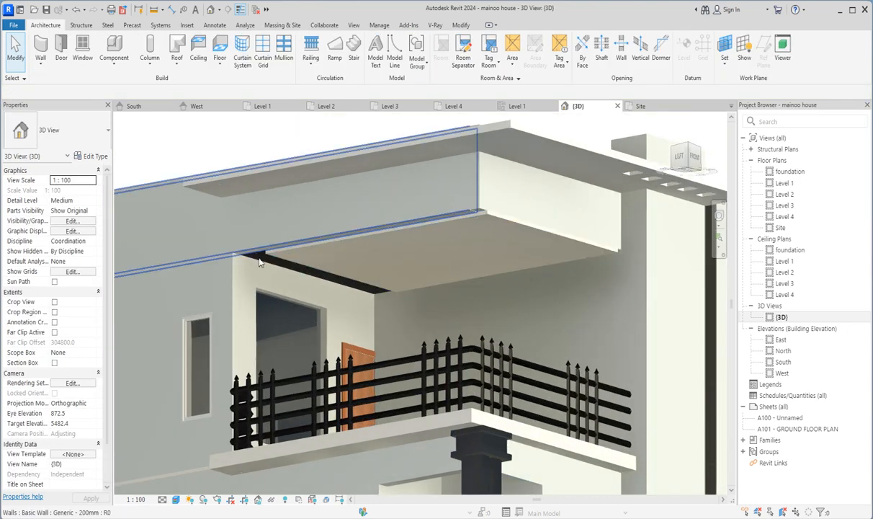
pyautogui.click(297, 262)
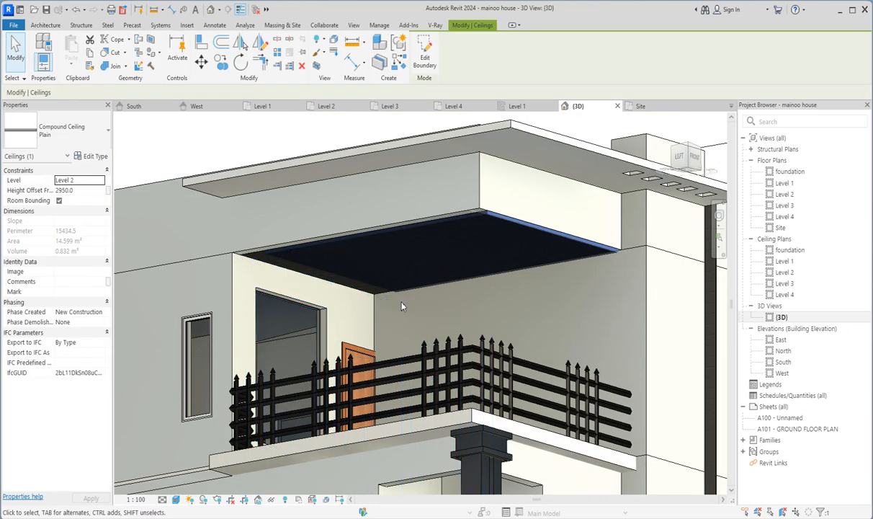
pyautogui.scroll(-3, 332, 295)
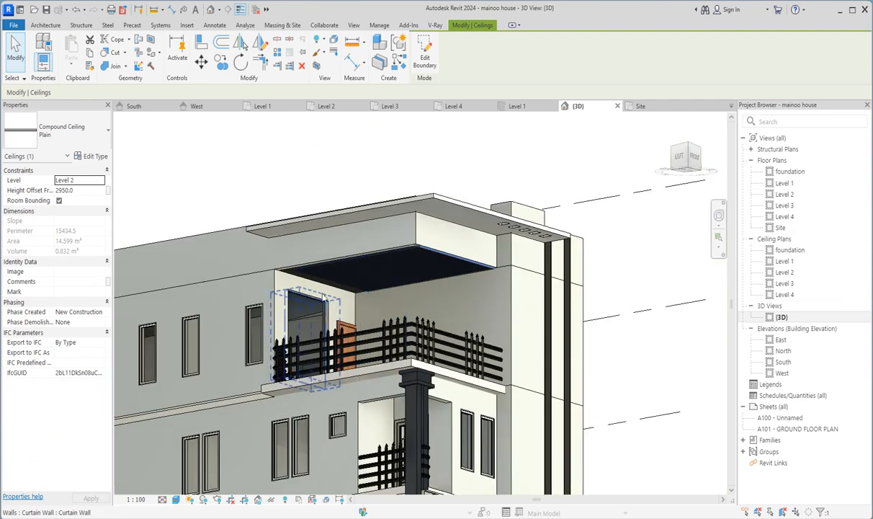
pyautogui.scroll(5, 291, 294)
pyautogui.scroll(1, 292, 294)
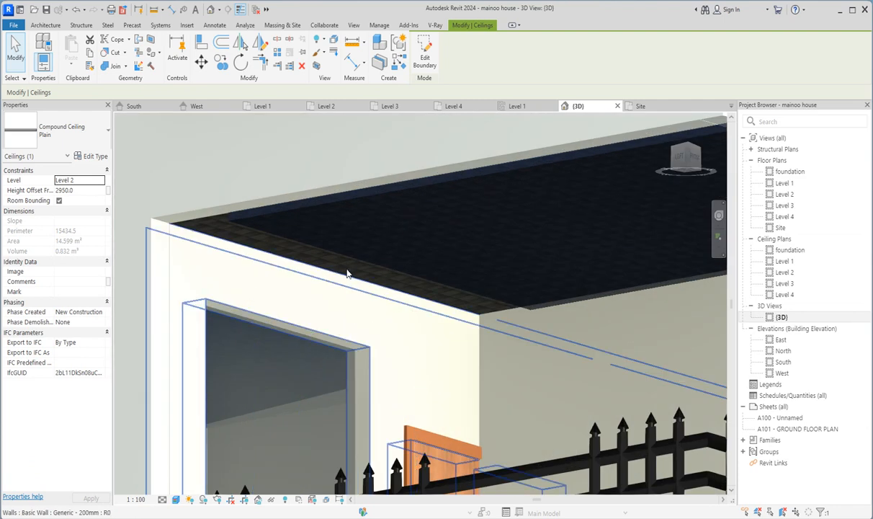
pyautogui.scroll(2, 316, 263)
pyautogui.scroll(-4, 316, 263)
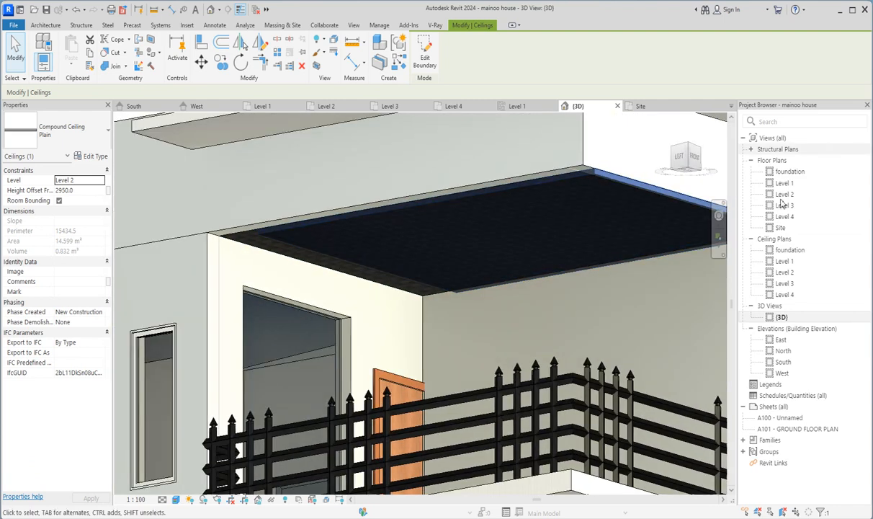
# In the South elevation, move the balcony ceiling up about 28.5 mm, to a height offset of 2978.5 mm.
pyautogui.doubleClick(783, 362)
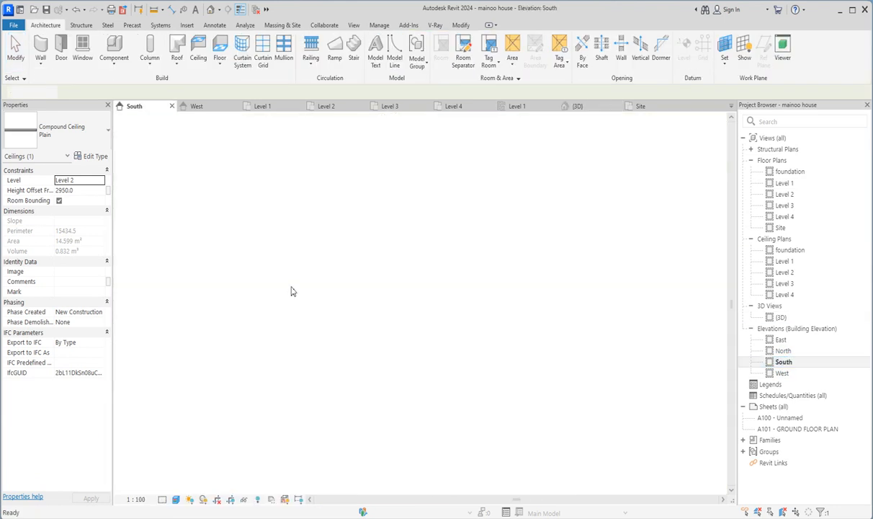
pyautogui.scroll(2, 351, 245)
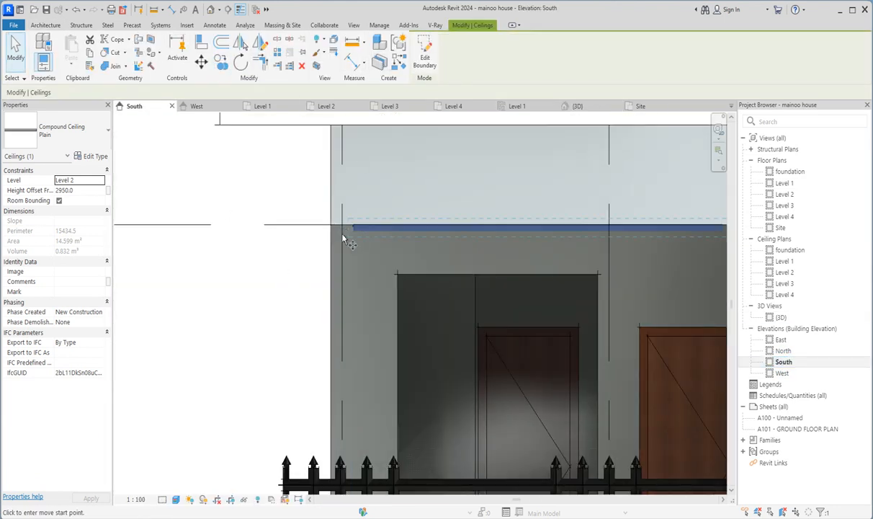
pyautogui.scroll(4, 344, 199)
pyautogui.press('m')
pyautogui.press('v')
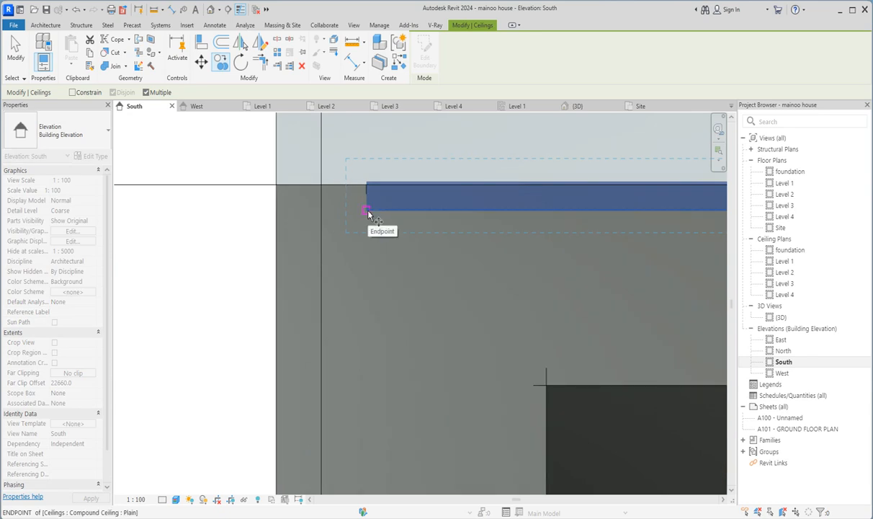
pyautogui.click(367, 213)
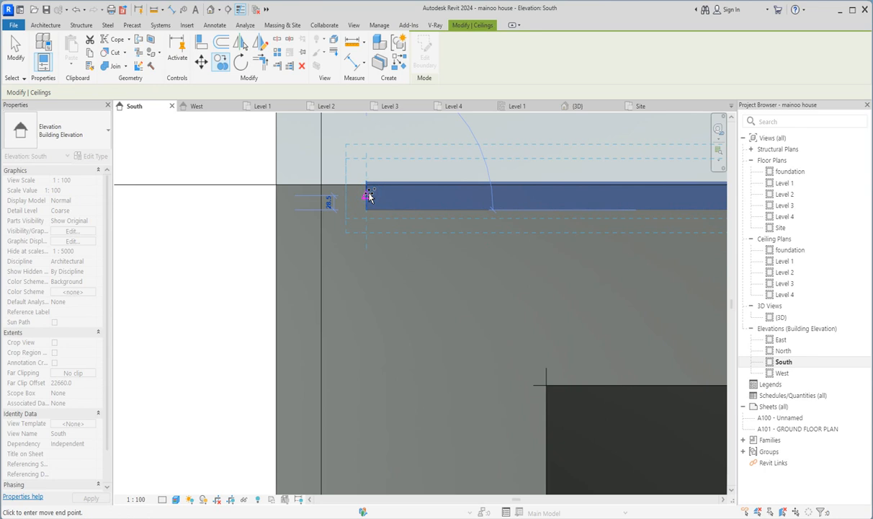
pyautogui.click(431, 203)
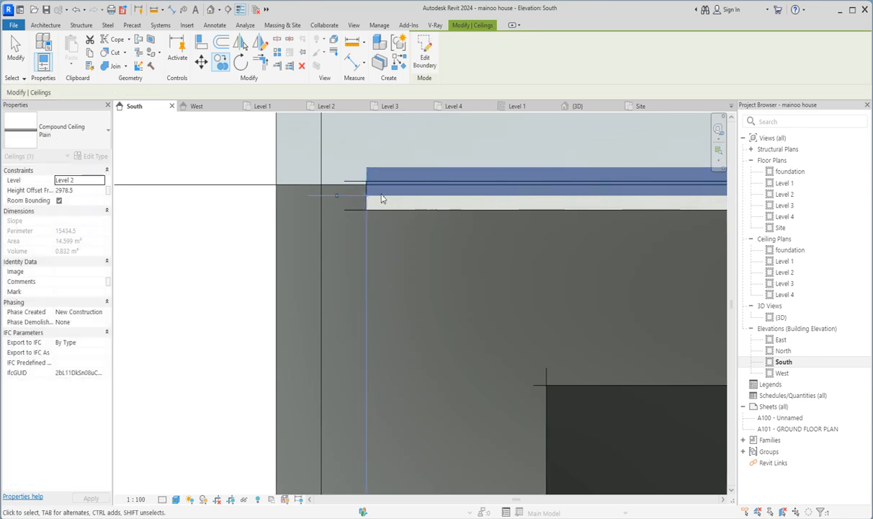
# In the ceiling's boundary sketch on Floor Plan Level 2, align three edges to the family lounge wall, master room wall and railing-side grid line.
pyautogui.click(425, 54)
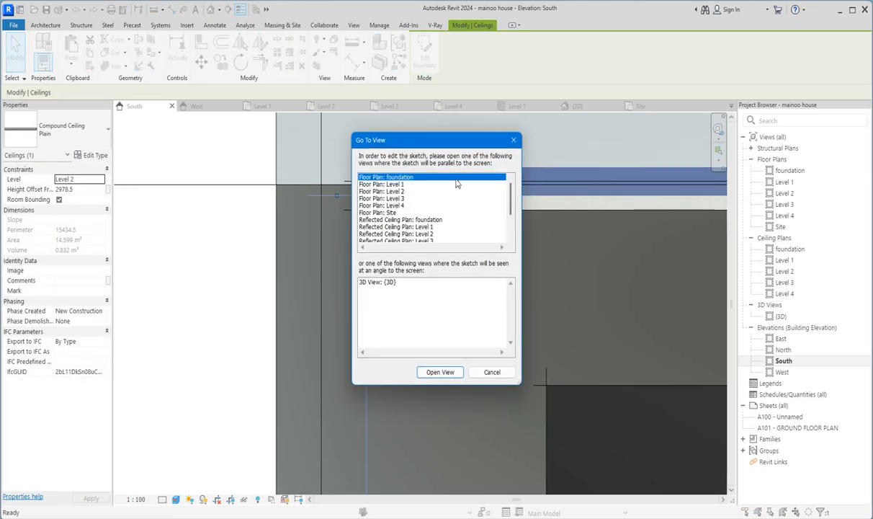
pyautogui.click(397, 191)
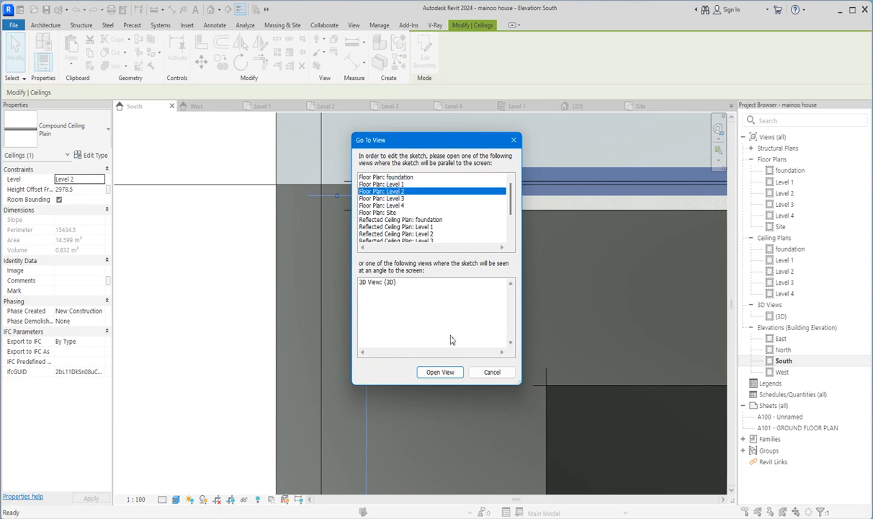
pyautogui.click(447, 373)
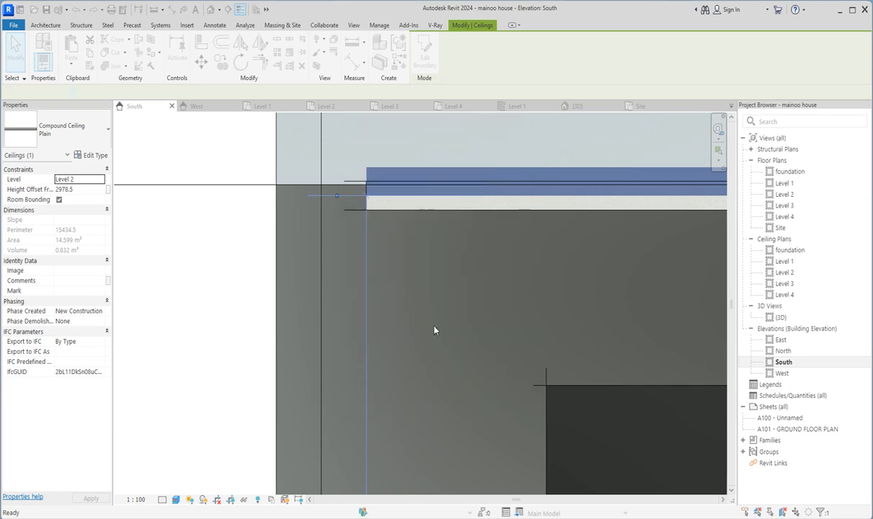
pyautogui.scroll(2, 329, 218)
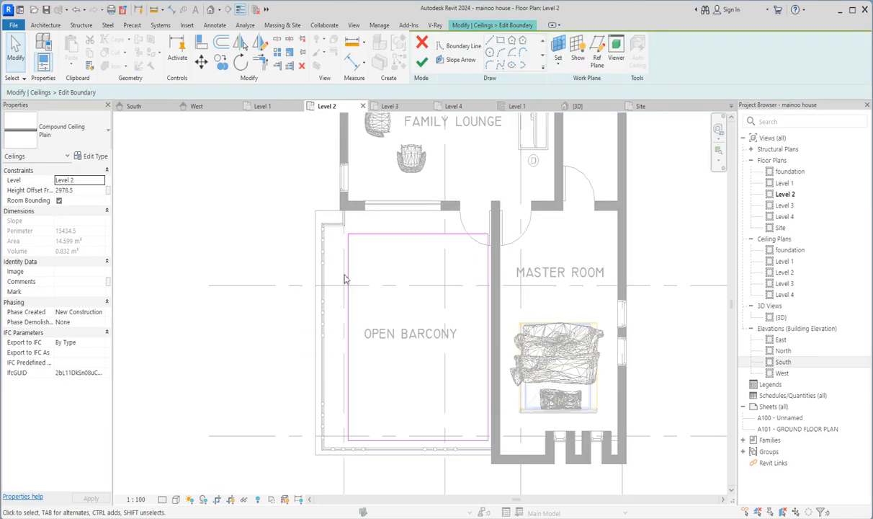
pyautogui.click(200, 47)
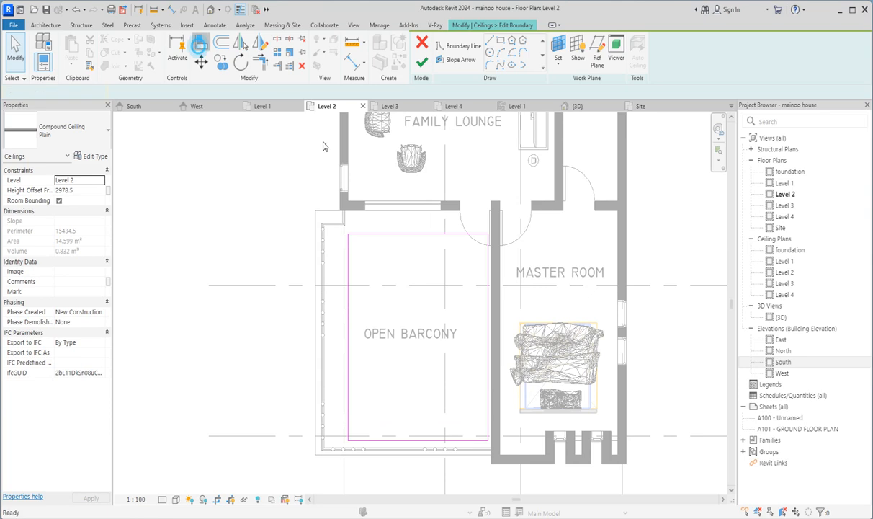
pyautogui.click(448, 207)
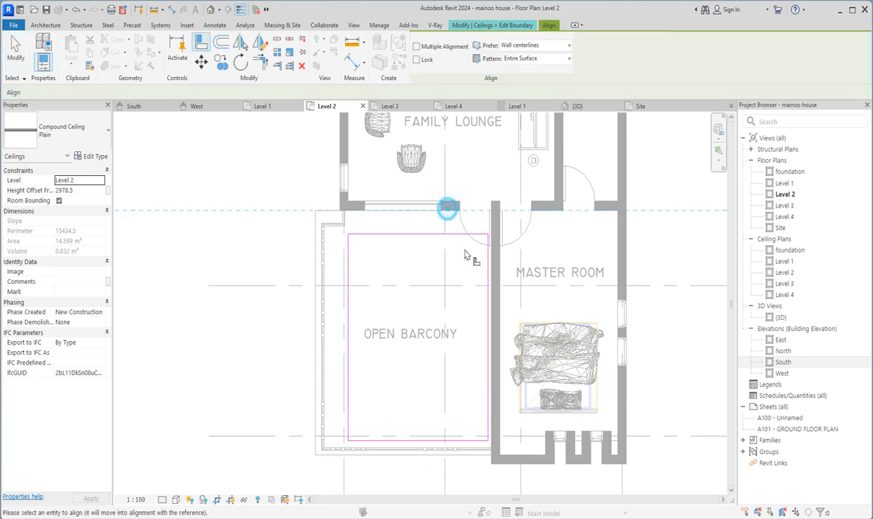
pyautogui.click(464, 235)
pyautogui.click(493, 283)
pyautogui.click(490, 308)
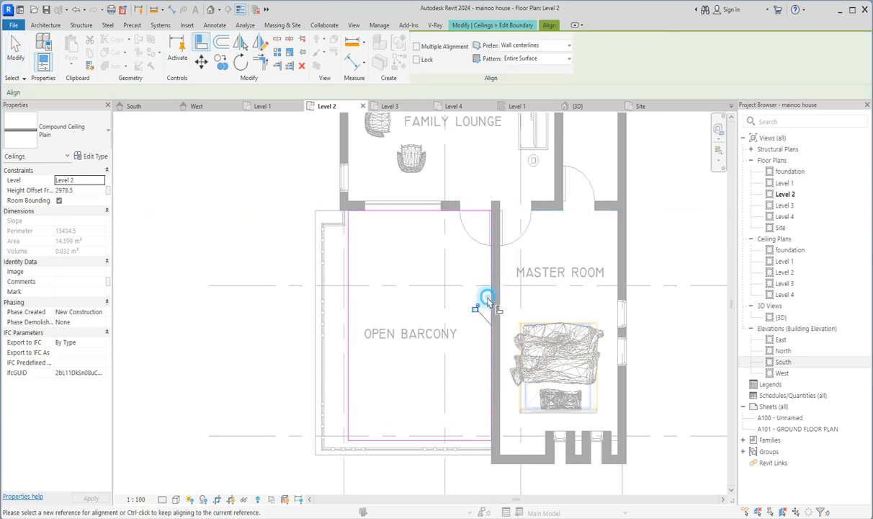
pyautogui.click(343, 274)
pyautogui.click(350, 288)
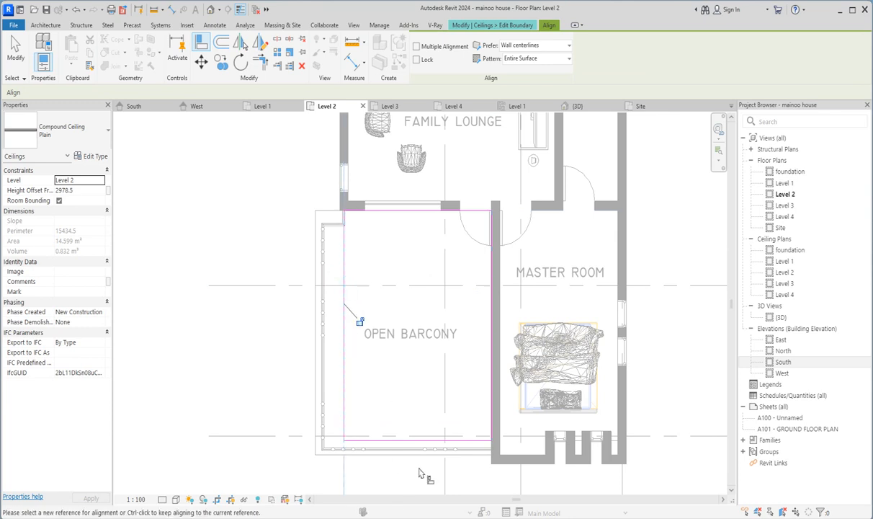
# Align the ceiling sketch's remaining edge, opposite the family lounge wall, to the railing line, and finish the boundary edit in the 3D view.
pyautogui.scroll(2, 424, 443)
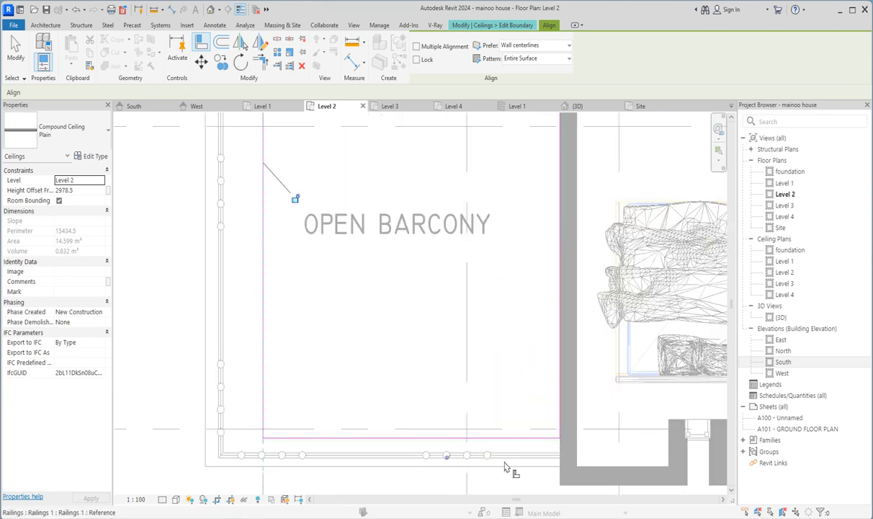
pyautogui.scroll(1, 547, 459)
pyautogui.click(548, 452)
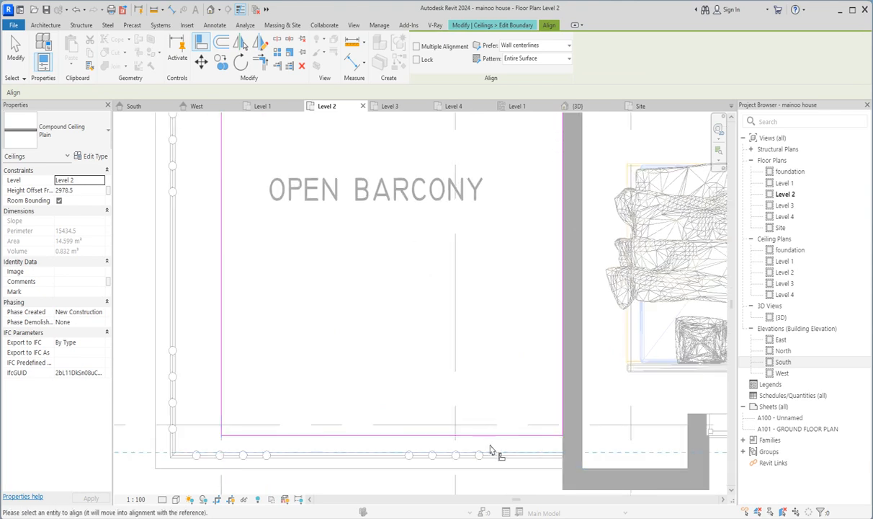
pyautogui.click(495, 445)
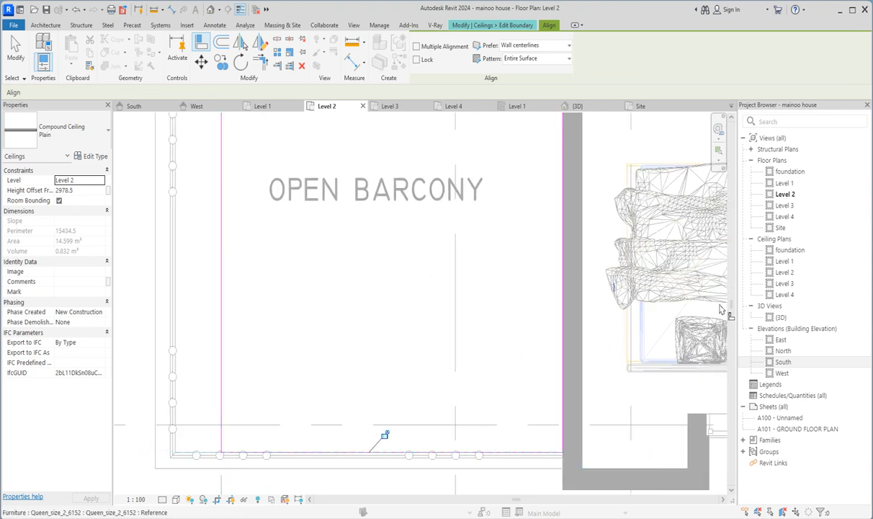
pyautogui.doubleClick(781, 317)
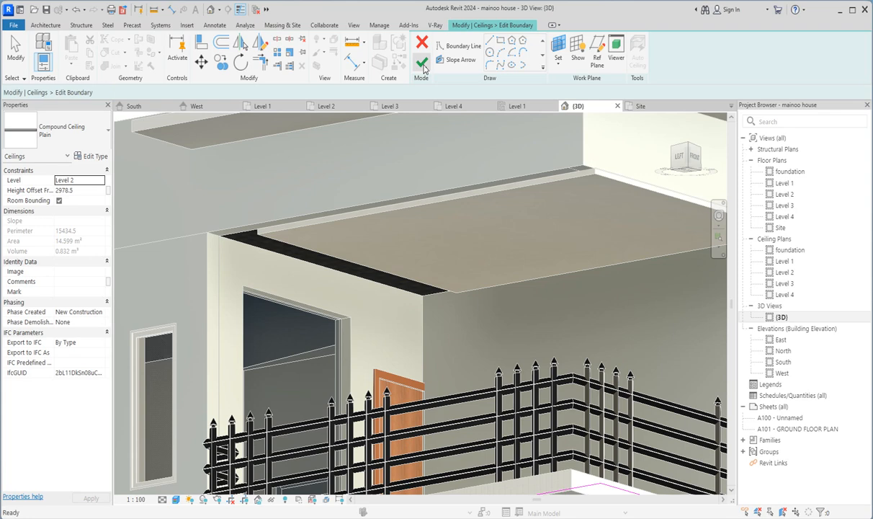
pyautogui.click(424, 63)
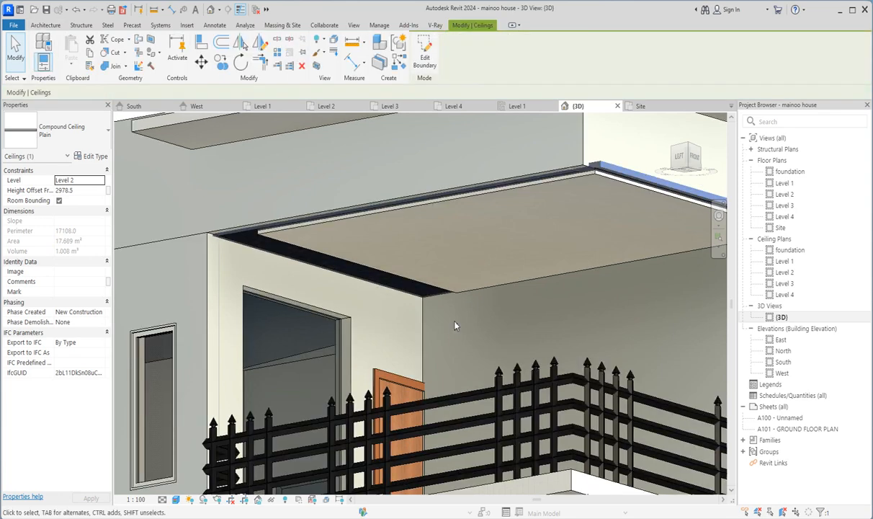
pyautogui.press('Escape')
pyautogui.scroll(-3, 449, 274)
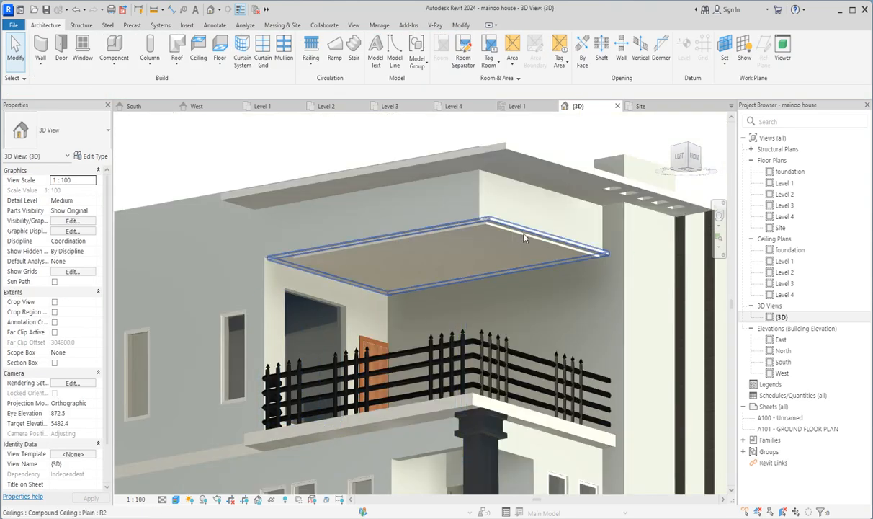
# Select the smaller, lower balcony ceiling and move it down in the South elevation to a height offset of 2925 mm.
pyautogui.scroll(4, 527, 236)
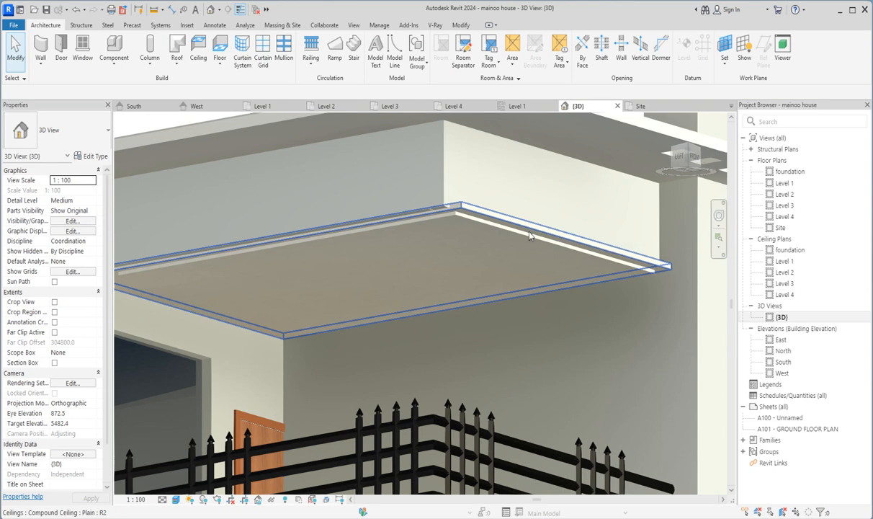
pyautogui.click(633, 255)
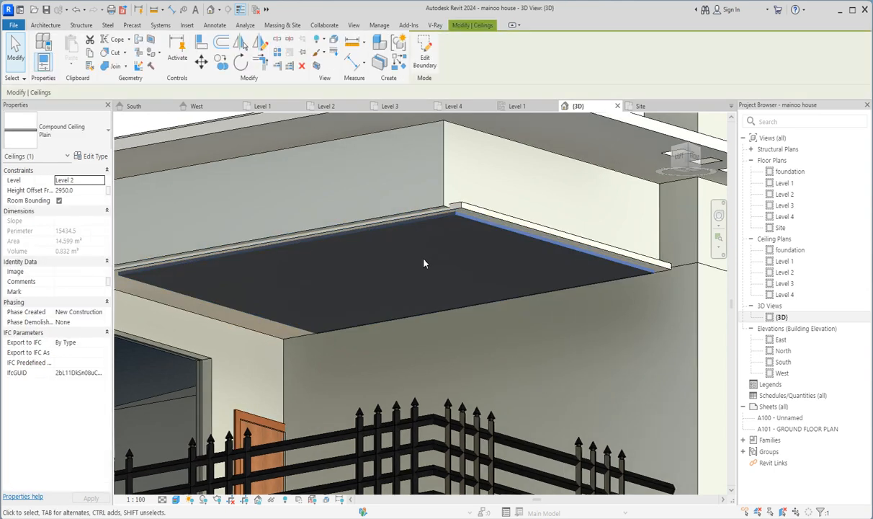
pyautogui.scroll(-3, 425, 264)
pyautogui.scroll(1, 490, 302)
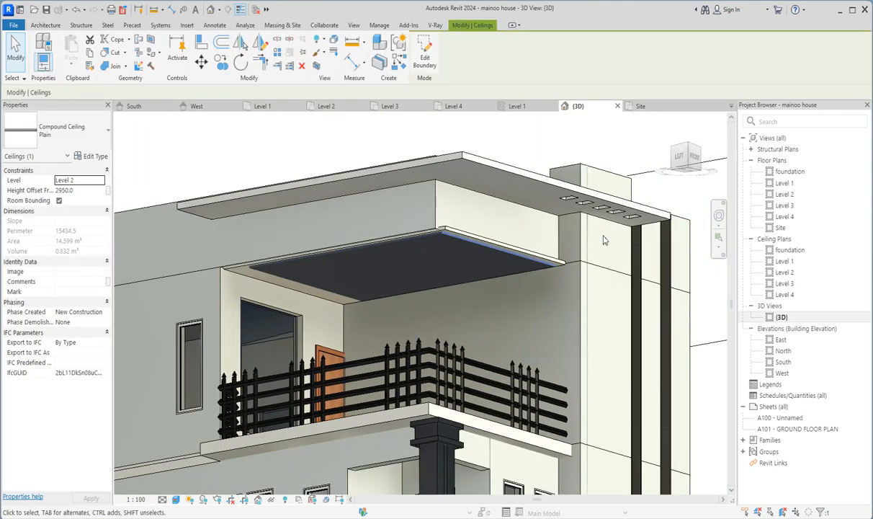
pyautogui.doubleClick(783, 362)
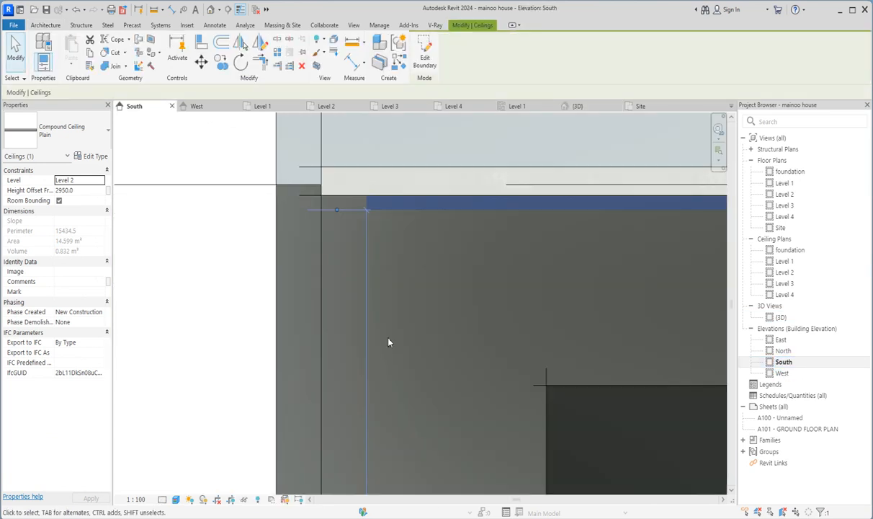
pyautogui.press('Down')
pyautogui.press('Down')
pyautogui.press('Down')
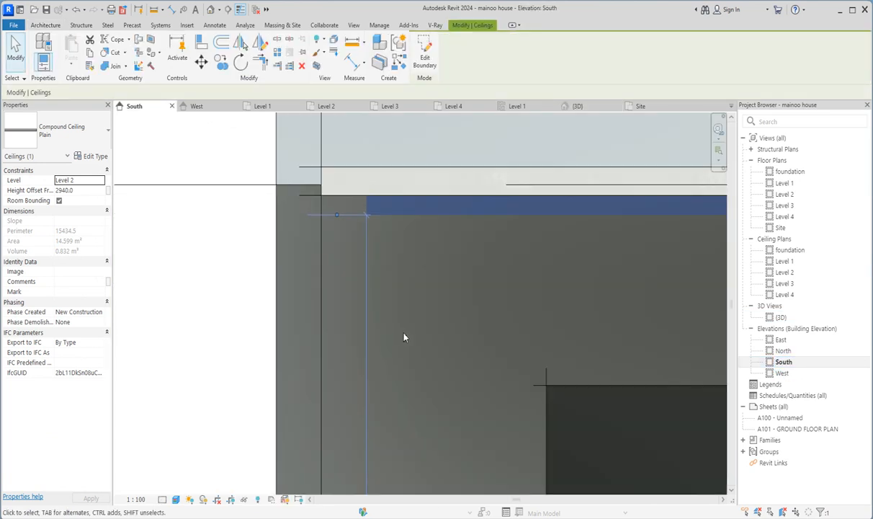
pyautogui.press('Down')
pyautogui.press('Down')
pyautogui.press('Down')
pyautogui.press('Down')
pyautogui.press('Down')
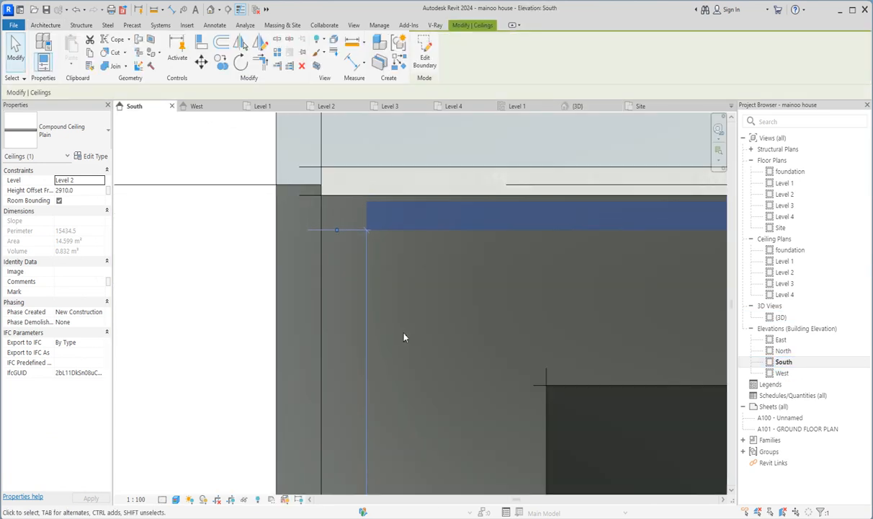
pyautogui.press('Up')
pyautogui.press('Up')
pyautogui.press('Up')
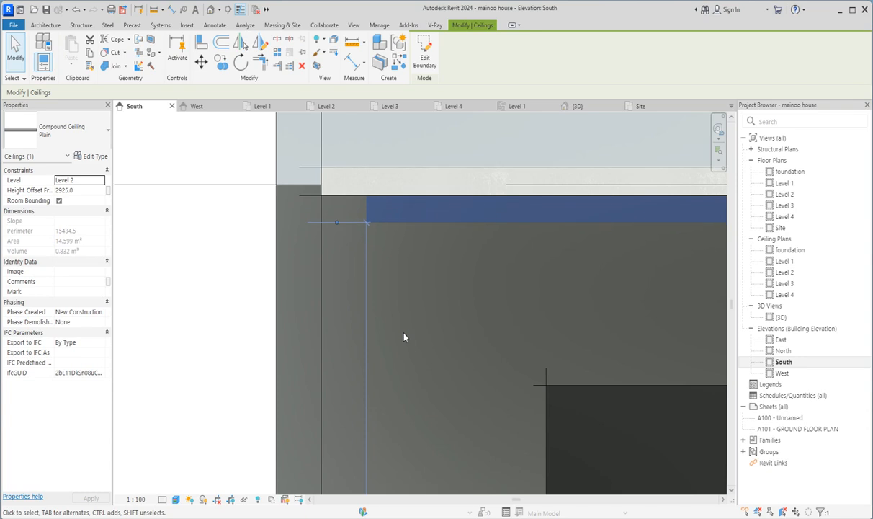
# Select the lowered ceiling in the South elevation and examine how it sits beneath the upper ceiling.
pyautogui.press('Escape')
pyautogui.scroll(-4, 356, 327)
pyautogui.scroll(3, 452, 351)
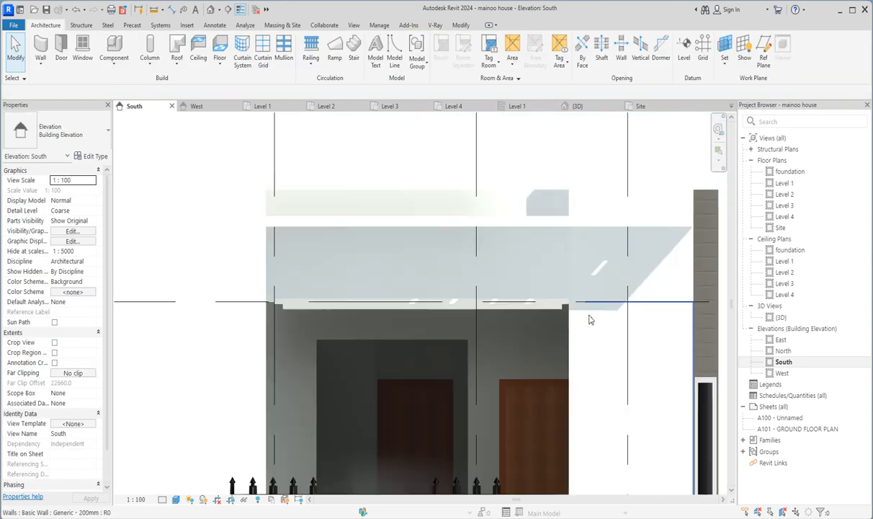
pyautogui.click(542, 313)
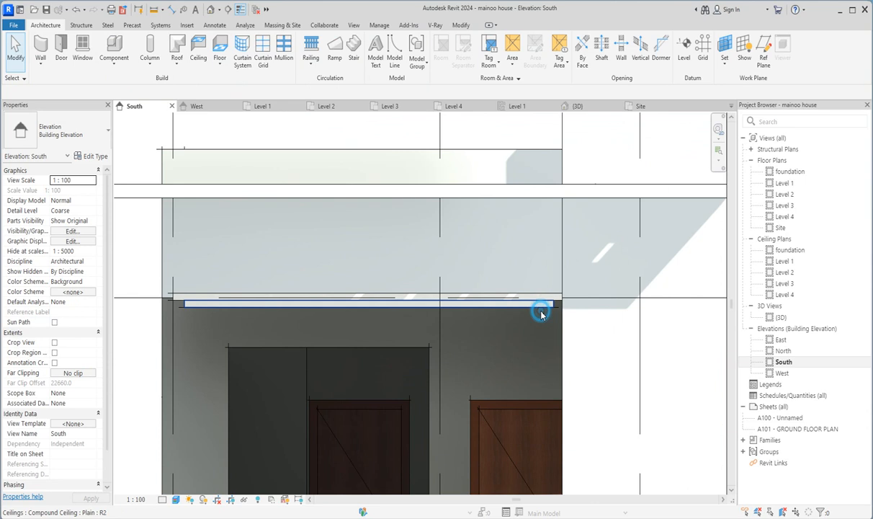
pyautogui.scroll(-2, 514, 321)
pyautogui.scroll(-1, 515, 325)
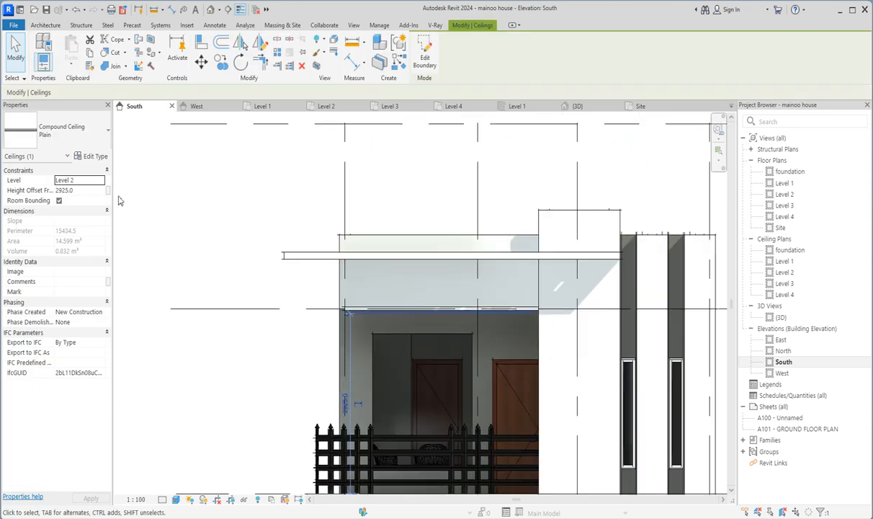
pyautogui.click(278, 291)
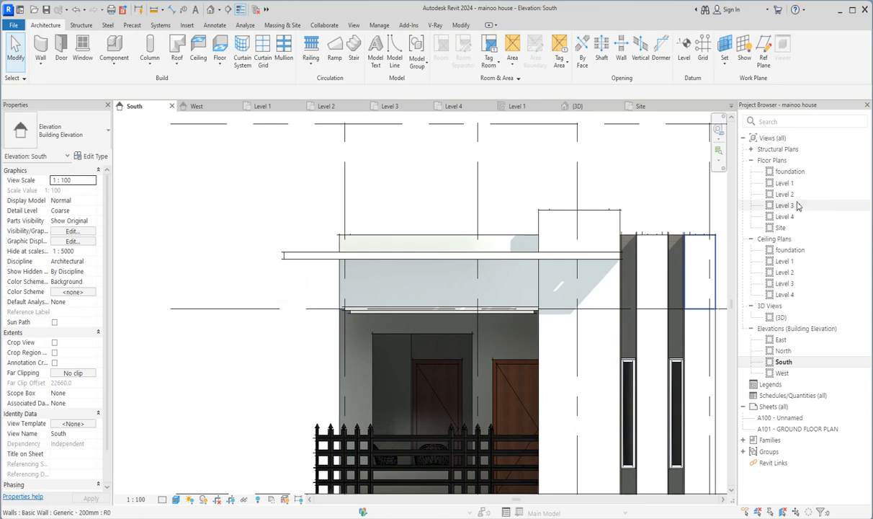
# In Ceiling Plan Level 2, place a Cosmos Pendant 81-26 light fixture at the middle of the balcony ceiling.
pyautogui.click(786, 195)
pyautogui.doubleClick(786, 195)
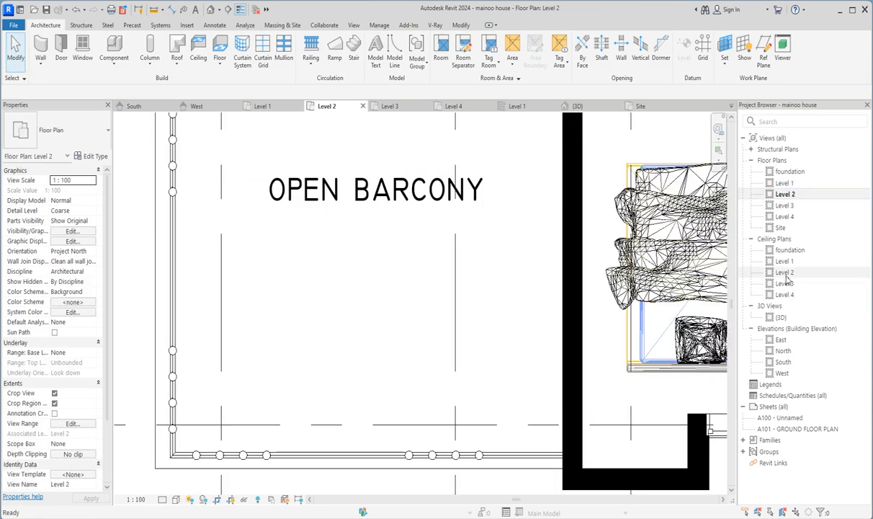
pyautogui.doubleClick(784, 272)
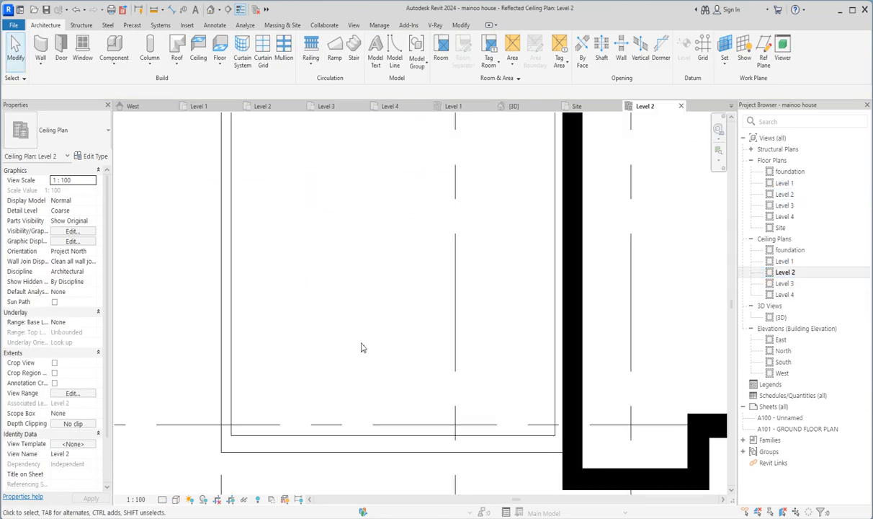
pyautogui.scroll(-2, 124, 163)
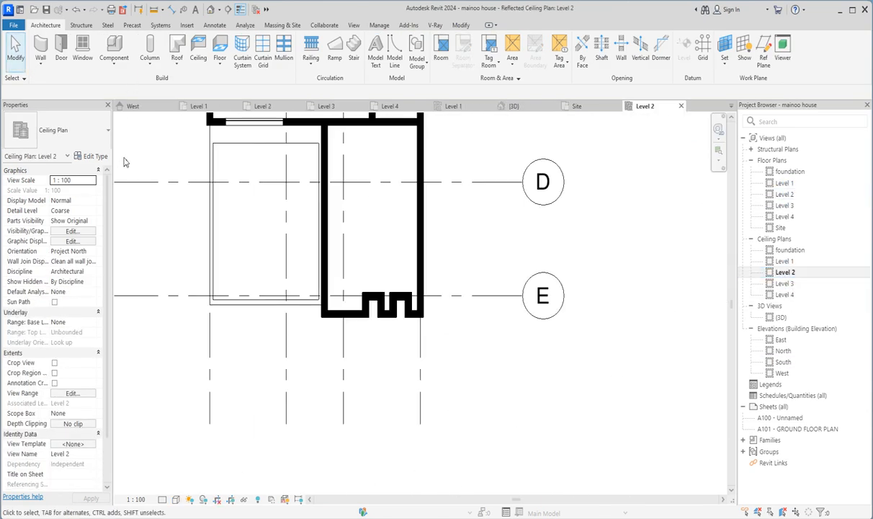
pyautogui.click(118, 64)
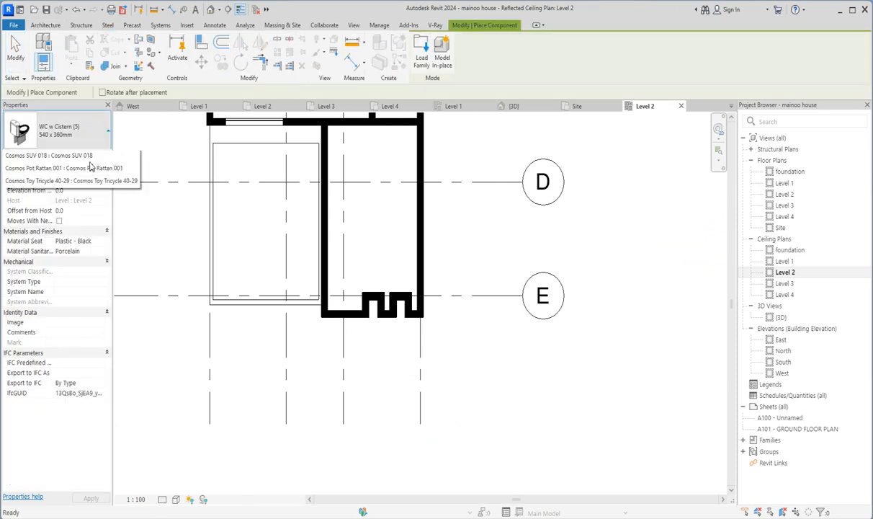
pyautogui.click(93, 138)
pyautogui.moveTo(140, 336); pyautogui.dragTo(137, 229)
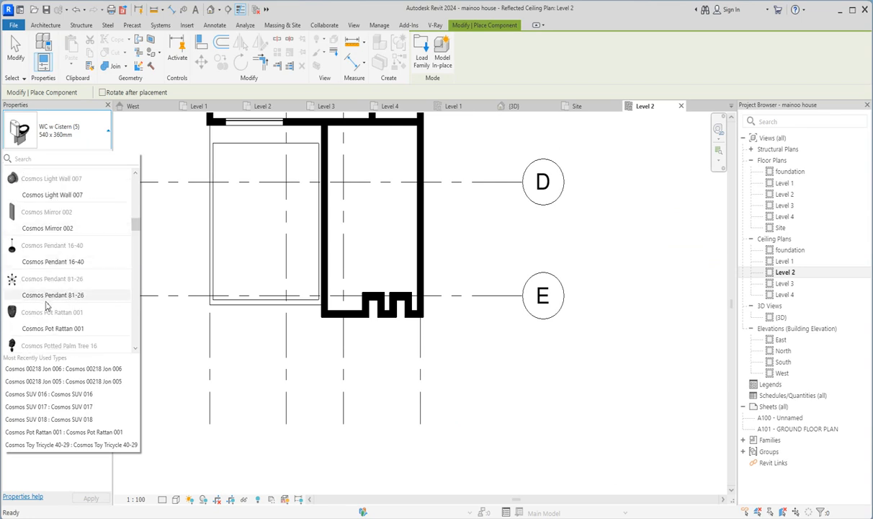
pyautogui.click(57, 302)
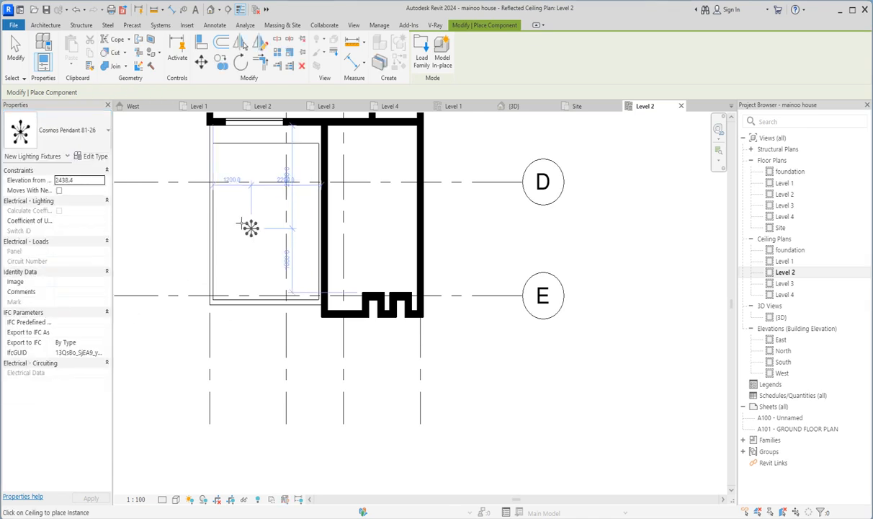
pyautogui.click(264, 220)
pyautogui.press('Escape')
pyautogui.press('Escape')
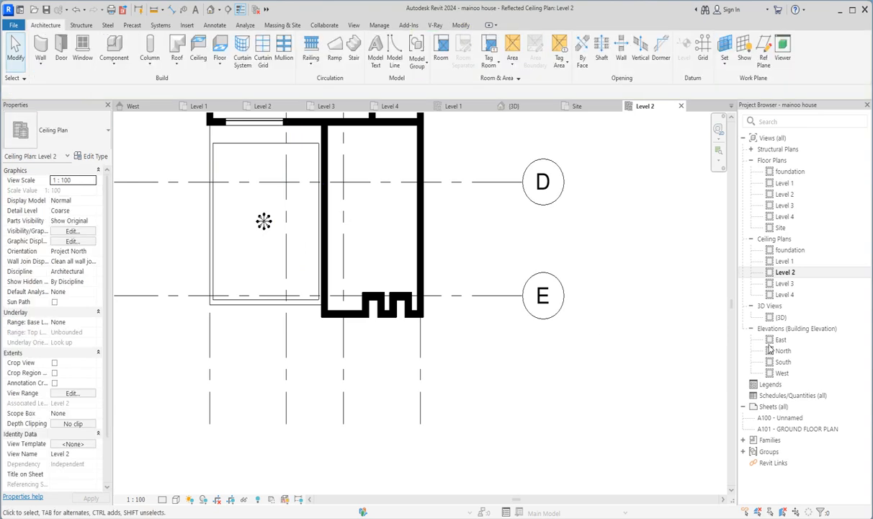
# Examine how the pendant hangs below the balcony ceiling in the 3D view, and delete it.
pyautogui.doubleClick(781, 317)
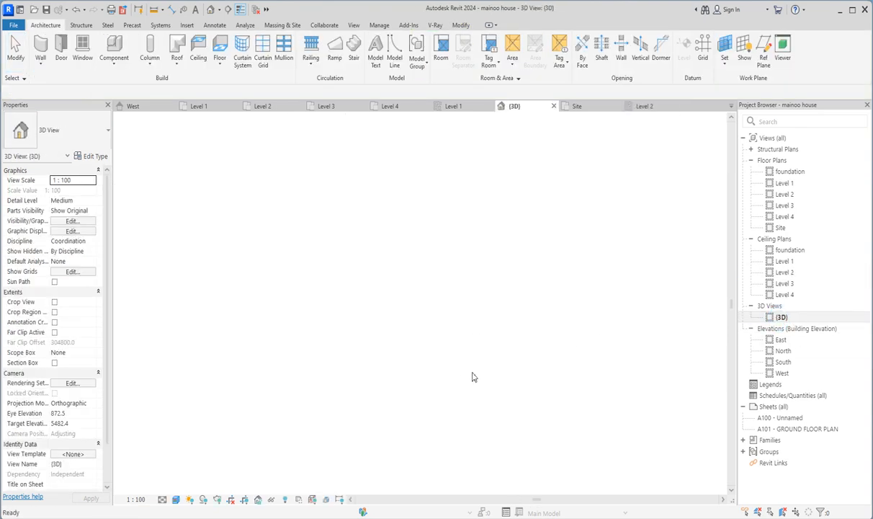
pyautogui.scroll(5, 408, 323)
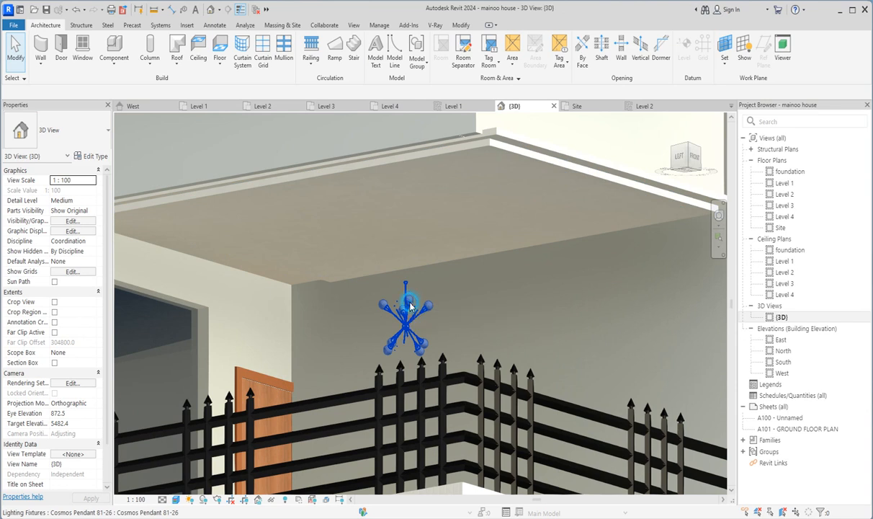
pyautogui.click(411, 306)
pyautogui.keyDown('shift'); pyautogui.moveTo(409, 224); pyautogui.dragTo(410, 286, button='middle'); pyautogui.keyUp('shift')
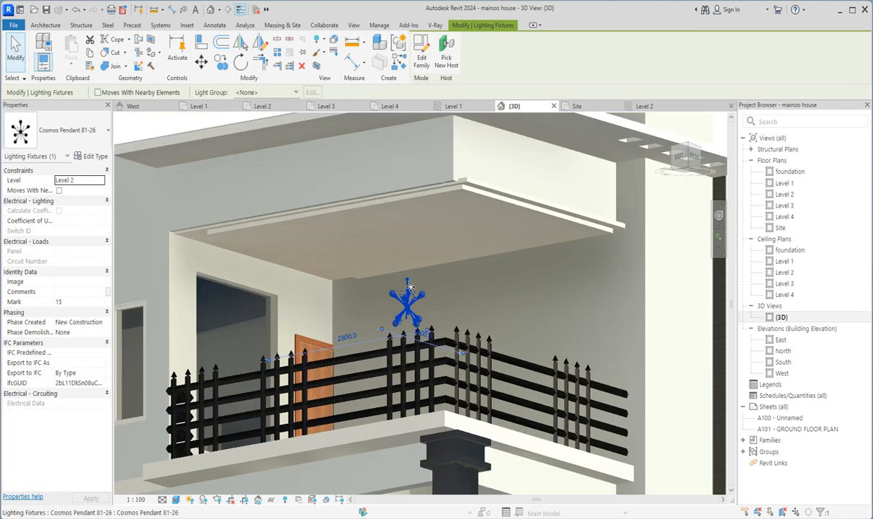
pyautogui.scroll(-2, 423, 322)
pyautogui.scroll(1, 423, 324)
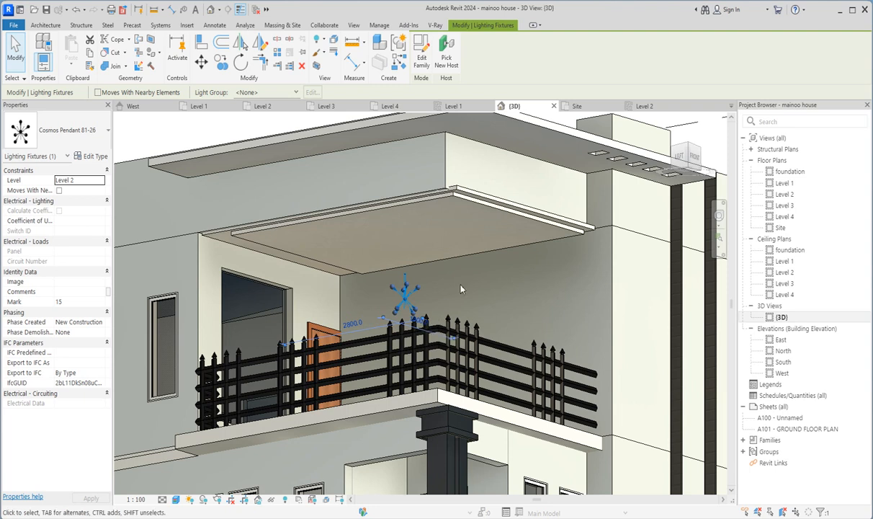
pyautogui.press('Escape')
pyautogui.scroll(-3, 415, 281)
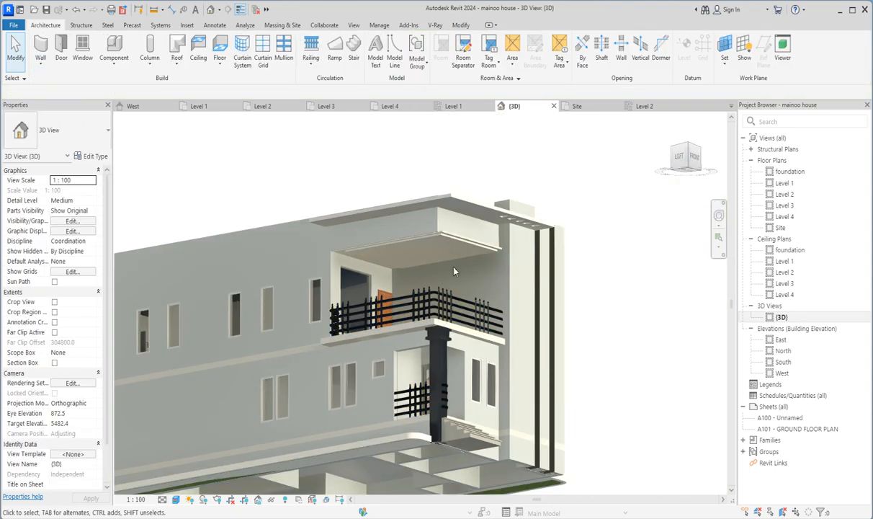
pyautogui.scroll(2, 422, 251)
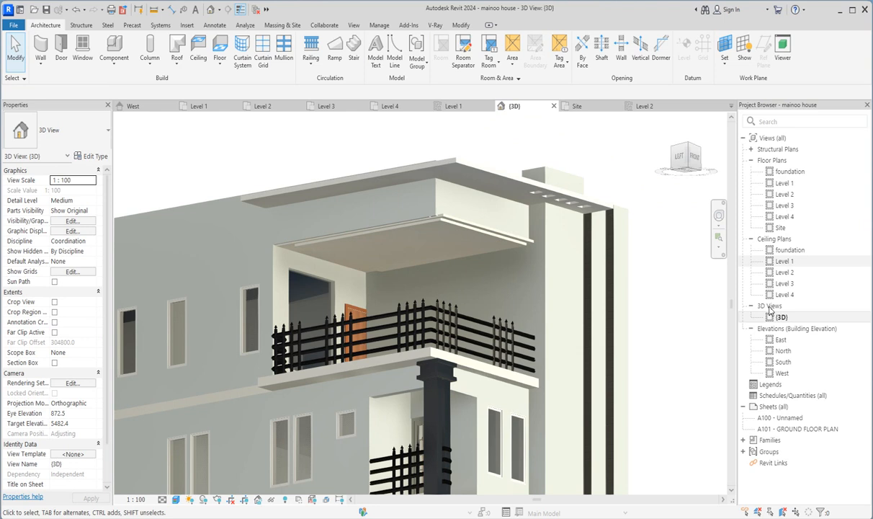
# In Ceiling Plan Level 2, start an in-place model in the Electrical Fixtures category with the default name.
pyautogui.doubleClick(784, 273)
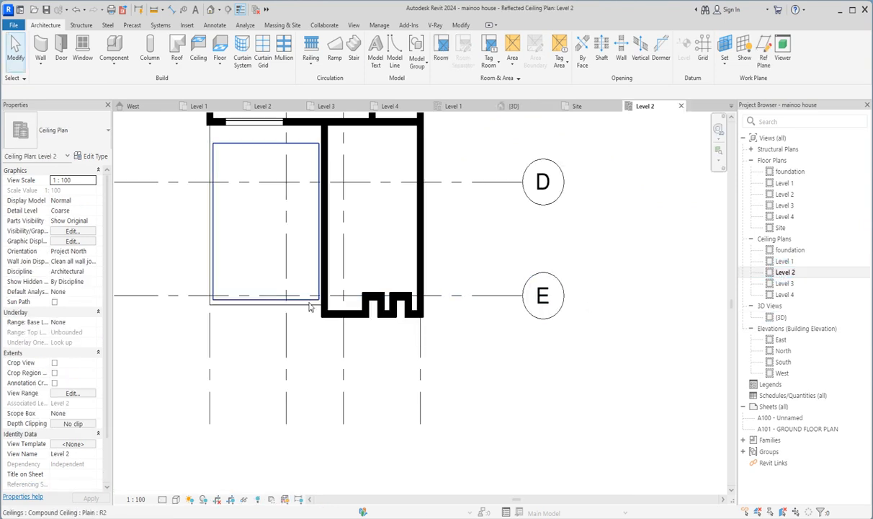
pyautogui.scroll(-2, 274, 344)
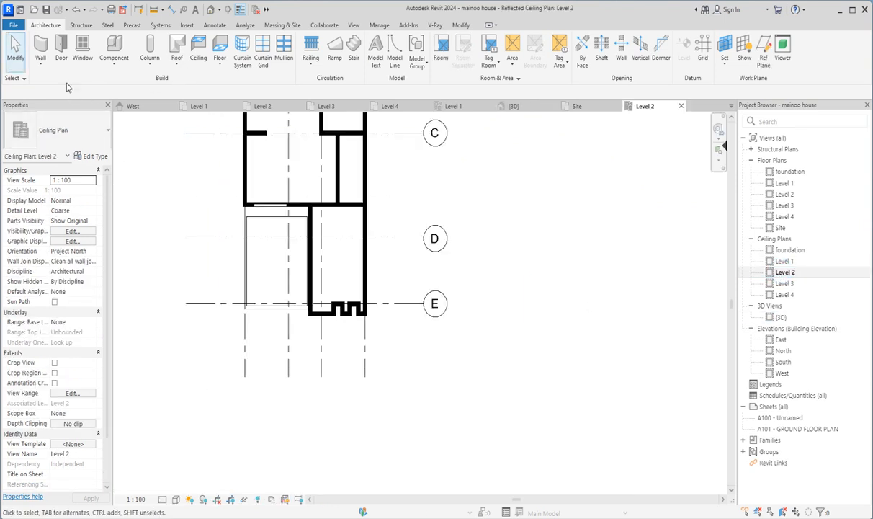
pyautogui.click(115, 69)
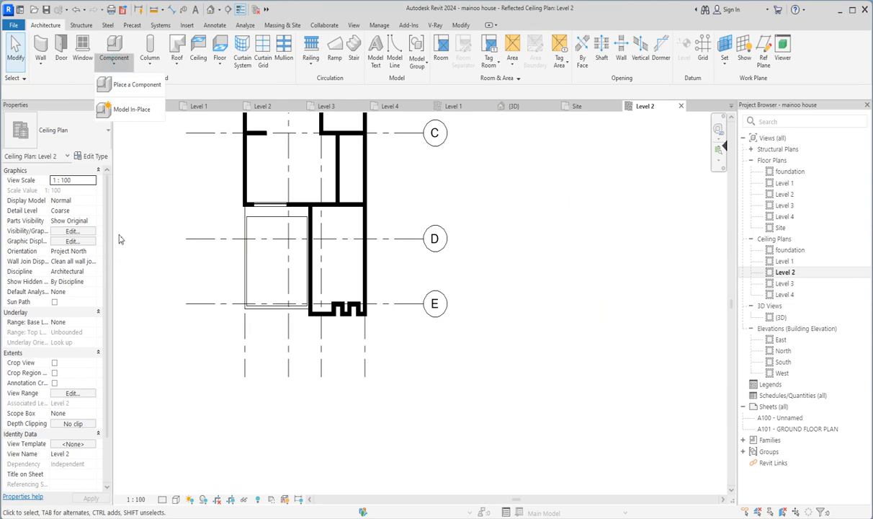
pyautogui.click(139, 117)
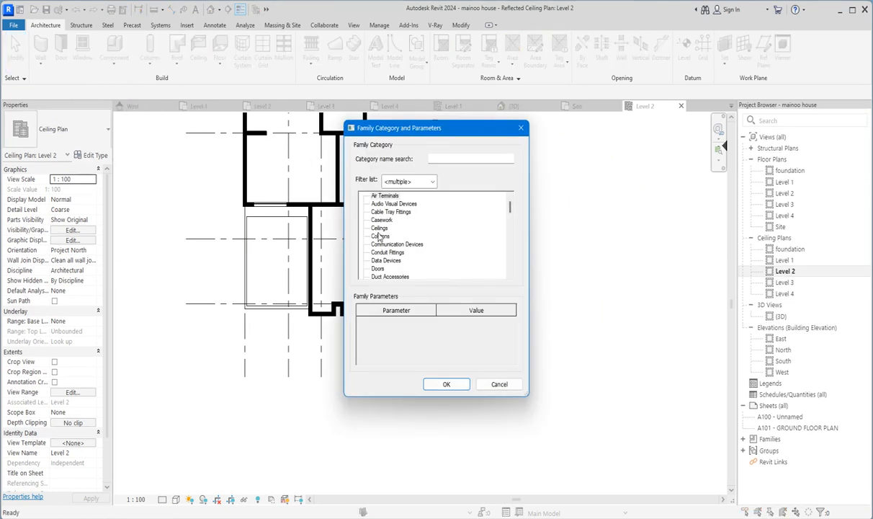
pyautogui.scroll(-1, 380, 236)
pyautogui.scroll(-2, 395, 229)
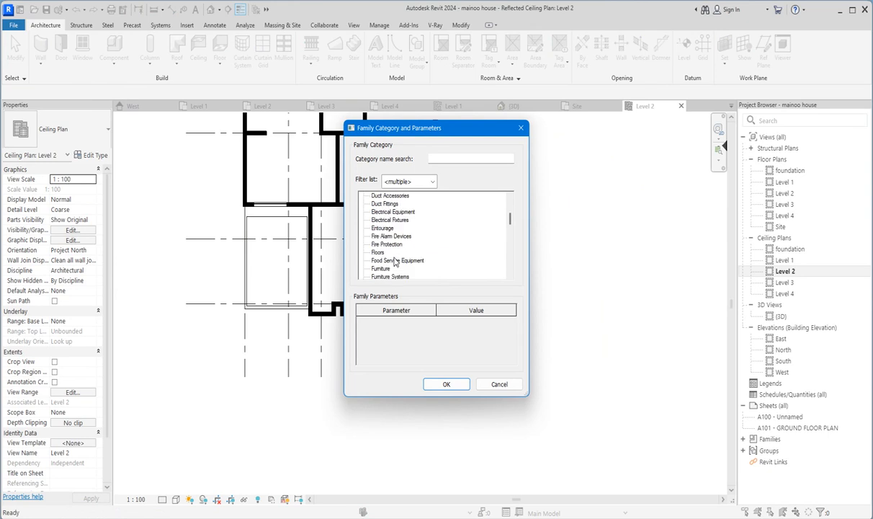
pyautogui.click(444, 384)
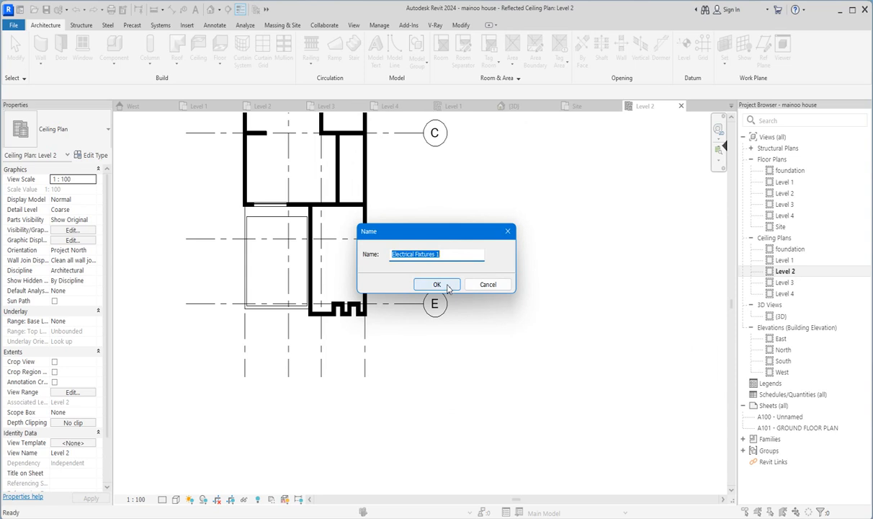
pyautogui.click(447, 287)
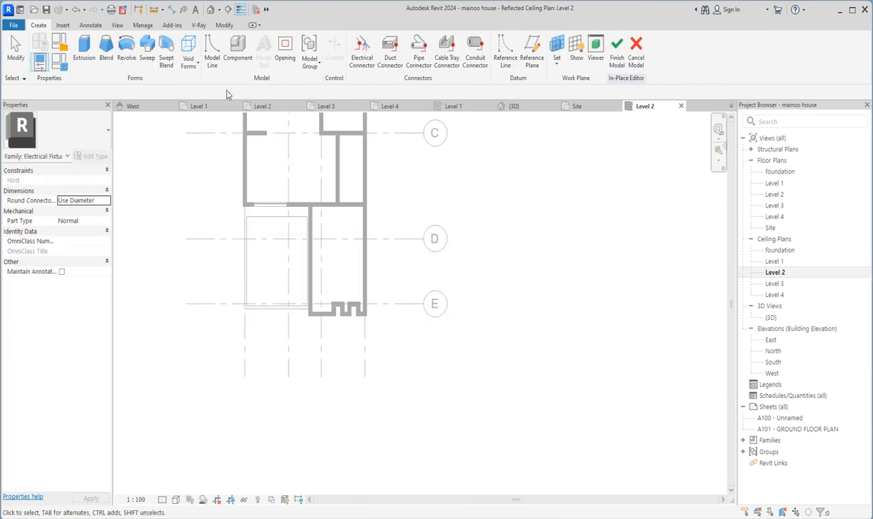
# Start a Sweep and sketch its path over the balcony ceiling as an inscribed polygon with 3 sides.
pyautogui.click(147, 55)
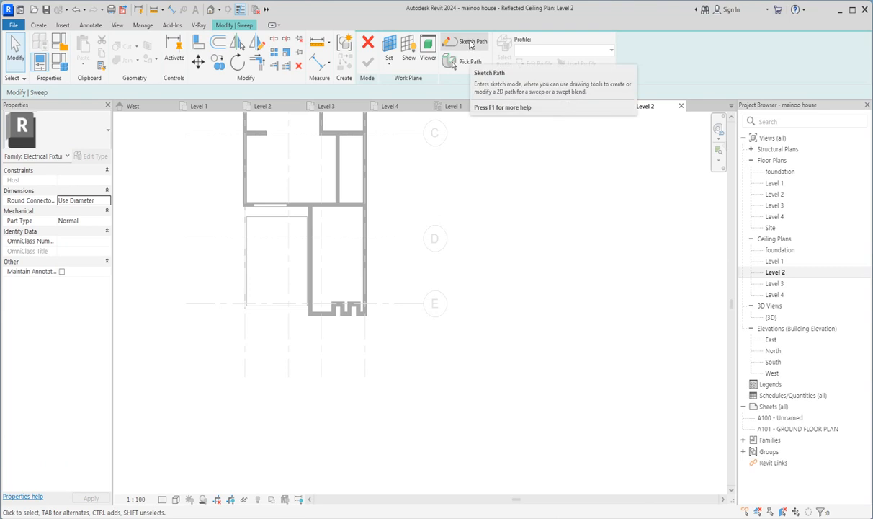
pyautogui.click(469, 42)
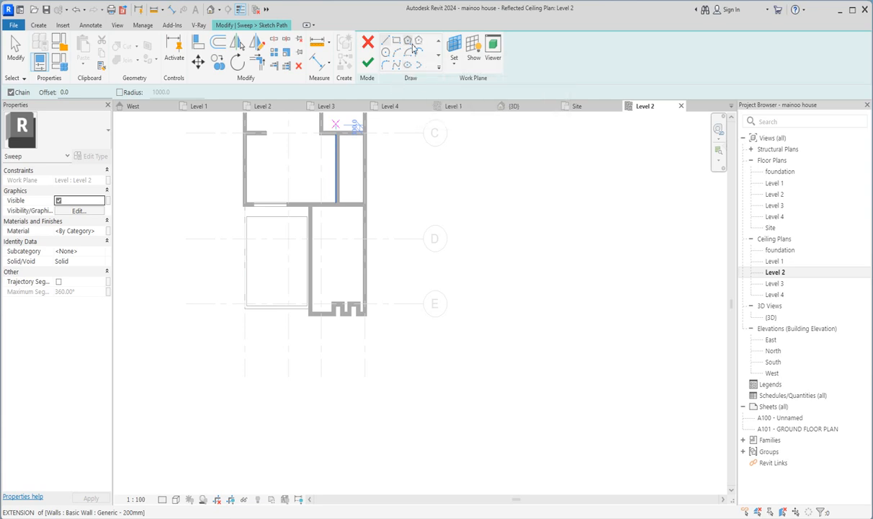
pyautogui.click(407, 41)
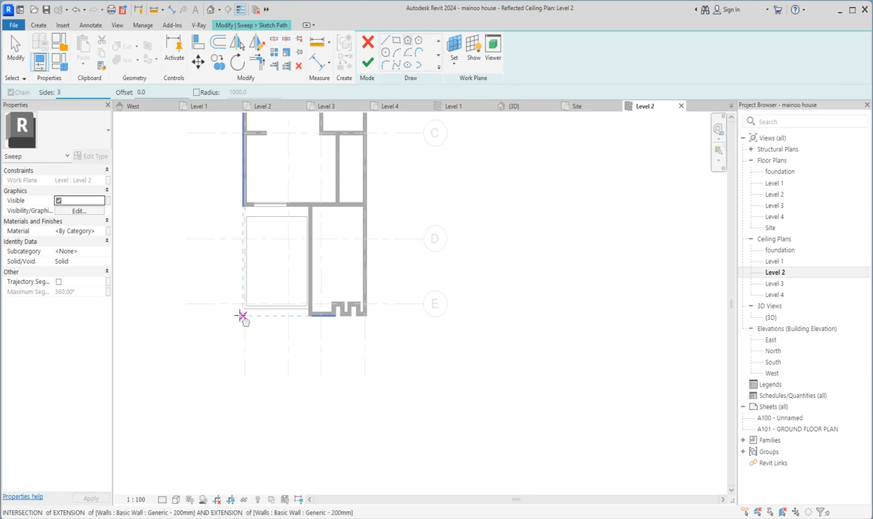
pyautogui.scroll(2, 260, 252)
pyautogui.click(257, 243)
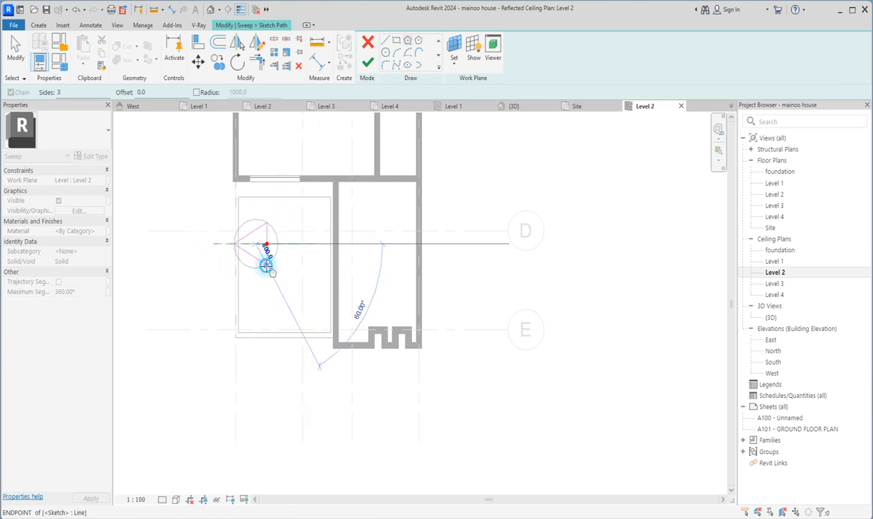
pyautogui.click(266, 266)
pyautogui.rightClick(209, 214)
pyautogui.click(149, 221)
pyautogui.rightClick(172, 215)
pyautogui.click(204, 220)
pyautogui.rightClick(210, 218)
pyautogui.click(228, 225)
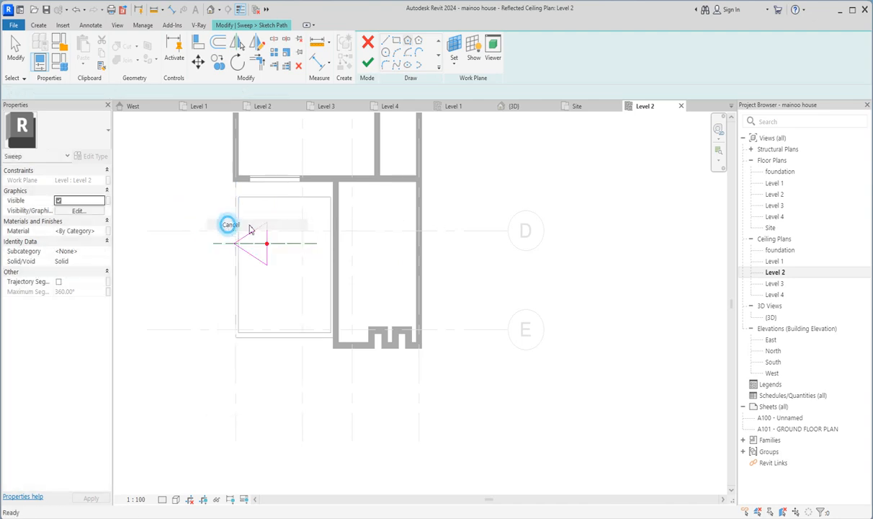
# Nudge the triangular path so that it lies fully inside the smaller ceiling's outline, and finish the path.
pyautogui.moveTo(264, 255); pyautogui.dragTo(350, 320)
pyautogui.press('Down')
pyautogui.press('Down')
pyautogui.click(358, 325)
pyautogui.moveTo(187, 221); pyautogui.dragTo(327, 331)
pyautogui.press('Down')
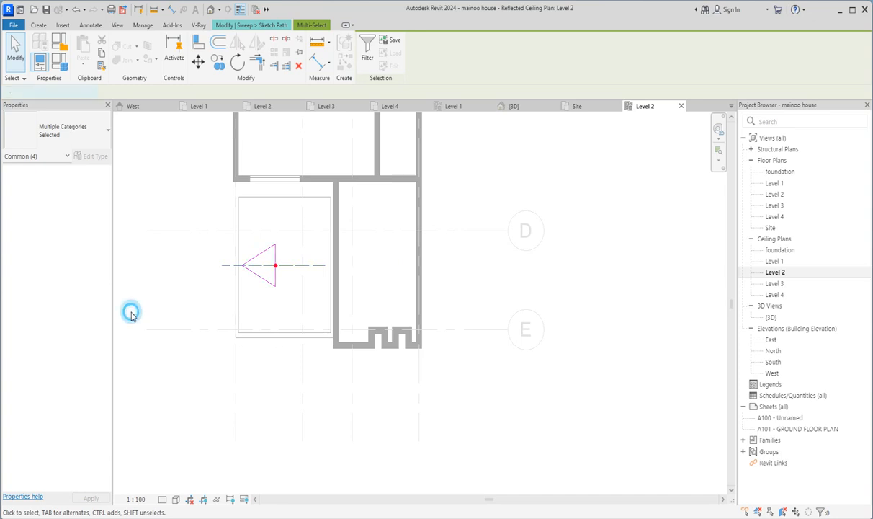
pyautogui.scroll(3, 278, 260)
pyautogui.scroll(2, 222, 303)
pyautogui.scroll(-4, 290, 331)
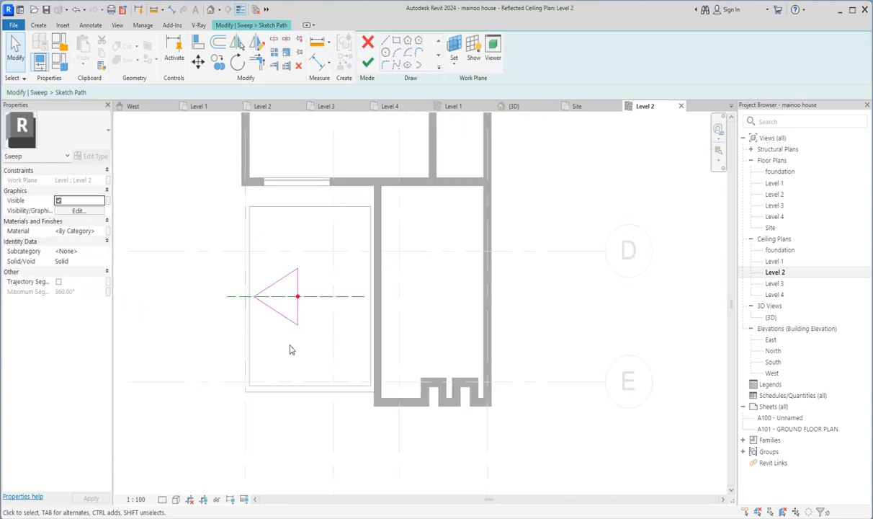
pyautogui.click(367, 63)
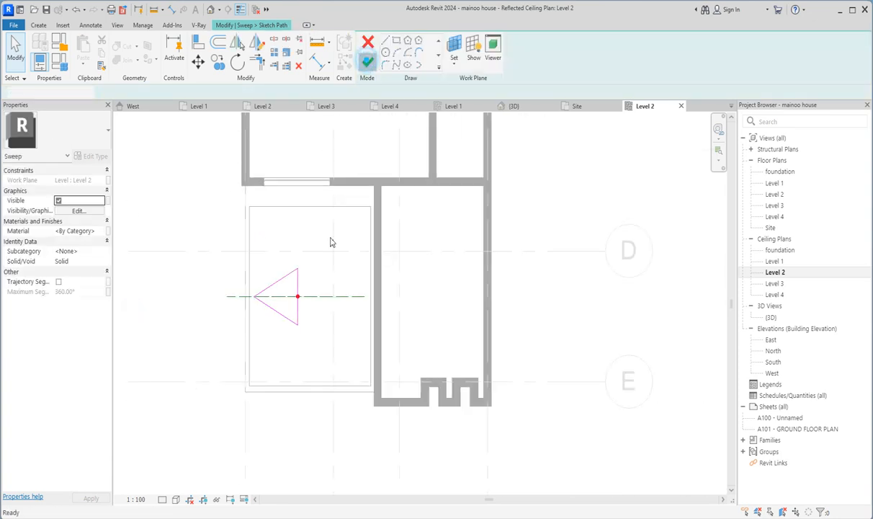
# Sketch a small circular sweep profile centred on the path's profile point in the South elevation, and finish the sweep and the in-place model.
pyautogui.click(537, 64)
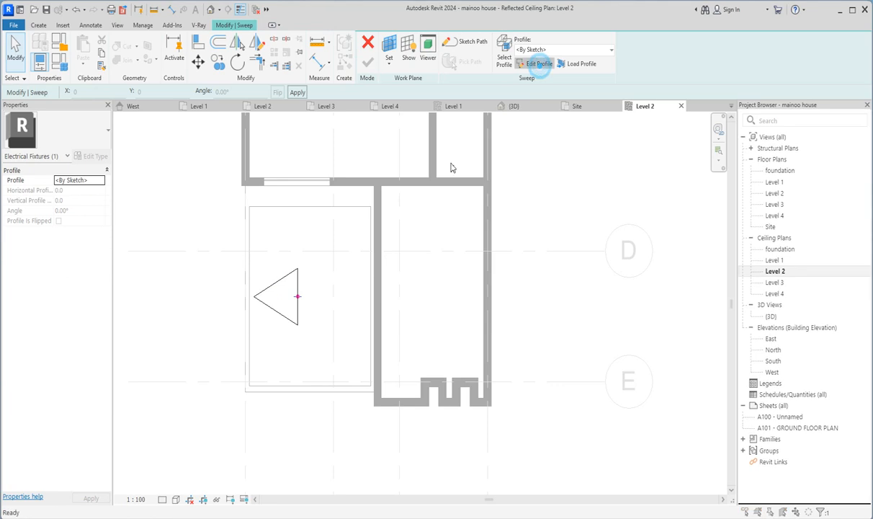
pyautogui.click(392, 184)
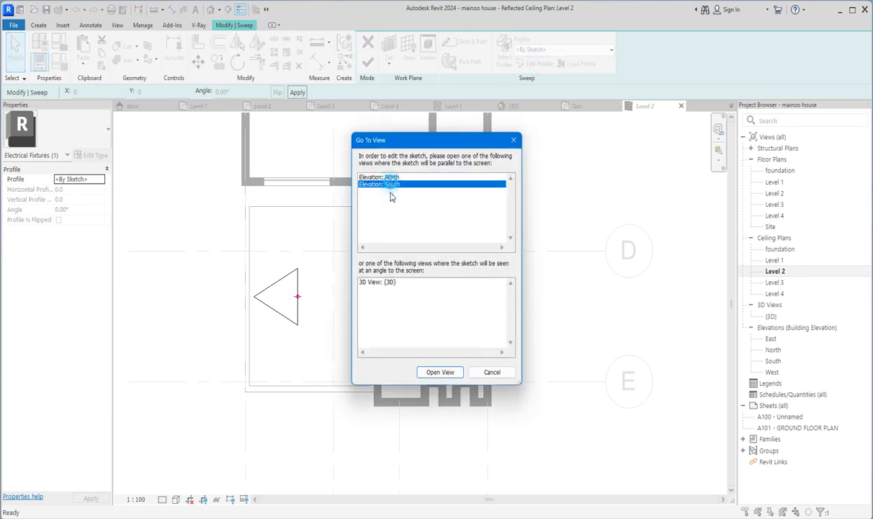
pyautogui.click(437, 372)
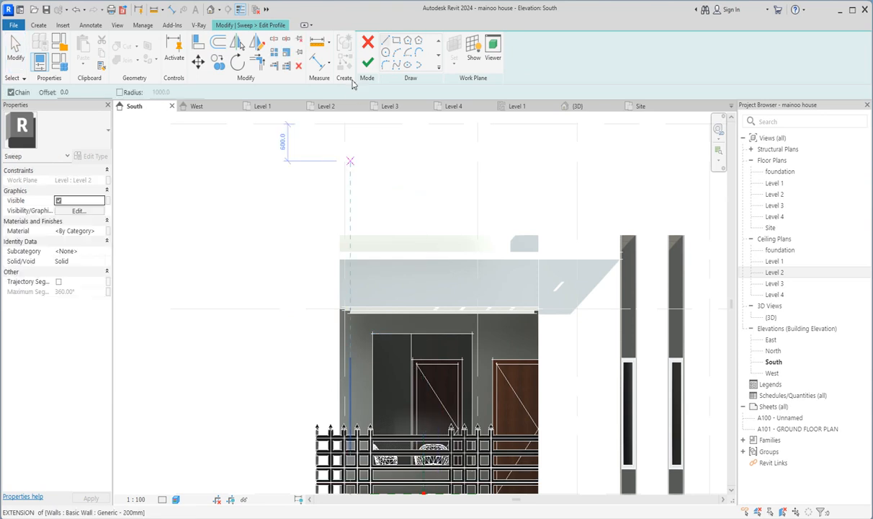
pyautogui.click(386, 56)
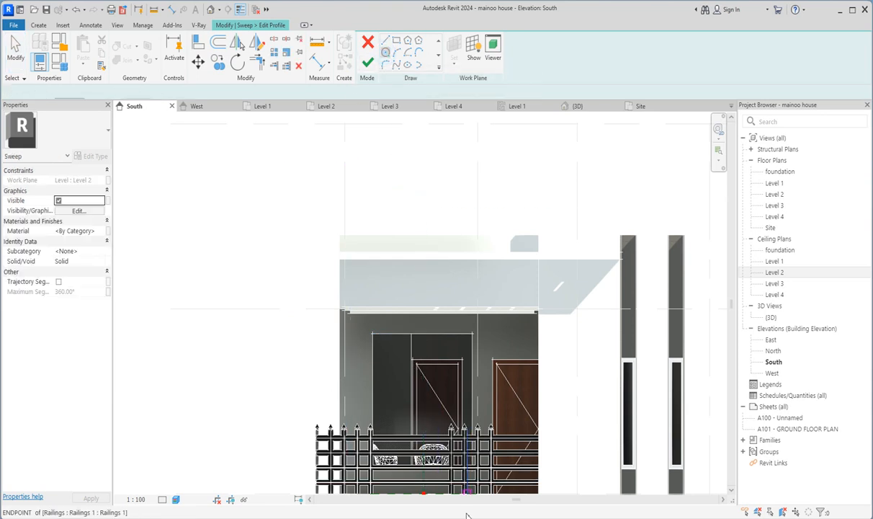
pyautogui.scroll(-2, 368, 193)
pyautogui.scroll(5, 397, 369)
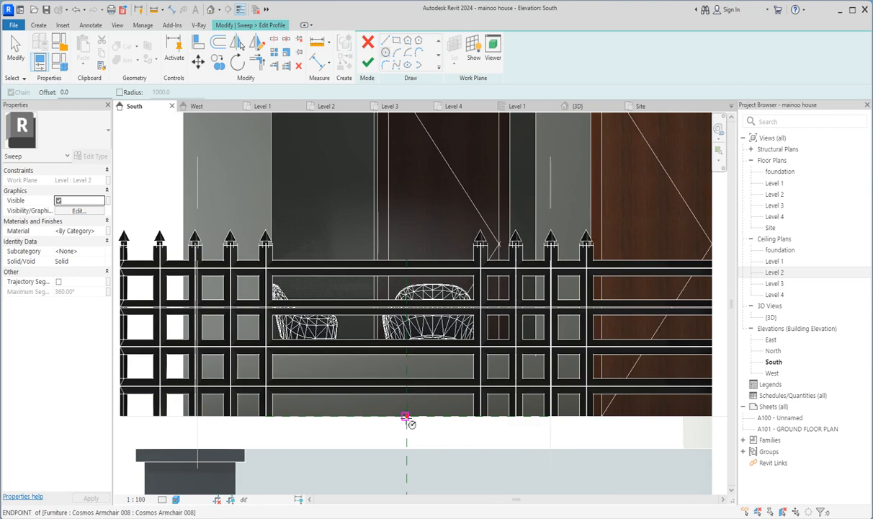
pyautogui.scroll(3, 405, 415)
pyautogui.scroll(-2, 409, 415)
pyautogui.click(409, 413)
pyautogui.scroll(4, 409, 414)
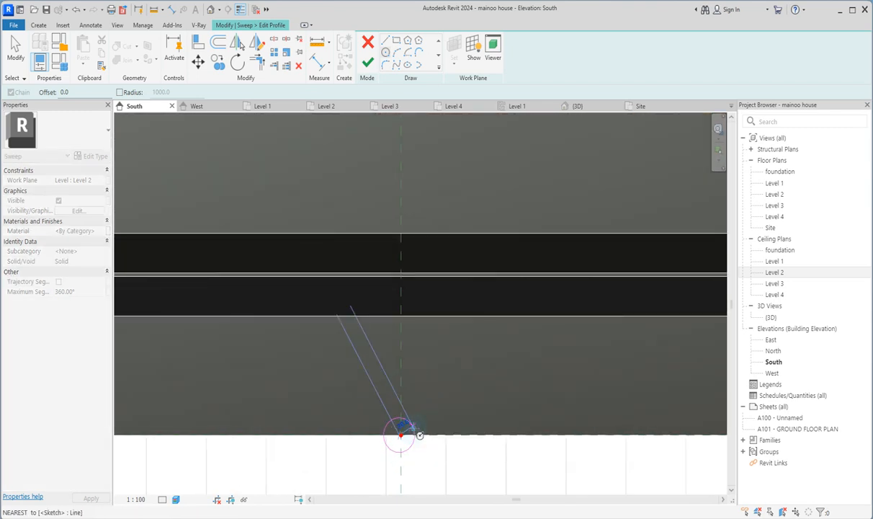
pyautogui.press('Escape')
pyautogui.press('Escape')
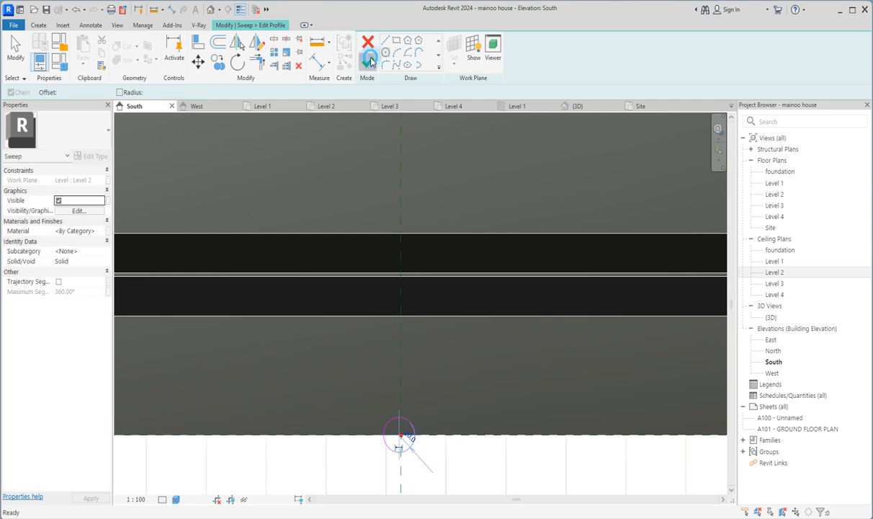
pyautogui.click(367, 63)
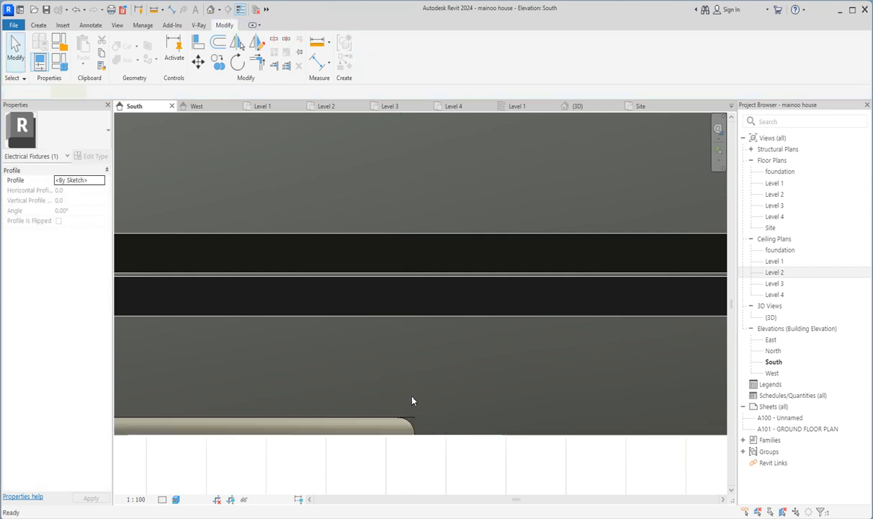
pyautogui.scroll(-1, 413, 401)
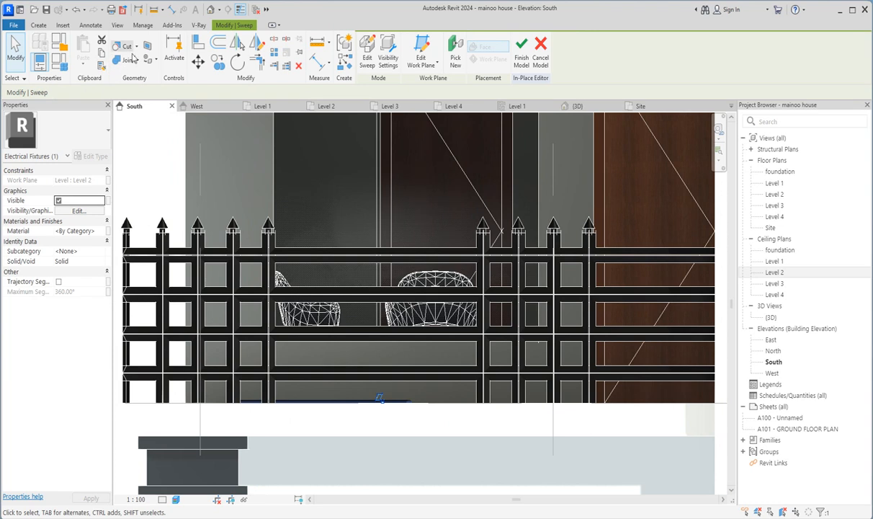
pyautogui.click(522, 59)
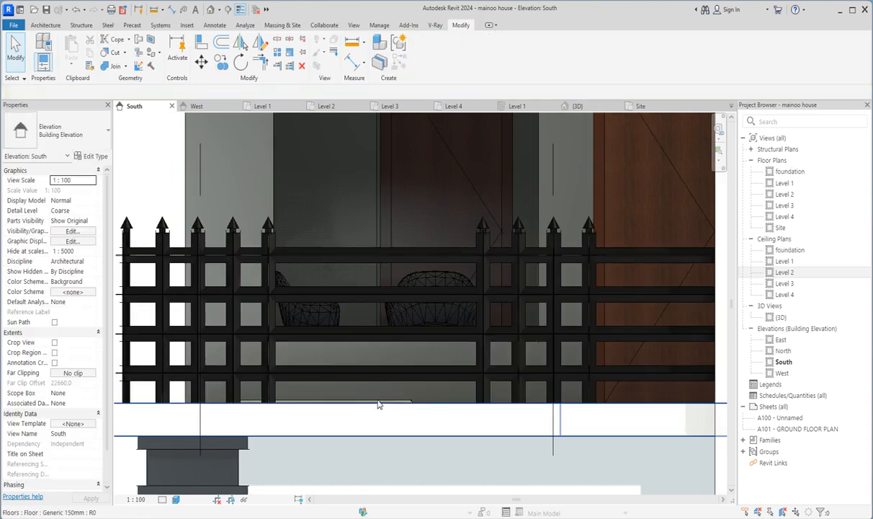
# Move the triangular fixture straight up in the South elevation from the balcony floor to the underside of the lower ceiling, with Constrain off.
pyautogui.click(381, 402)
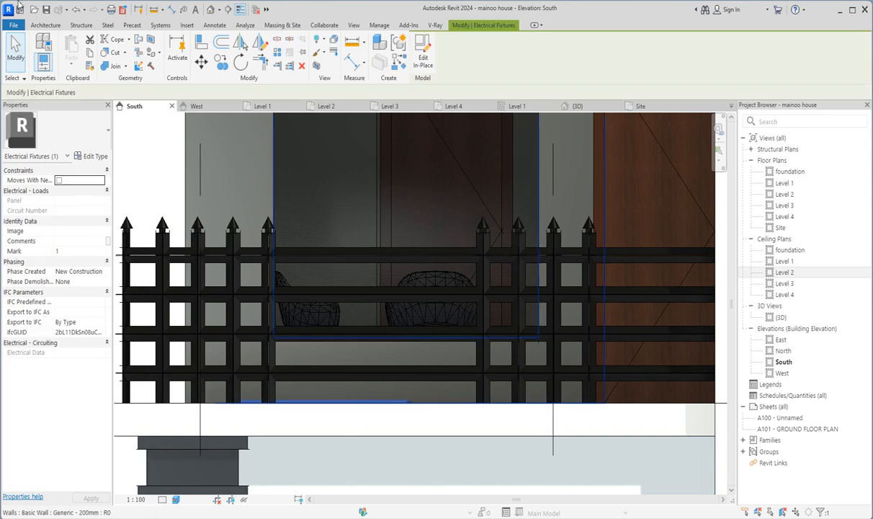
pyautogui.click(201, 62)
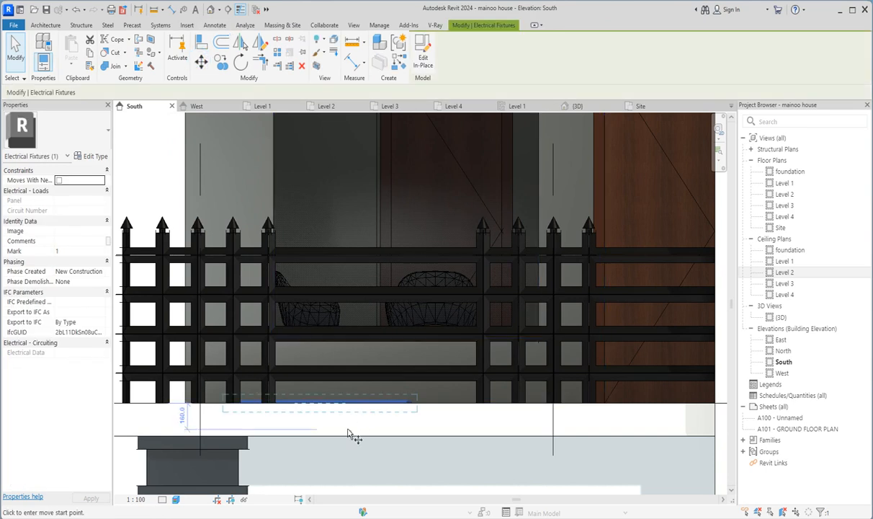
pyautogui.click(353, 407)
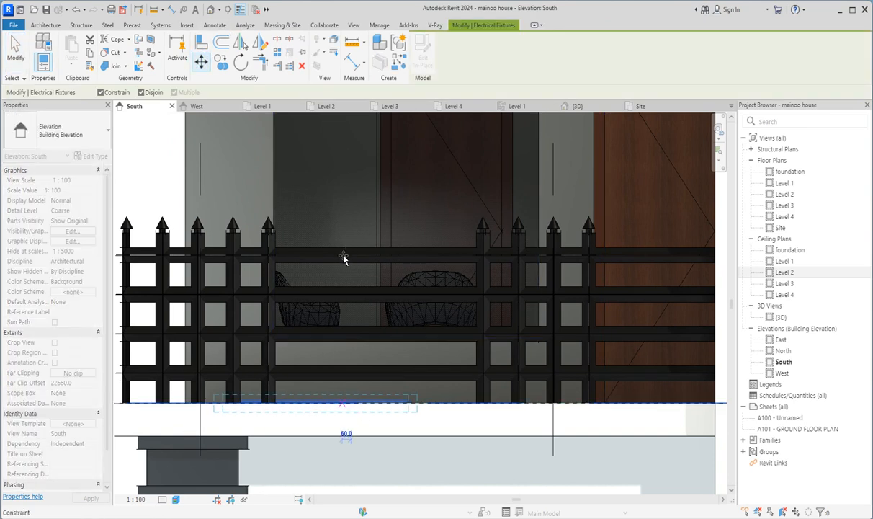
pyautogui.scroll(-3, 344, 254)
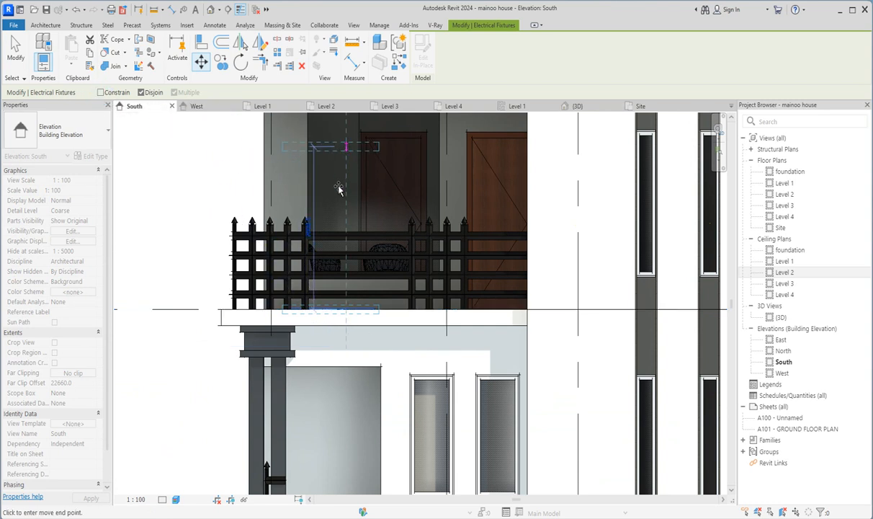
pyautogui.scroll(-2, 340, 186)
pyautogui.scroll(-2, 341, 169)
pyautogui.scroll(5, 341, 168)
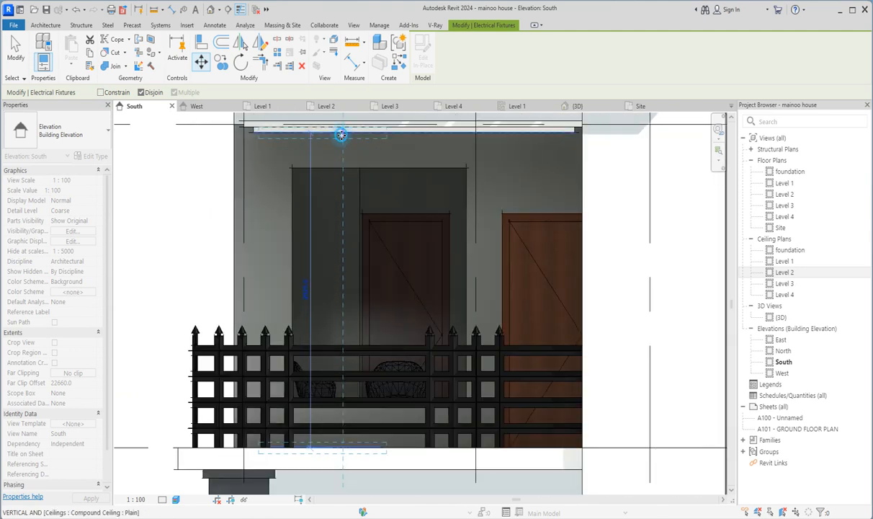
pyautogui.click(342, 136)
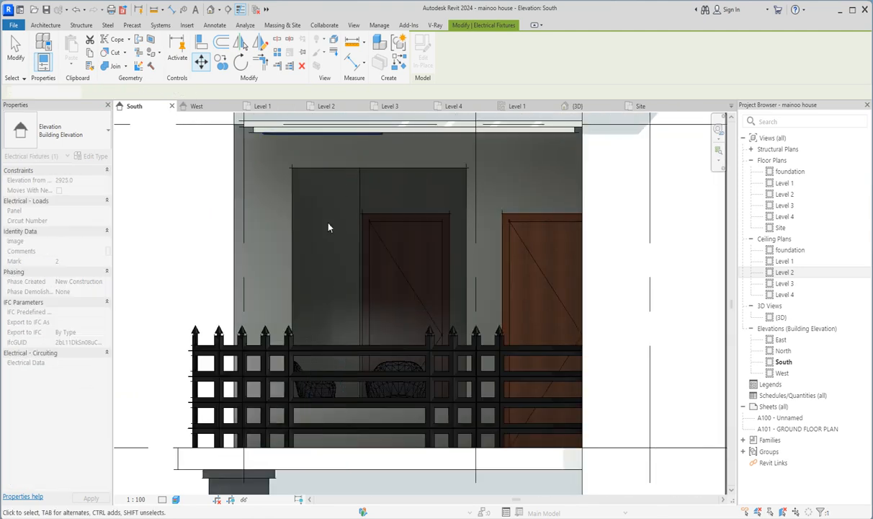
# Open the Level 2 reflected ceiling plan with the triangular fixture over the balcony in view.
pyautogui.doubleClick(785, 283)
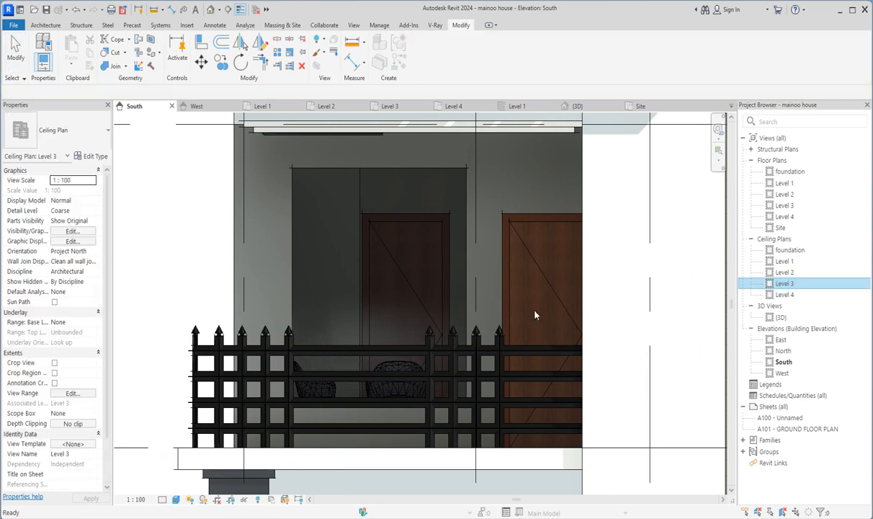
pyautogui.doubleClick(775, 272)
pyautogui.scroll(2, 259, 316)
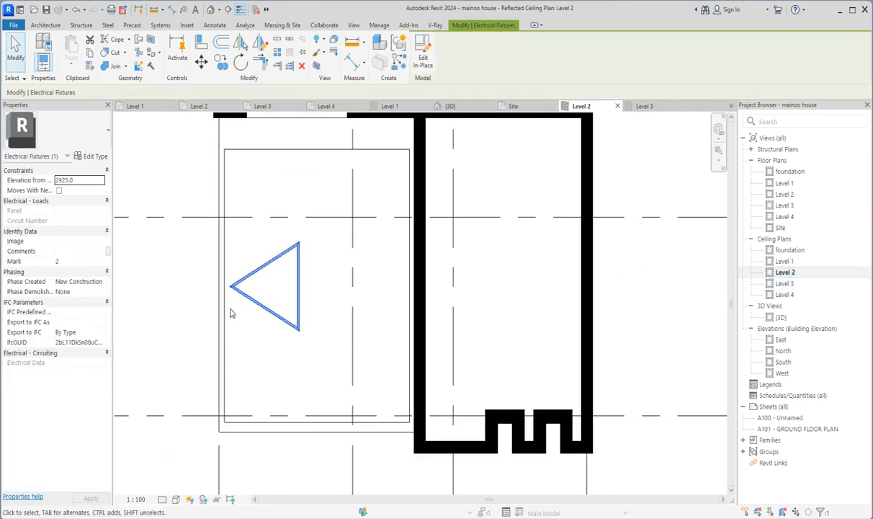
pyautogui.click(205, 299)
pyautogui.click(281, 318)
pyautogui.click(92, 158)
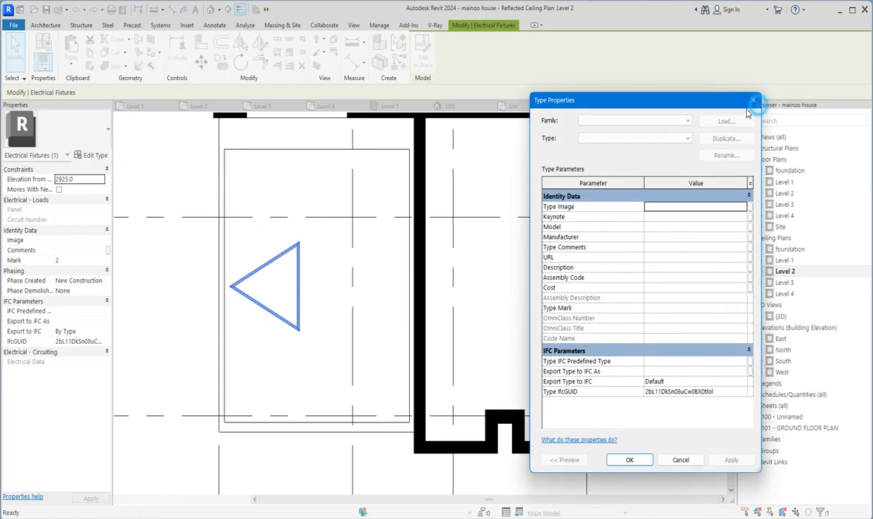
pyautogui.click(754, 100)
# Edit the triangular fixture in place and assign the Air(1) material to its sweep.
pyautogui.doubleClick(303, 270)
pyautogui.click(302, 269)
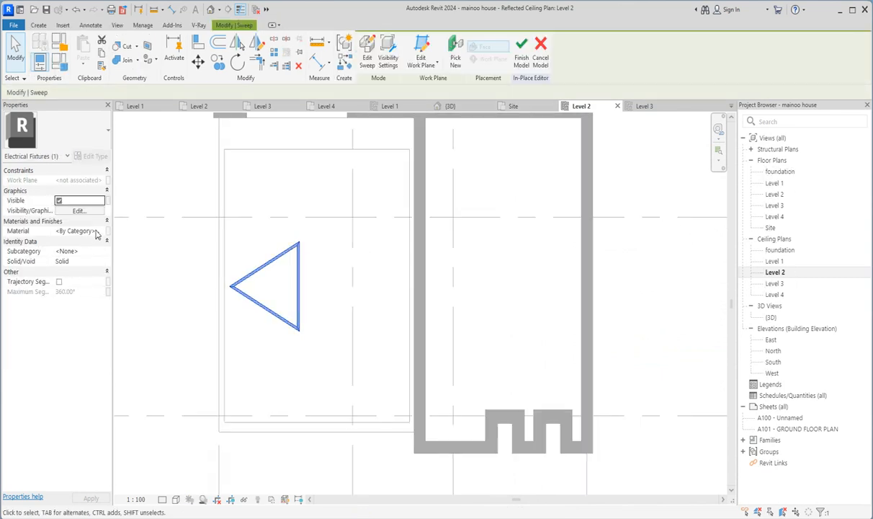
pyautogui.click(101, 232)
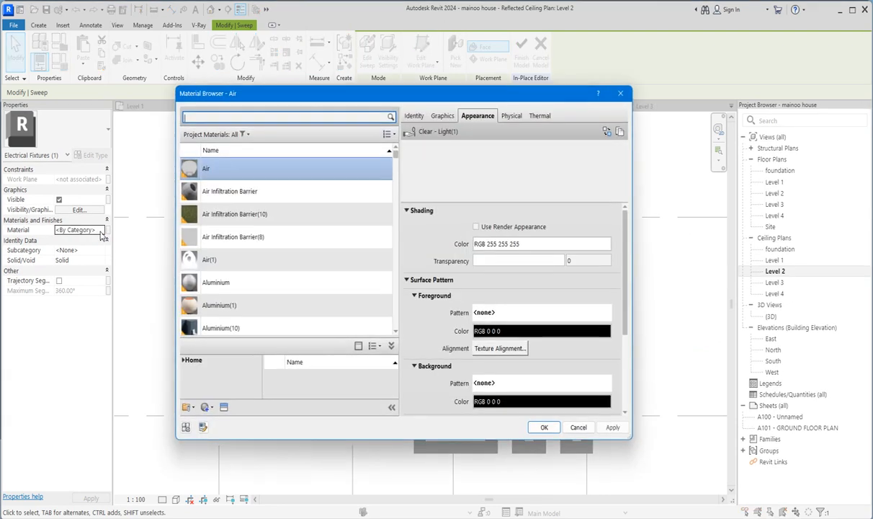
pyautogui.doubleClick(211, 260)
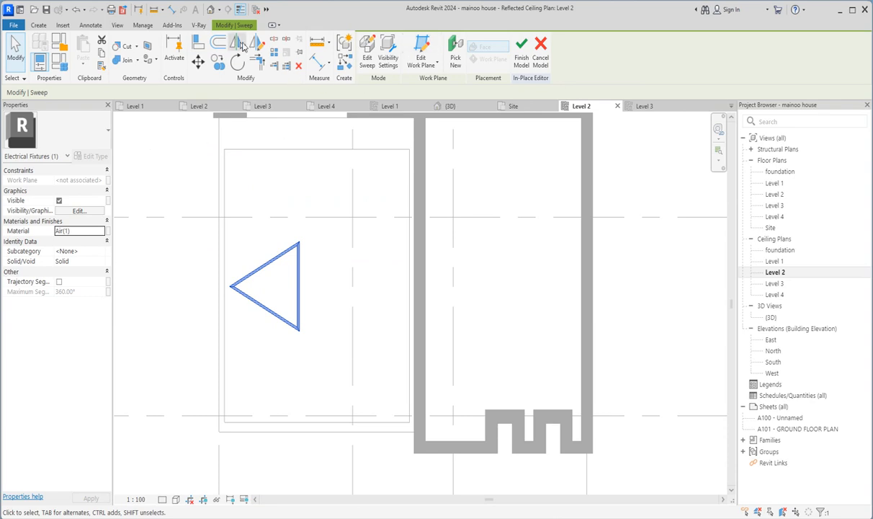
# Mirror a copy of the triangular sweep about a drawn vertical axis just beyond its vertical side.
pyautogui.click(256, 43)
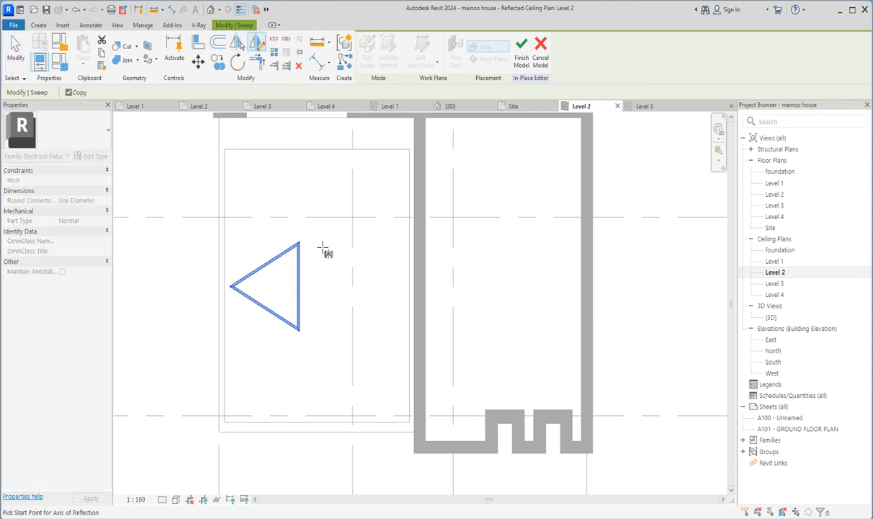
pyautogui.scroll(3, 322, 247)
pyautogui.click(302, 254)
pyautogui.click(301, 240)
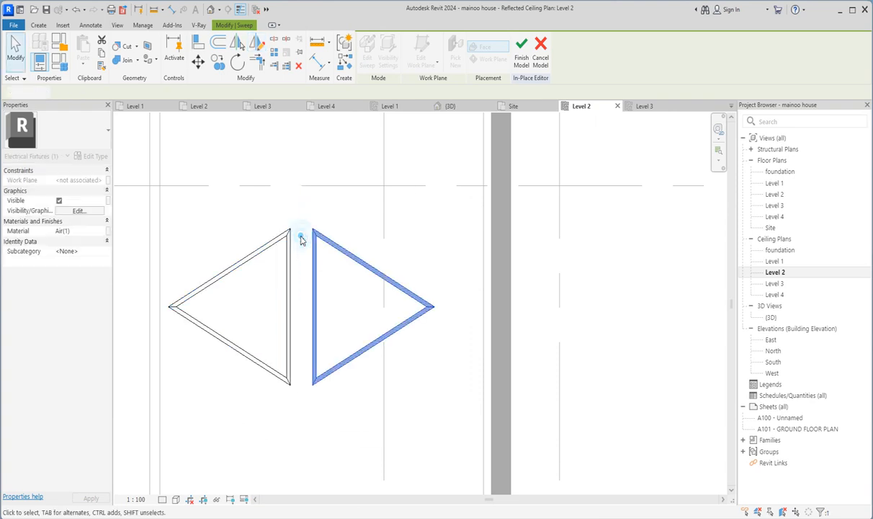
# Examine the pair of mirrored triangles beneath the balcony ceiling in the 3D view.
pyautogui.scroll(-3, 330, 188)
pyautogui.click(213, 209)
pyautogui.moveTo(226, 196); pyautogui.dragTo(400, 306)
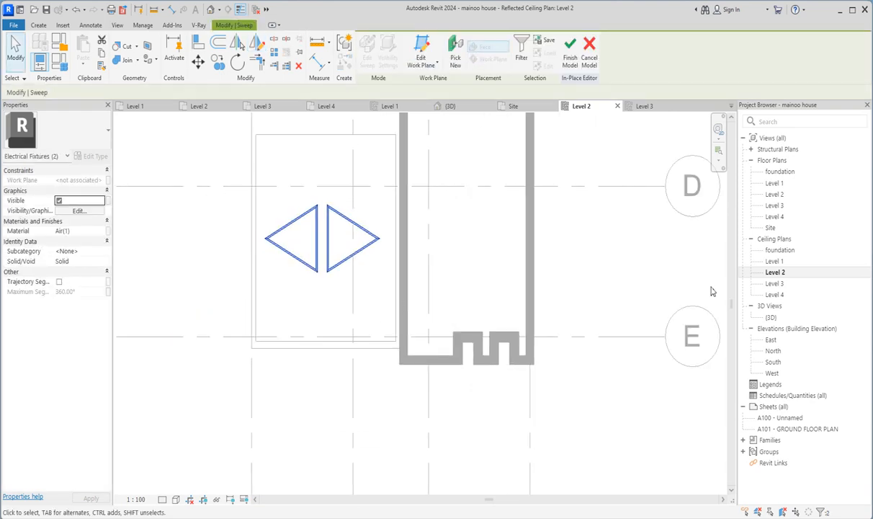
pyautogui.doubleClick(772, 317)
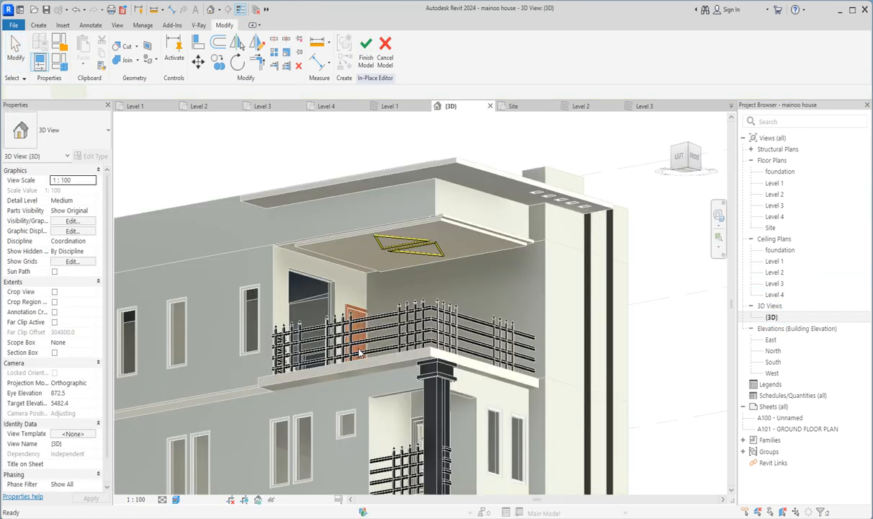
pyautogui.scroll(5, 432, 255)
pyautogui.click(473, 231)
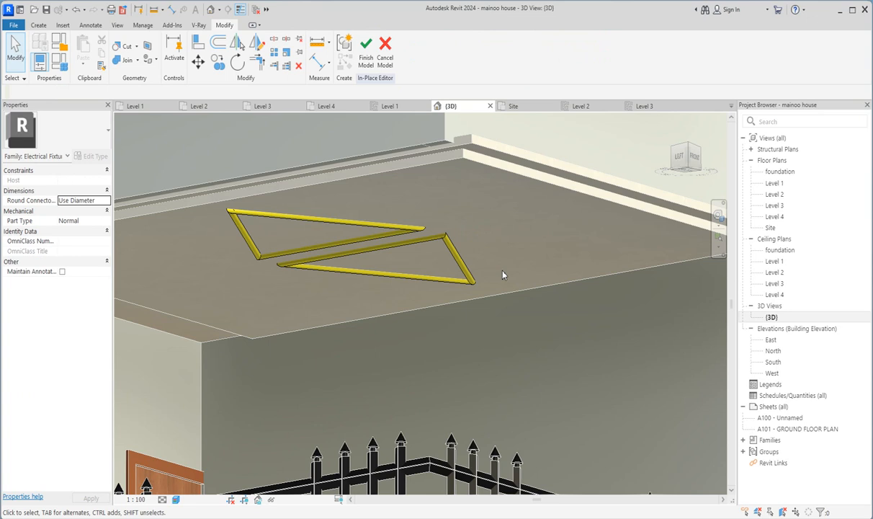
pyautogui.scroll(2, 498, 245)
pyautogui.scroll(-5, 495, 238)
pyautogui.scroll(2, 498, 238)
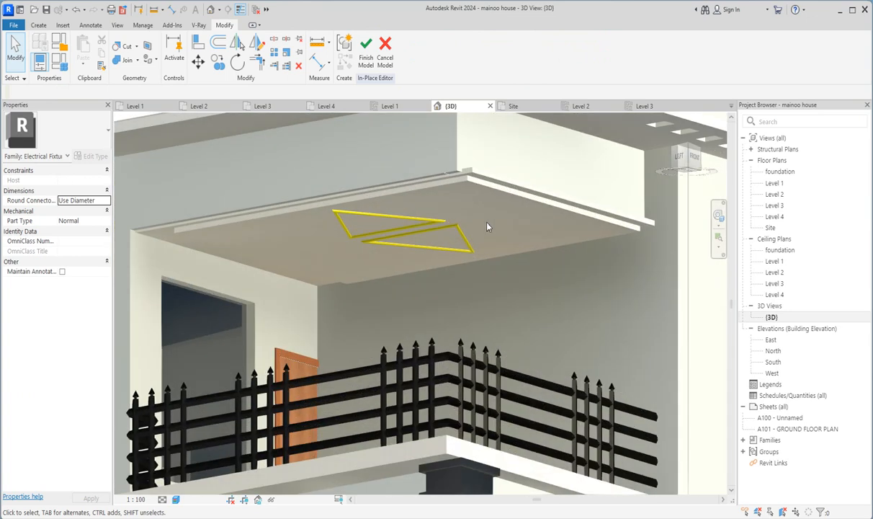
pyautogui.scroll(-4, 404, 289)
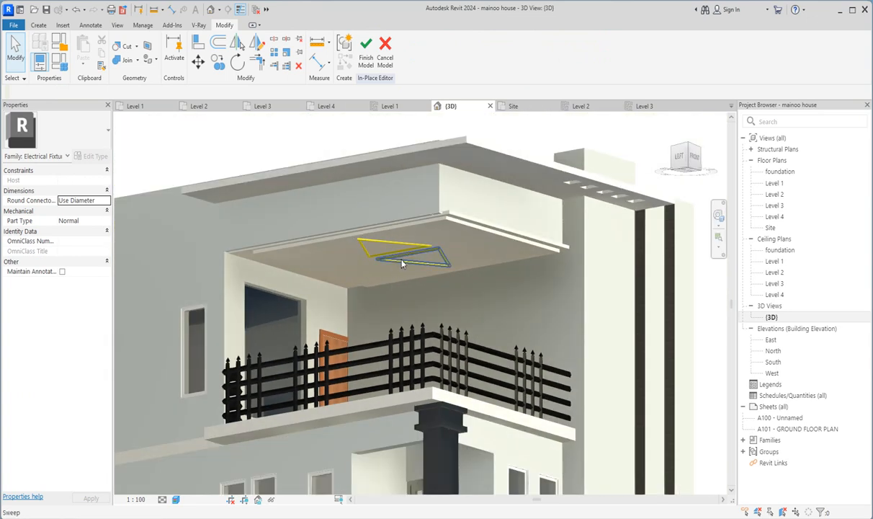
pyautogui.scroll(4, 420, 253)
pyautogui.scroll(-4, 419, 277)
pyautogui.scroll(3, 420, 274)
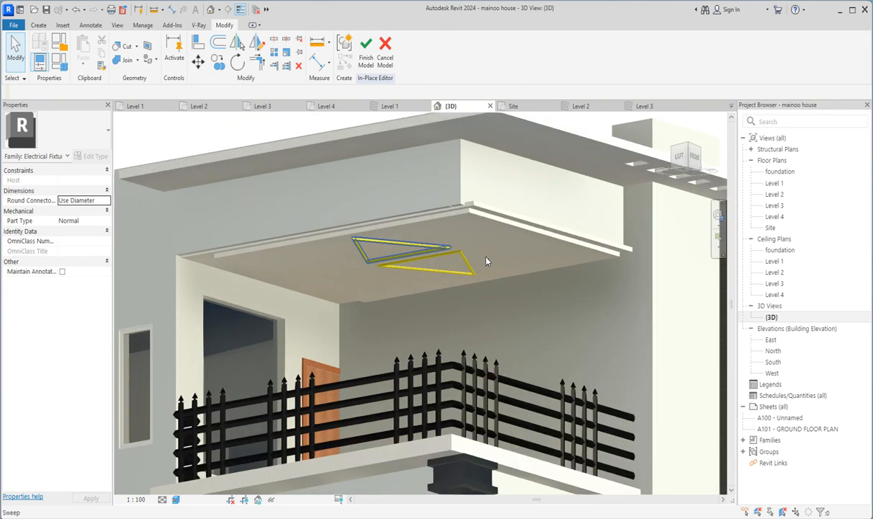
# In the Level 2 reflected ceiling plan, create an extrusion from a circle of about 80 mm radius sketched in the gap between the triangles.
pyautogui.doubleClick(774, 194)
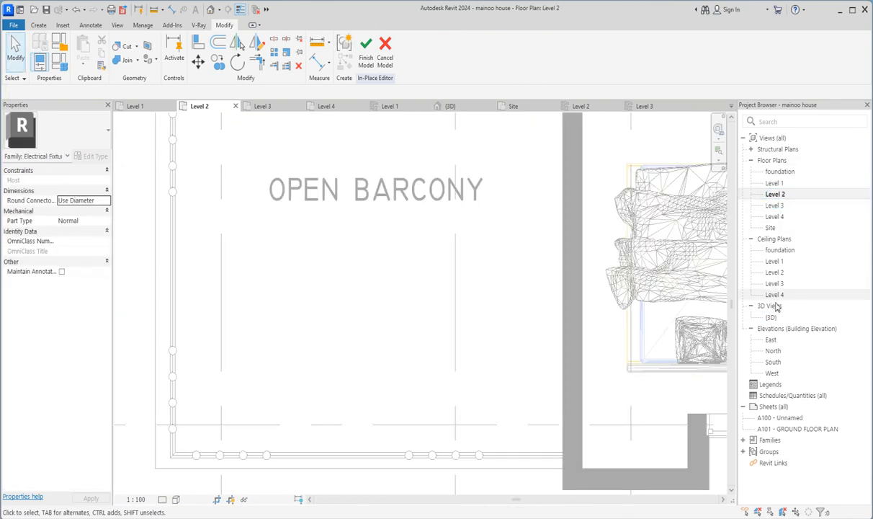
pyautogui.doubleClick(775, 272)
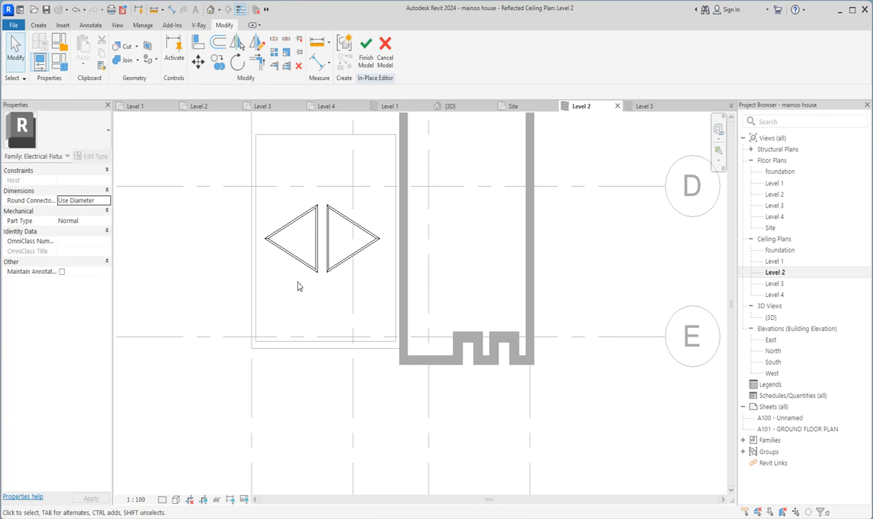
pyautogui.click(38, 26)
pyautogui.click(77, 59)
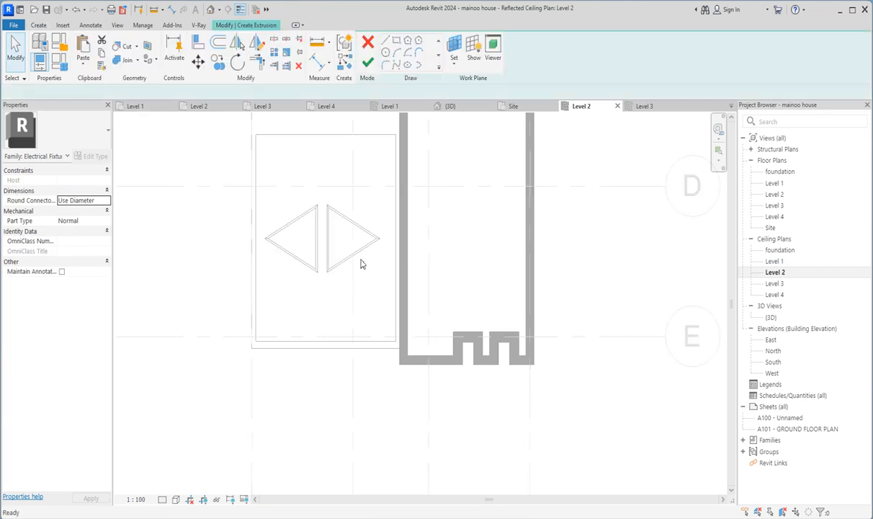
pyautogui.click(386, 53)
pyautogui.scroll(5, 326, 266)
pyautogui.click(312, 242)
pyautogui.click(324, 245)
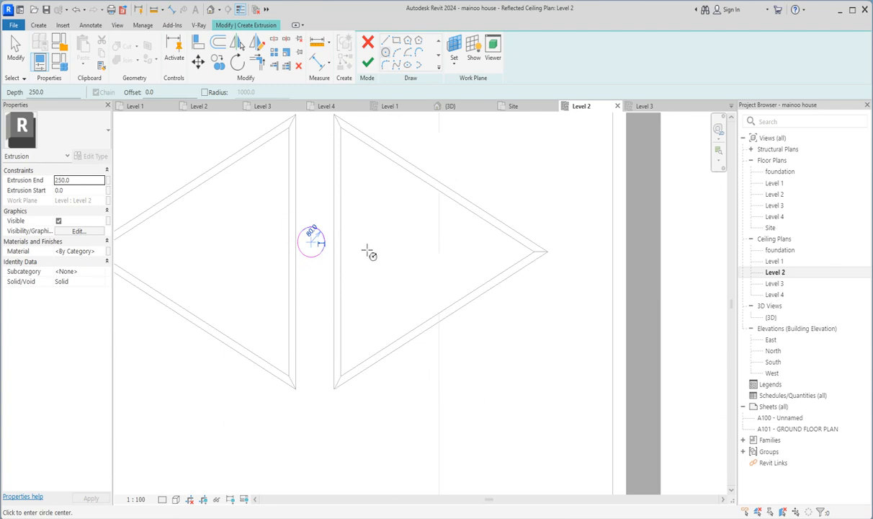
pyautogui.click(368, 63)
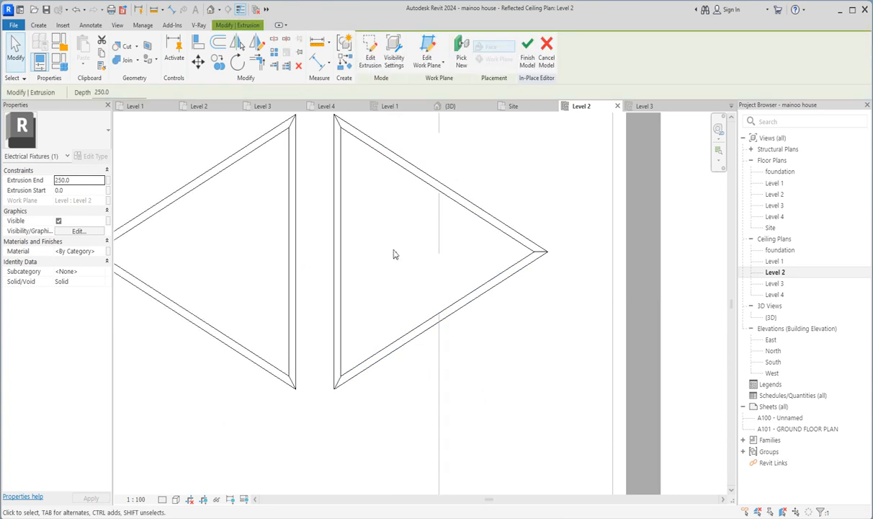
# In the South elevation, stretch the cylinder's top to 2982 inside the ceiling and raise its base to 2600.
pyautogui.doubleClick(773, 362)
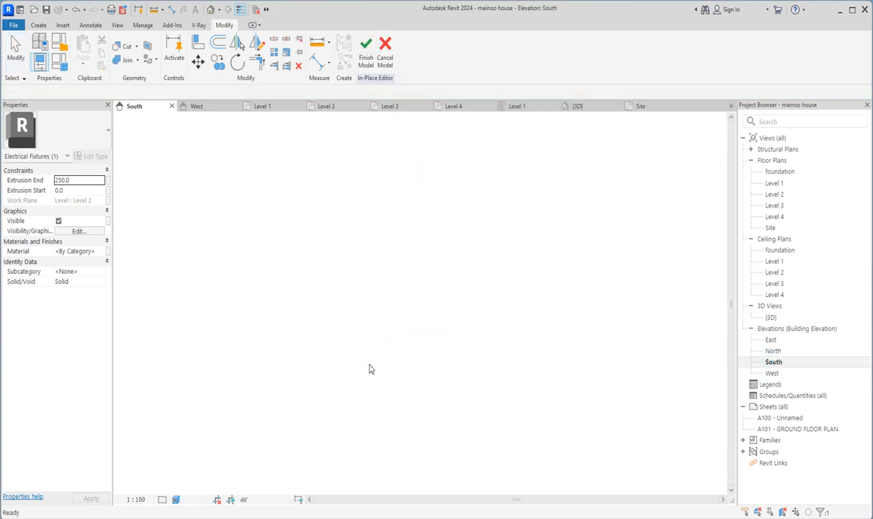
pyautogui.scroll(-2, 401, 427)
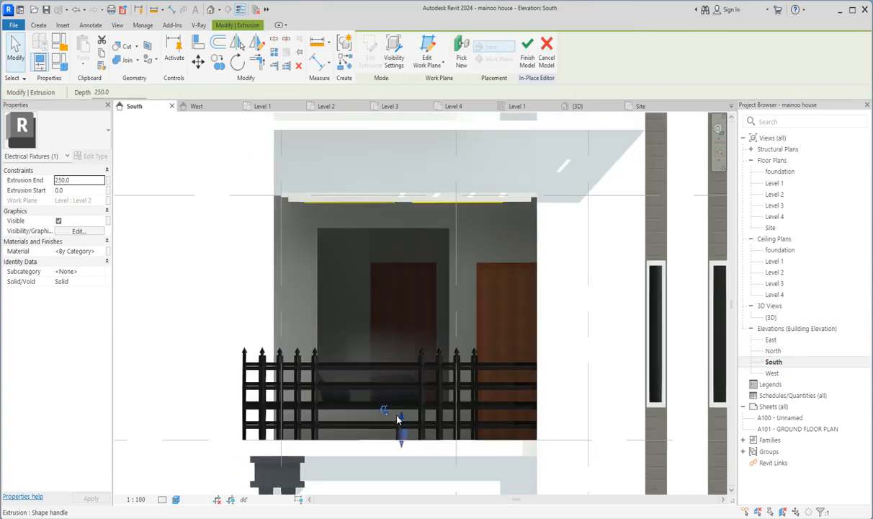
pyautogui.moveTo(402, 284); pyautogui.dragTo(402, 193)
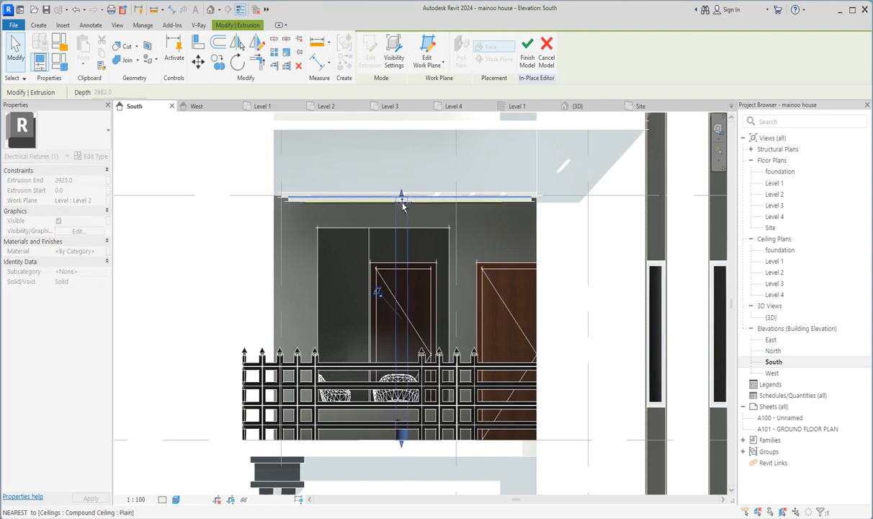
pyautogui.moveTo(402, 444); pyautogui.dragTo(402, 445)
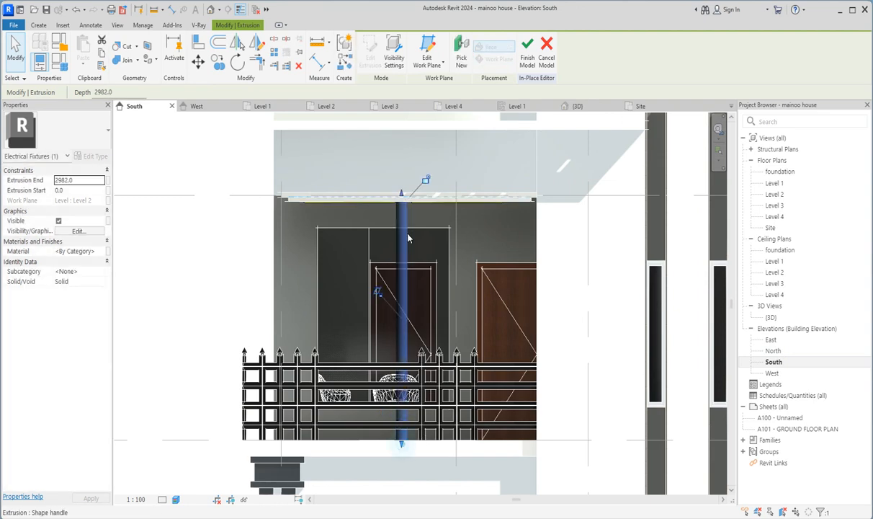
pyautogui.moveTo(408, 243); pyautogui.dragTo(408, 236)
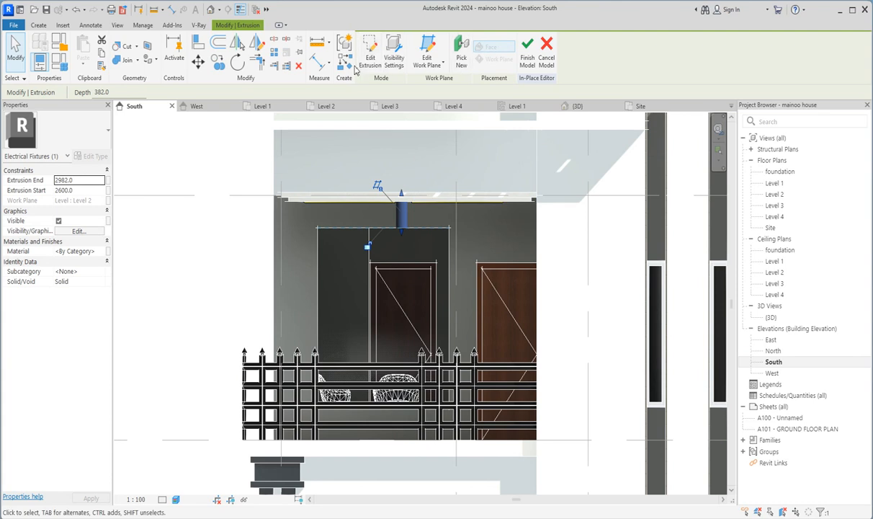
# Edit the cylinder's sketch in the Level 2 reflected ceiling plan, set the circle's radius to 20, nudge it towards mid-gap, and finish the sketch.
pyautogui.click(366, 61)
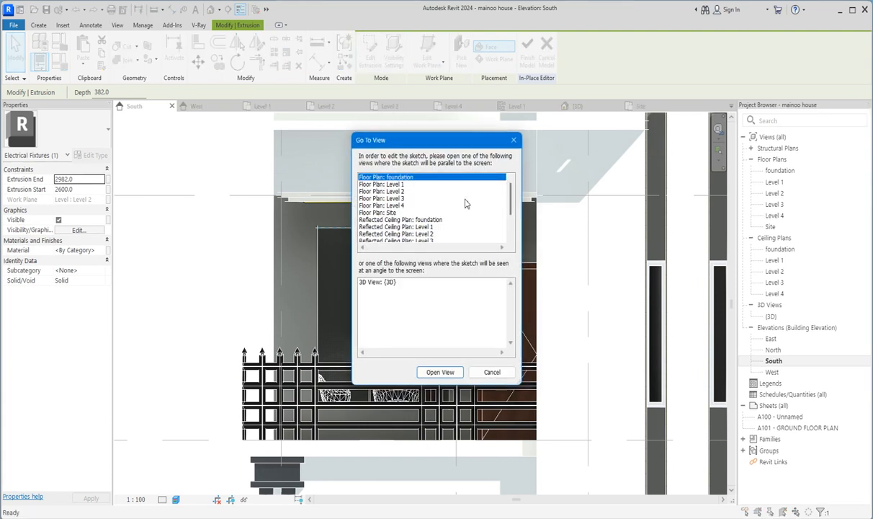
pyautogui.scroll(-2, 397, 225)
pyautogui.click(425, 199)
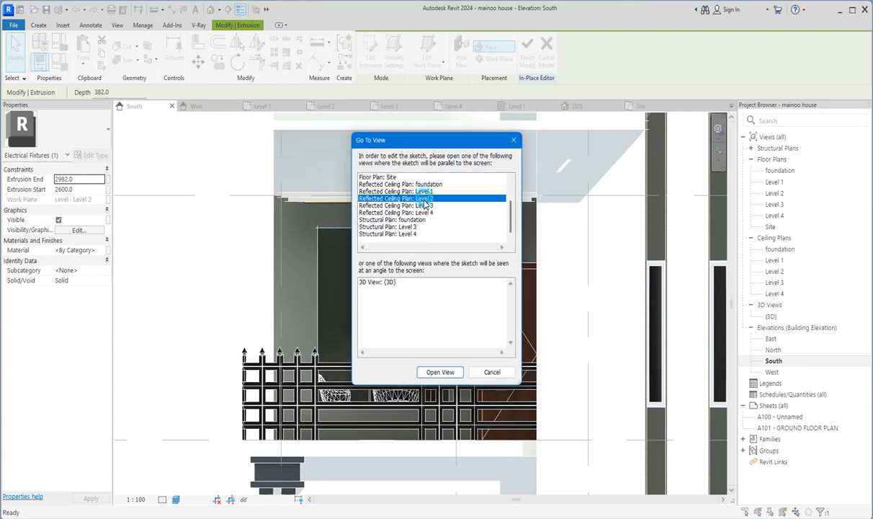
pyautogui.click(441, 372)
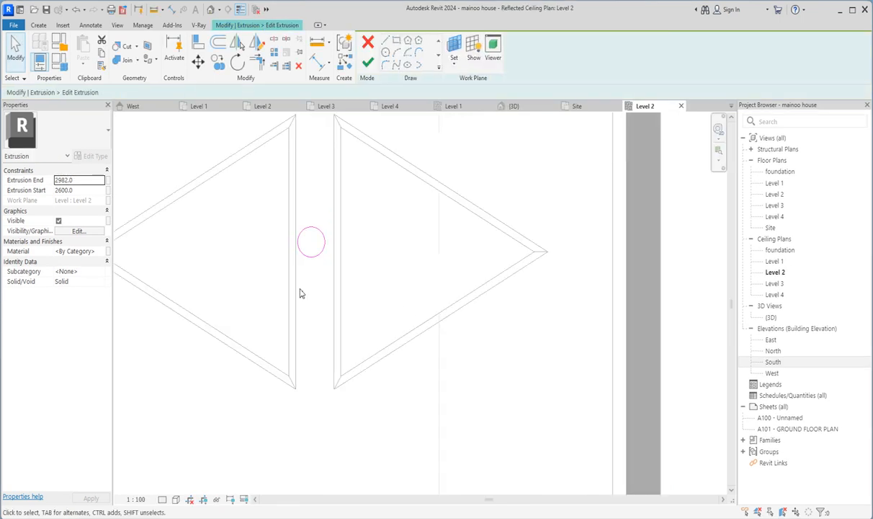
pyautogui.scroll(2, 315, 262)
pyautogui.click(315, 249)
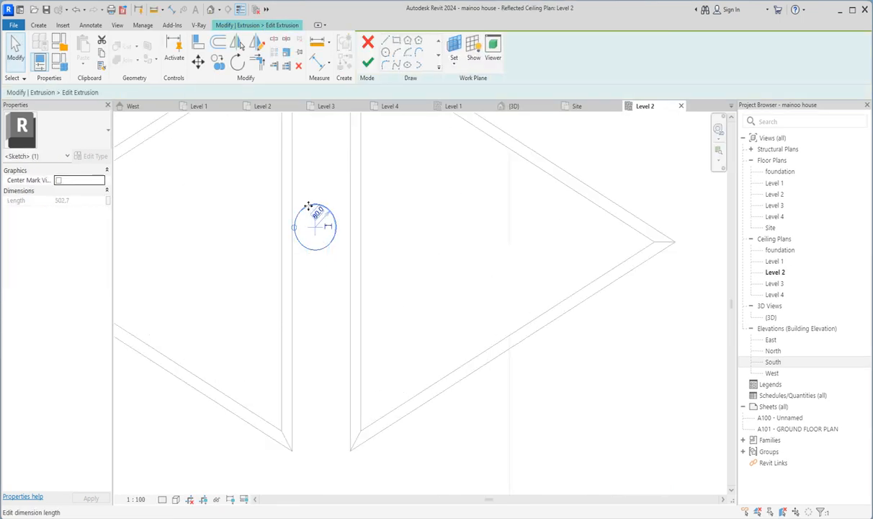
pyautogui.click(318, 217)
pyautogui.write('20')
pyautogui.press('Return')
pyautogui.scroll(2, 287, 252)
pyautogui.click(323, 215)
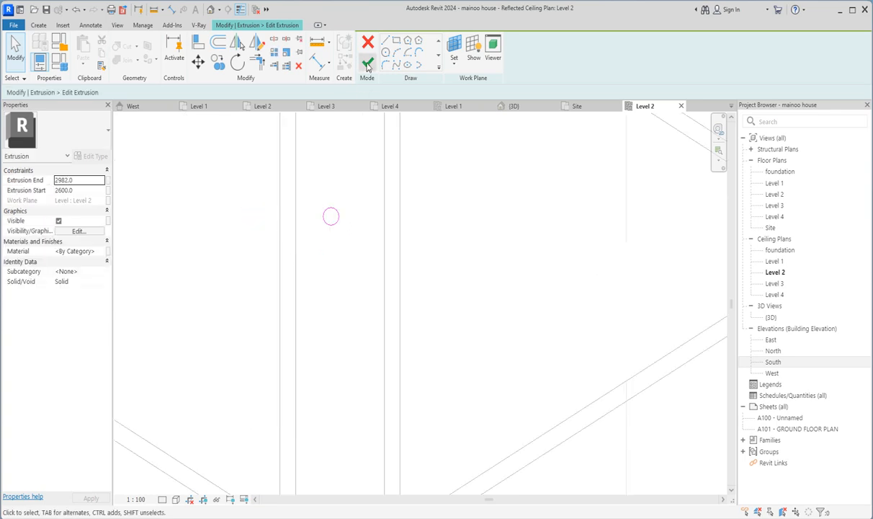
pyautogui.click(368, 64)
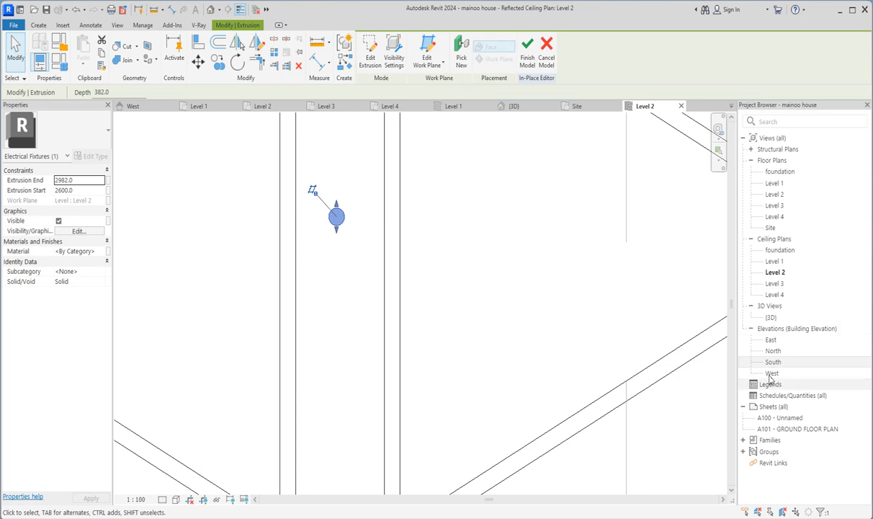
# Shorten the thin rod from below in the South elevation to an extrusion start of 2664.5.
pyautogui.doubleClick(773, 362)
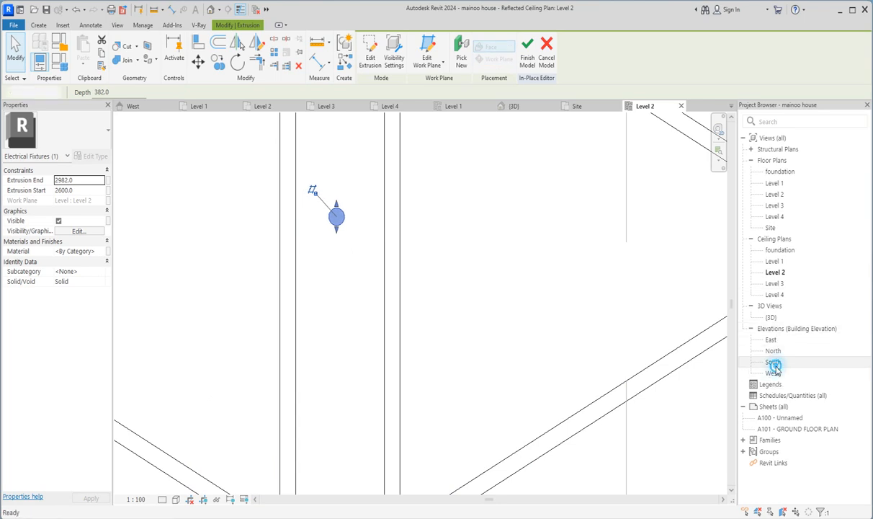
pyautogui.click(404, 226)
pyautogui.scroll(5, 397, 227)
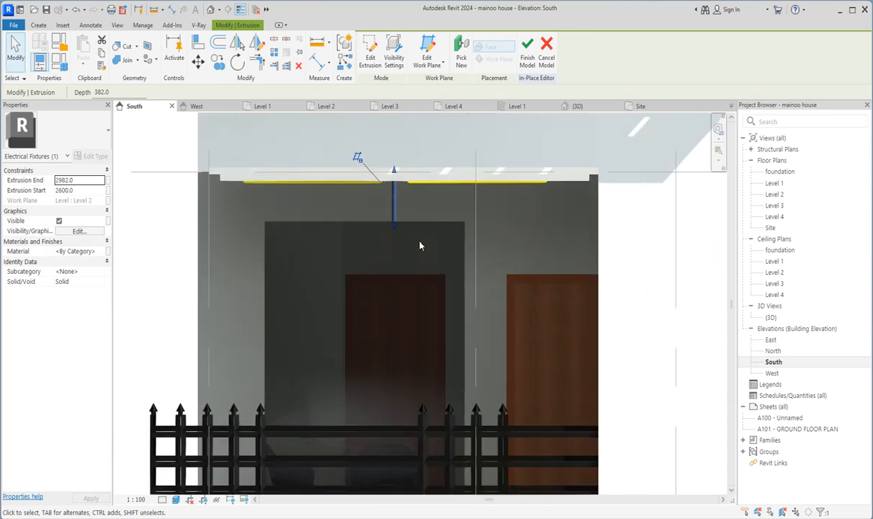
pyautogui.moveTo(388, 217); pyautogui.dragTo(390, 201)
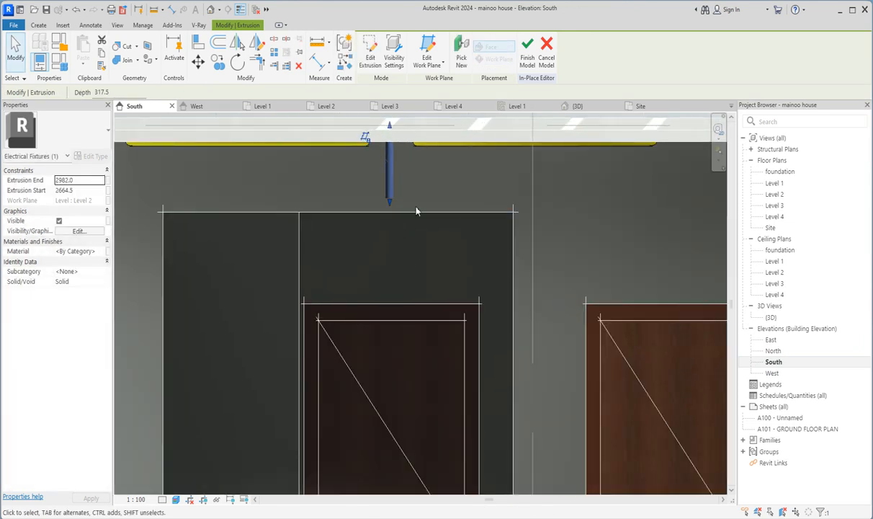
pyautogui.click(218, 60)
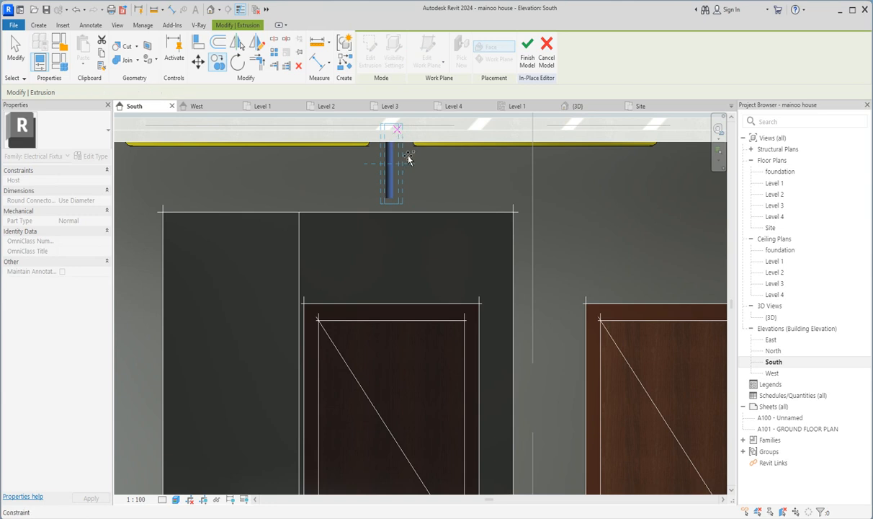
pyautogui.rightClick(407, 159)
pyautogui.click(432, 163)
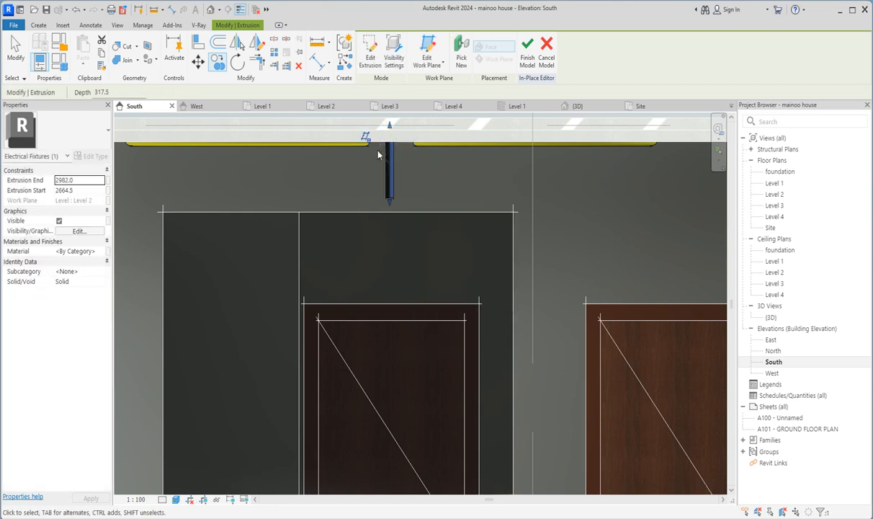
# Edit the selected cylinder's sketch in the Level 2 floor plan, set the circle's radius to 30, and finish the sketch.
pyautogui.click(369, 54)
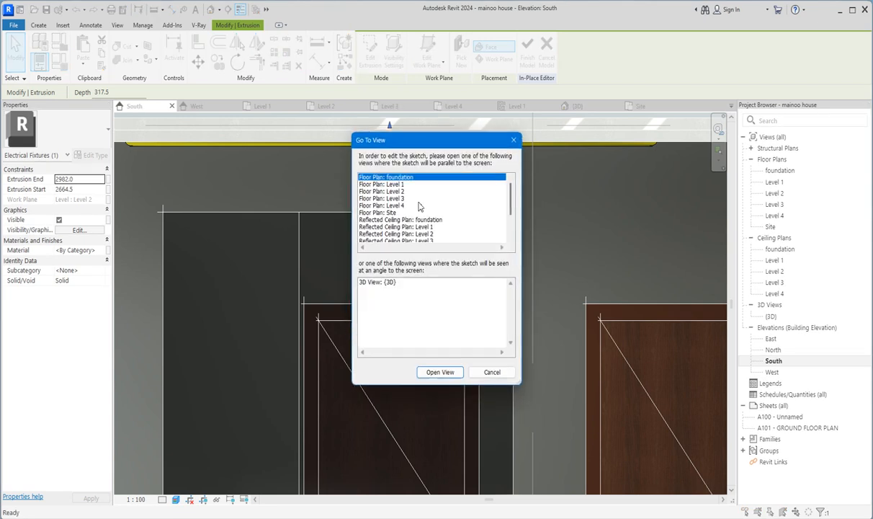
pyautogui.click(398, 192)
pyautogui.click(440, 372)
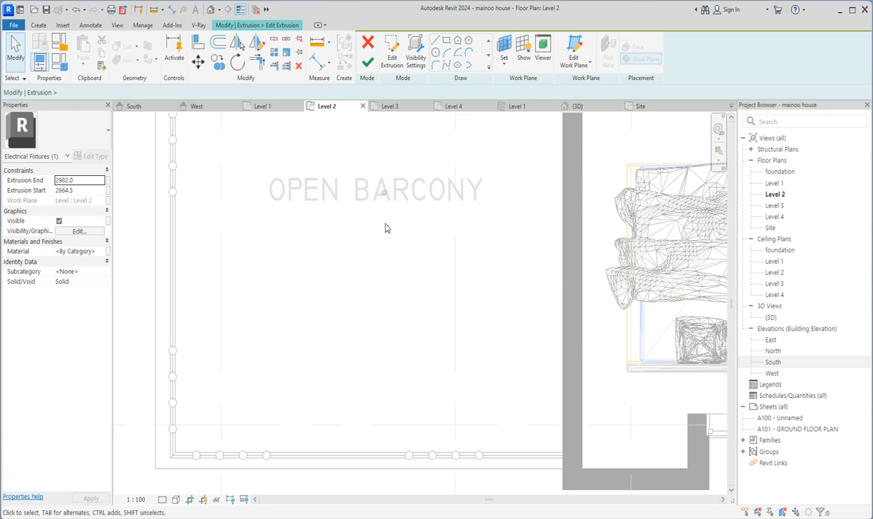
pyautogui.scroll(6, 384, 192)
pyautogui.click(393, 194)
pyautogui.scroll(2, 393, 198)
pyautogui.click(382, 180)
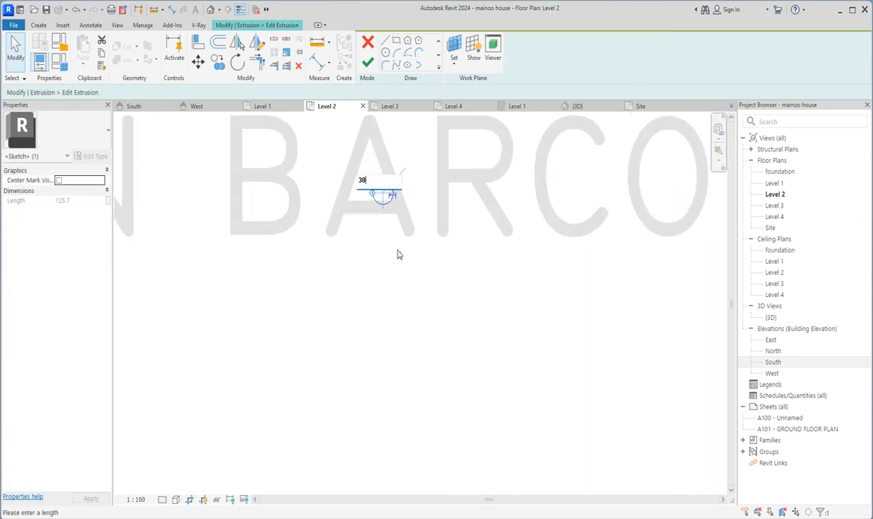
pyautogui.press('Return')
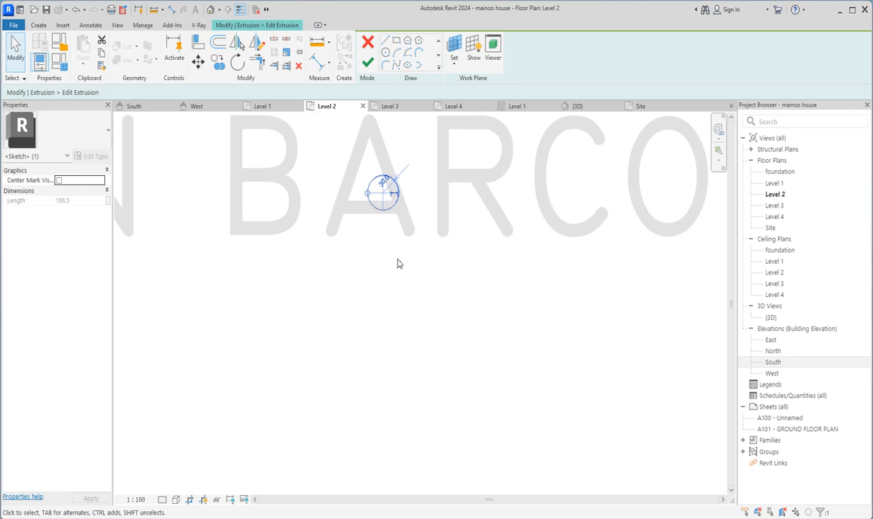
pyautogui.click(366, 65)
# In the South elevation, raise the thicker cylinder's base to an extrusion start of 2870.9, forming a short collar below the ceiling.
pyautogui.doubleClick(773, 361)
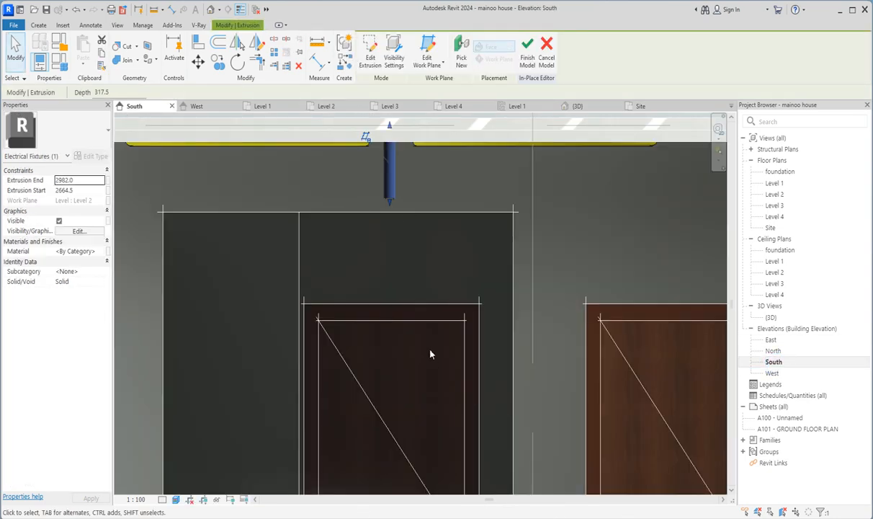
pyautogui.scroll(-2, 432, 353)
pyautogui.scroll(2, 419, 234)
pyautogui.moveTo(399, 288); pyautogui.dragTo(408, 233)
pyautogui.press('Escape')
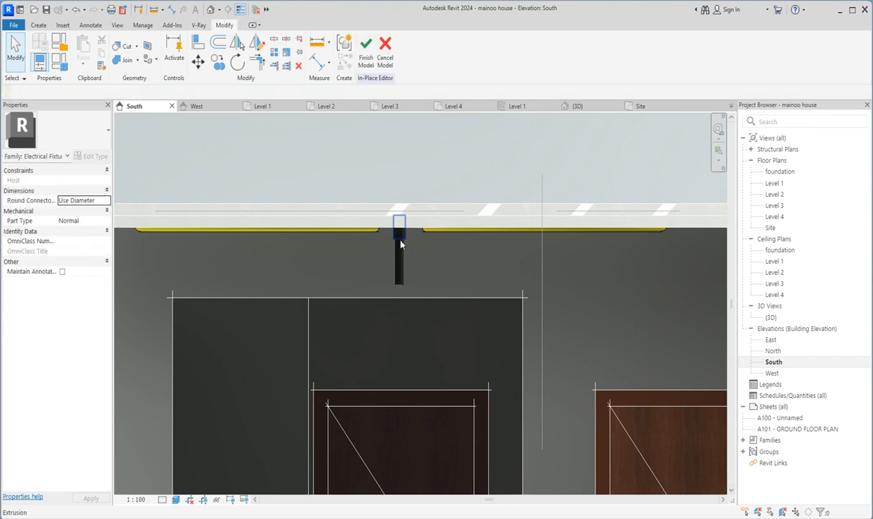
# Try to copy the short collar down the rod by a typed distance.
pyautogui.click(403, 240)
pyautogui.click(218, 65)
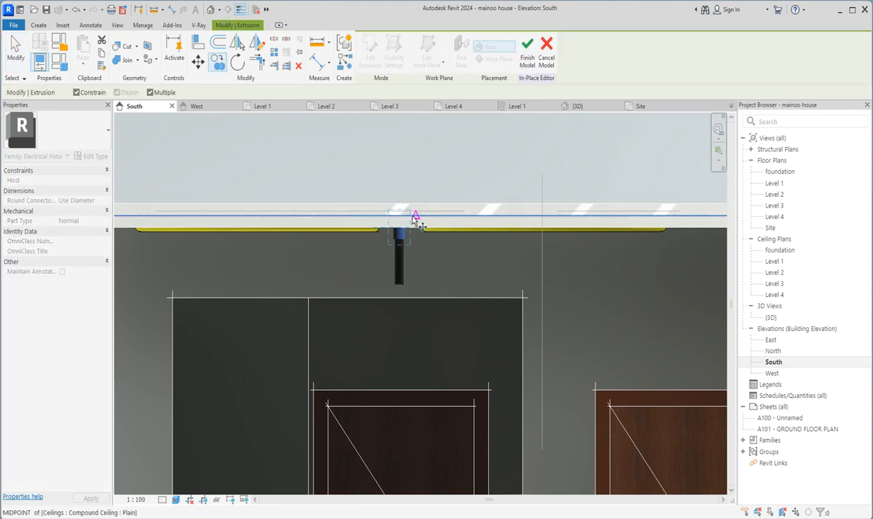
pyautogui.click(402, 249)
pyautogui.write('1')
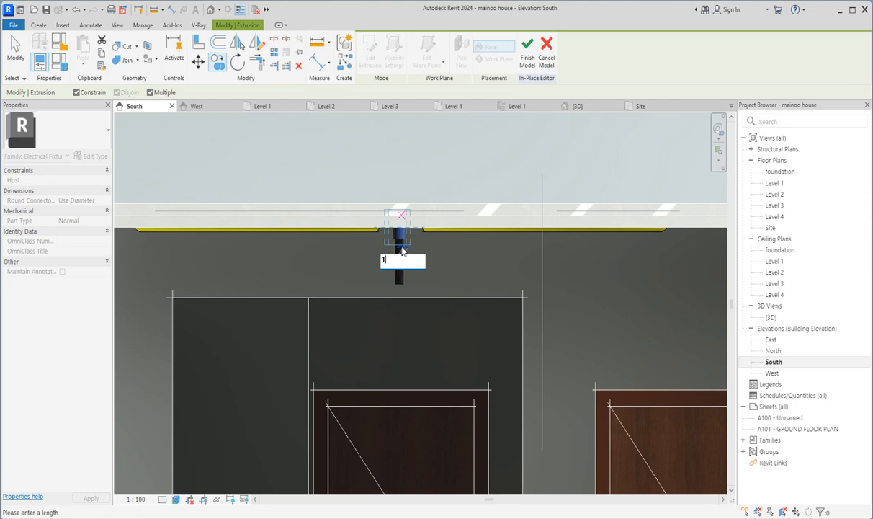
pyautogui.press('Return')
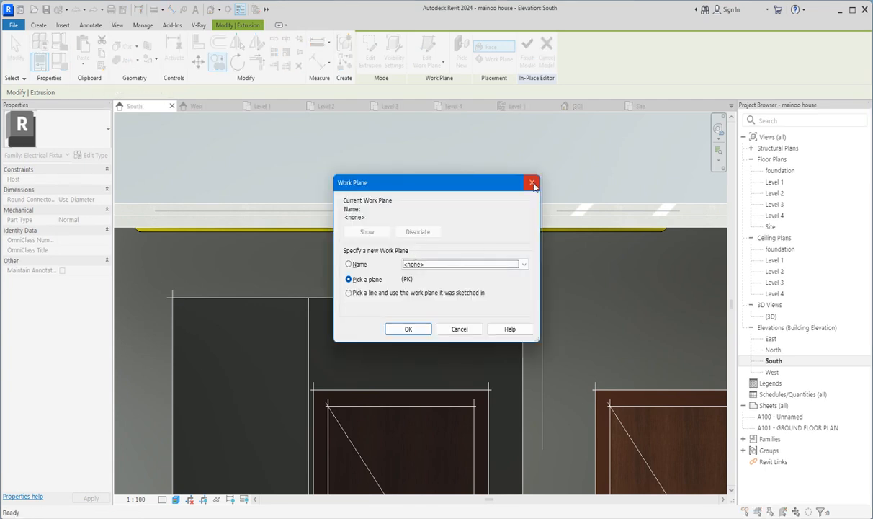
pyautogui.click(532, 184)
# Copy the short collar straight down onto the lower part of the thin rod.
pyautogui.click(404, 238)
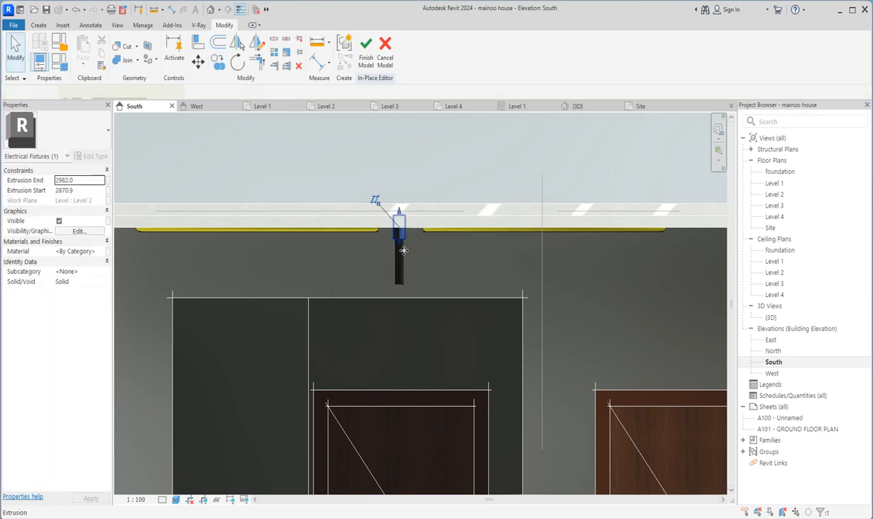
pyautogui.moveTo(400, 211); pyautogui.dragTo(392, 278)
pyautogui.scroll(4, 406, 286)
pyautogui.click(472, 267)
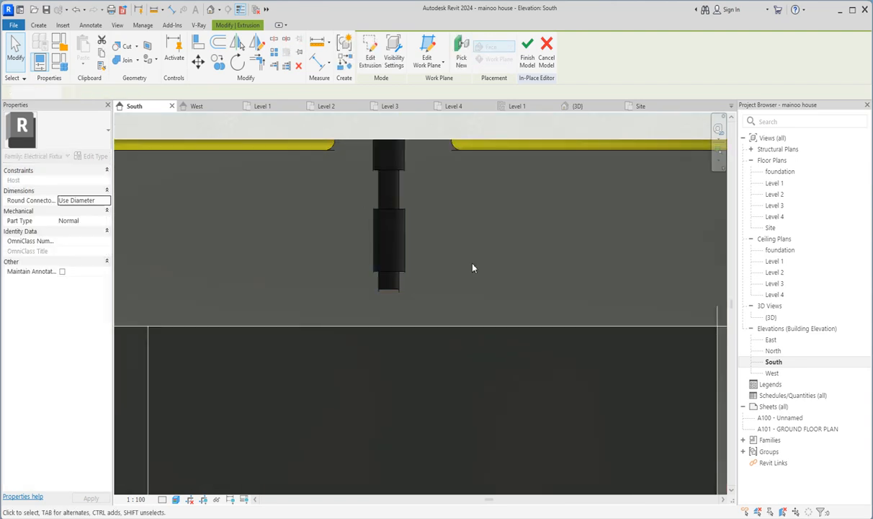
# Copy one of the ceiling triangle sweeps down so its inner end meets the bottom of the rod.
pyautogui.scroll(-6, 472, 268)
pyautogui.scroll(3, 472, 324)
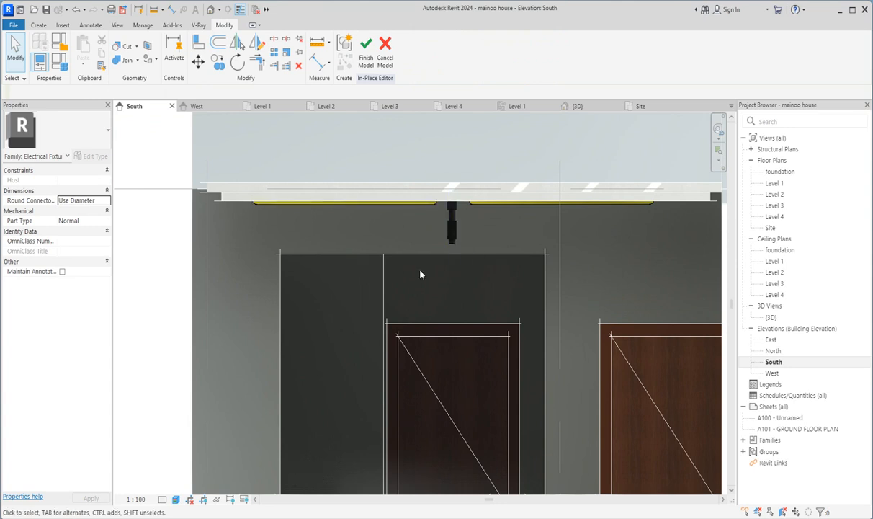
pyautogui.click(422, 207)
pyautogui.click(218, 65)
pyautogui.click(437, 202)
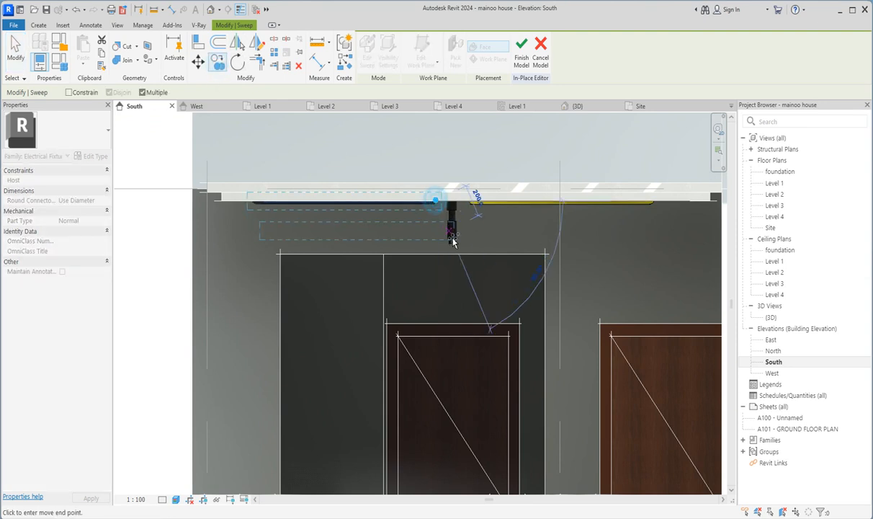
pyautogui.scroll(2, 453, 249)
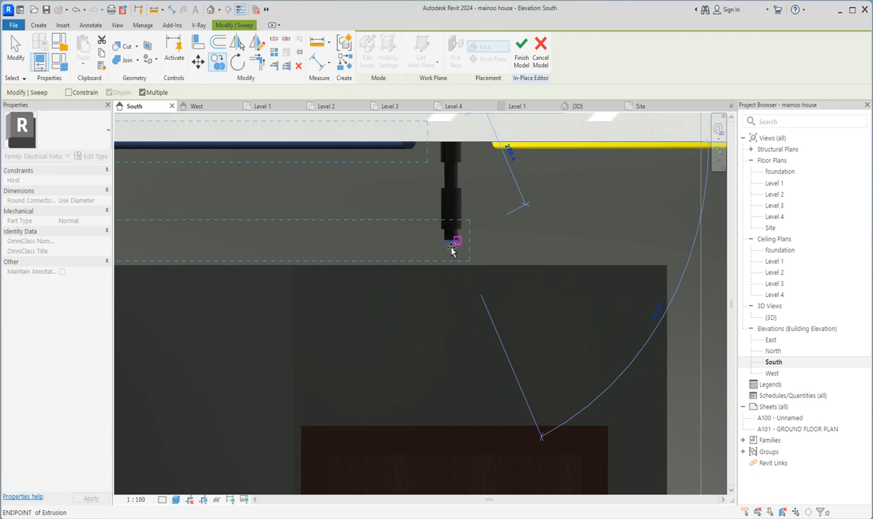
pyautogui.click(454, 245)
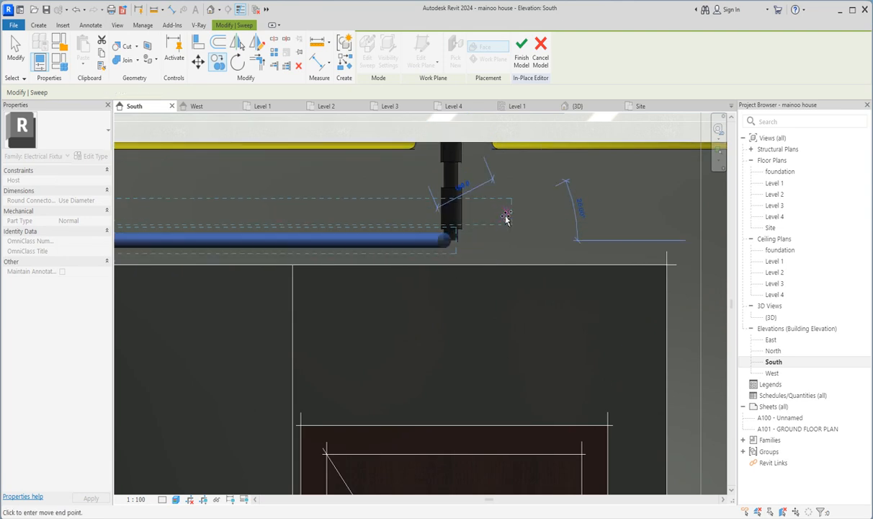
pyautogui.rightClick(506, 219)
pyautogui.click(536, 224)
# Rotate a copy of the lowered triangle to vertical about the rod's bottom end, and delete the horizontal one.
pyautogui.scroll(-2, 523, 273)
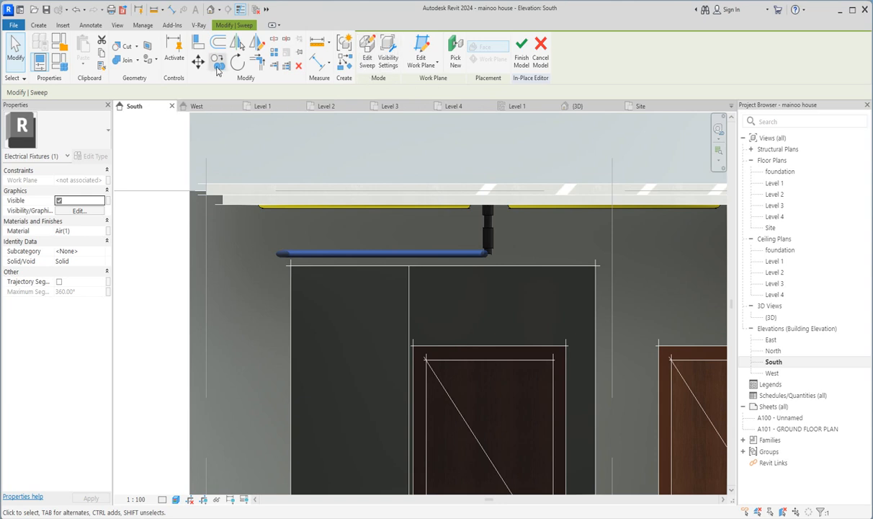
pyautogui.click(238, 63)
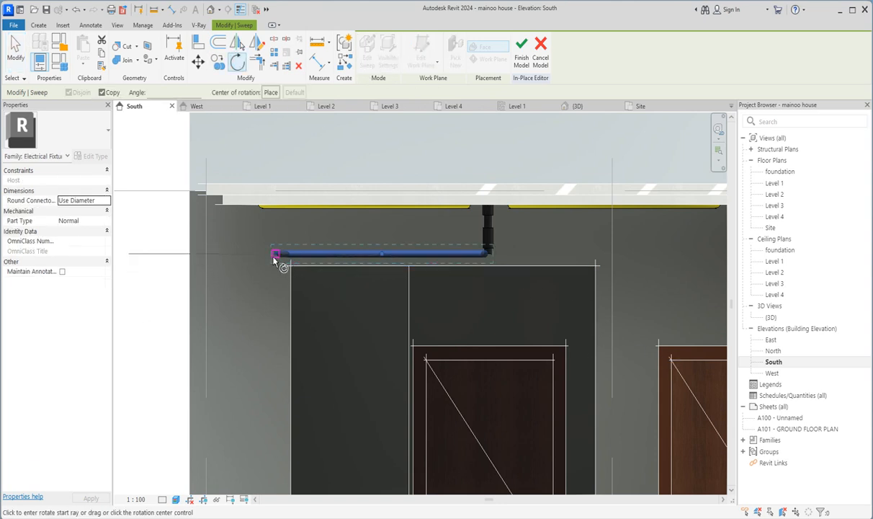
pyautogui.moveTo(383, 258); pyautogui.dragTo(490, 253)
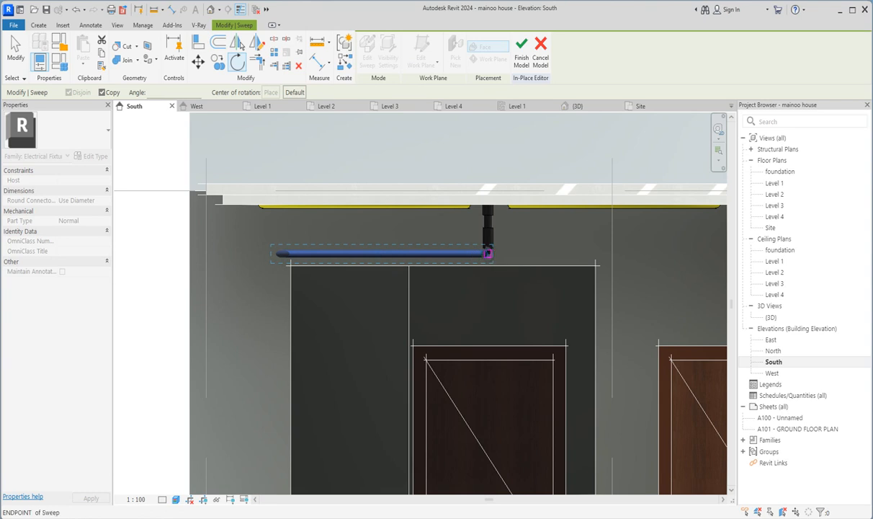
pyautogui.click(249, 257)
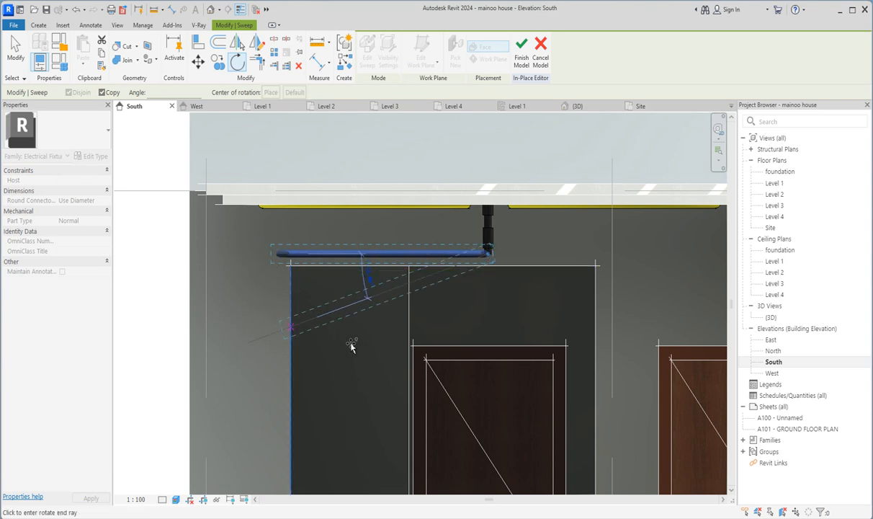
pyautogui.click(492, 416)
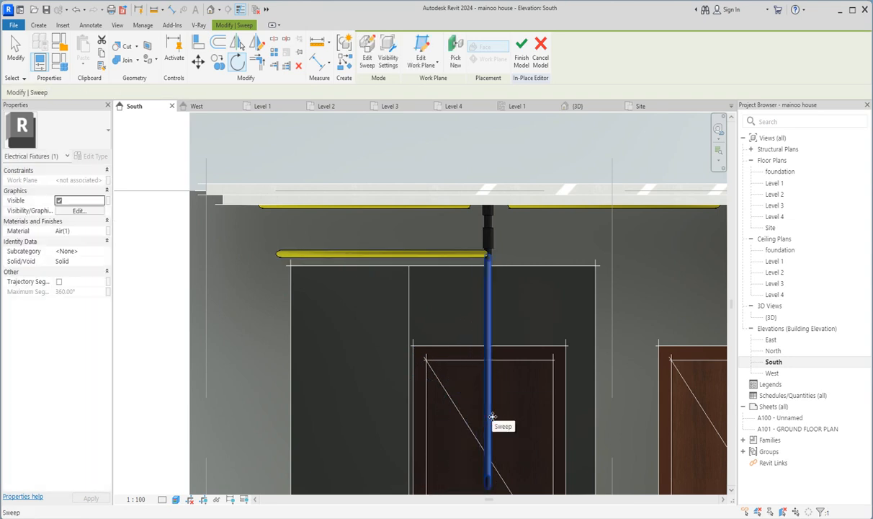
pyautogui.click(432, 254)
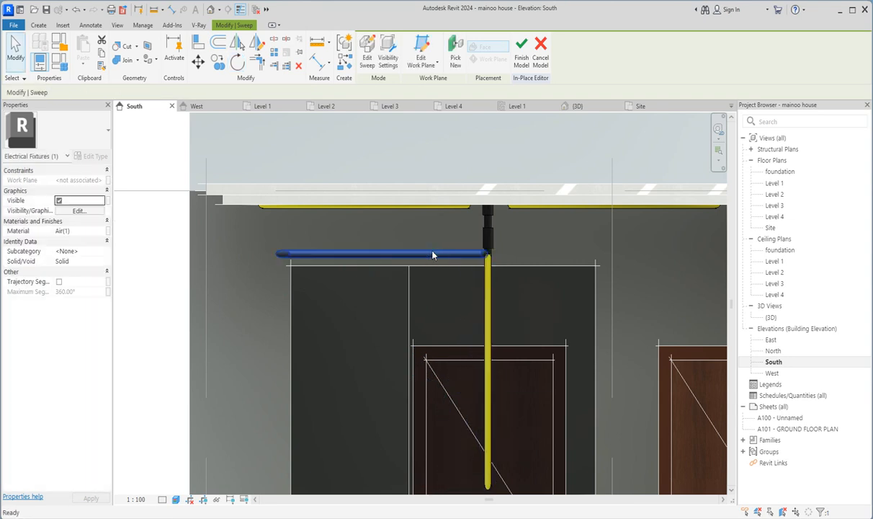
pyautogui.press('Delete')
# Open the vertical triangle's sweep path for editing in the West elevation and delete its three lines.
pyautogui.click(489, 288)
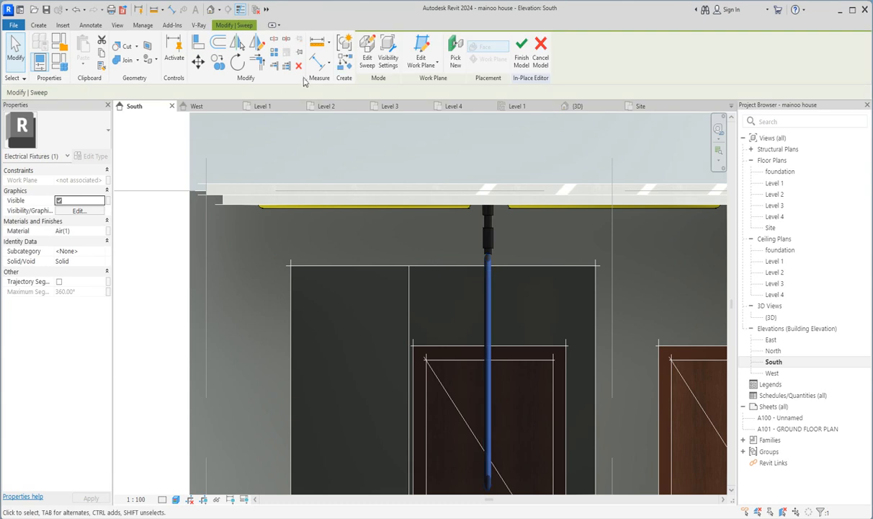
pyautogui.click(366, 57)
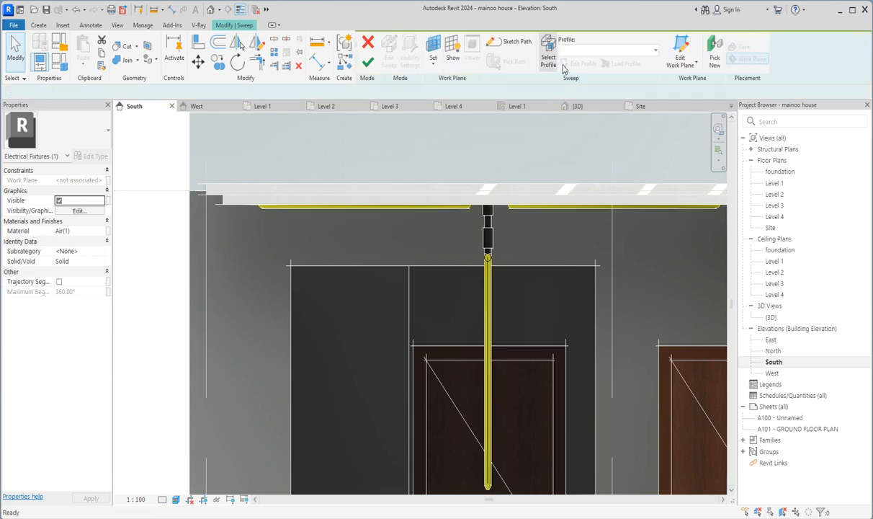
pyautogui.click(465, 41)
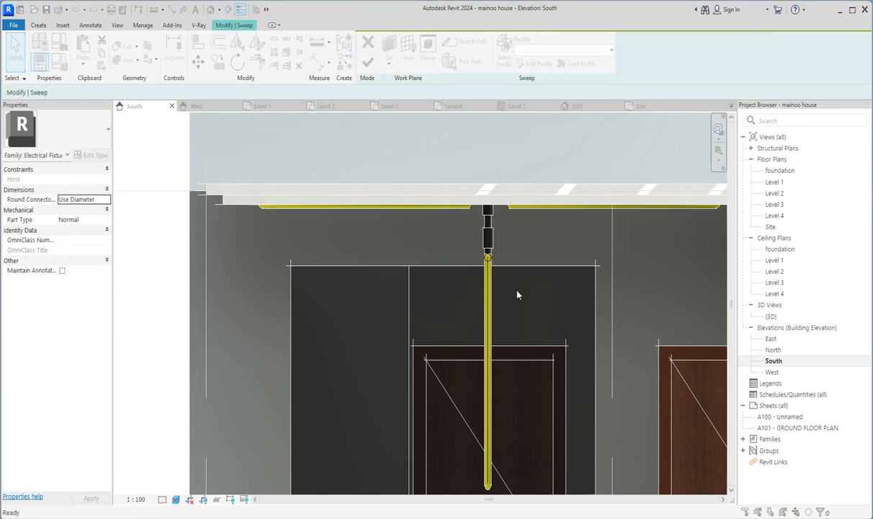
pyautogui.click(388, 186)
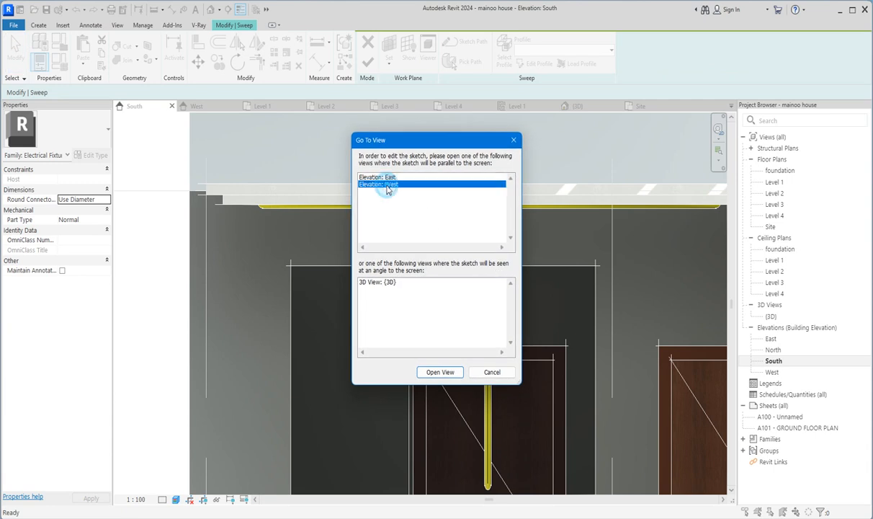
pyautogui.click(440, 373)
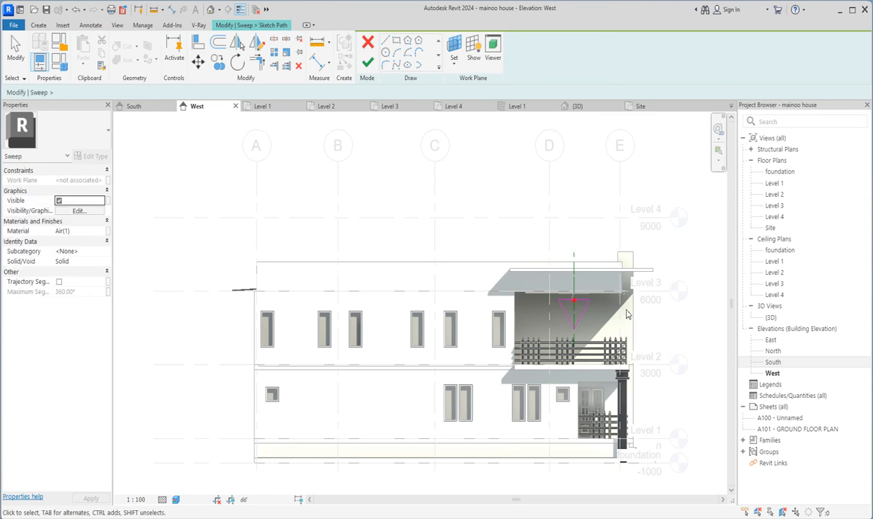
pyautogui.scroll(5, 533, 303)
pyautogui.scroll(2, 533, 303)
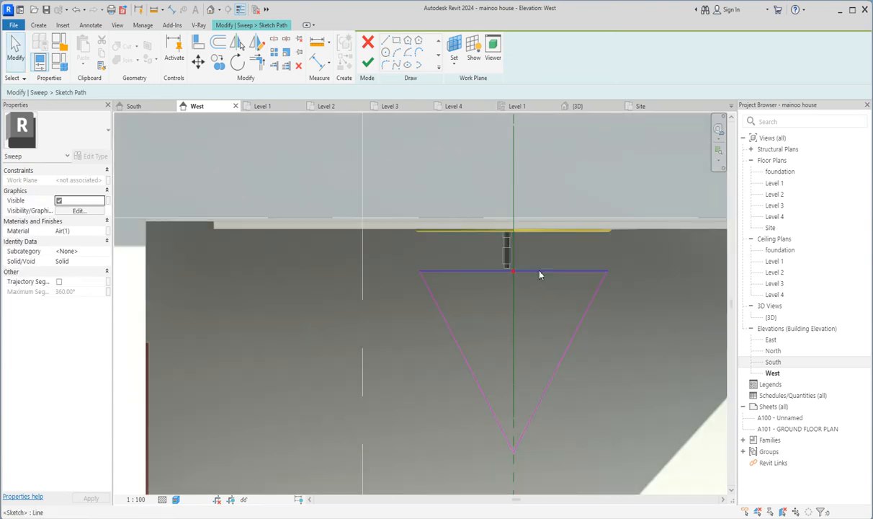
pyautogui.click(541, 271)
pyautogui.press('Delete')
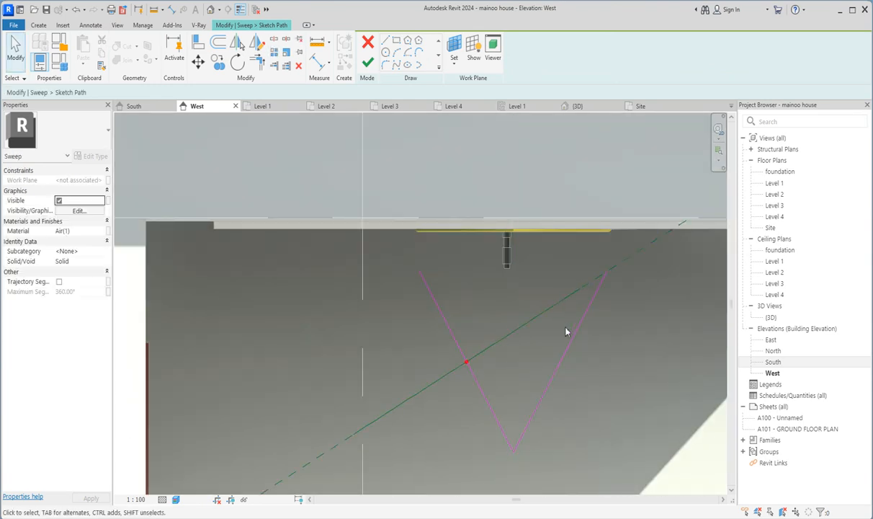
pyautogui.press('Delete')
pyautogui.click(478, 384)
pyautogui.press('Delete')
# Sketch the new sweep path from the rod's bottom centre with a line sloping down at 30° and a short inward line about 30 mm long.
pyautogui.click(386, 41)
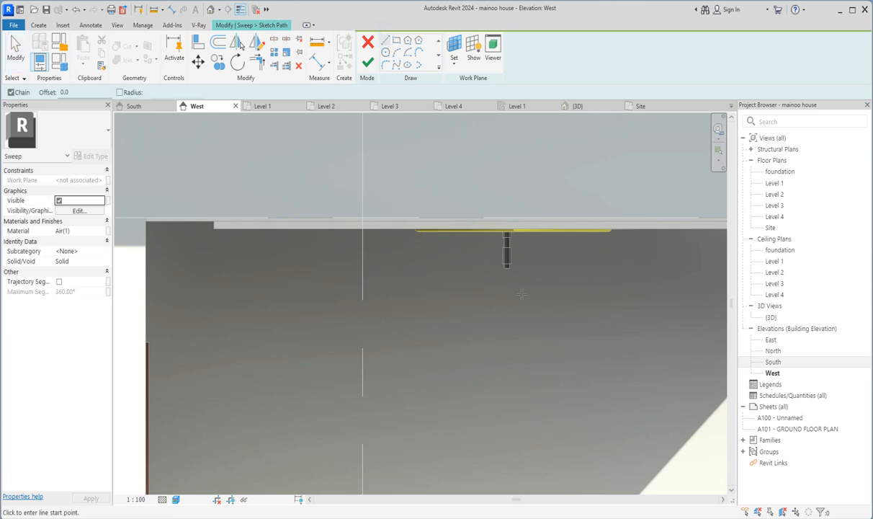
pyautogui.scroll(3, 504, 248)
pyautogui.scroll(1, 494, 256)
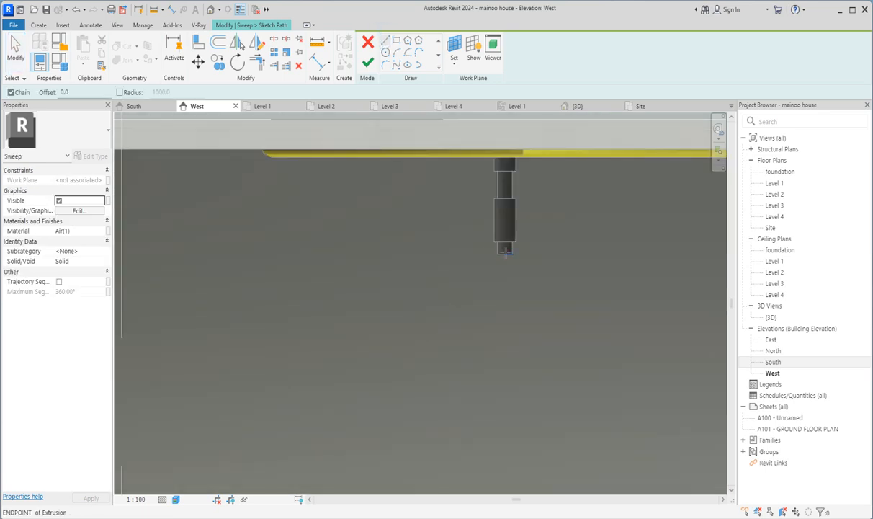
pyautogui.scroll(1, 504, 253)
pyautogui.click(504, 255)
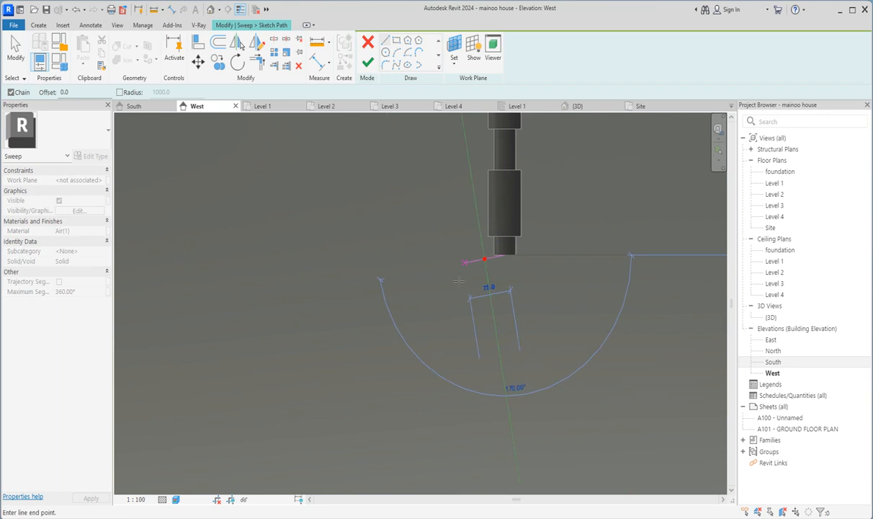
pyautogui.scroll(-4, 437, 297)
pyautogui.scroll(4, 438, 297)
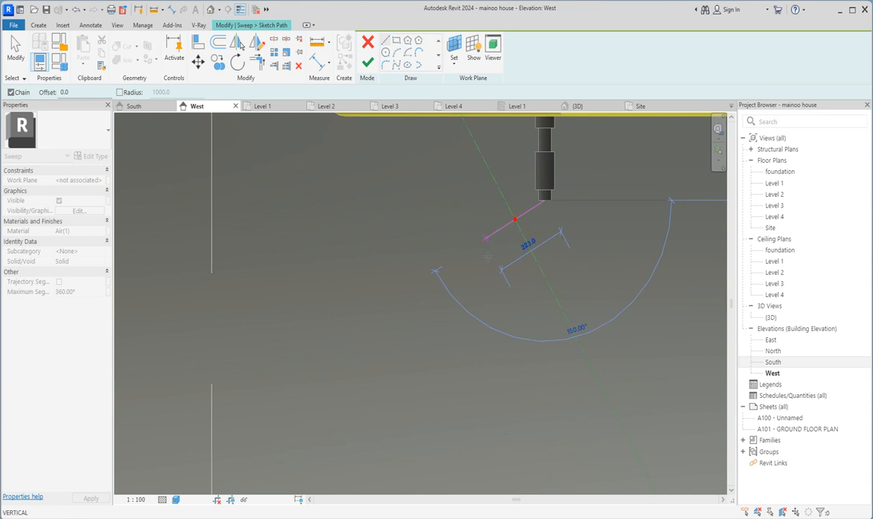
pyautogui.scroll(4, 487, 256)
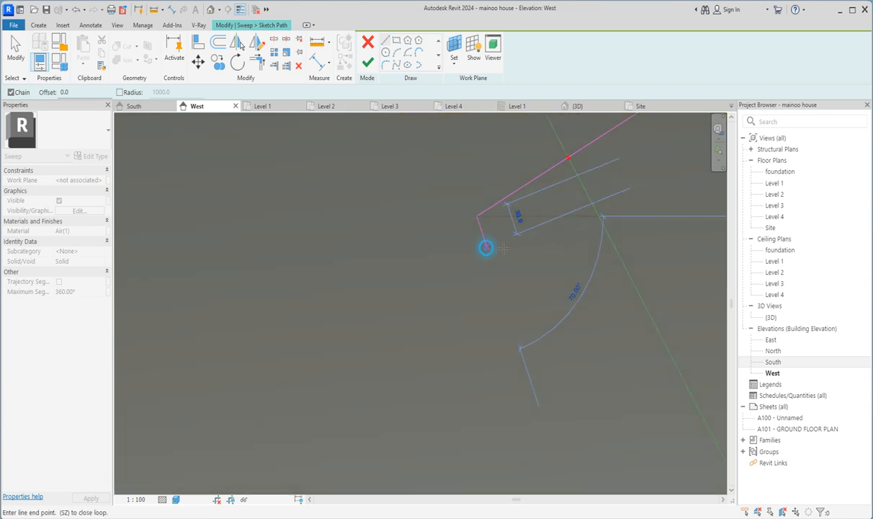
pyautogui.scroll(-4, 517, 250)
pyautogui.click(509, 250)
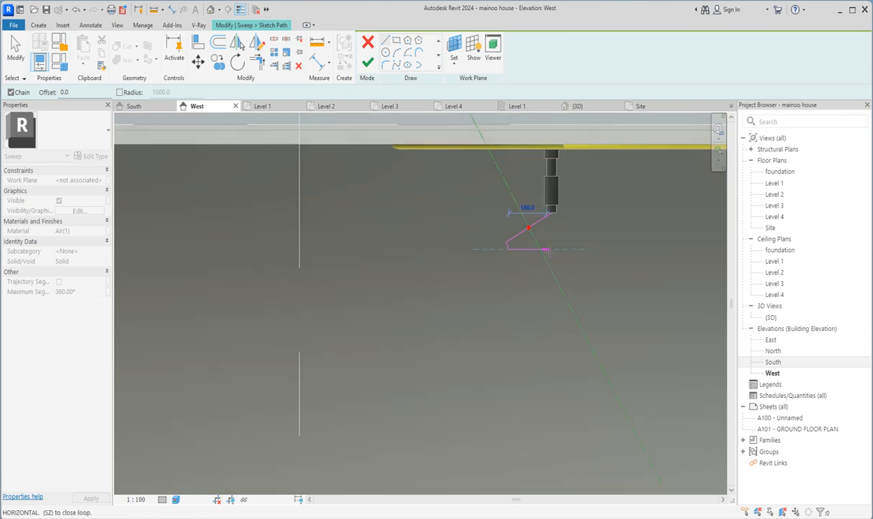
# Continue the path horizontally to below the rod, vertically up, horizontally back, and about 60 mm down parallel to the first sloping line.
pyautogui.scroll(2, 547, 249)
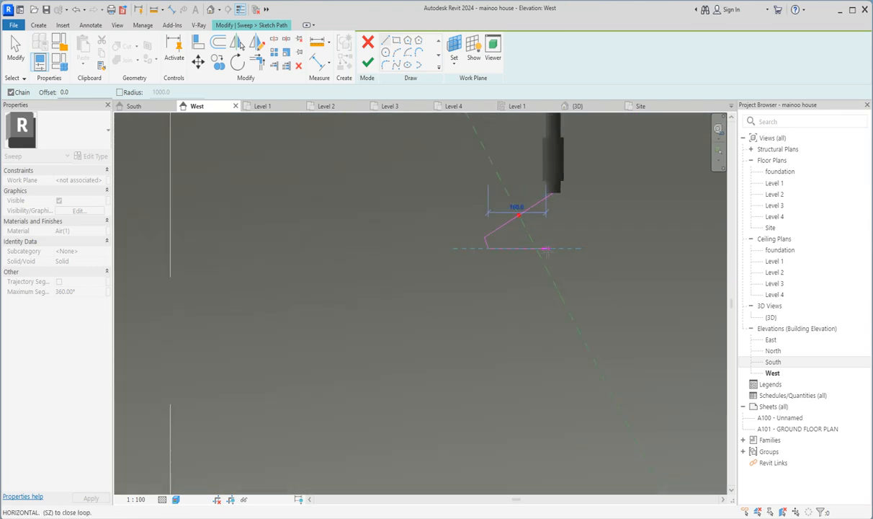
pyautogui.click(554, 249)
pyautogui.click(553, 225)
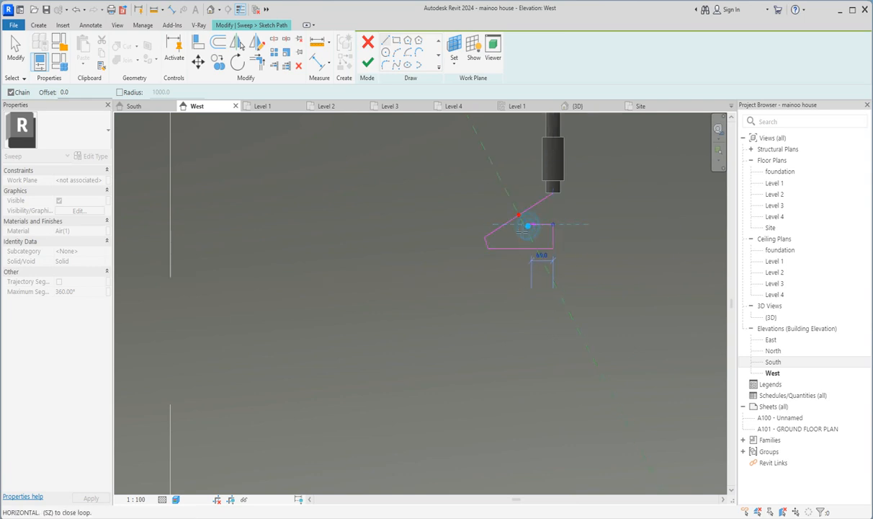
pyautogui.click(513, 238)
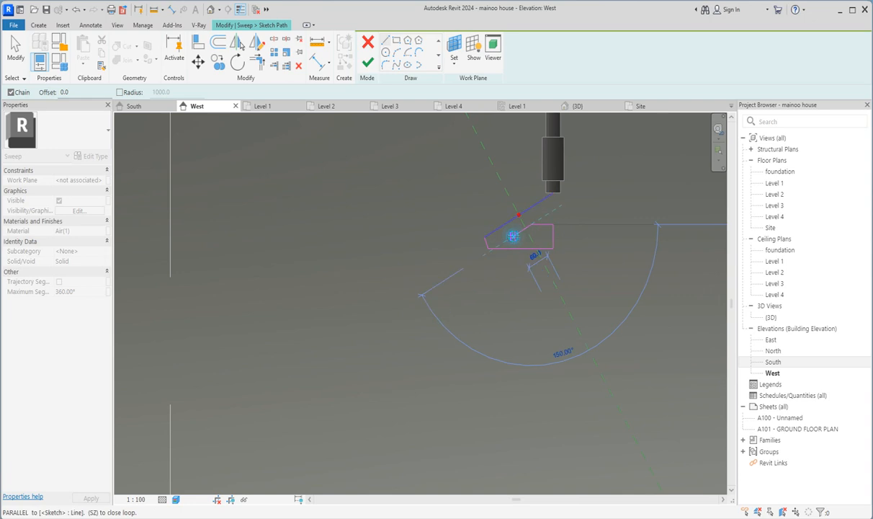
pyautogui.press('Escape')
pyautogui.press('Escape')
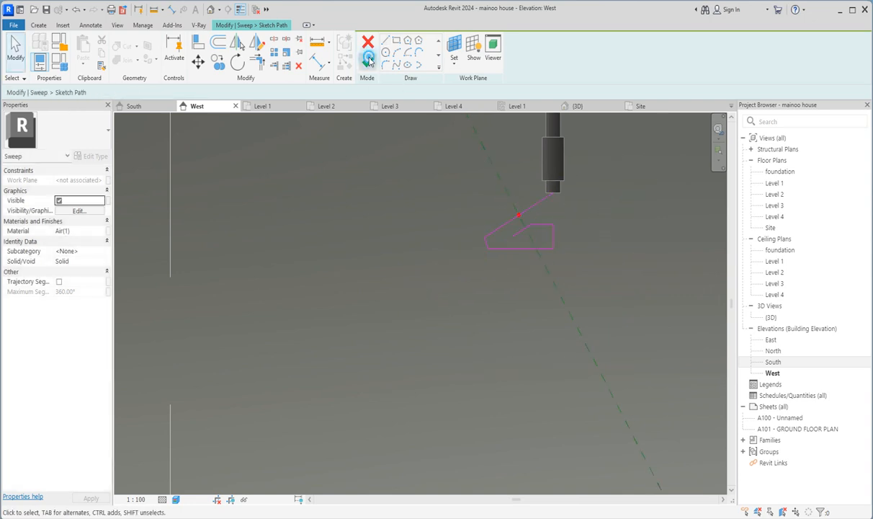
# Finish the path sketch and try to complete the sweep with its existing profile.
pyautogui.click(368, 60)
pyautogui.click(368, 63)
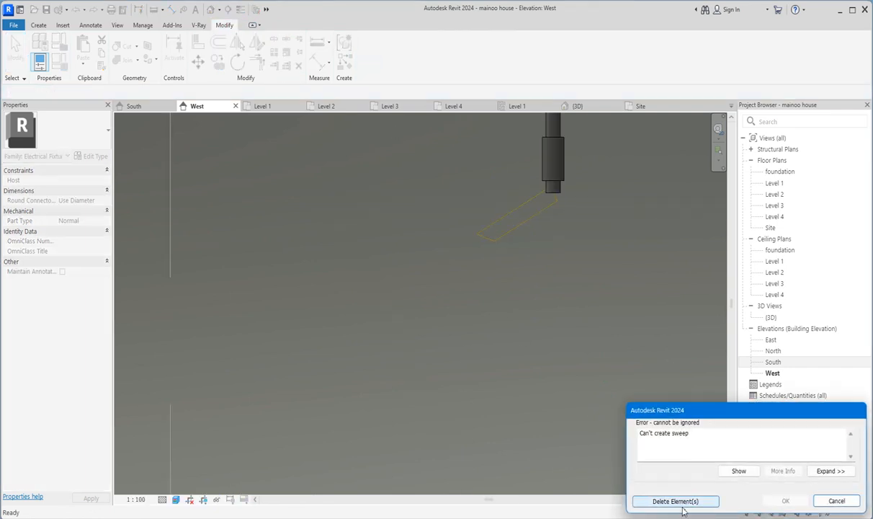
pyautogui.click(837, 501)
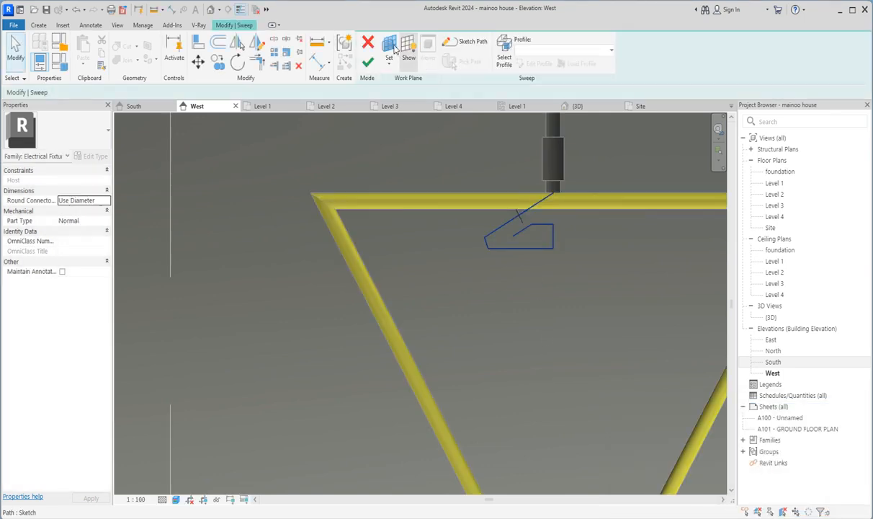
# Open the sweep's sketched profile for editing in the Level 2 reflected ceiling plan.
pyautogui.scroll(-5, 589, 303)
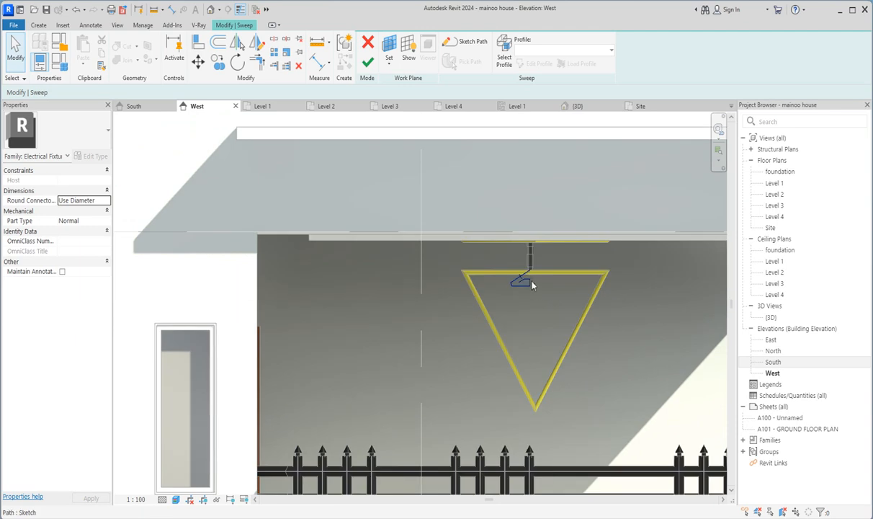
pyautogui.scroll(2, 524, 287)
pyautogui.scroll(-3, 524, 287)
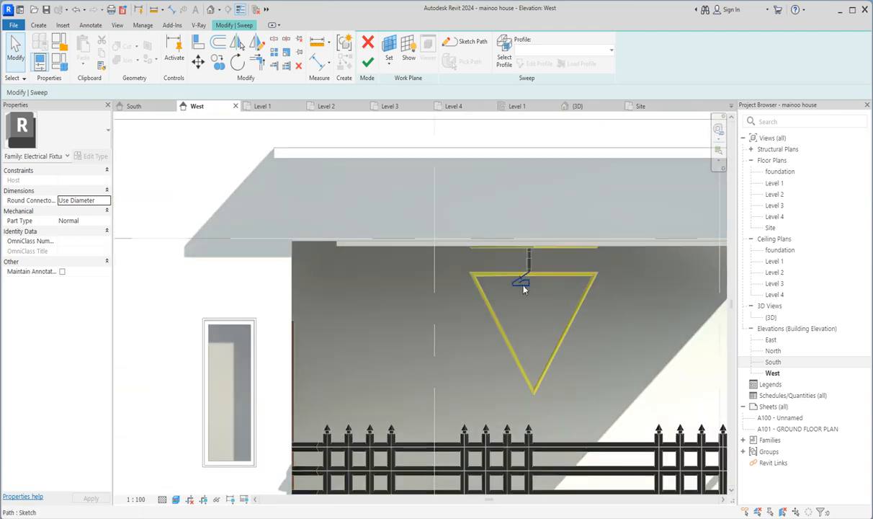
pyautogui.scroll(-3, 497, 338)
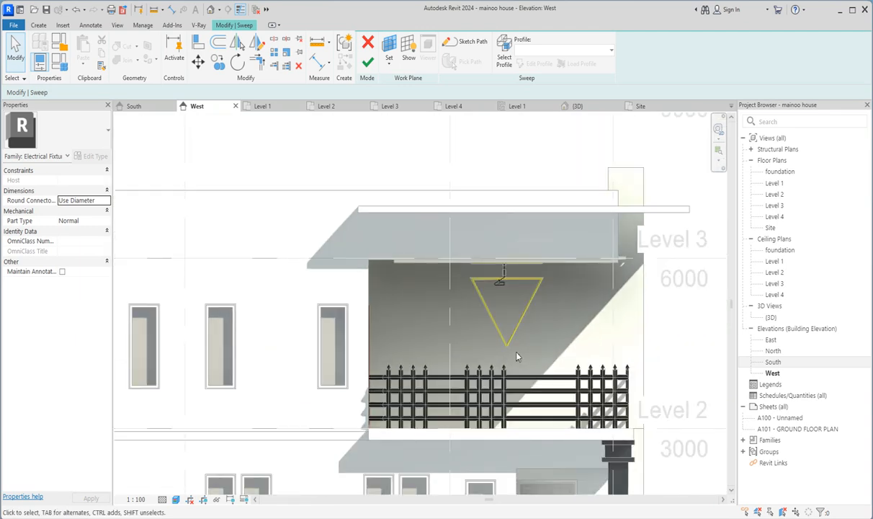
pyautogui.scroll(2, 505, 310)
pyautogui.scroll(2, 503, 287)
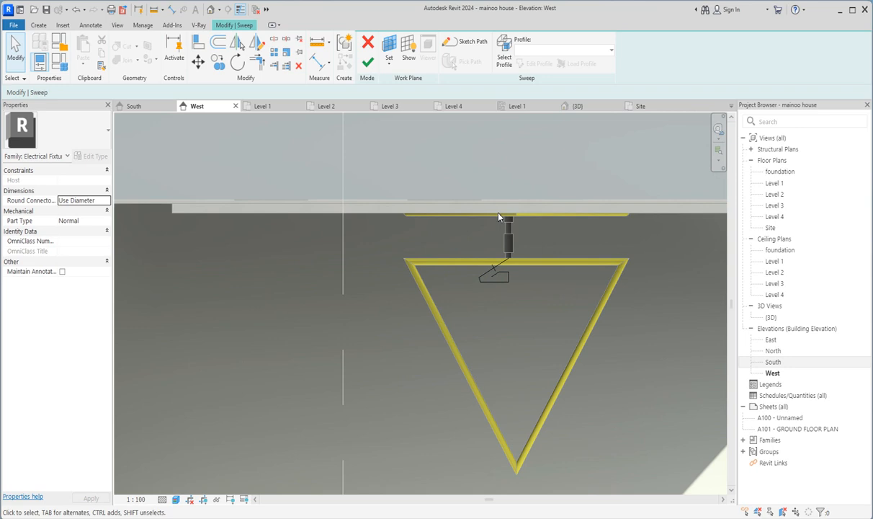
pyautogui.scroll(1, 506, 286)
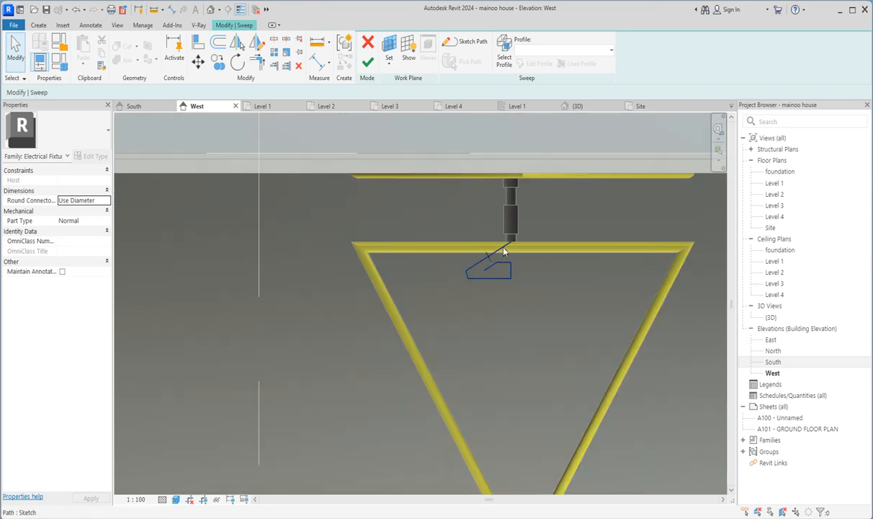
pyautogui.click(504, 60)
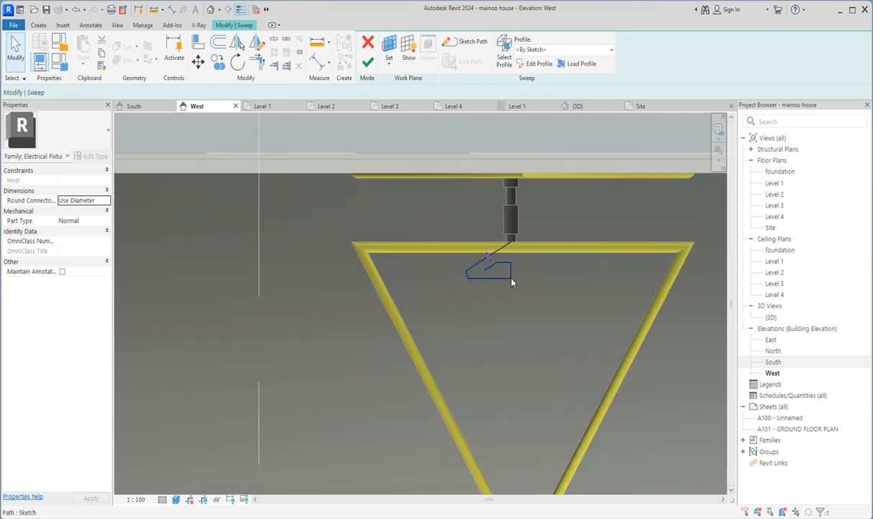
pyautogui.click(540, 64)
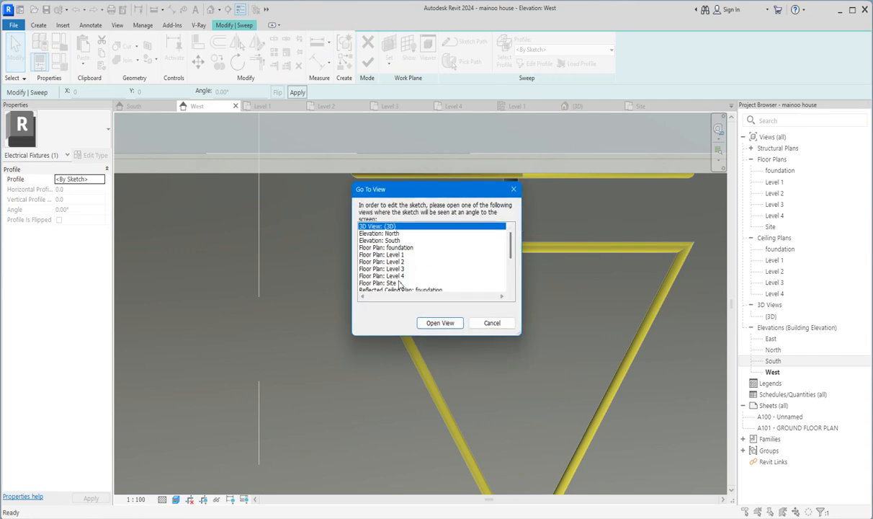
pyautogui.scroll(-3, 400, 281)
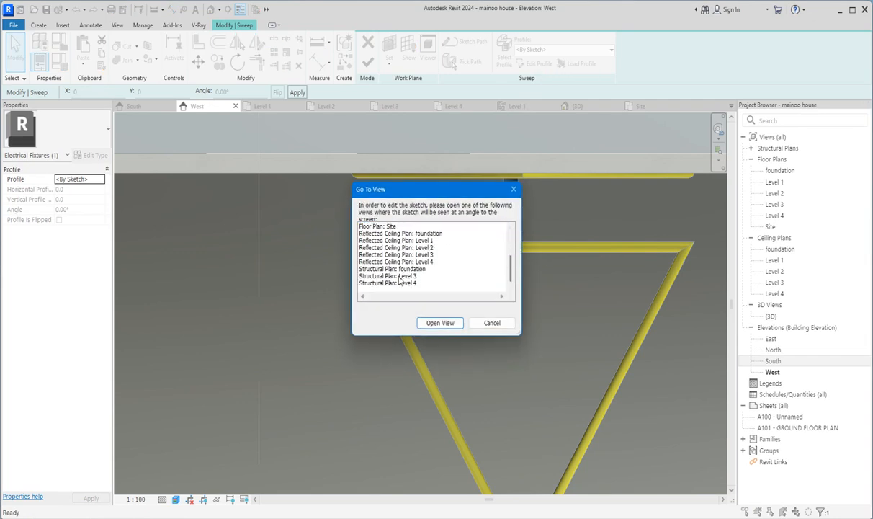
pyautogui.click(419, 248)
pyautogui.click(440, 322)
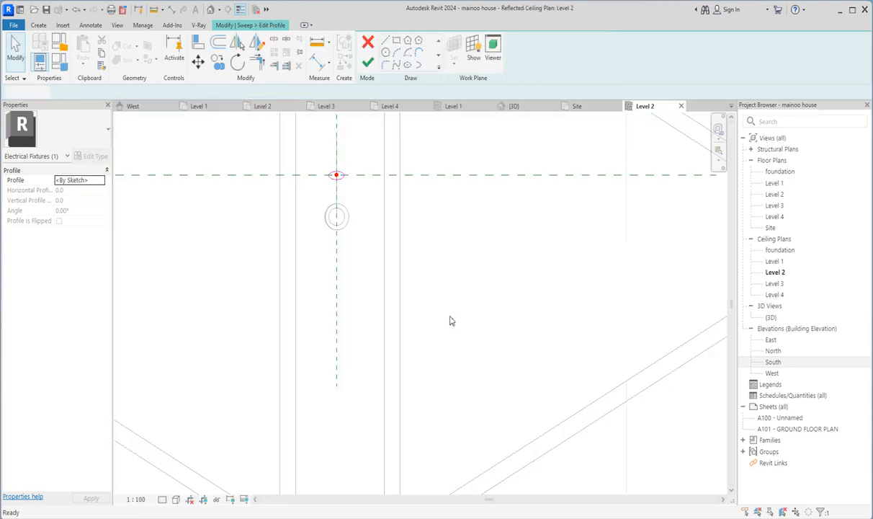
# Set the profile circle's radius to 5 mm and finish both the profile and the sweep.
pyautogui.scroll(5, 341, 177)
pyautogui.click(335, 173)
pyautogui.scroll(2, 331, 173)
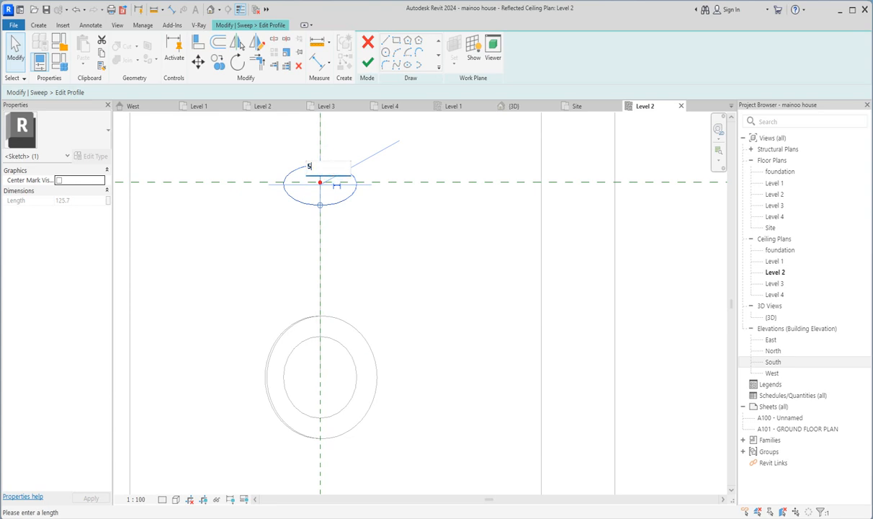
pyautogui.press('Return')
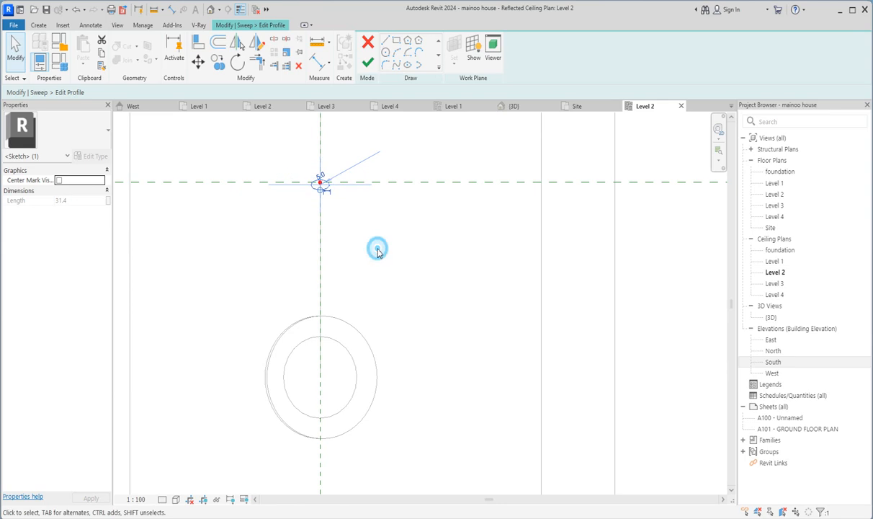
pyautogui.click(365, 67)
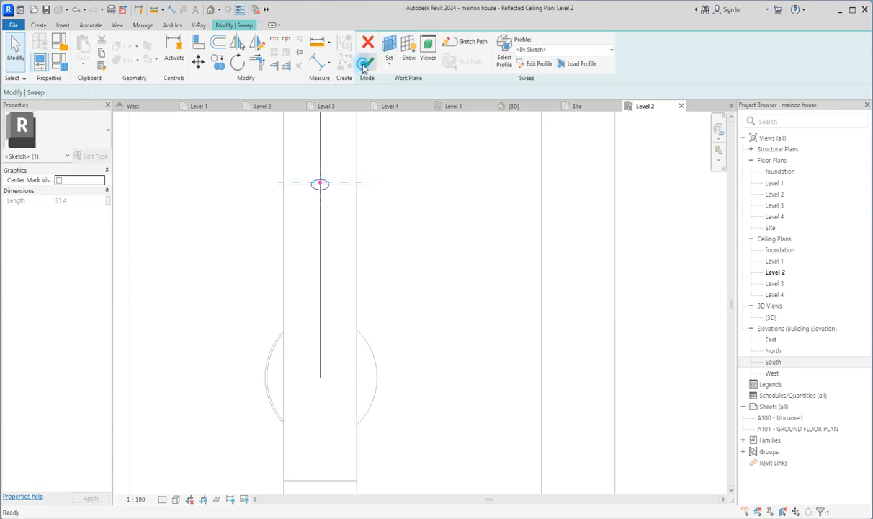
pyautogui.click(364, 65)
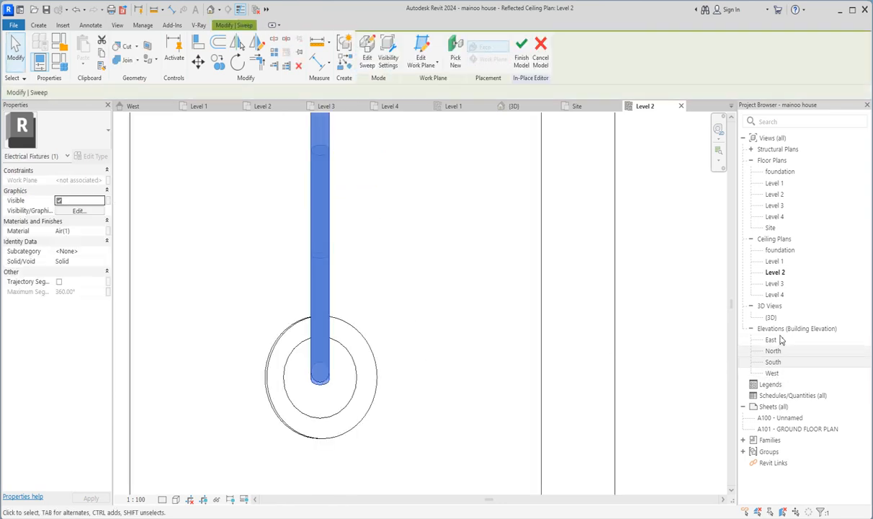
# Mirror a copy of the bent sweep in the West elevation about a vertical axis drawn through its top end below the rod.
pyautogui.doubleClick(776, 374)
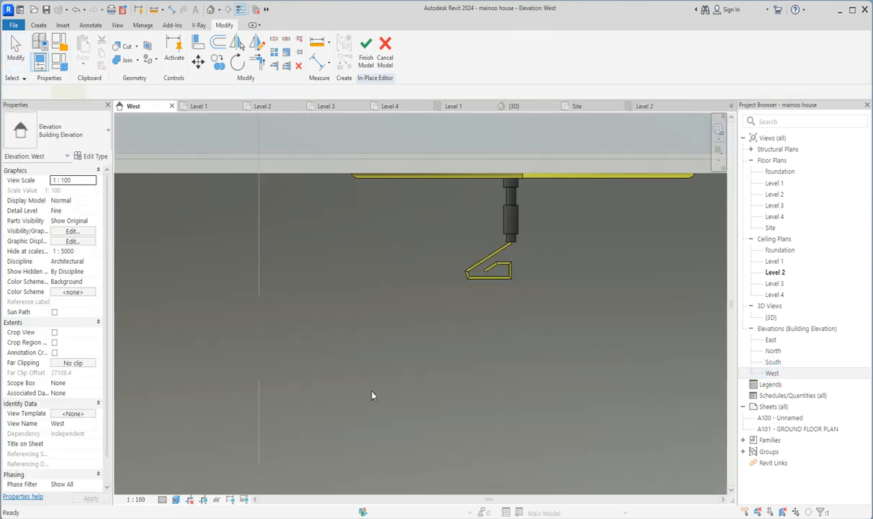
pyautogui.scroll(3, 516, 249)
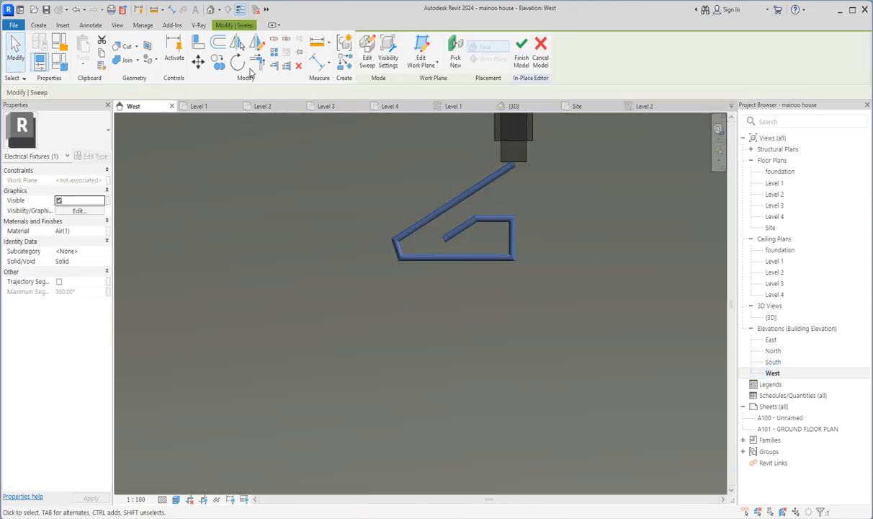
pyautogui.click(256, 46)
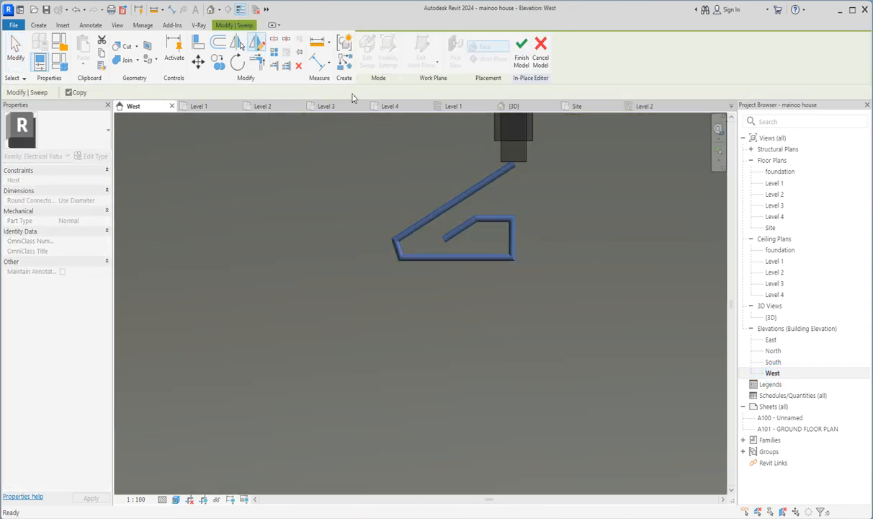
pyautogui.click(516, 166)
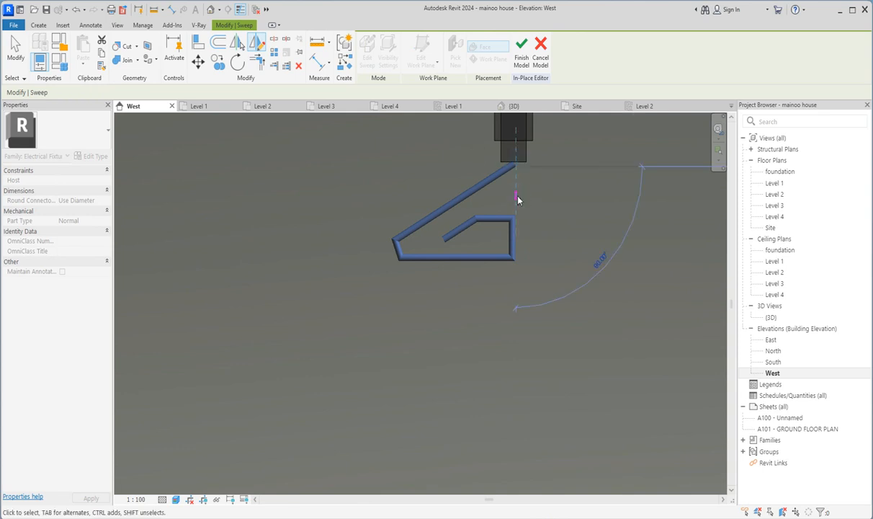
pyautogui.click(516, 195)
pyautogui.scroll(3, 549, 308)
pyautogui.scroll(-3, 542, 307)
# Nudge both mirrored bent sweeps up together so their top ends meet the underside of the rod in the West elevation.
pyautogui.moveTo(617, 343); pyautogui.dragTo(490, 260)
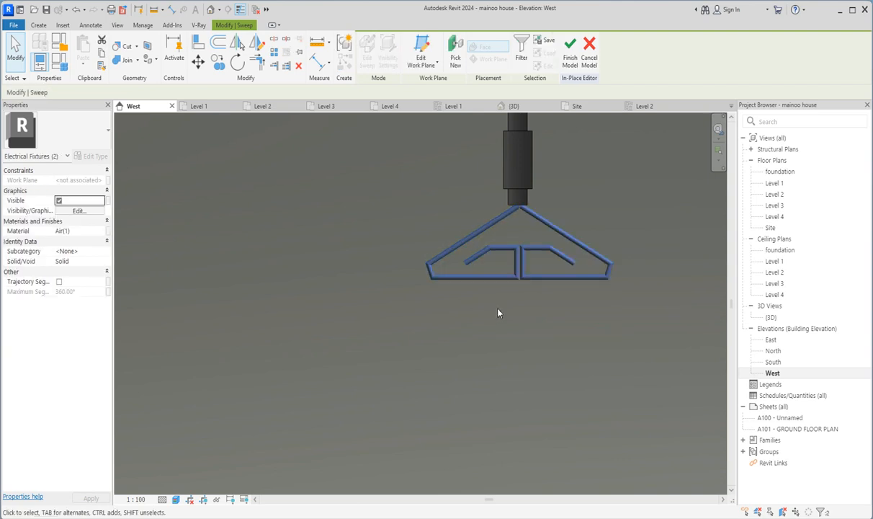
pyautogui.click(488, 330)
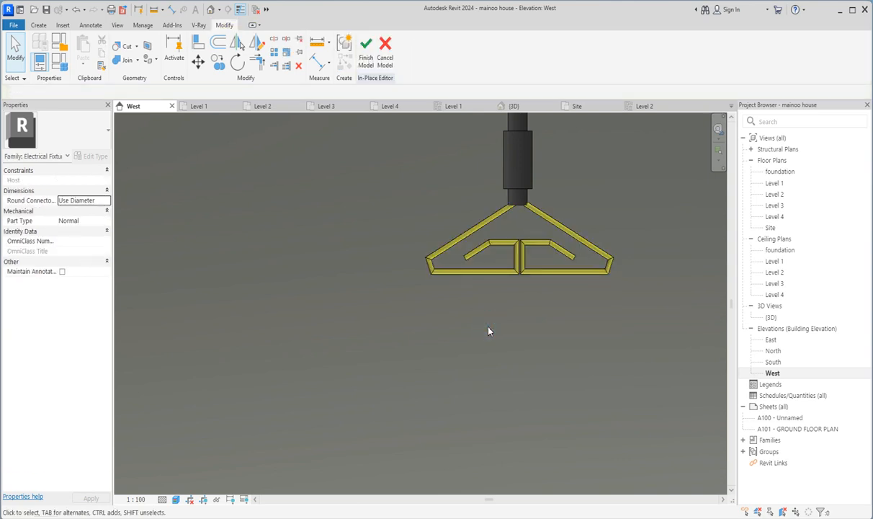
# In the Level 2 reflected ceiling plan, rotate a copy of the mirrored sweep pair about 45° clockwise around the rod's centre.
pyautogui.moveTo(545, 308); pyautogui.dragTo(479, 306)
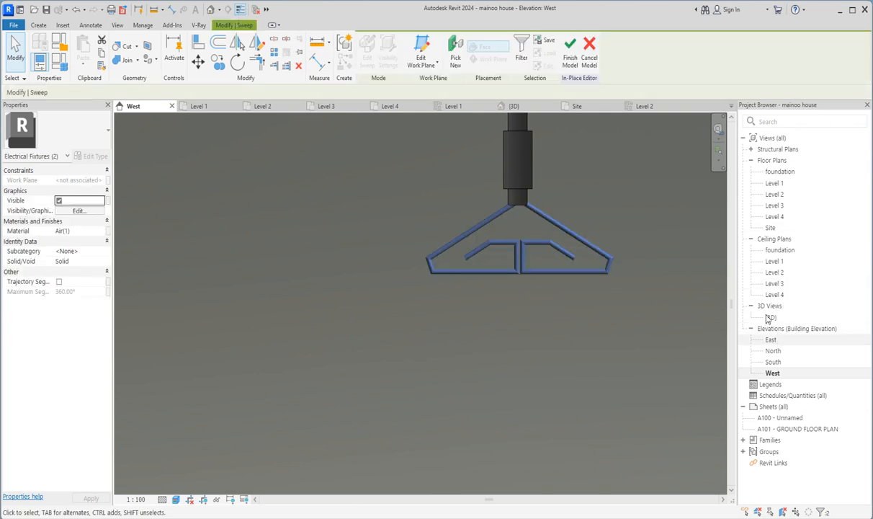
pyautogui.doubleClick(775, 273)
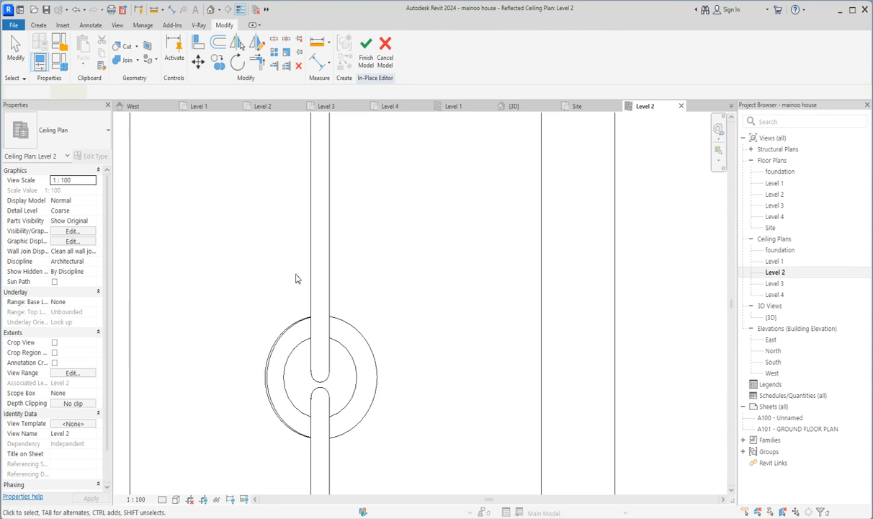
pyautogui.scroll(-5, 302, 281)
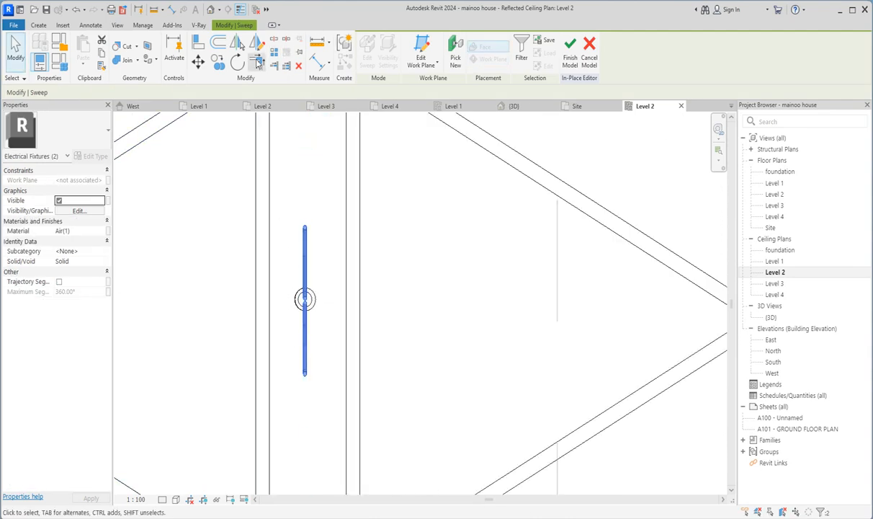
pyautogui.click(237, 63)
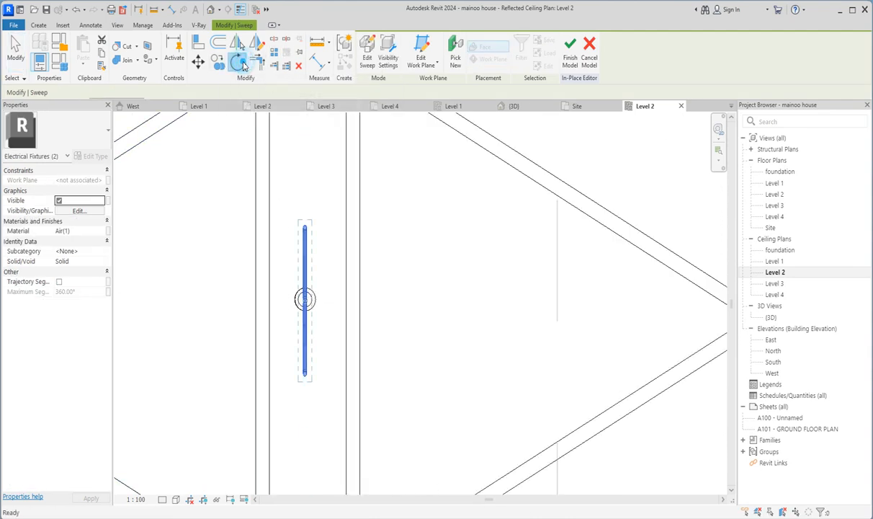
pyautogui.click(448, 304)
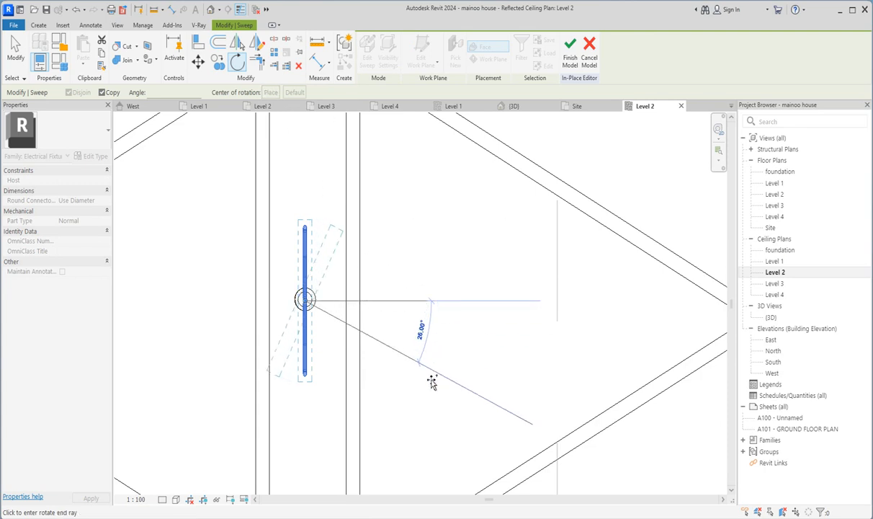
pyautogui.click(422, 426)
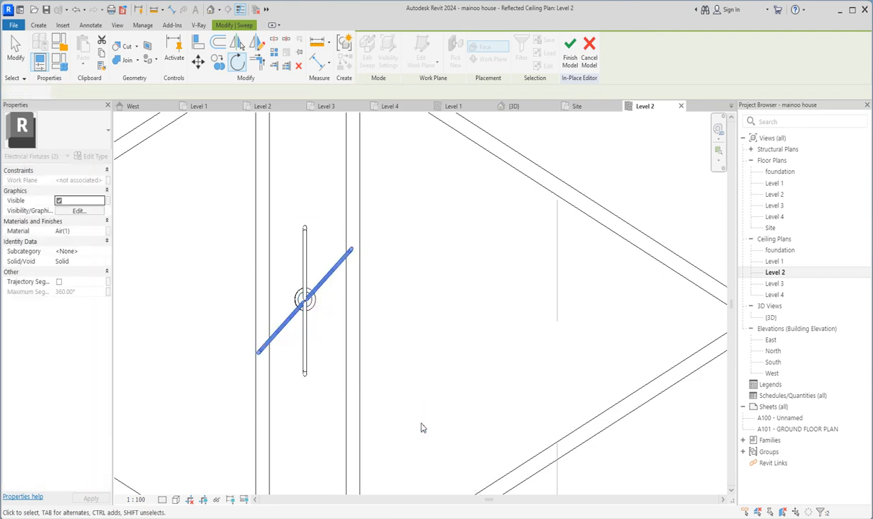
# Rotate a copy of the diagonal sweep pair another 45° or so clockwise around the rod's centre, making a horizontal pair in plan.
pyautogui.click(237, 63)
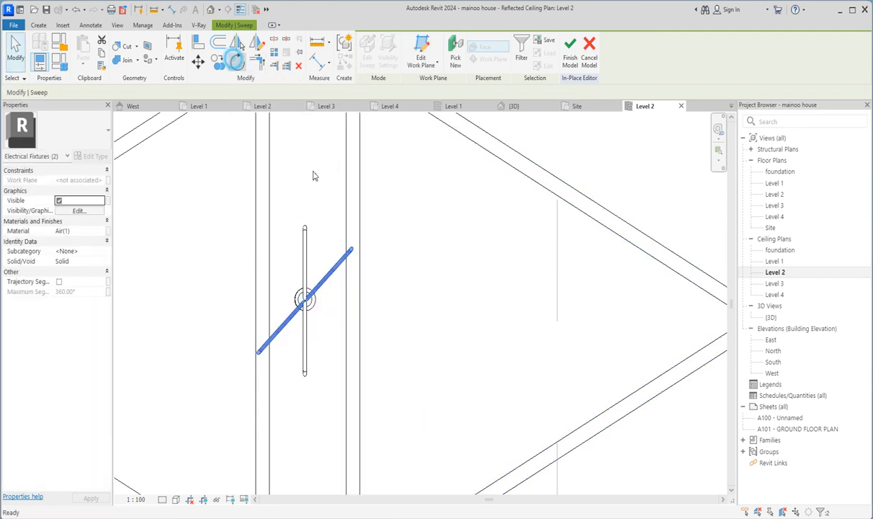
pyautogui.click(431, 311)
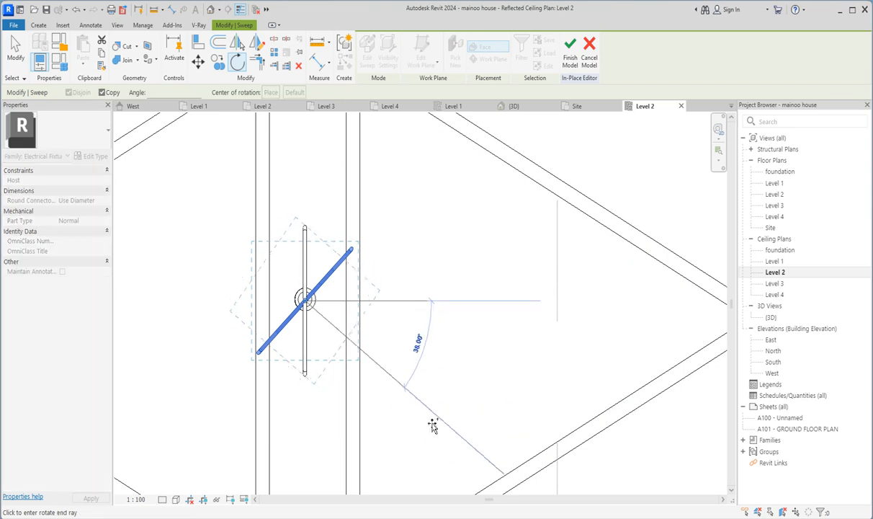
pyautogui.click(426, 432)
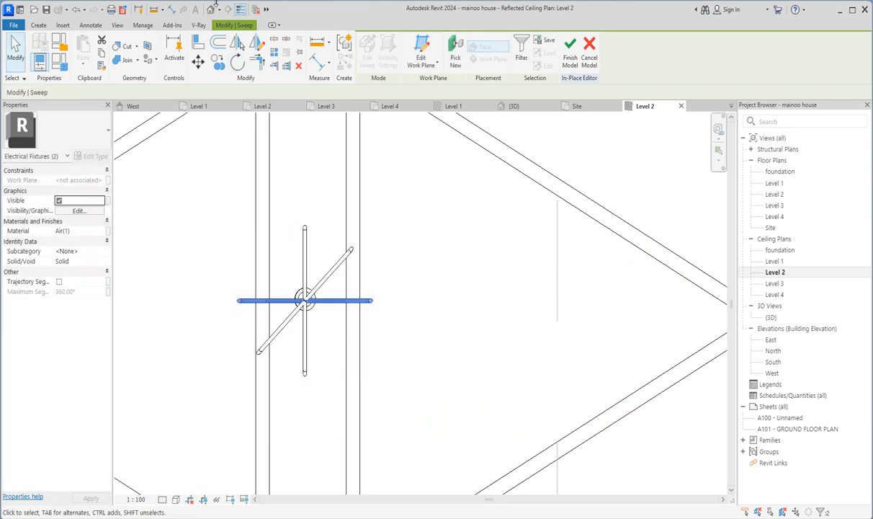
# Rotate a copy of the horizontal sweep pair clockwise around the rod's centre to fill the remaining diagonal.
pyautogui.click(236, 63)
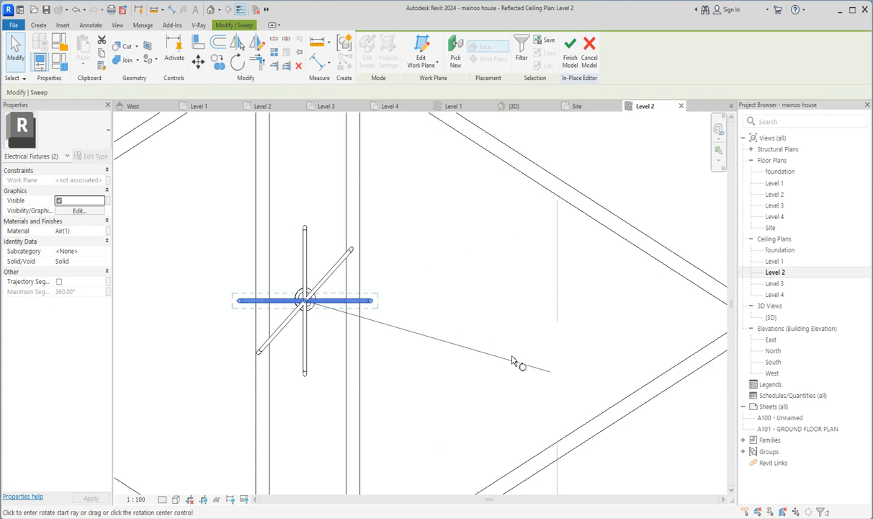
# Rotate a copy of the pendant light's horizontal arms about the hub onto the empty diagonal to complete the eight-armed shape.
pyautogui.click(513, 303)
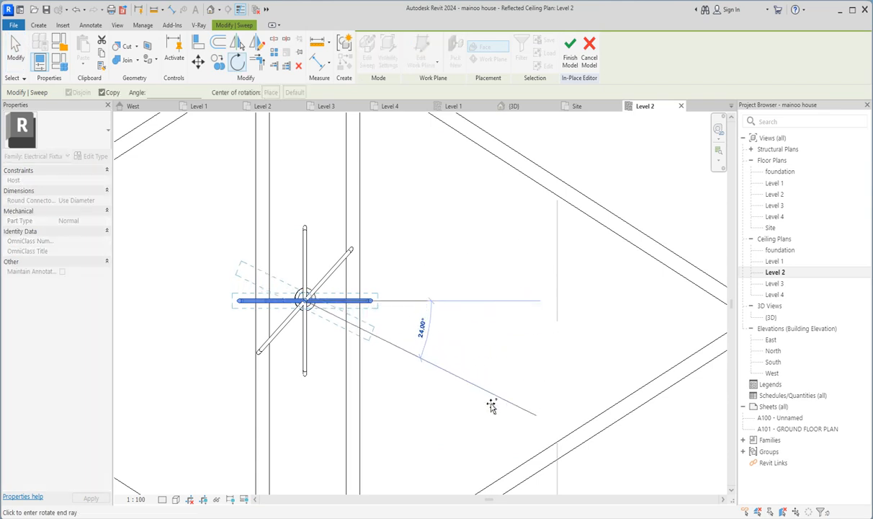
pyautogui.click(427, 444)
pyautogui.click(540, 344)
pyautogui.scroll(-3, 508, 299)
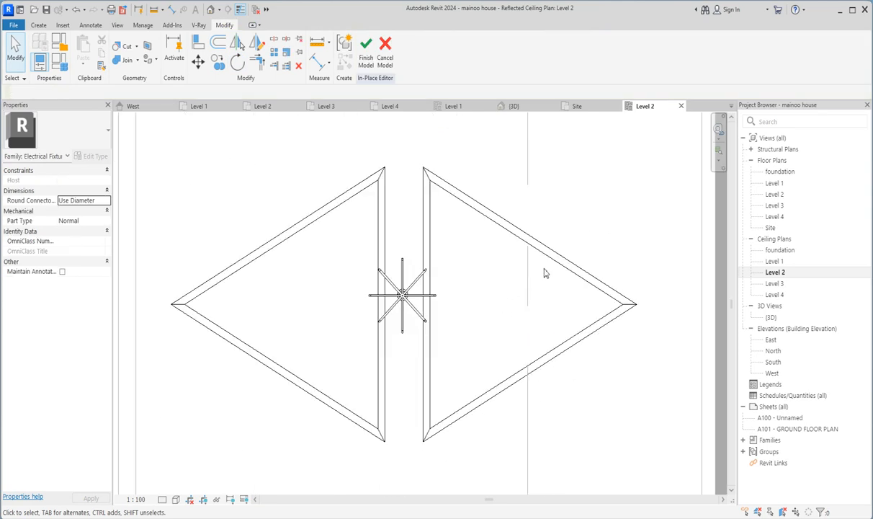
# Open the {3D} view and examine the pendant's arms and the diamond-shaped light strips on the upper balcony ceiling.
pyautogui.doubleClick(768, 318)
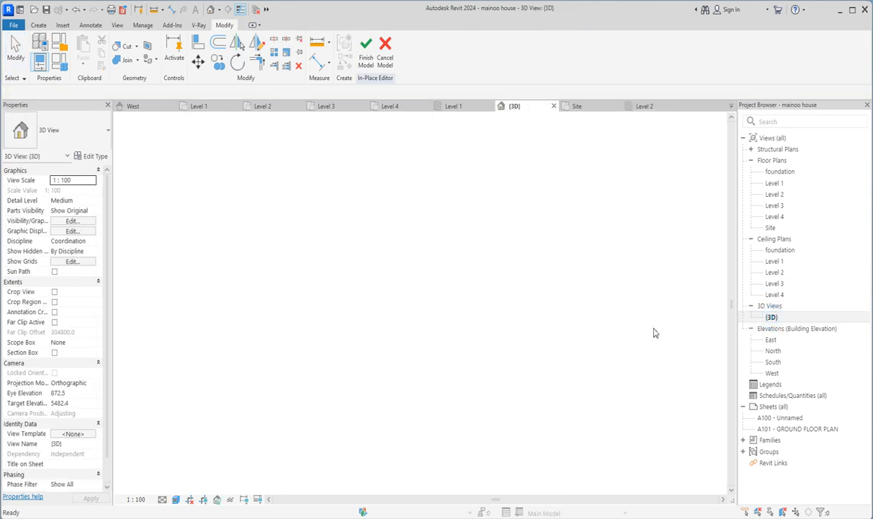
pyautogui.scroll(6, 518, 326)
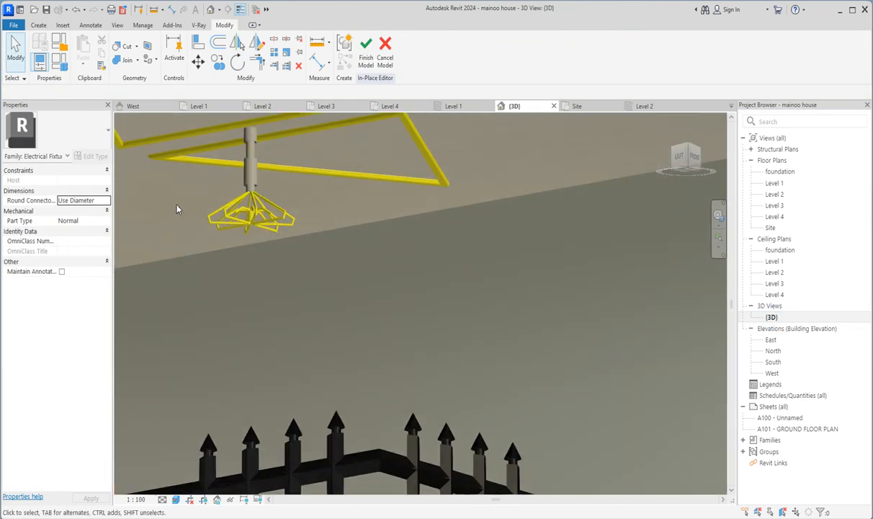
pyautogui.scroll(1, 272, 232)
pyautogui.scroll(-4, 511, 117)
pyautogui.scroll(7, 378, 145)
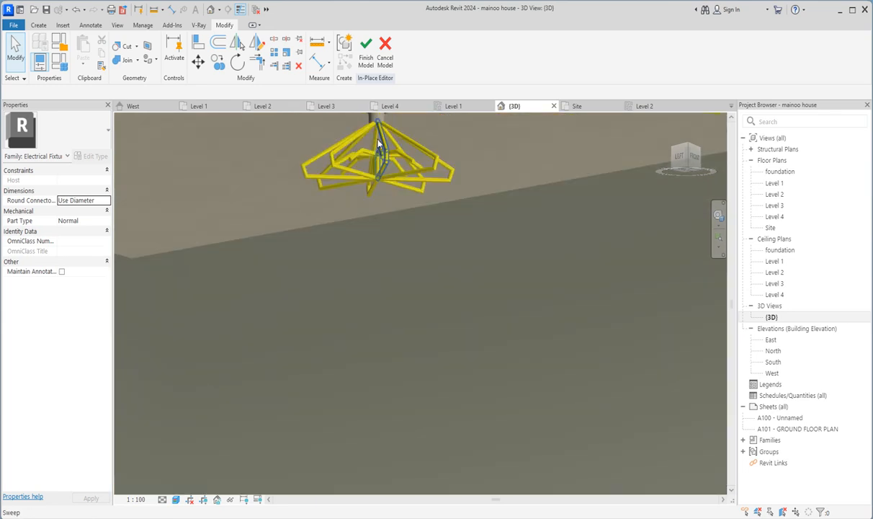
pyautogui.scroll(-6, 490, 231)
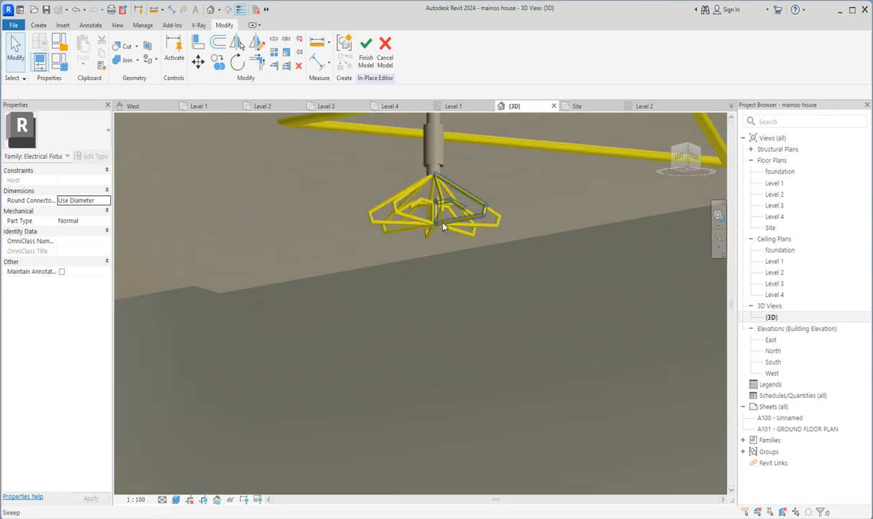
pyautogui.scroll(-4, 450, 279)
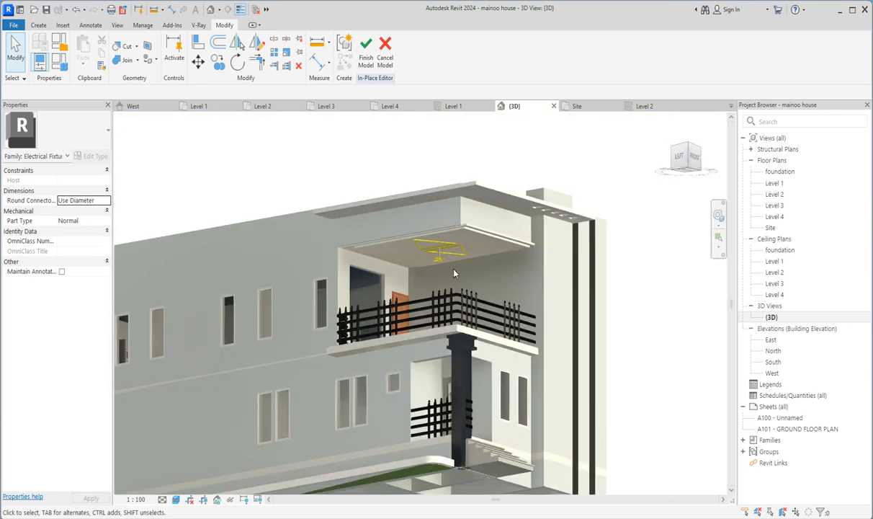
pyautogui.scroll(3, 455, 274)
pyautogui.scroll(5, 455, 274)
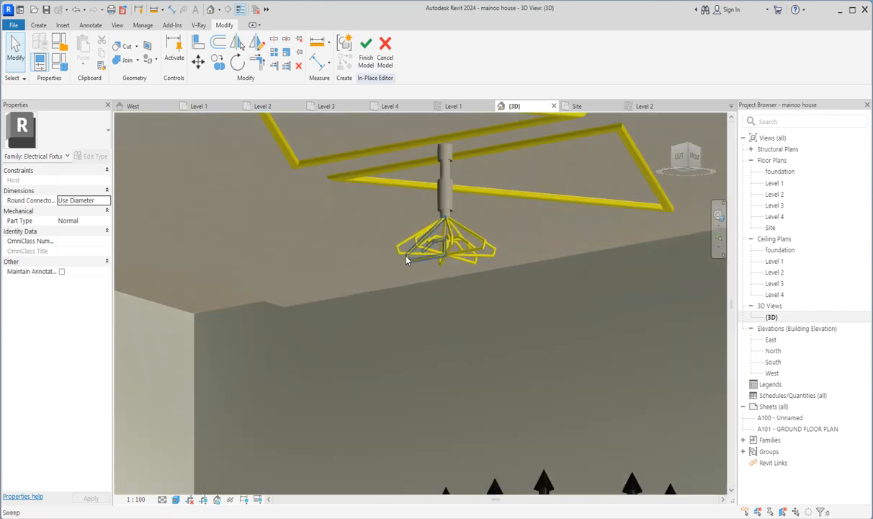
pyautogui.scroll(-5, 426, 266)
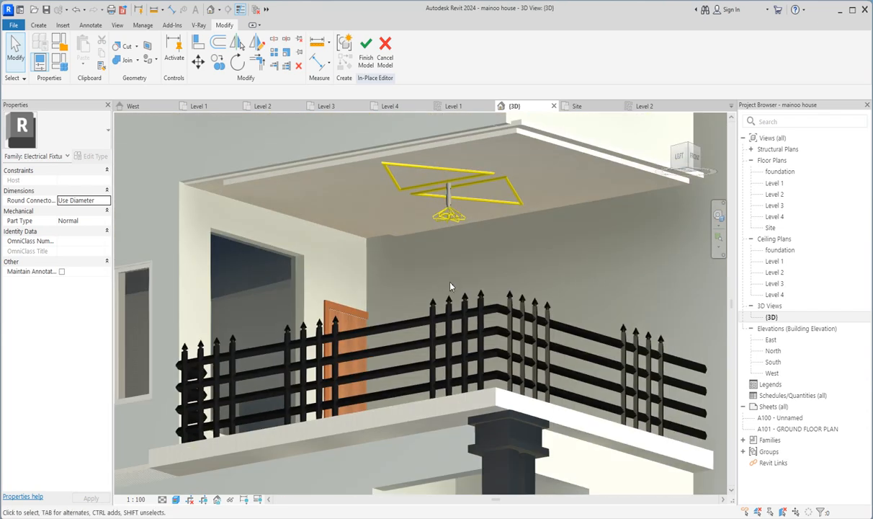
pyautogui.scroll(6, 445, 201)
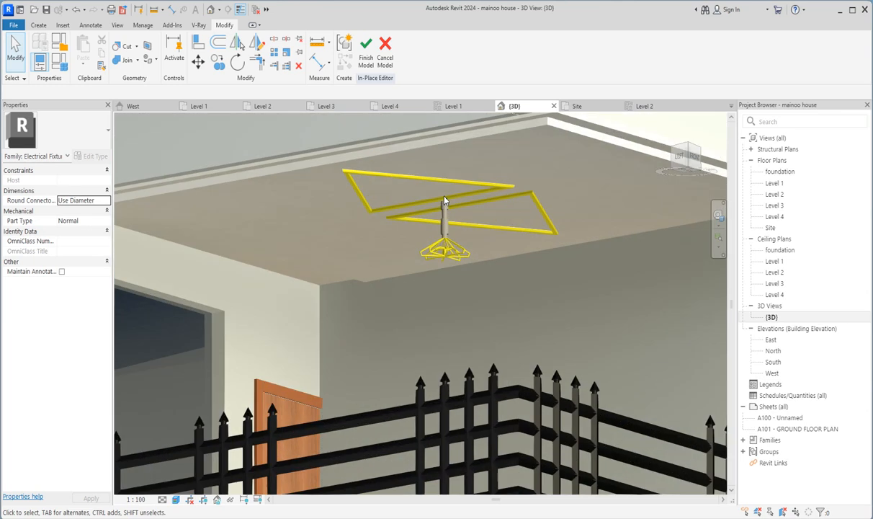
pyautogui.scroll(-2, 450, 309)
pyautogui.scroll(4, 469, 303)
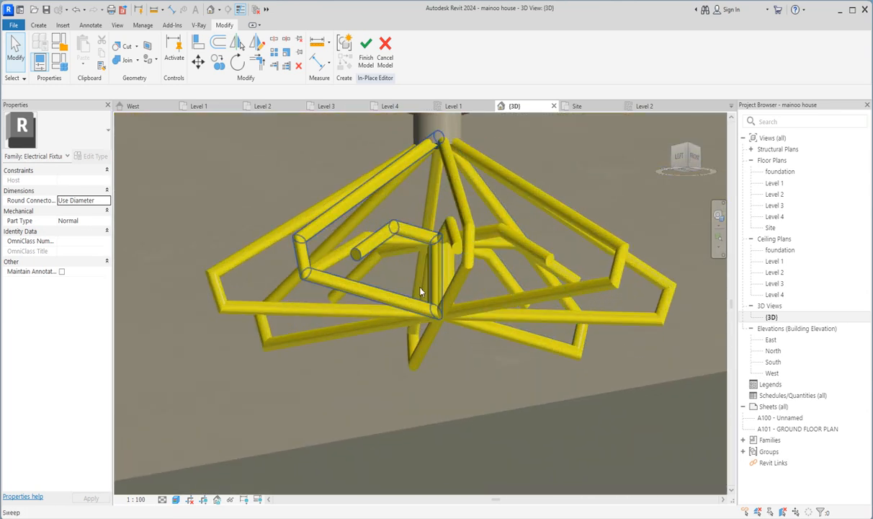
pyautogui.scroll(-6, 425, 320)
pyautogui.scroll(-3, 425, 319)
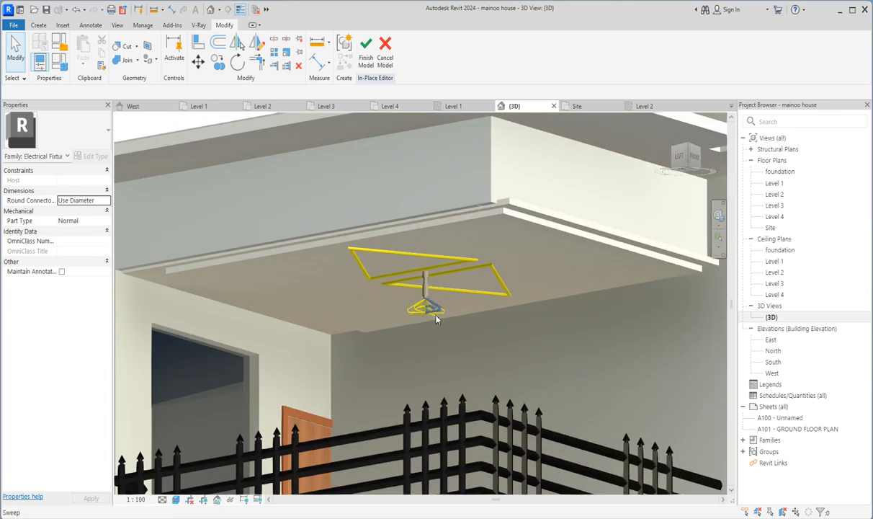
pyautogui.scroll(4, 432, 318)
pyautogui.scroll(-3, 390, 291)
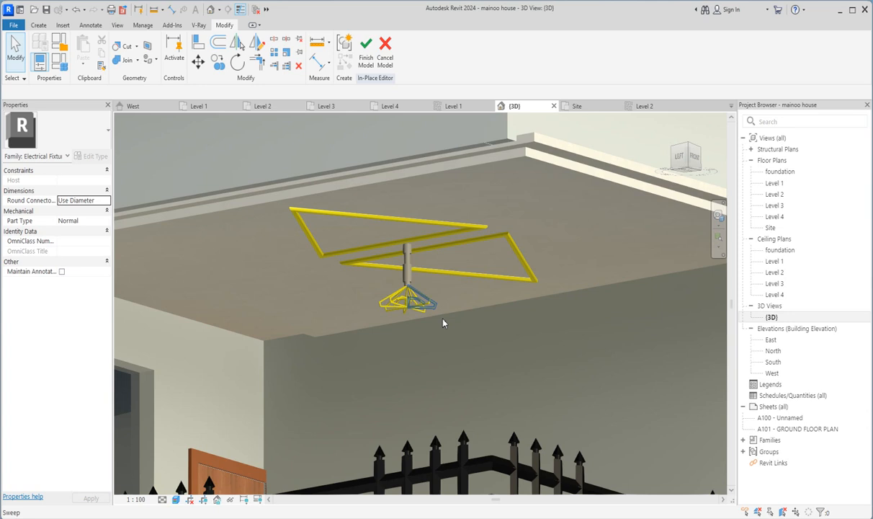
pyautogui.scroll(-3, 444, 323)
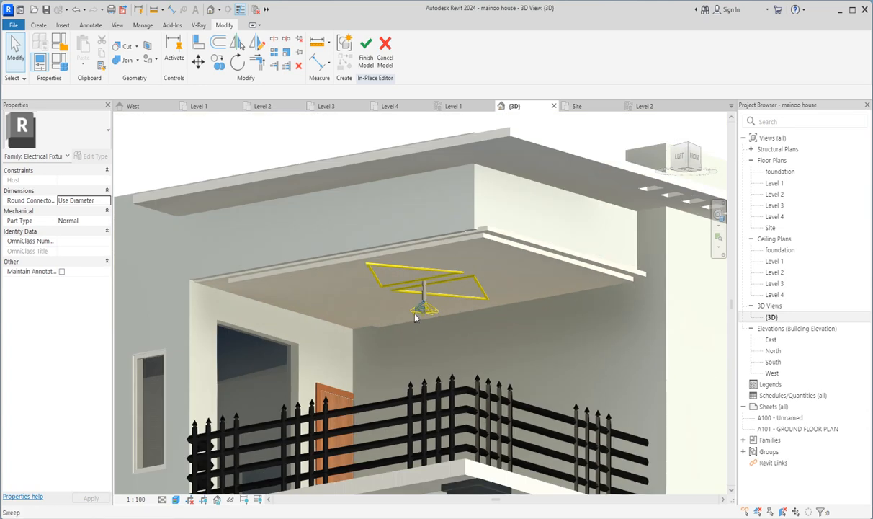
pyautogui.scroll(2, 415, 317)
pyautogui.scroll(-1, 490, 346)
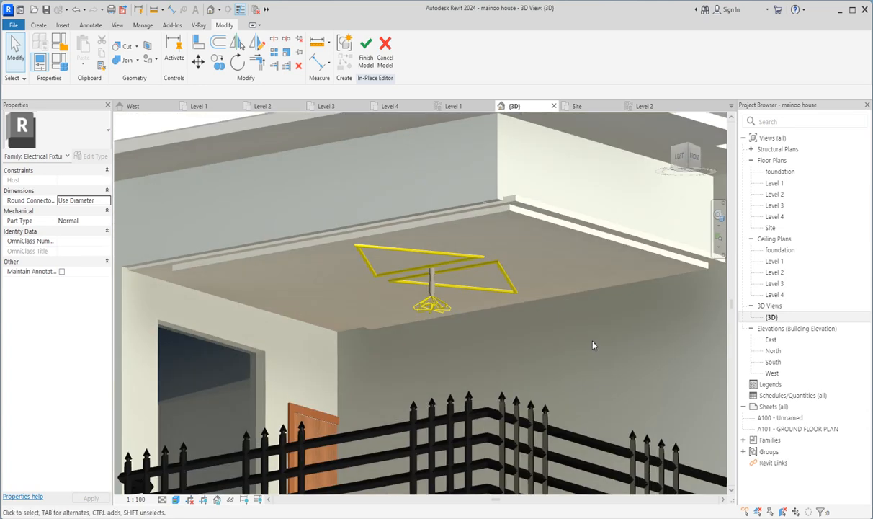
# Open the South elevation and finish the in-place electrical fixture model of the pendant and ceiling strips.
pyautogui.doubleClick(772, 361)
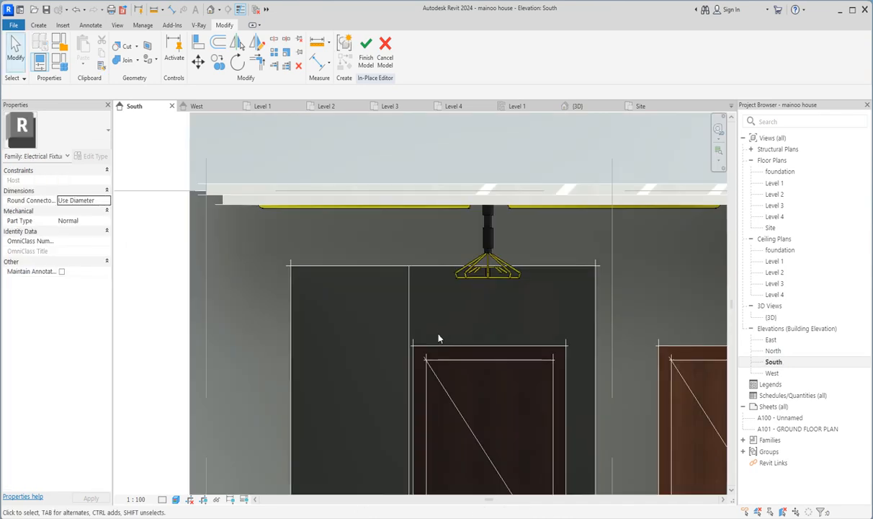
pyautogui.scroll(-3, 438, 335)
pyautogui.scroll(-2, 454, 372)
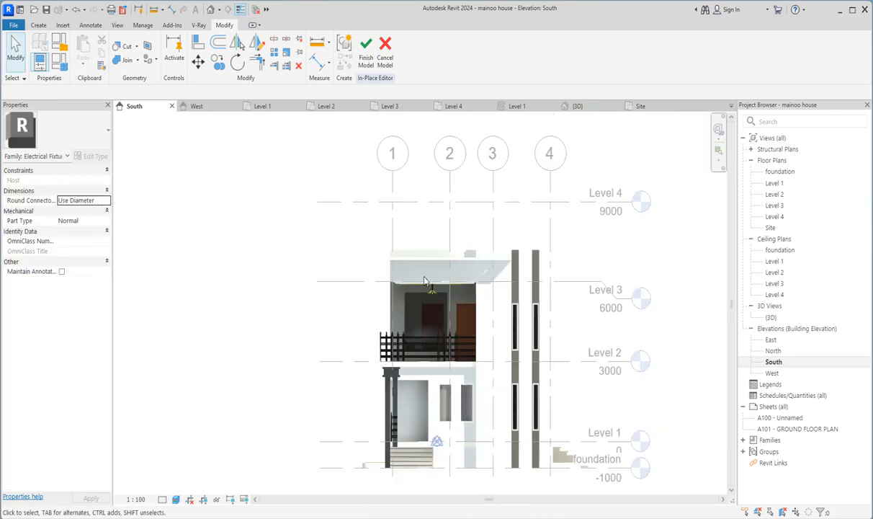
pyautogui.scroll(5, 441, 324)
pyautogui.scroll(-1, 434, 298)
pyautogui.scroll(-2, 434, 297)
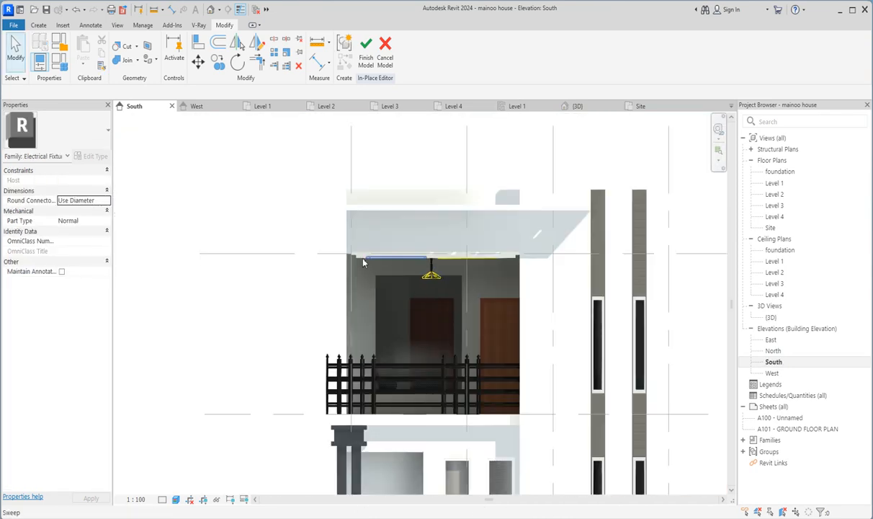
pyautogui.scroll(2, 359, 249)
pyautogui.moveTo(361, 225); pyautogui.dragTo(605, 367)
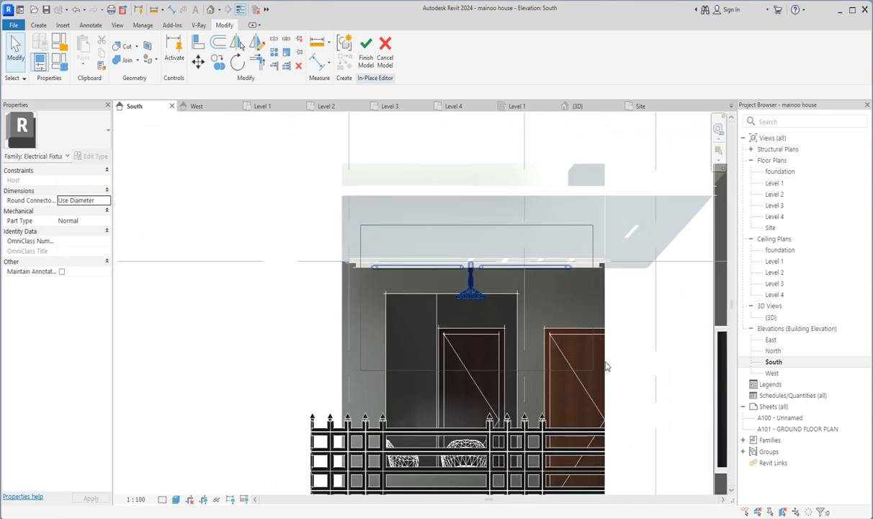
pyautogui.moveTo(590, 328); pyautogui.dragTo(591, 339)
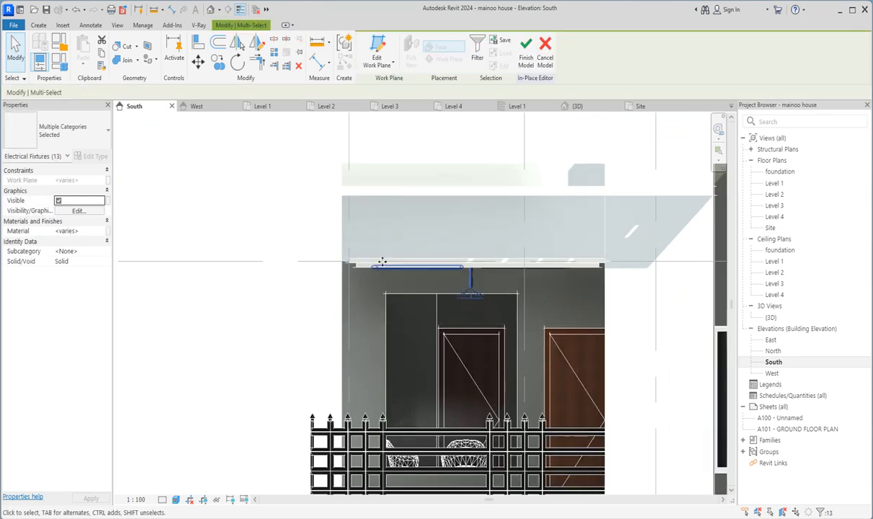
pyautogui.scroll(-2, 389, 274)
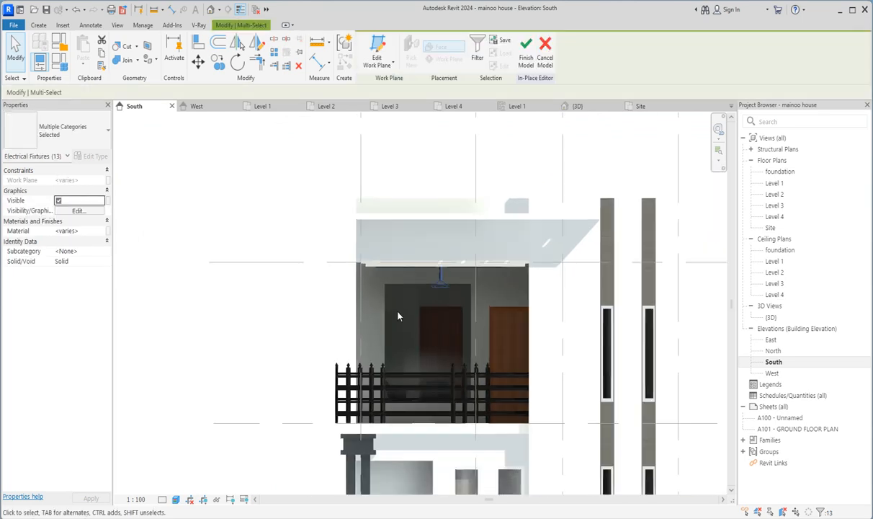
pyautogui.click(526, 54)
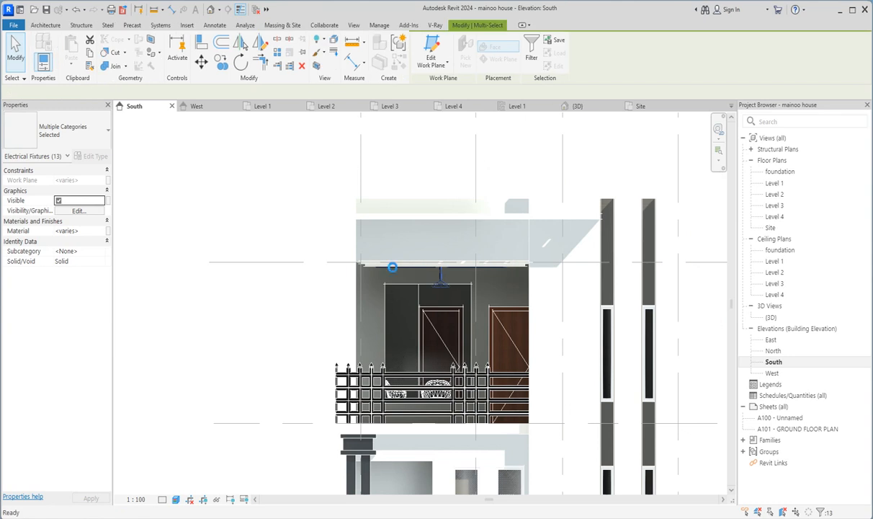
pyautogui.press('Escape')
# Copy the upper balcony's plain compound ceiling together with the electrical fixture to the clipboard.
pyautogui.scroll(5, 351, 269)
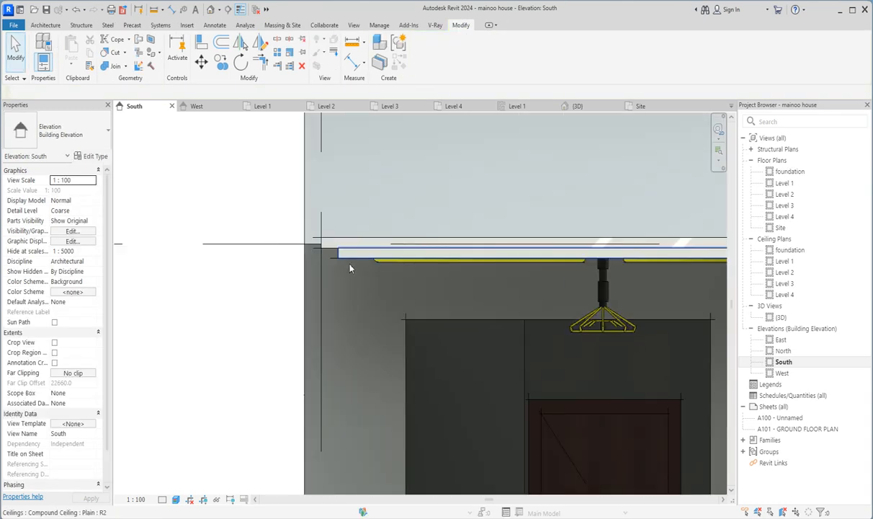
pyautogui.click(349, 258)
pyautogui.scroll(3, 409, 268)
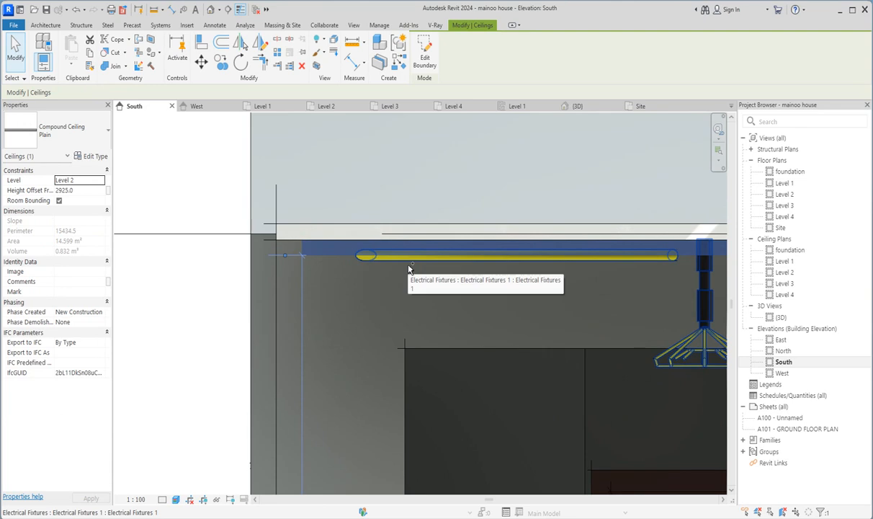
pyautogui.scroll(-4, 408, 269)
pyautogui.scroll(-3, 367, 197)
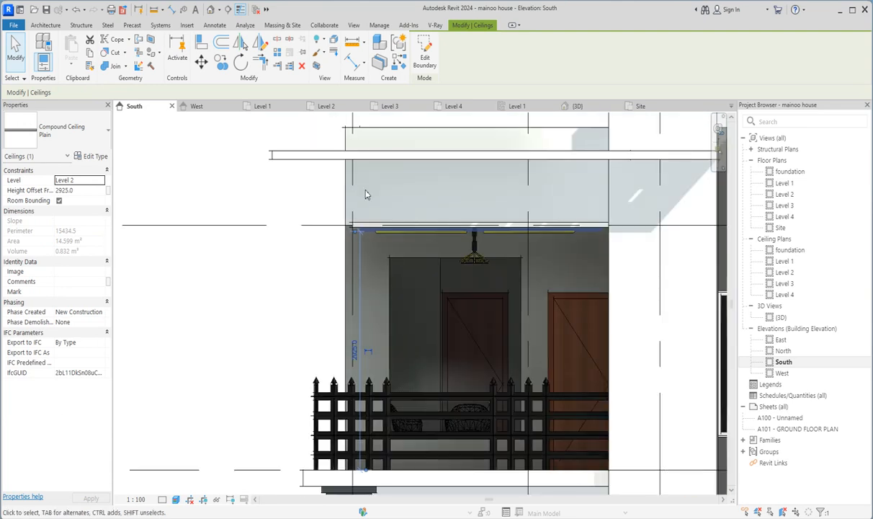
pyautogui.moveTo(493, 272); pyautogui.dragTo(595, 298)
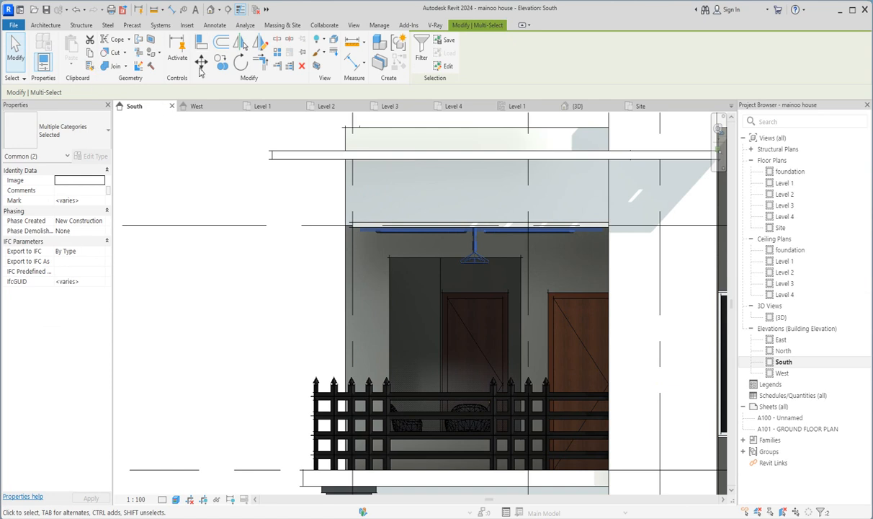
pyautogui.click(89, 57)
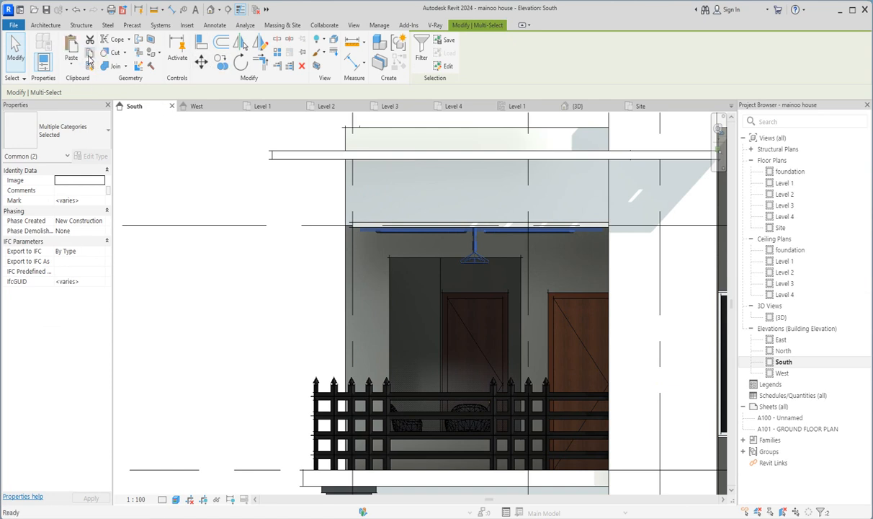
# Paste the copied ceiling and fixture aligned to the selected level Level 1.
pyautogui.click(72, 66)
pyautogui.click(118, 103)
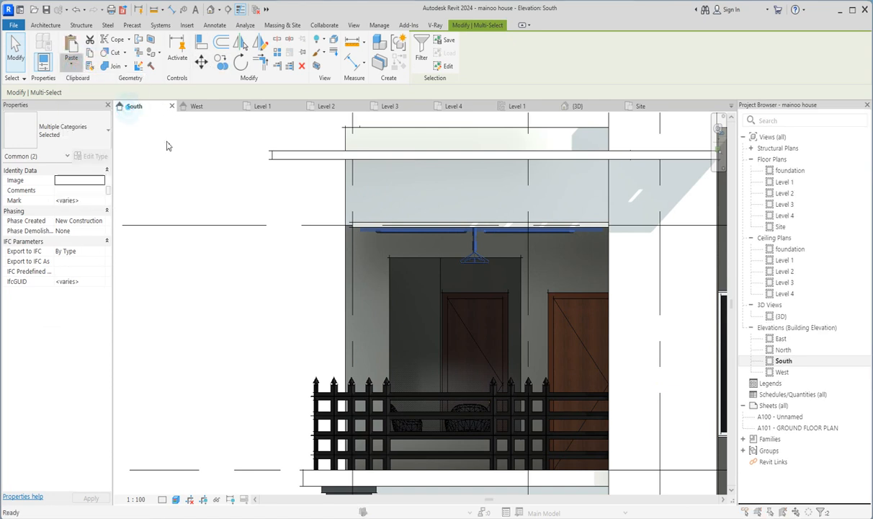
pyautogui.click(389, 202)
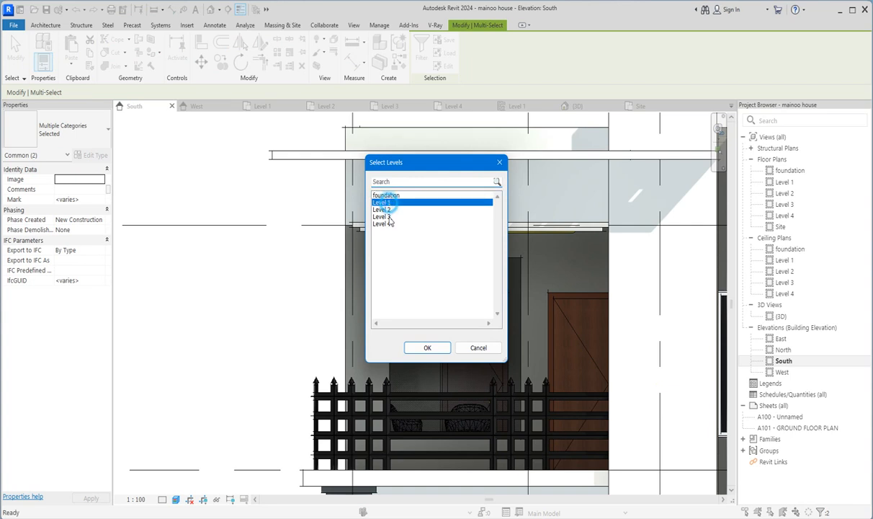
pyautogui.click(427, 349)
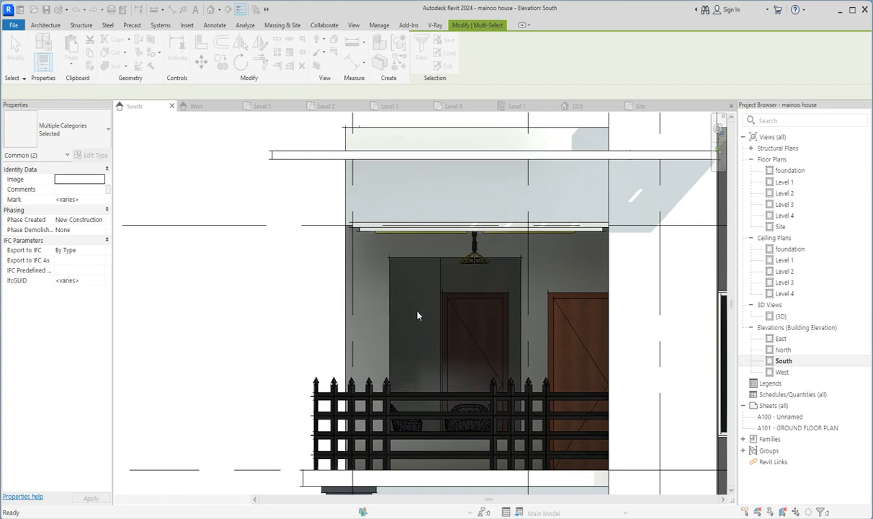
# Examine both storeys in the South elevation for the pasted ceiling and fixture, and select the upper balcony's pendant fixture.
pyautogui.scroll(-3, 417, 315)
pyautogui.scroll(-2, 400, 320)
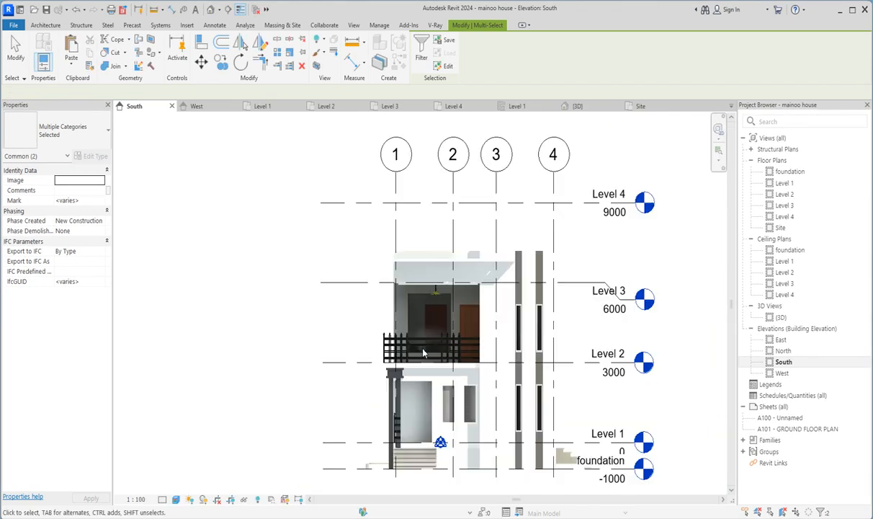
pyautogui.scroll(4, 414, 390)
pyautogui.scroll(3, 415, 391)
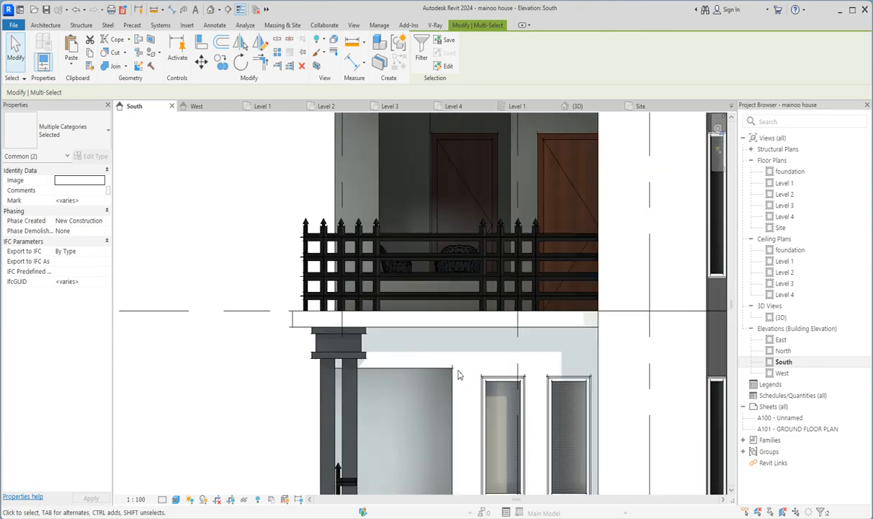
pyautogui.scroll(-2, 468, 373)
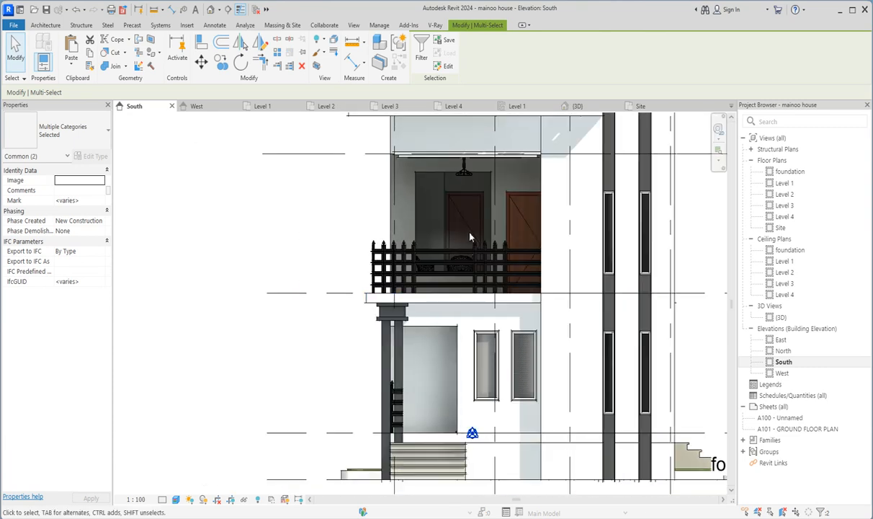
pyautogui.scroll(3, 464, 338)
pyautogui.scroll(-3, 475, 193)
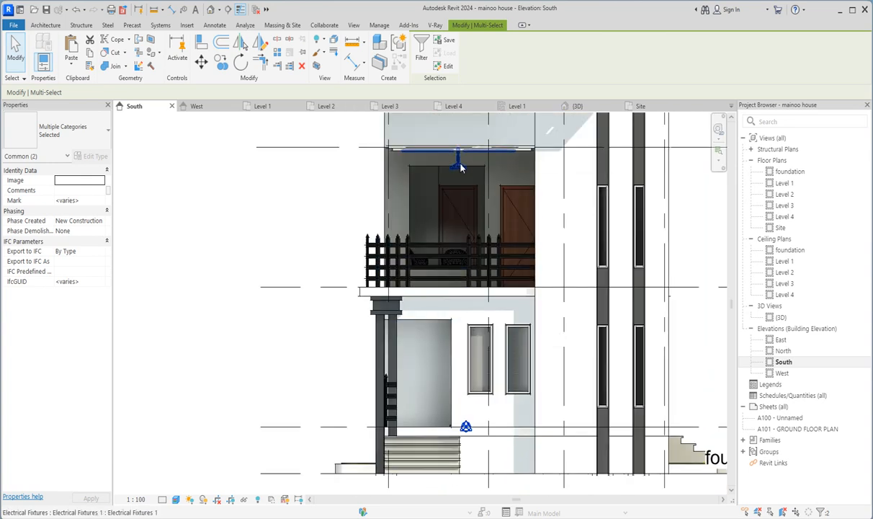
pyautogui.click(461, 163)
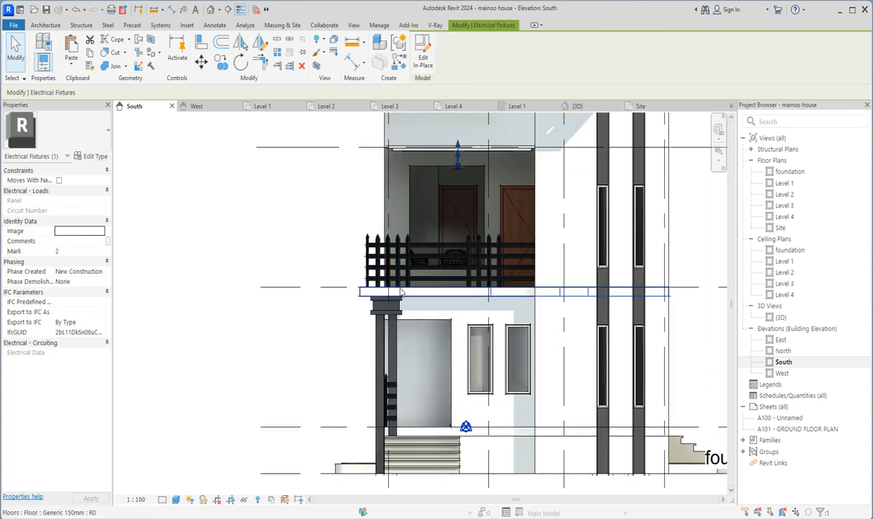
# Select the pasted fixture embedded in the Level 2 slab in the South elevation and move it horizontally toward the entrance column.
pyautogui.click(279, 287)
pyautogui.click(282, 242)
pyautogui.moveTo(306, 273); pyautogui.dragTo(397, 287)
pyautogui.moveTo(272, 247); pyautogui.dragTo(272, 248)
pyautogui.scroll(1, 353, 288)
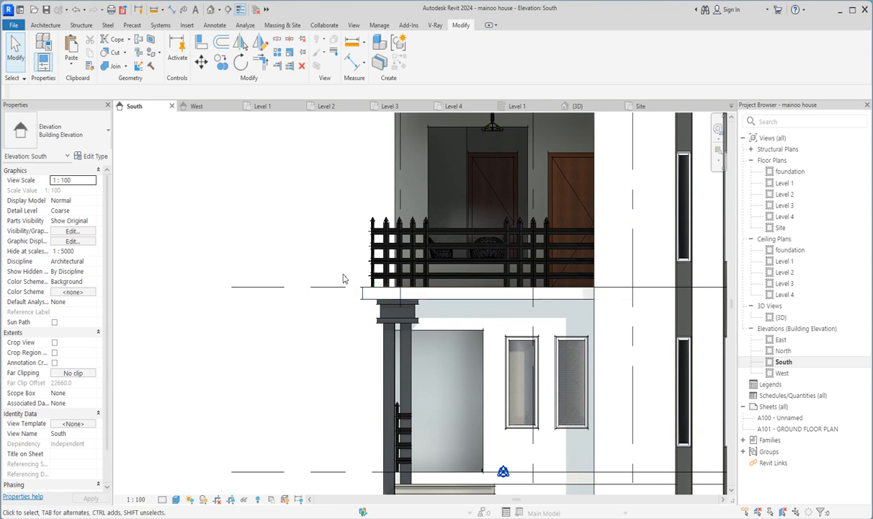
pyautogui.moveTo(344, 275); pyautogui.dragTo(596, 329)
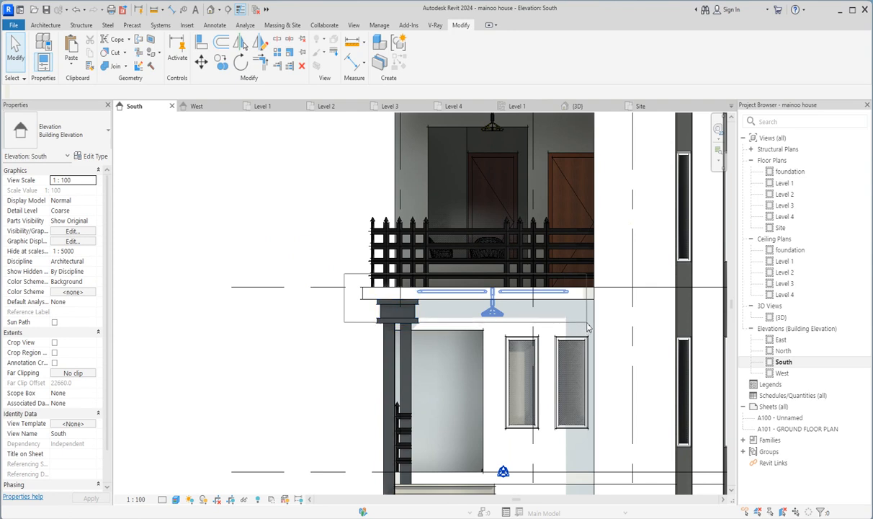
pyautogui.click(588, 328)
pyautogui.click(201, 63)
pyautogui.click(492, 289)
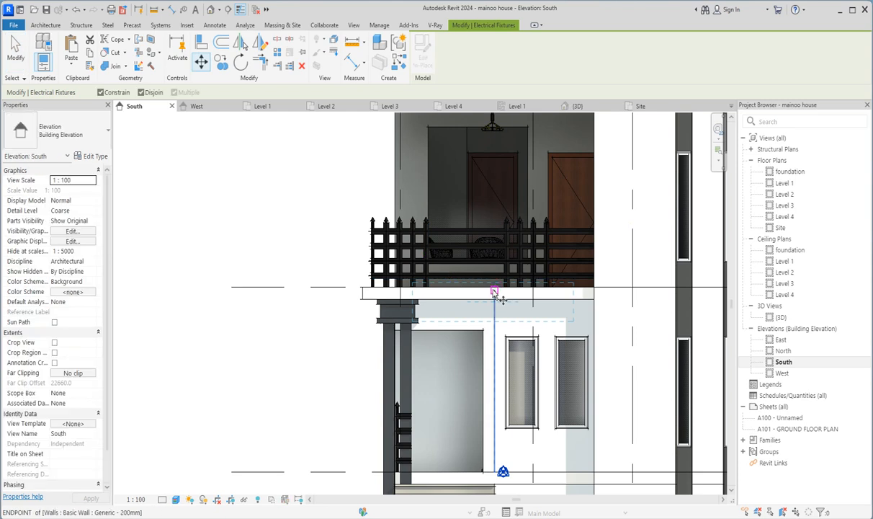
pyautogui.click(445, 330)
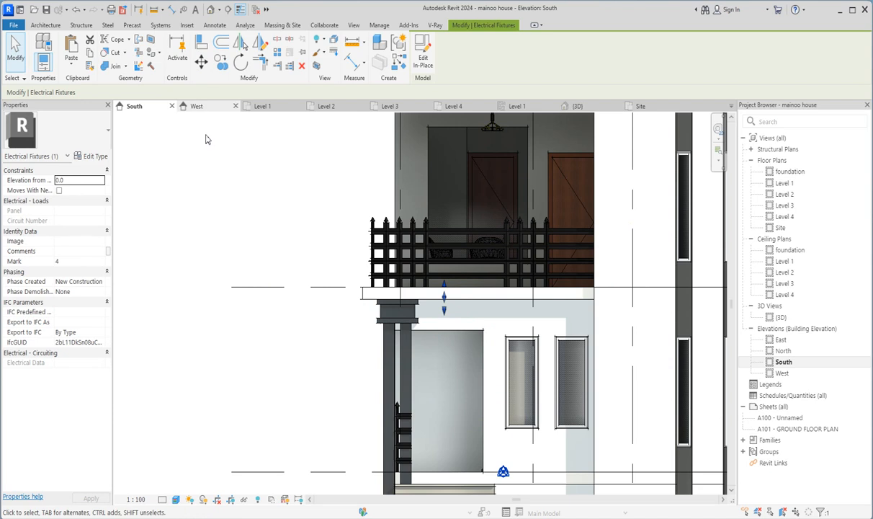
# Lower the pasted fixture vertically out of the Level 2 slab to an elevation of -680.
pyautogui.click(202, 64)
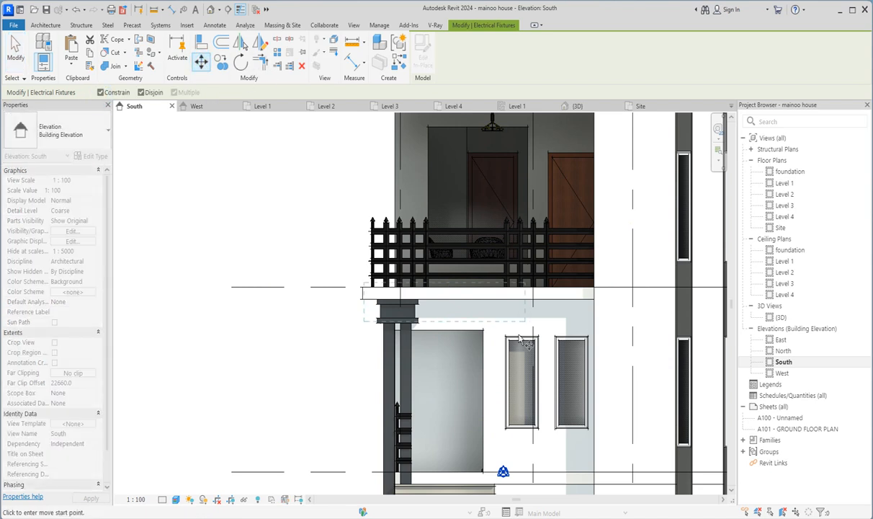
pyautogui.click(461, 287)
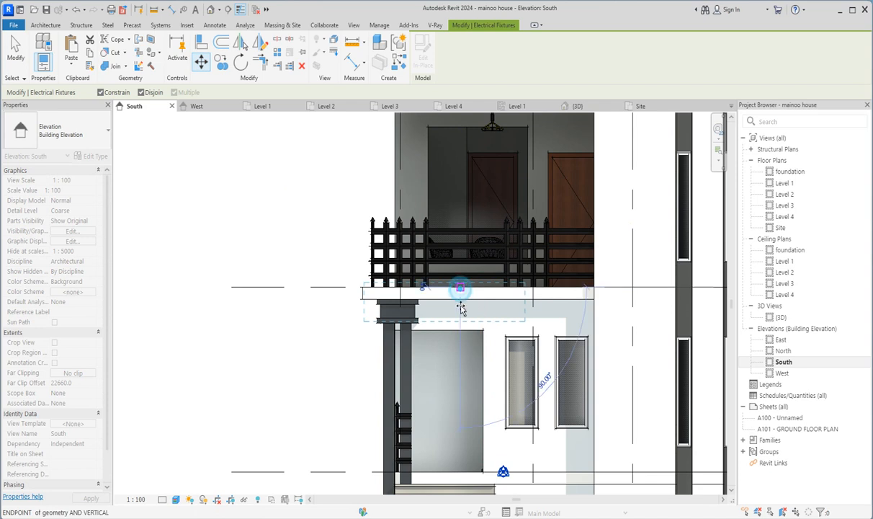
pyautogui.click(461, 328)
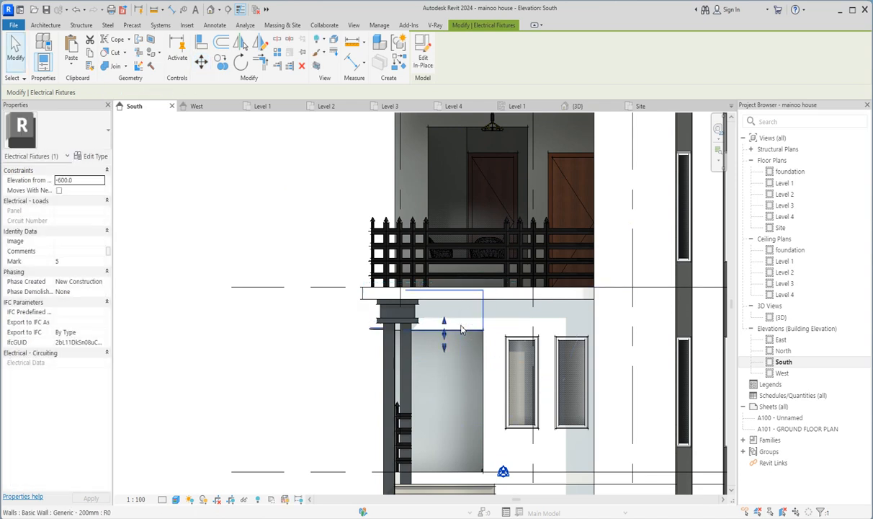
pyautogui.scroll(3, 425, 351)
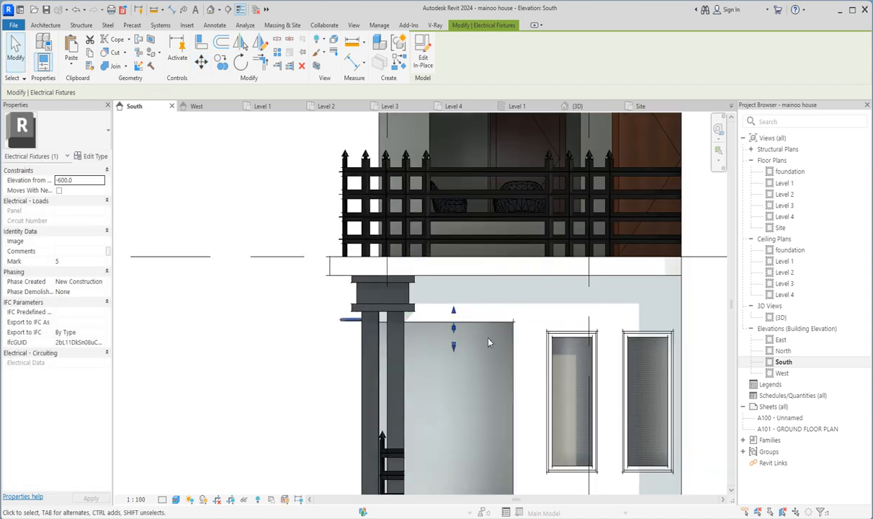
pyautogui.press('Down')
pyautogui.press('Down')
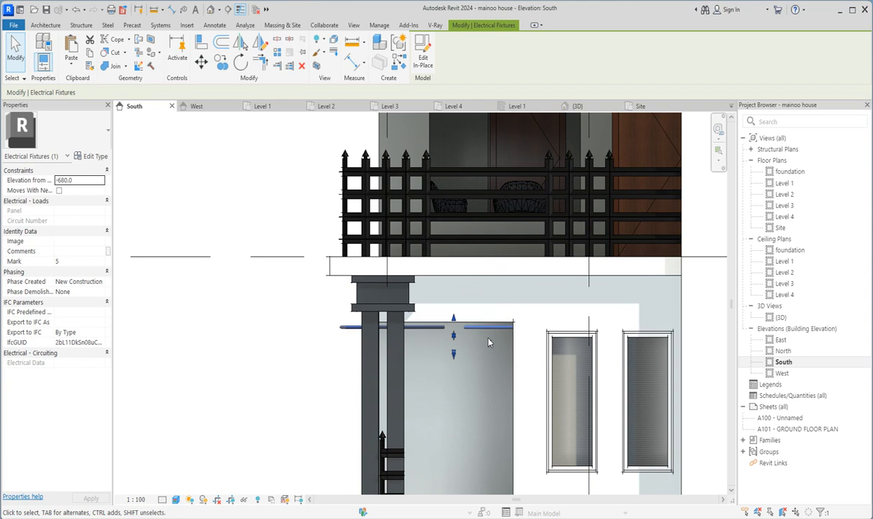
# Switch to the West elevation and raise the lower fixture toward the slab to an elevation of -340.
pyautogui.doubleClick(782, 373)
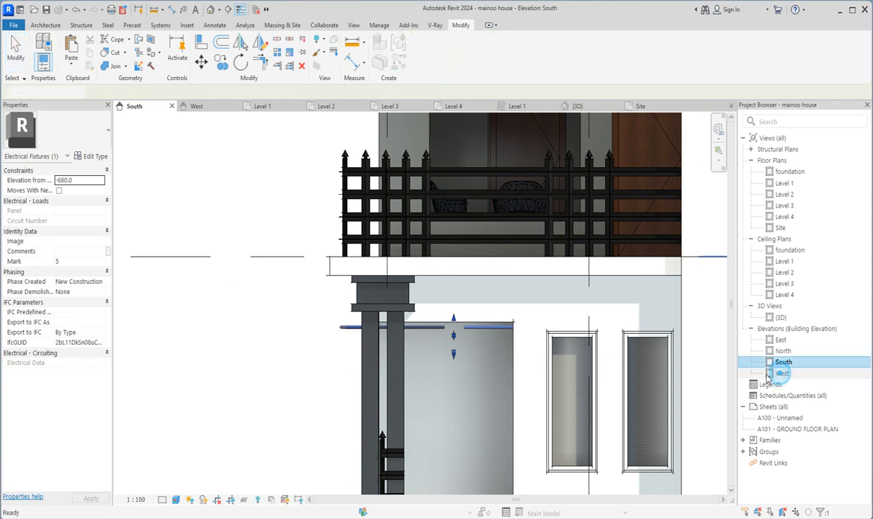
pyautogui.scroll(-10, 526, 371)
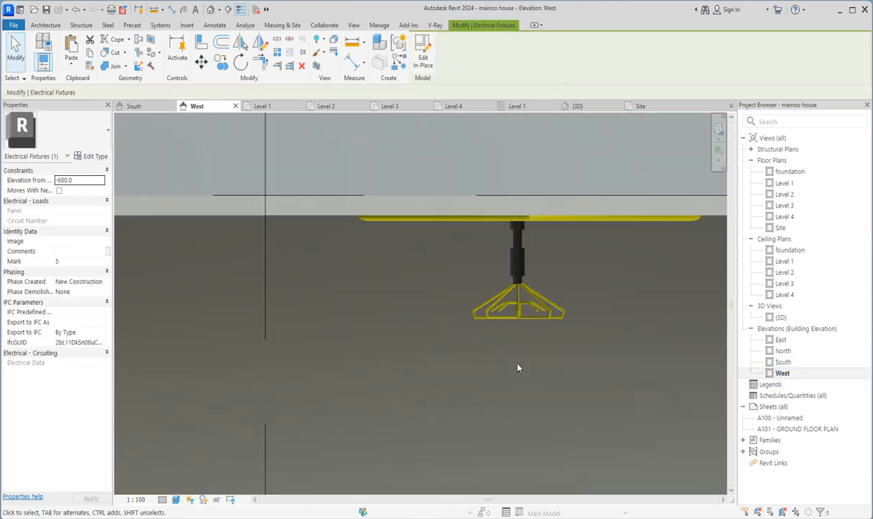
pyautogui.scroll(3, 528, 474)
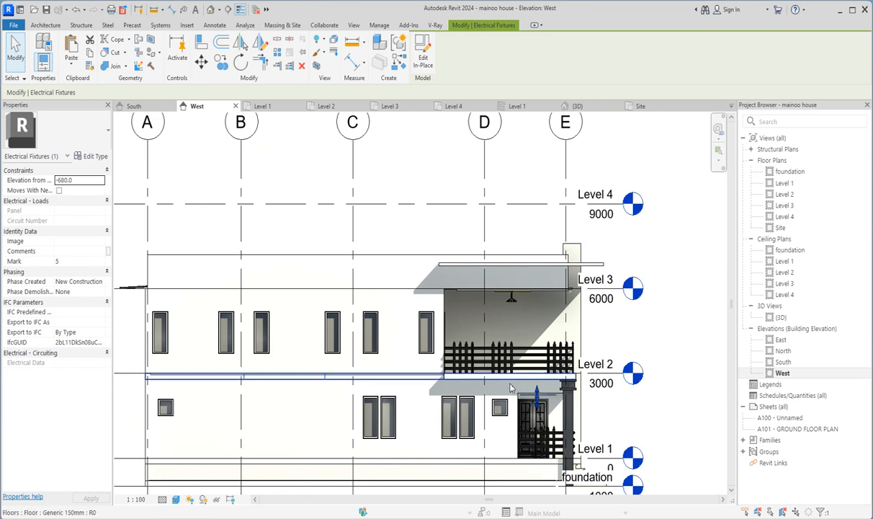
pyautogui.scroll(6, 530, 401)
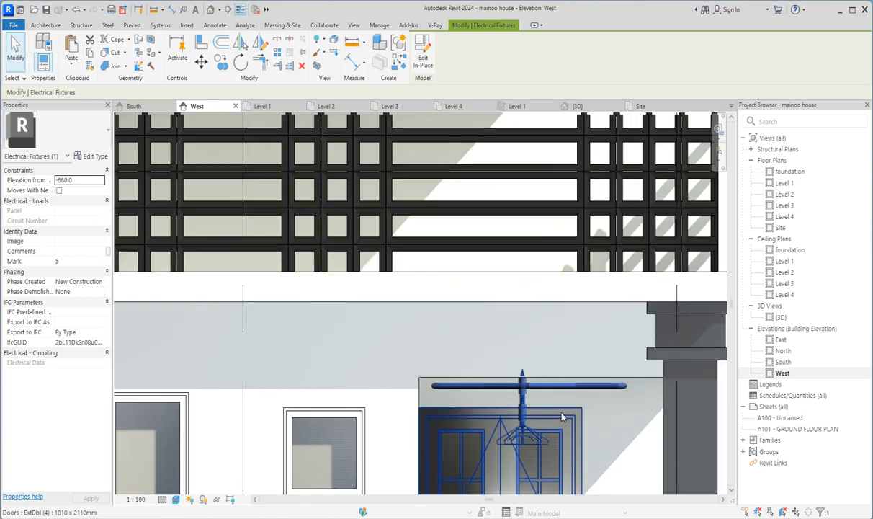
pyautogui.press('Up')
pyautogui.press('Up')
pyautogui.press('Up')
pyautogui.press('Up')
pyautogui.press('Up')
pyautogui.press('Up')
pyautogui.press('Up')
pyautogui.press('Up')
pyautogui.press('Up')
pyautogui.press('Up')
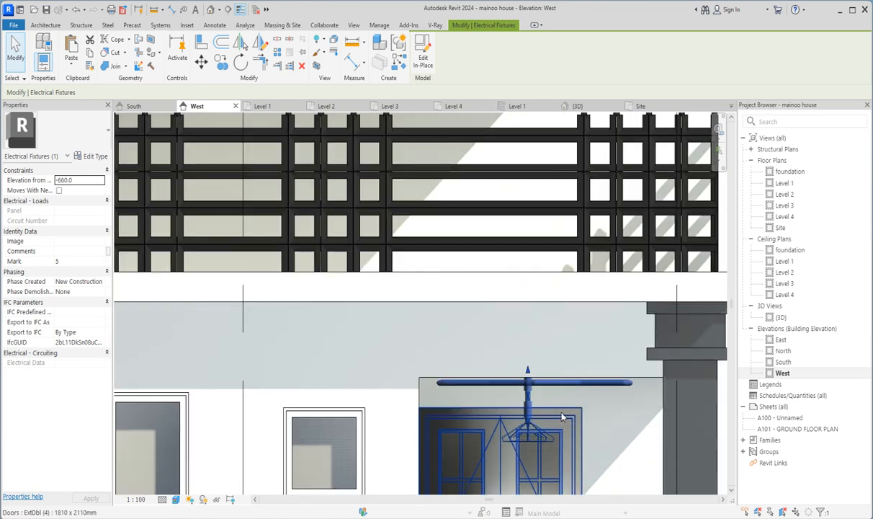
pyautogui.press('Up')
pyautogui.press('Up')
pyautogui.press('Up')
pyautogui.press('Up')
pyautogui.press('Up')
pyautogui.press('Up')
pyautogui.press('Up')
pyautogui.press('Up')
pyautogui.press('Up')
pyautogui.press('Up')
pyautogui.press('Up')
pyautogui.press('Up')
pyautogui.press('Up')
pyautogui.press('Up')
pyautogui.press('Up')
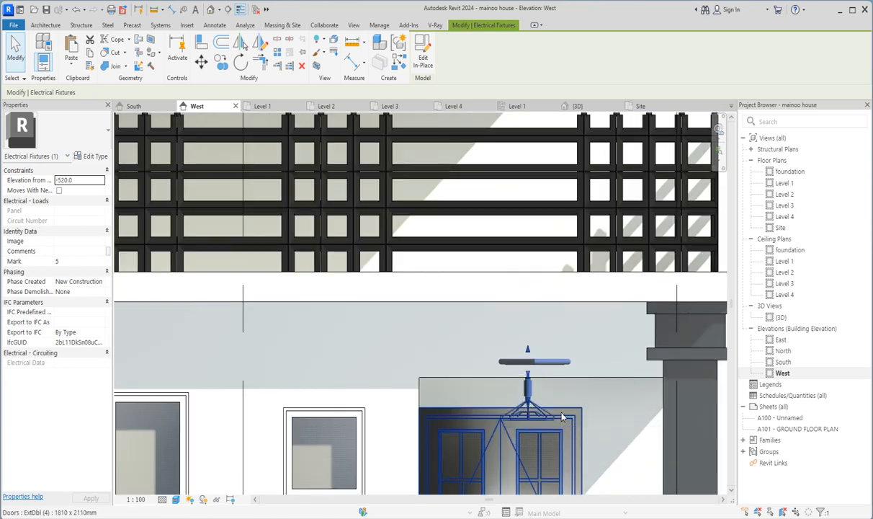
pyautogui.press('Up')
pyautogui.press('Up')
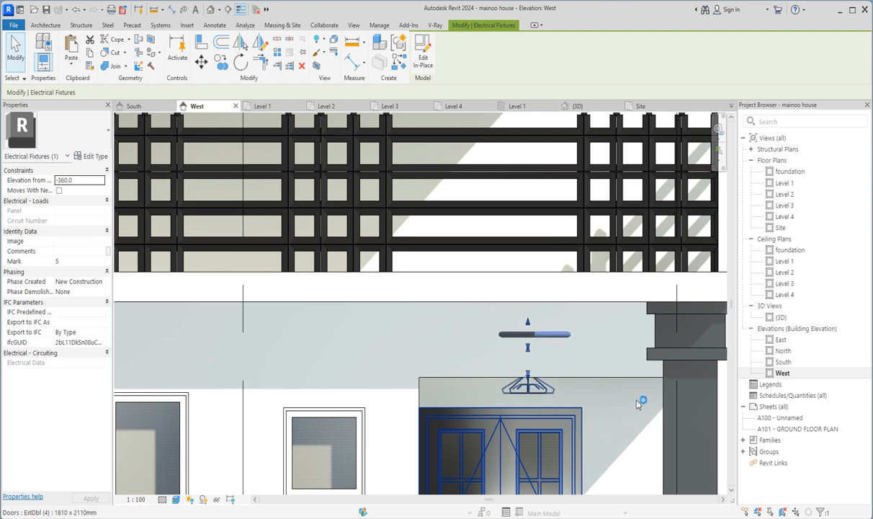
# Edit the lower fixture in place in the 3D view and delete both of its ceiling strips, keeping the pendant.
pyautogui.doubleClick(780, 318)
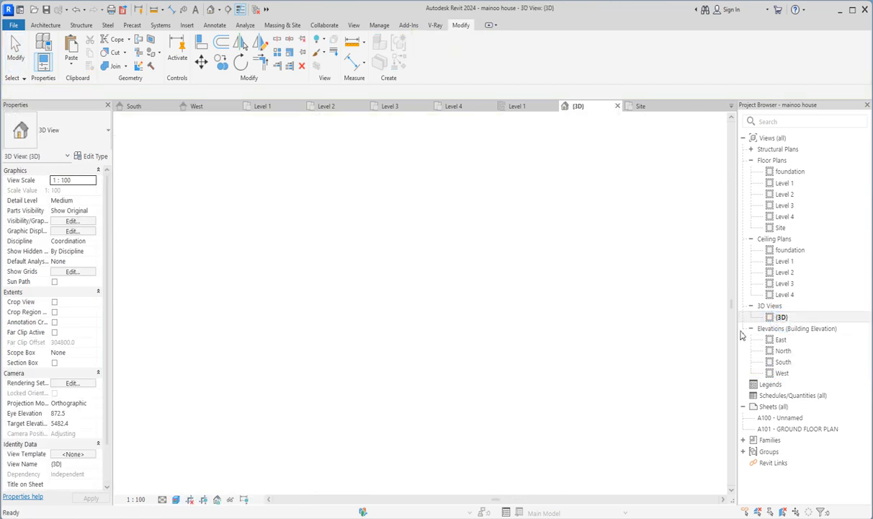
pyautogui.scroll(-6, 445, 367)
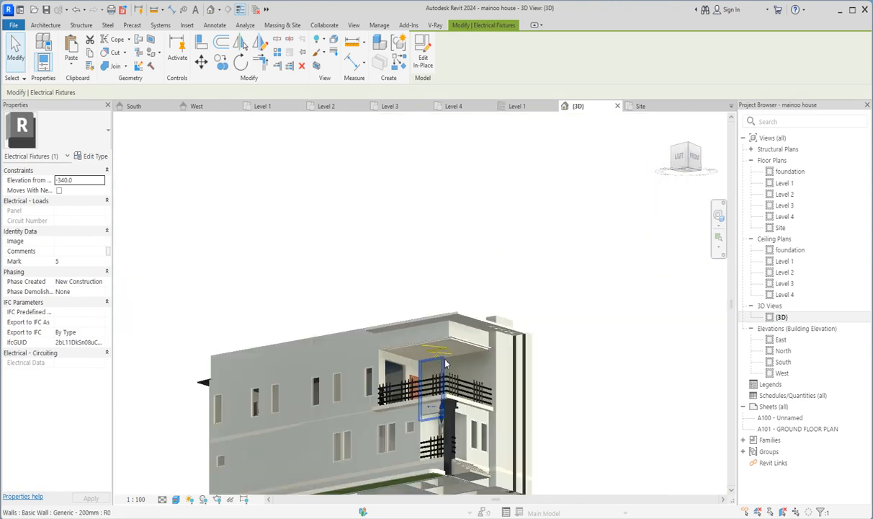
pyautogui.scroll(2, 443, 462)
pyautogui.scroll(6, 443, 357)
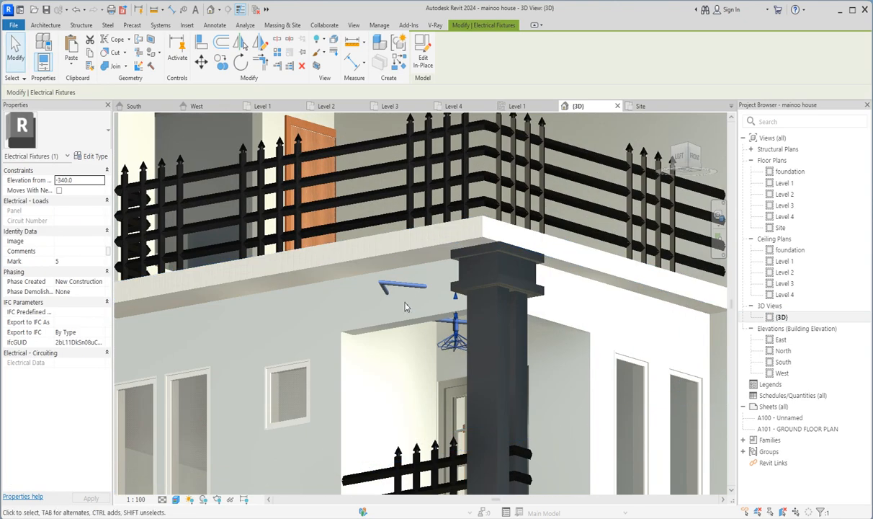
pyautogui.scroll(4, 461, 317)
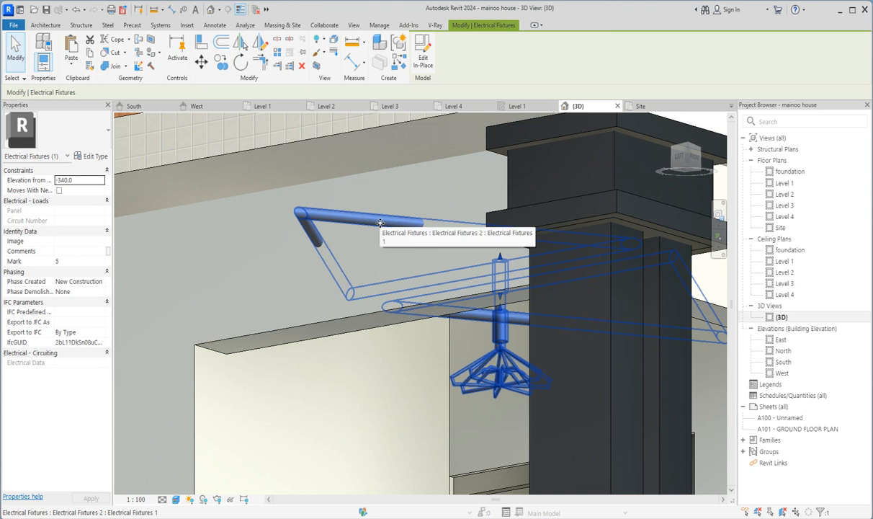
pyautogui.press('Escape')
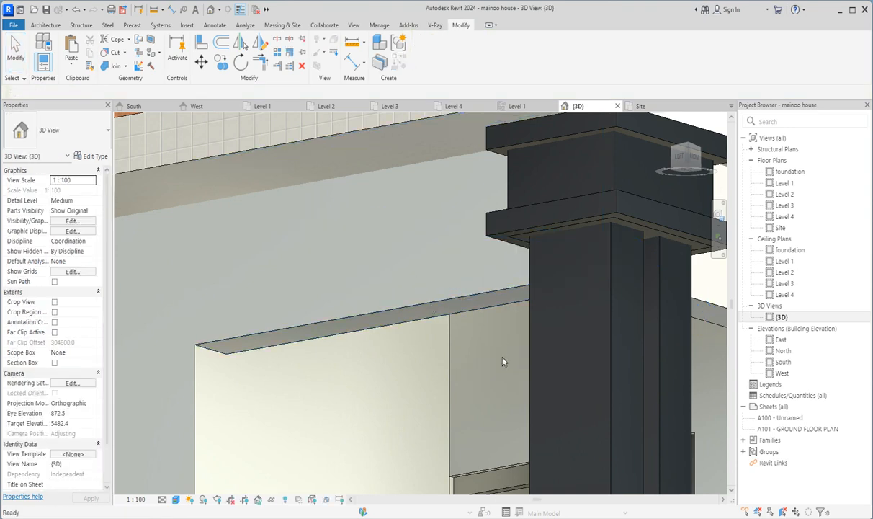
pyautogui.click(473, 362)
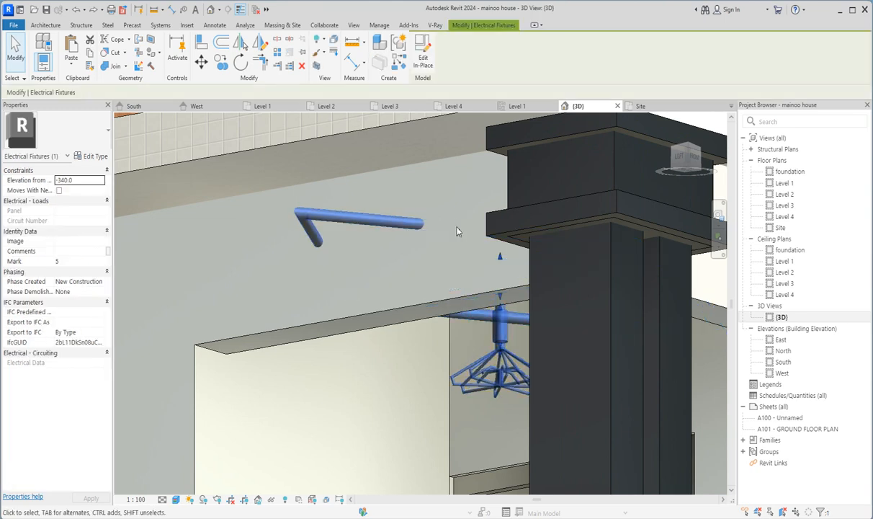
pyautogui.click(423, 62)
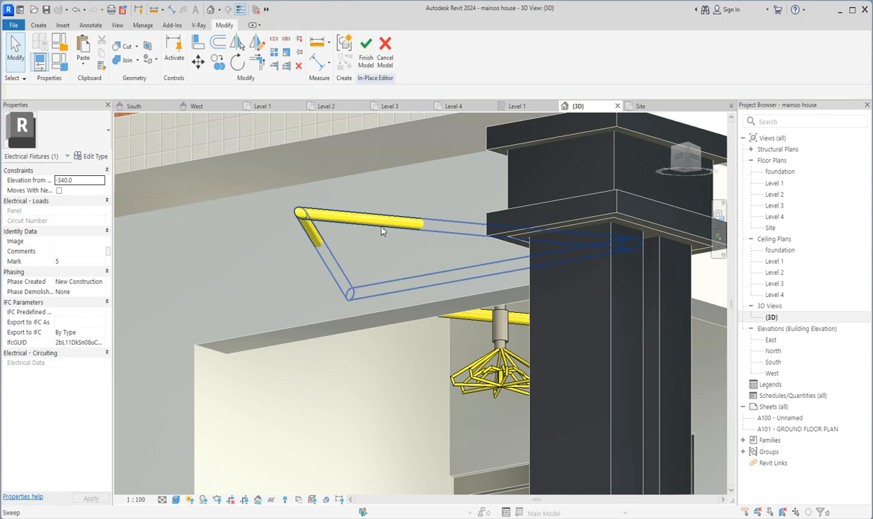
pyautogui.click(361, 214)
pyautogui.press('Delete')
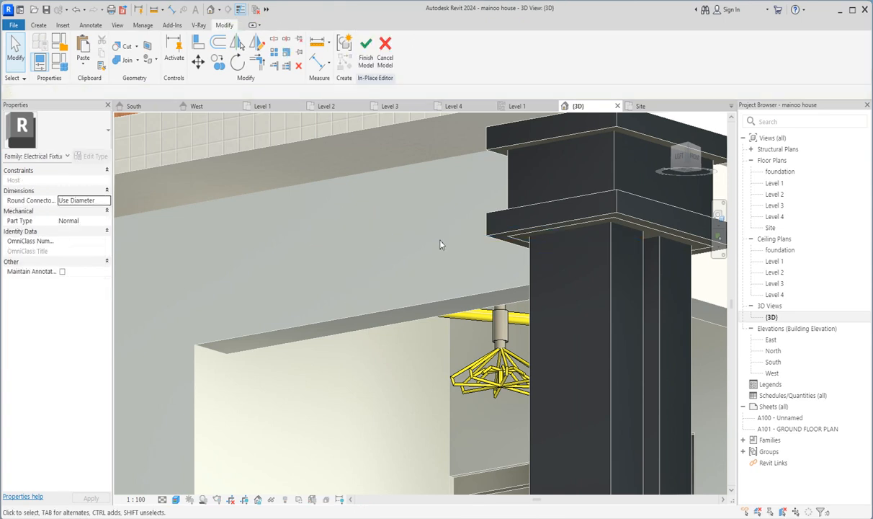
pyautogui.click(523, 322)
pyautogui.press('Delete')
# Check the remaining pendant geometry in the South elevation and finish the in-place model edit.
pyautogui.scroll(-3, 476, 308)
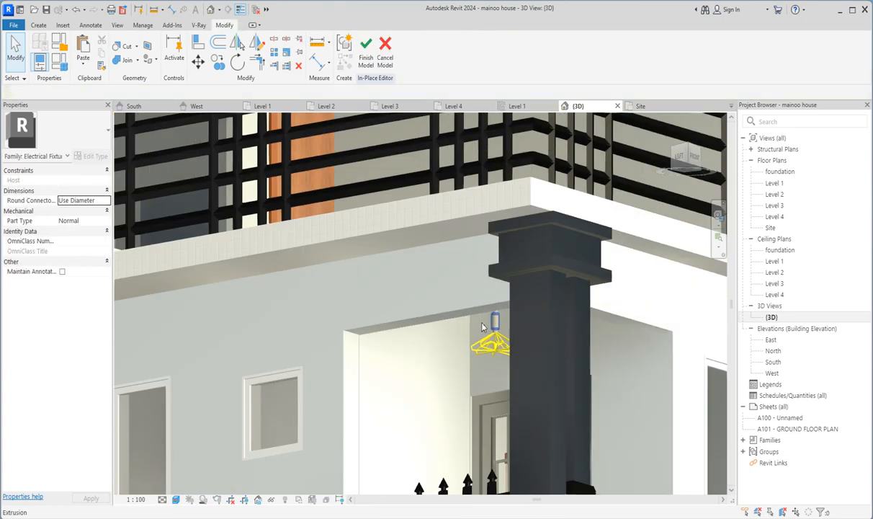
pyautogui.moveTo(506, 360); pyautogui.dragTo(511, 369)
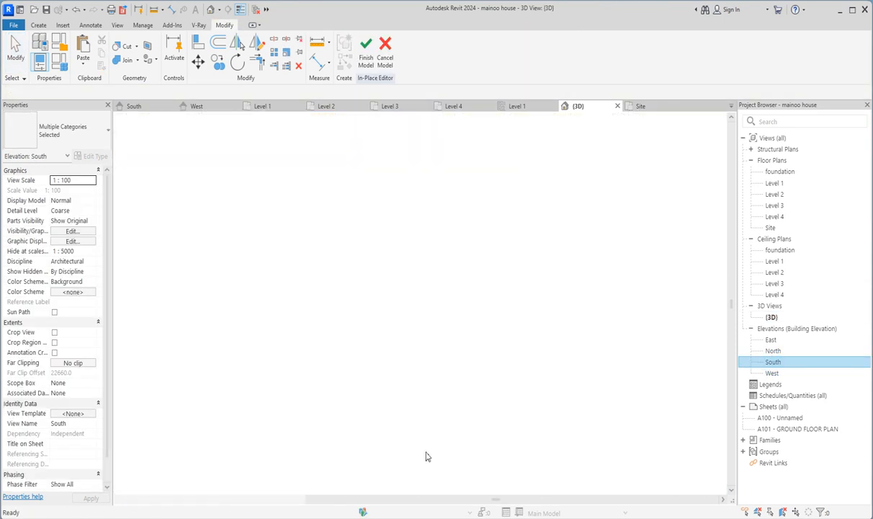
pyautogui.scroll(1, 506, 319)
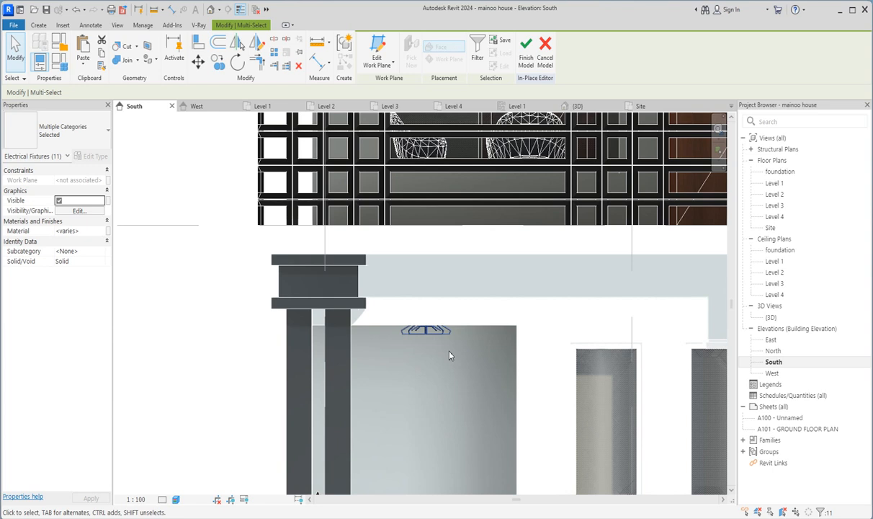
pyautogui.click(220, 354)
pyautogui.scroll(-2, 241, 364)
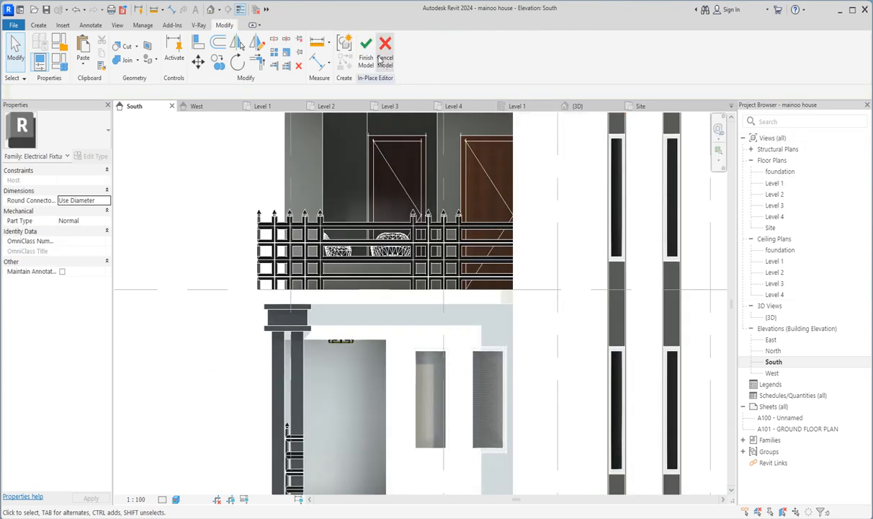
pyautogui.click(366, 51)
pyautogui.scroll(-3, 576, 296)
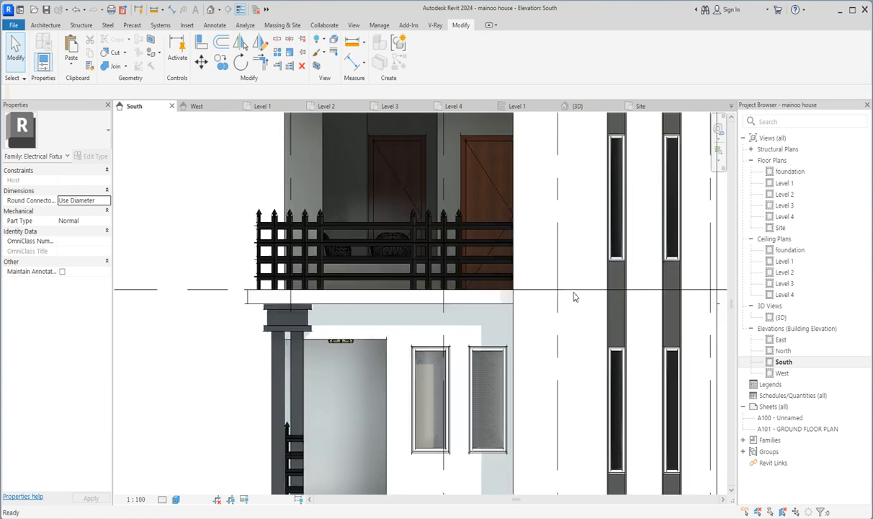
# Place a perspective camera in the foundation floor plan, offset 400, southwest of the house and aimed northeast past its far end.
pyautogui.press('Escape')
pyautogui.click(785, 172)
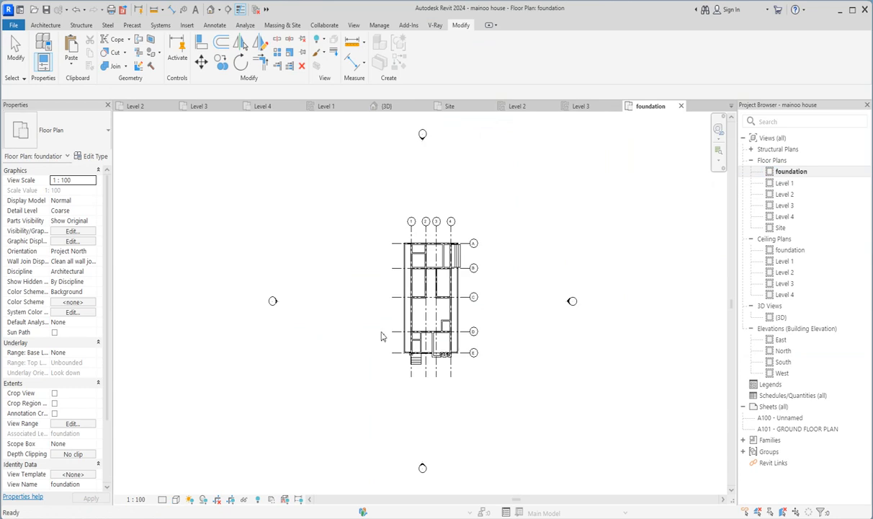
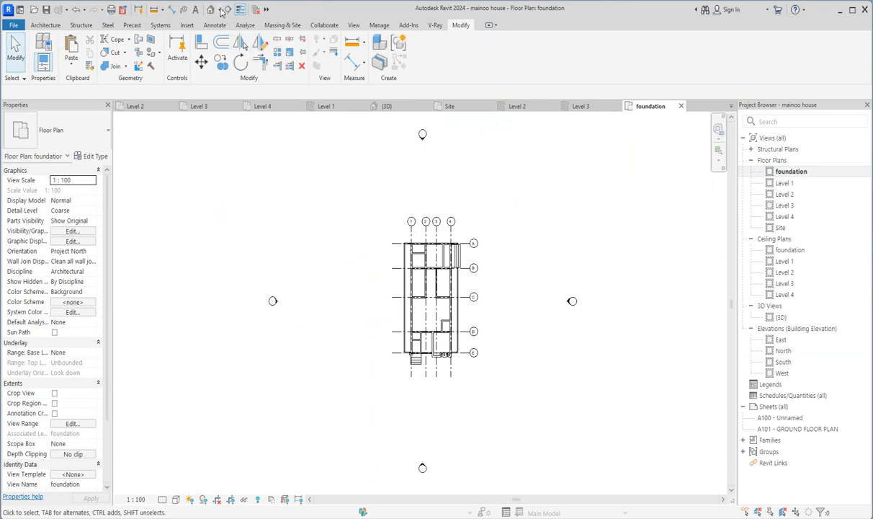
pyautogui.click(218, 10)
pyautogui.click(232, 39)
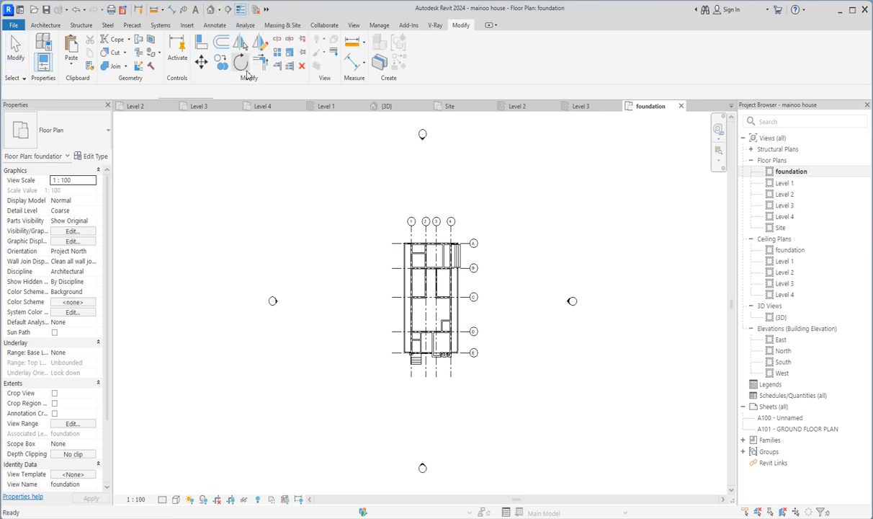
pyautogui.click(369, 452)
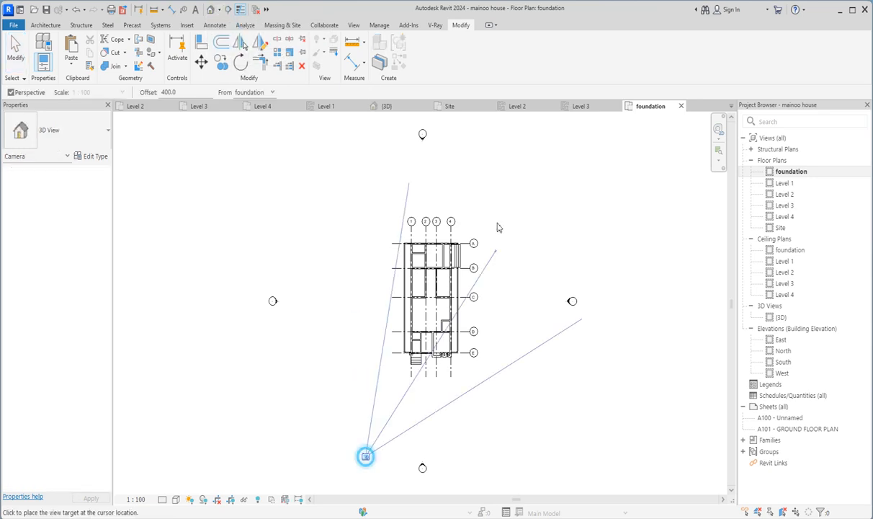
pyautogui.click(500, 163)
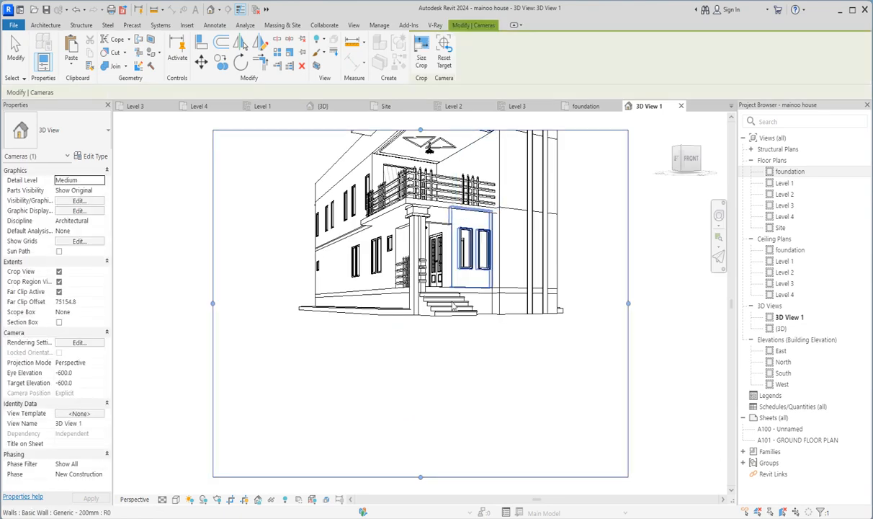
# Adjust the camera view's crop region vertically to trim the empty foreground and include the whole roof.
pyautogui.scroll(-3, 450, 311)
pyautogui.moveTo(436, 394); pyautogui.dragTo(437, 325)
pyautogui.moveTo(436, 221); pyautogui.dragTo(438, 172)
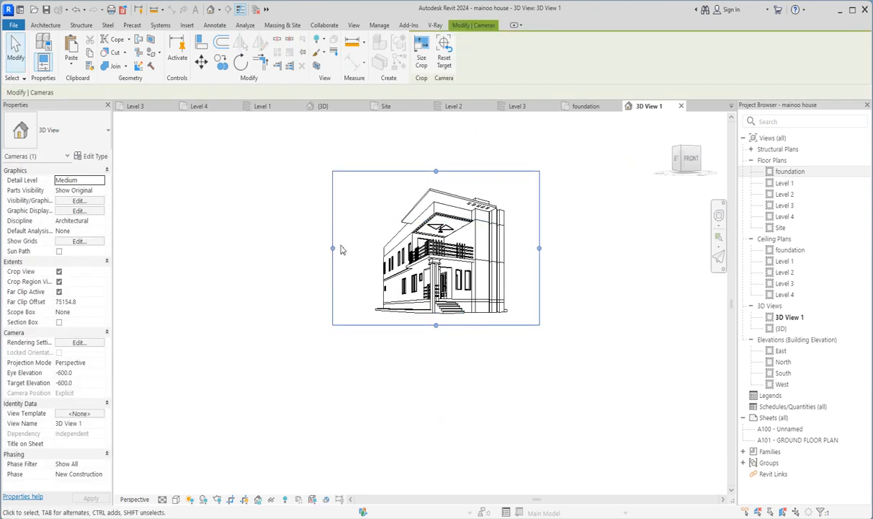
# Narrow the camera view's crop region around the house on both sides and display the view in a realistic visual style.
pyautogui.moveTo(333, 248); pyautogui.dragTo(372, 262)
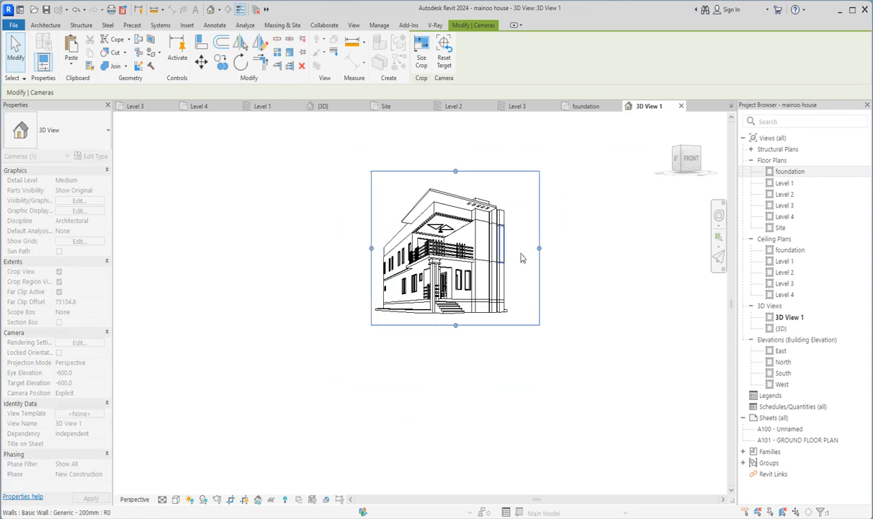
pyautogui.moveTo(538, 248); pyautogui.dragTo(513, 247)
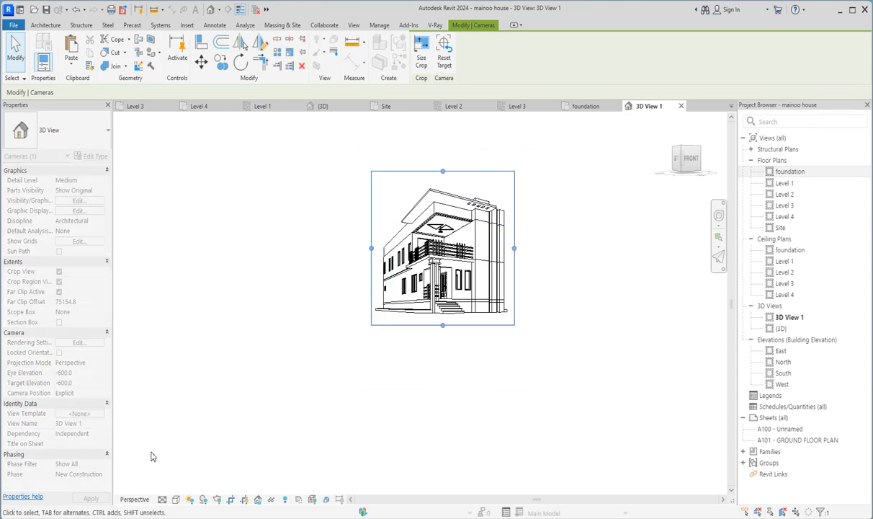
pyautogui.click(176, 500)
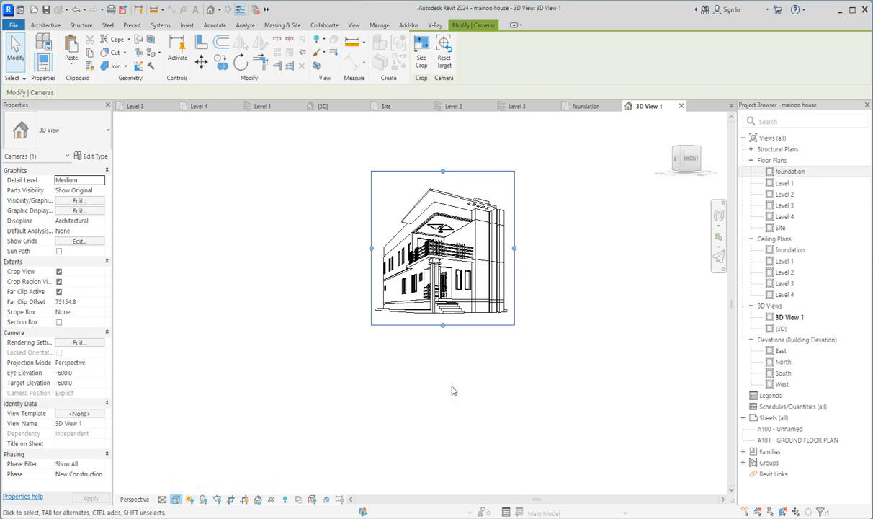
pyautogui.scroll(6, 452, 306)
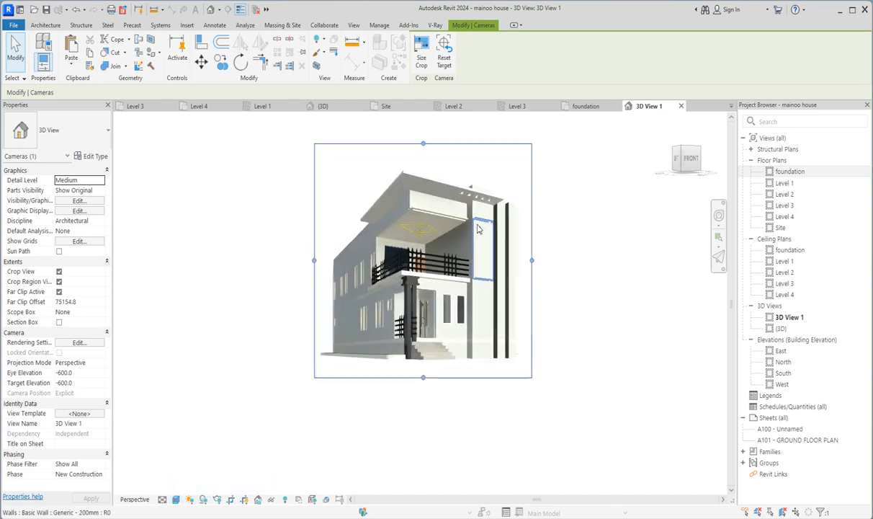
pyautogui.scroll(4, 451, 308)
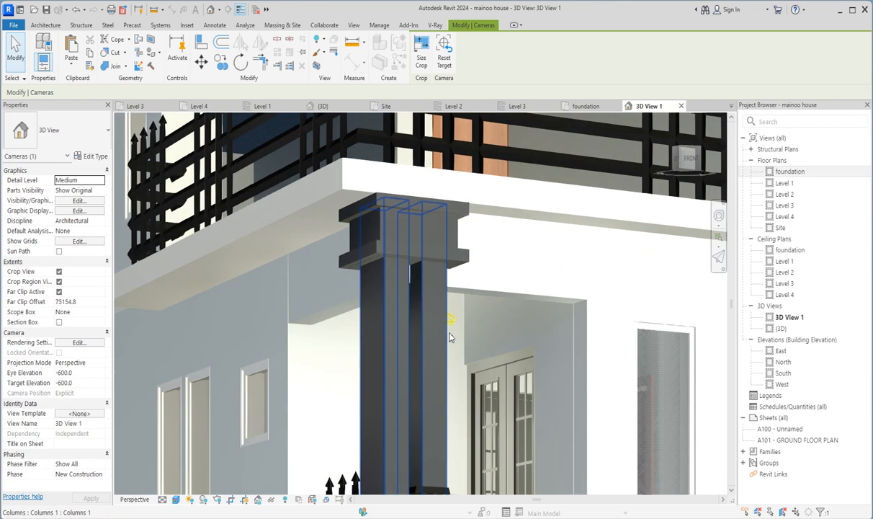
# Hide the entrance porch column shaft in the camera view.
pyautogui.scroll(-3, 451, 337)
pyautogui.click(424, 348)
pyautogui.rightClick(425, 345)
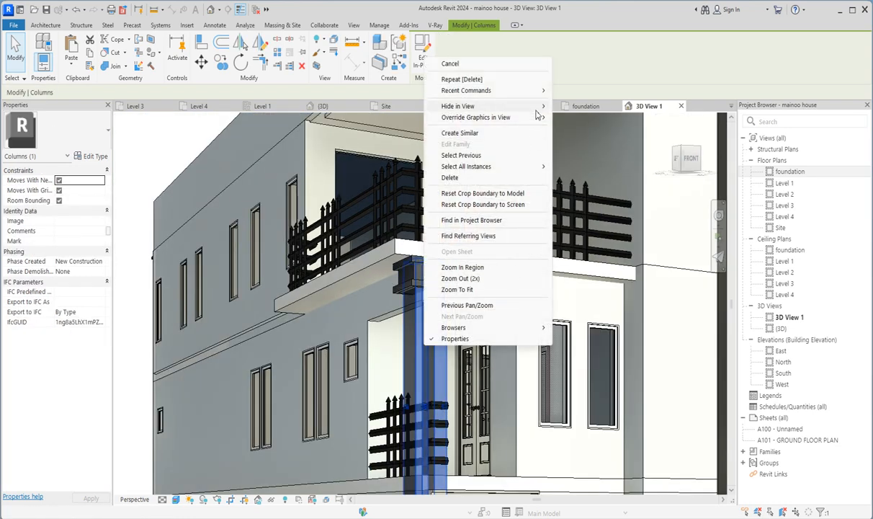
pyautogui.moveTo(516, 106)
pyautogui.click(581, 107)
# Examine the balcony and porch light fixtures and the underside of the balcony slab in the camera view.
pyautogui.scroll(5, 438, 301)
pyautogui.scroll(-6, 438, 301)
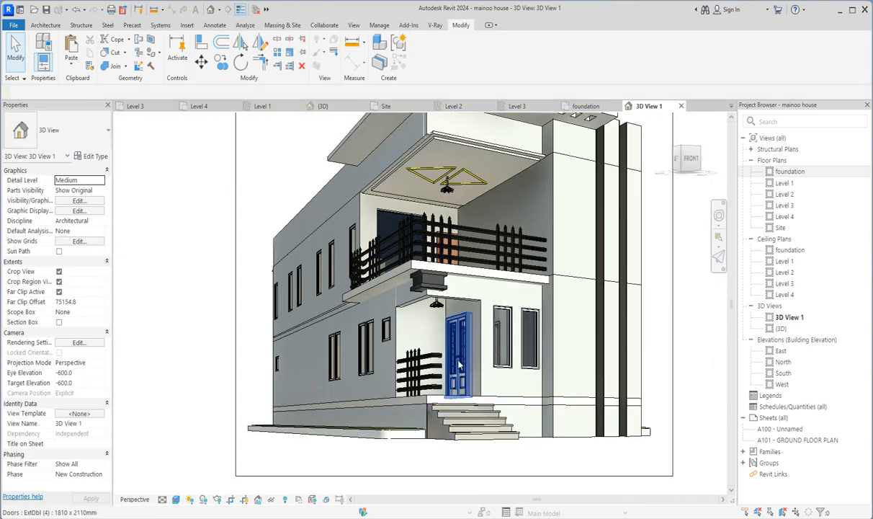
pyautogui.scroll(-2, 476, 165)
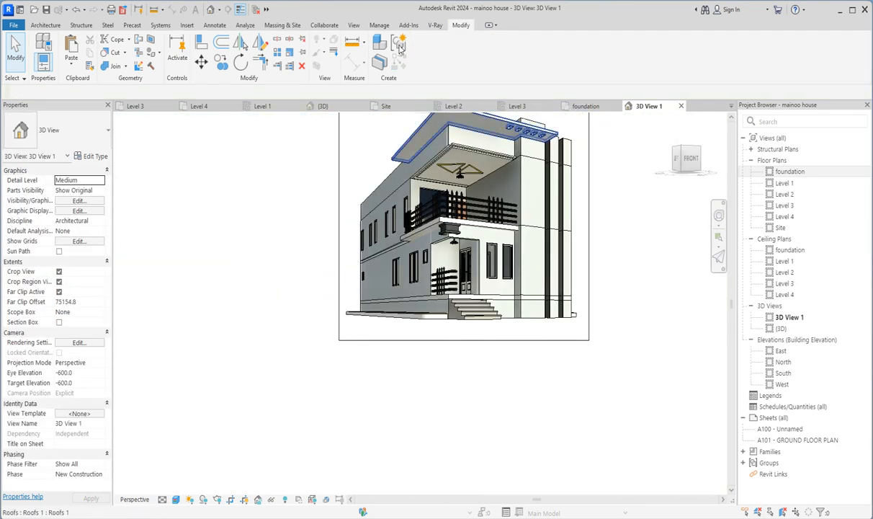
pyautogui.scroll(2, 474, 180)
pyautogui.scroll(2, 474, 180)
pyautogui.scroll(-4, 446, 159)
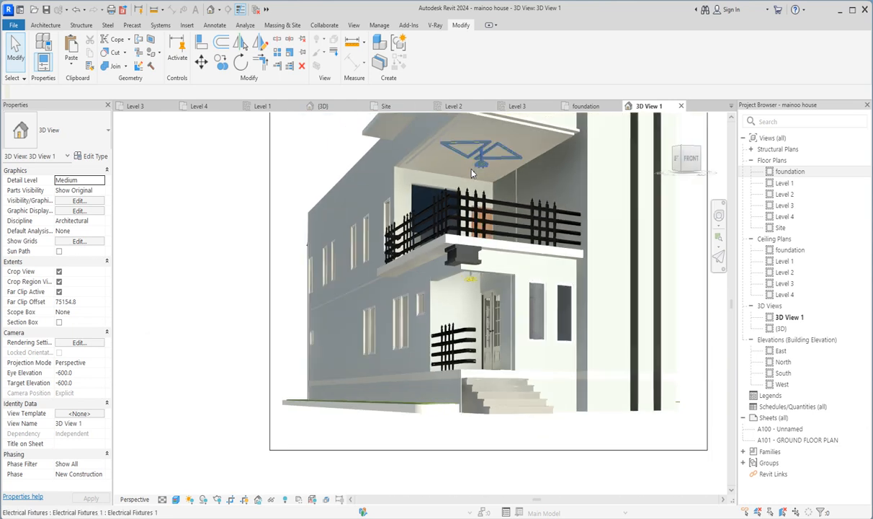
pyautogui.scroll(2, 456, 163)
pyautogui.scroll(5, 489, 251)
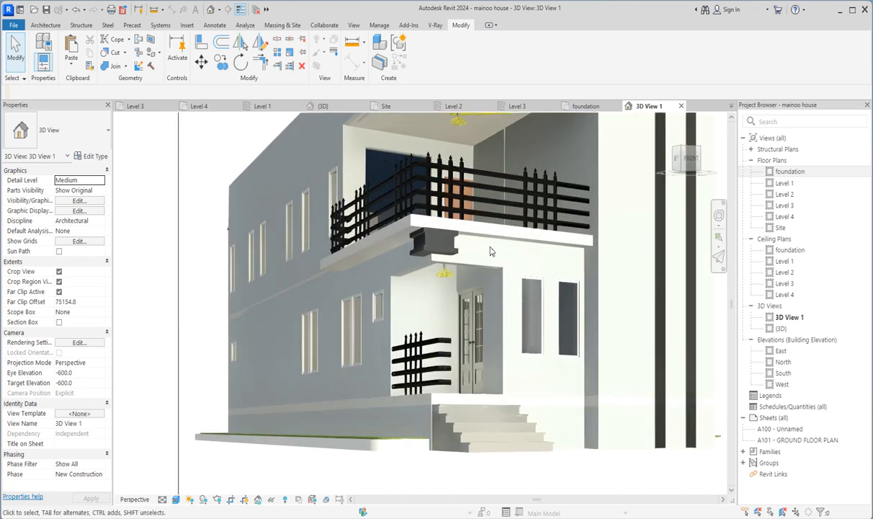
pyautogui.scroll(2, 515, 249)
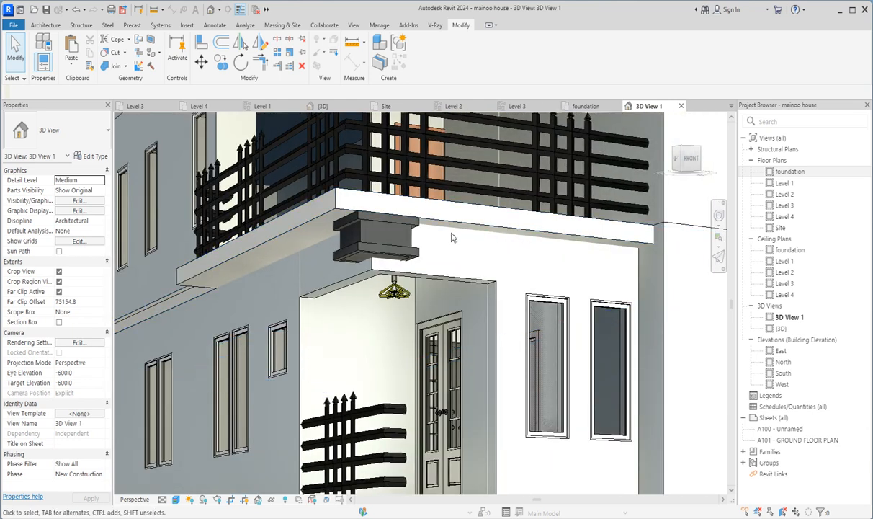
pyautogui.scroll(-5, 470, 235)
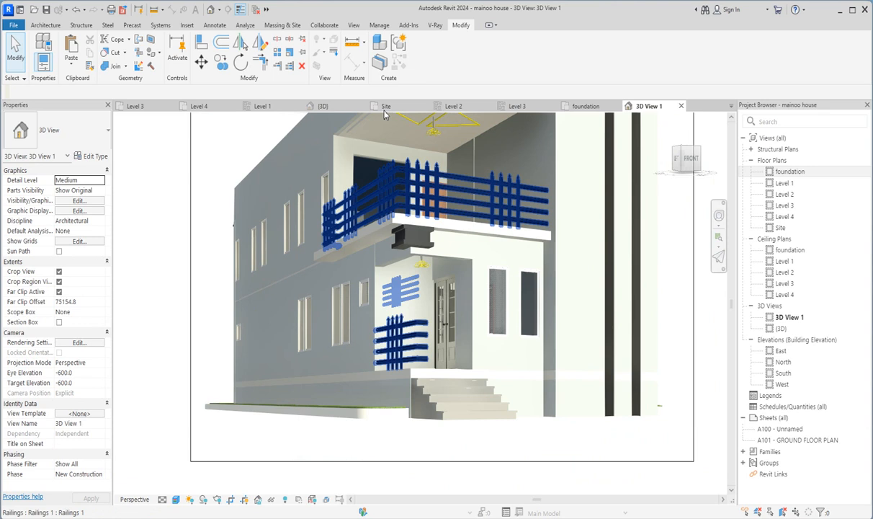
# Sketch a plain ceiling strip on Level 1, 1620 by 80 mm, along the outer face of the anti-room's front wall, and finish it.
pyautogui.doubleClick(785, 183)
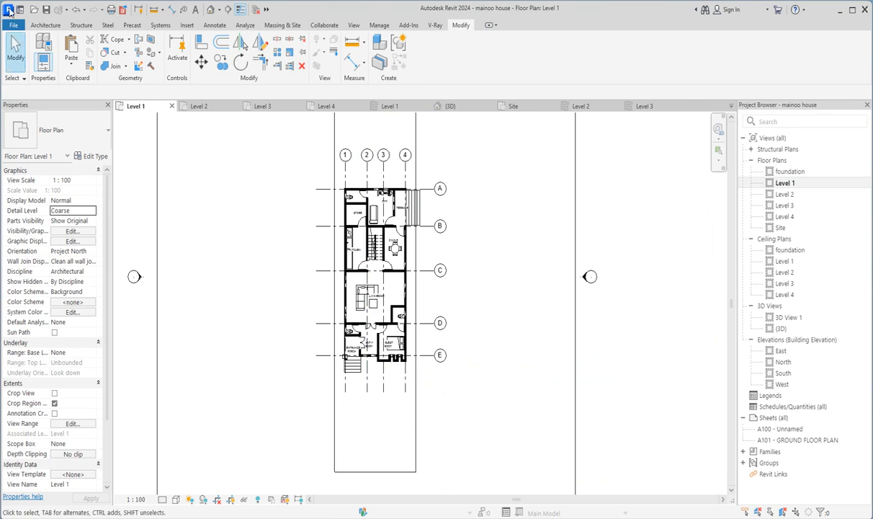
pyautogui.click(44, 25)
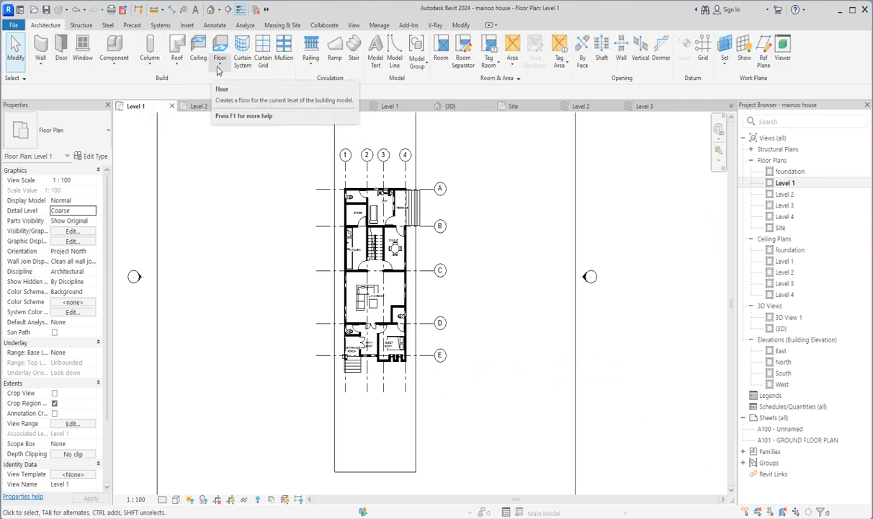
pyautogui.click(196, 52)
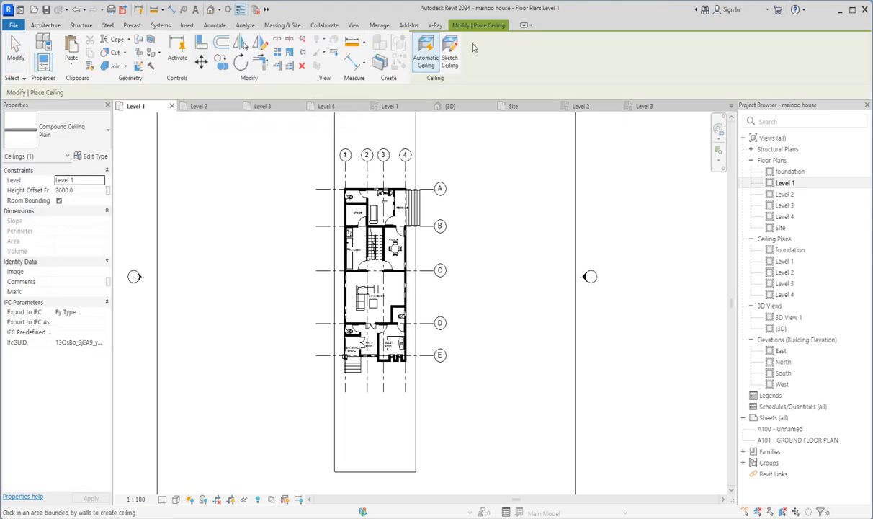
pyautogui.click(453, 64)
pyautogui.scroll(5, 362, 360)
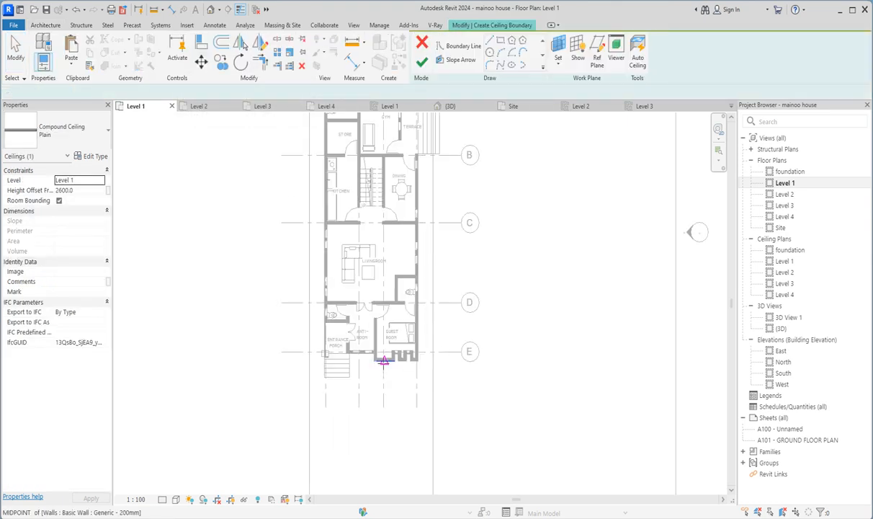
pyautogui.scroll(4, 363, 360)
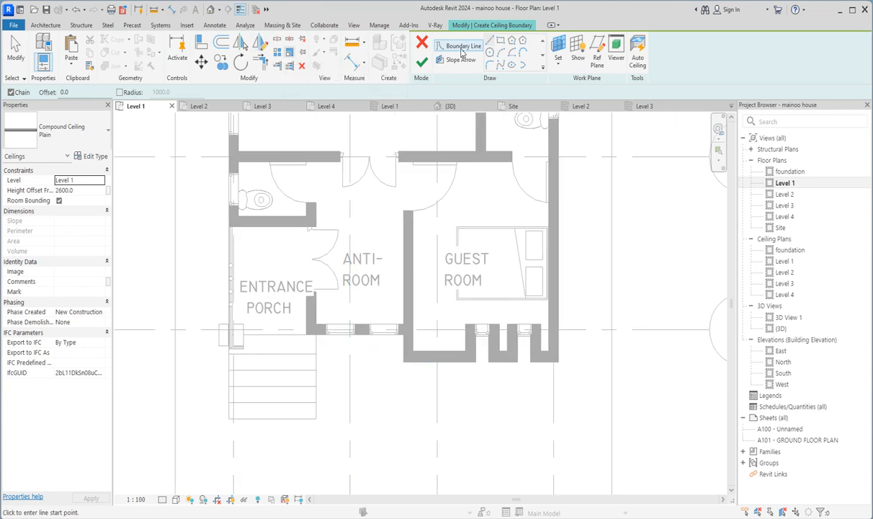
pyautogui.click(500, 41)
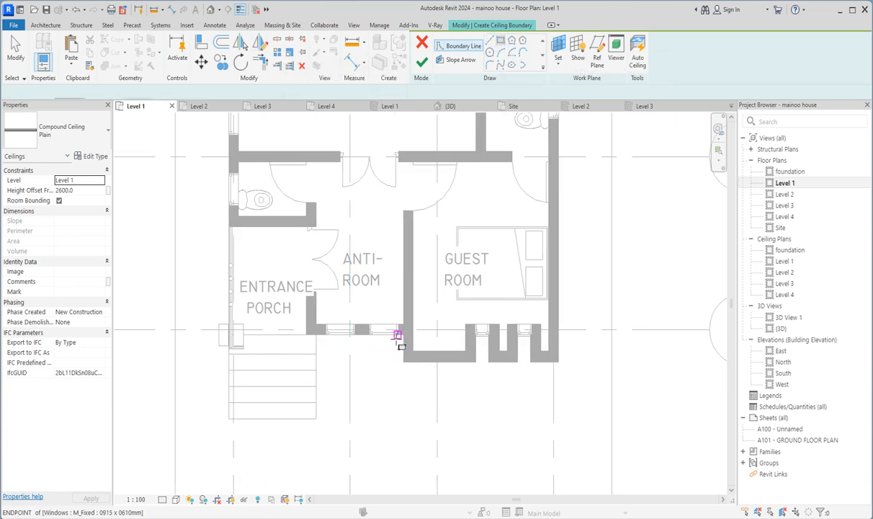
pyautogui.scroll(5, 401, 332)
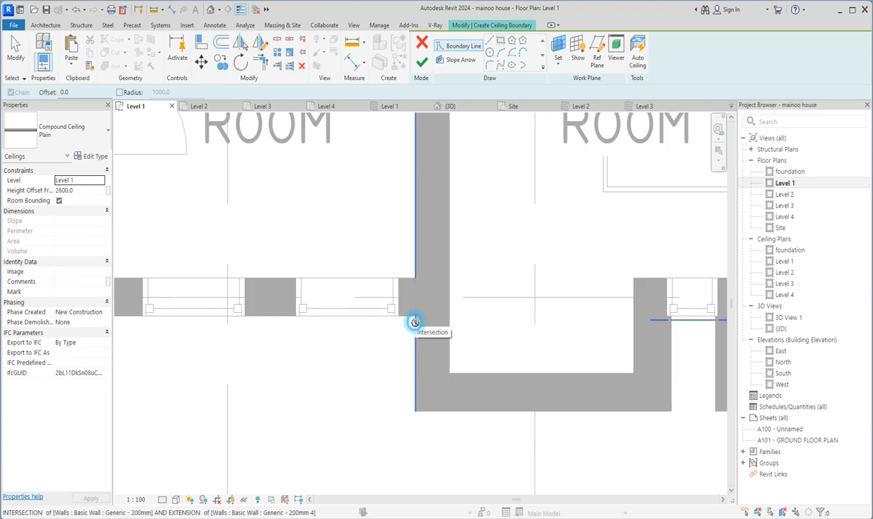
pyautogui.click(415, 322)
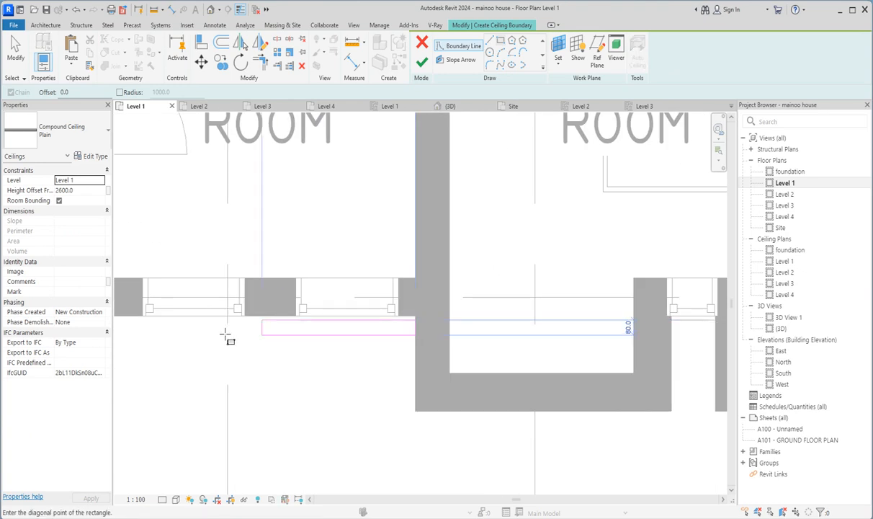
pyautogui.click(139, 334)
pyautogui.rightClick(320, 372)
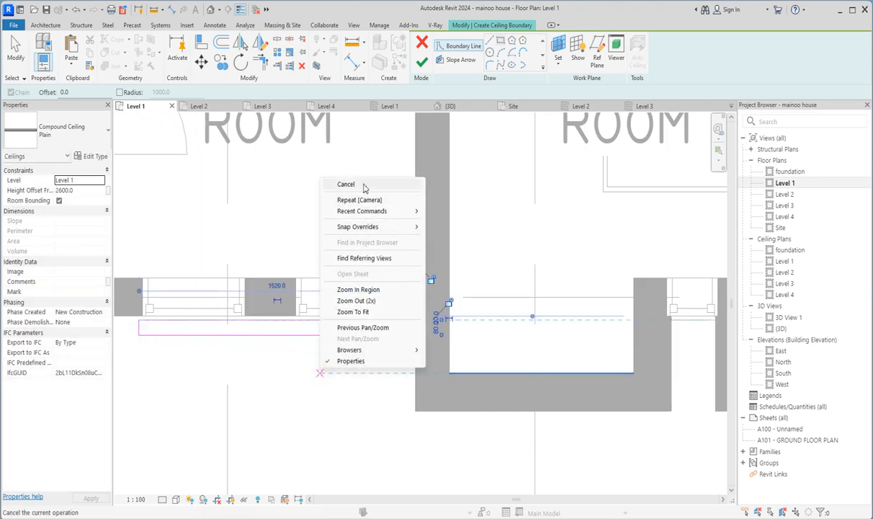
pyautogui.click(347, 185)
pyautogui.click(423, 65)
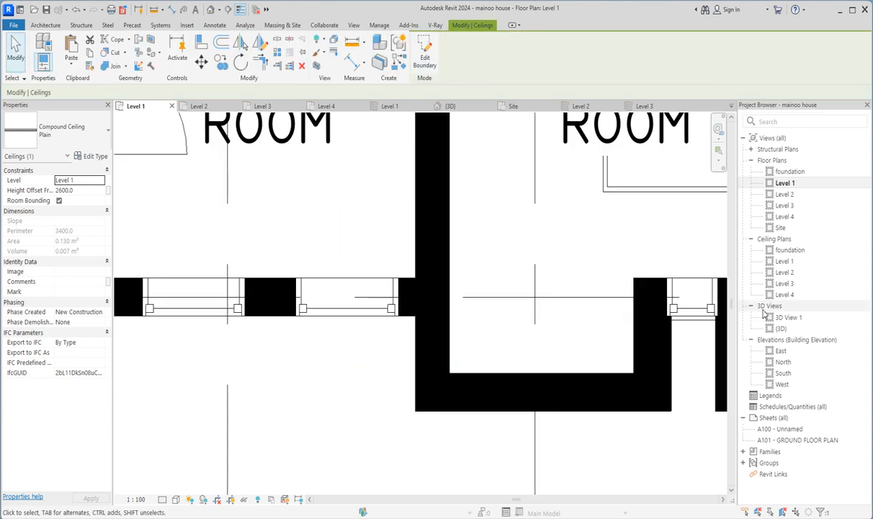
# Shift the ceiling strip west toward the porch column in the South elevation and raise it to a height offset of 2700.
pyautogui.doubleClick(784, 372)
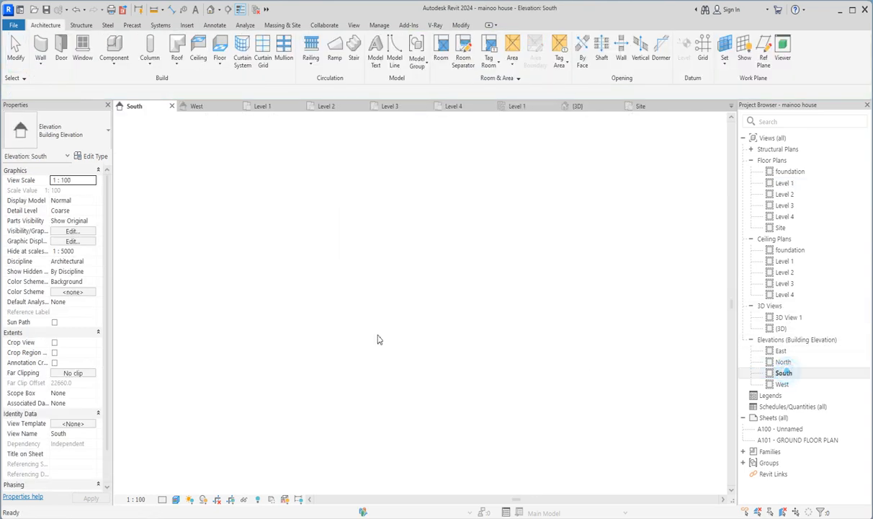
pyautogui.scroll(4, 508, 304)
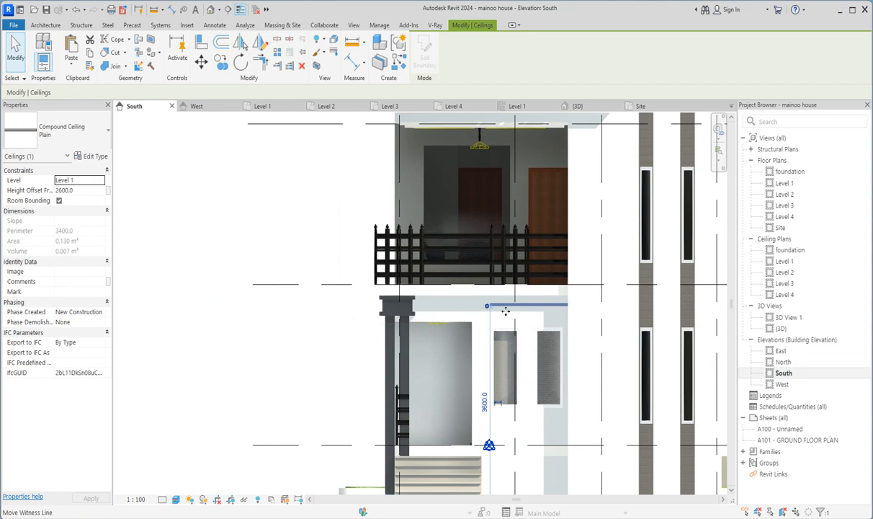
pyautogui.moveTo(517, 293); pyautogui.dragTo(439, 297)
pyautogui.scroll(4, 439, 297)
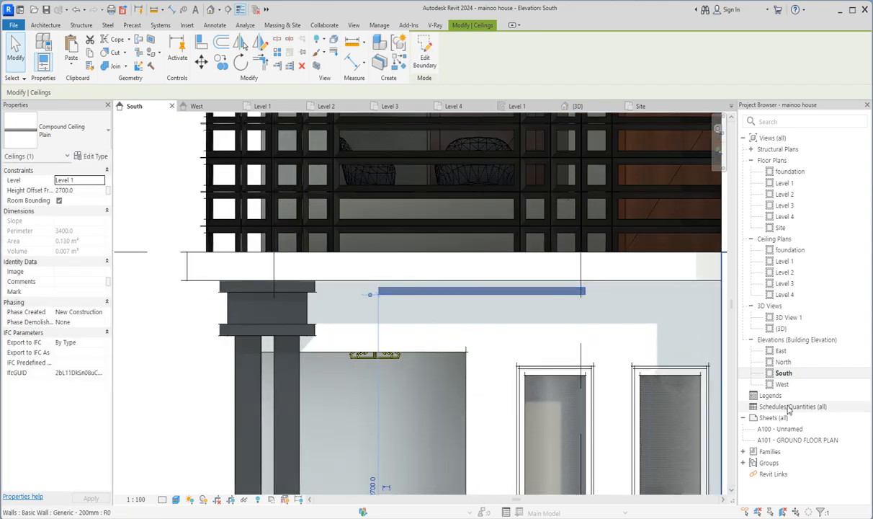
# Set the ceiling strip's height offset from Level 1 to 2750, working in the 3D View 1 camera view.
pyautogui.doubleClick(789, 317)
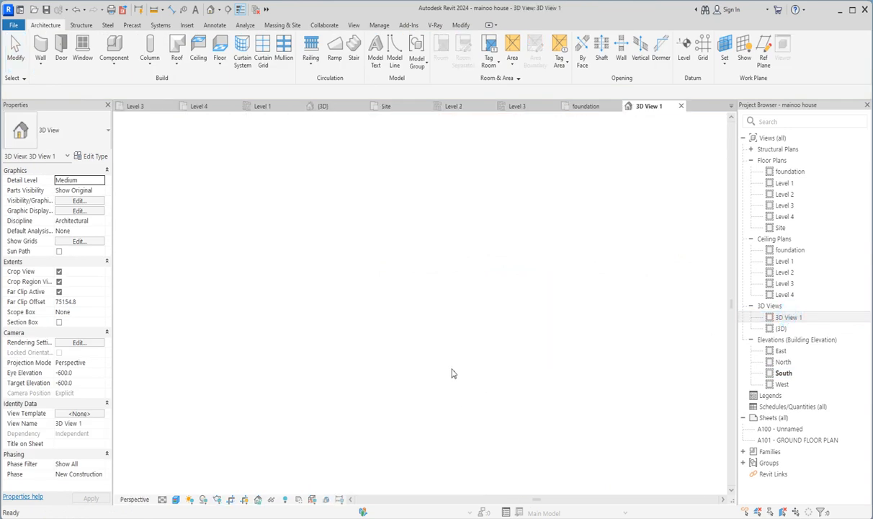
pyautogui.scroll(6, 495, 269)
pyautogui.click(495, 268)
pyautogui.click(502, 235)
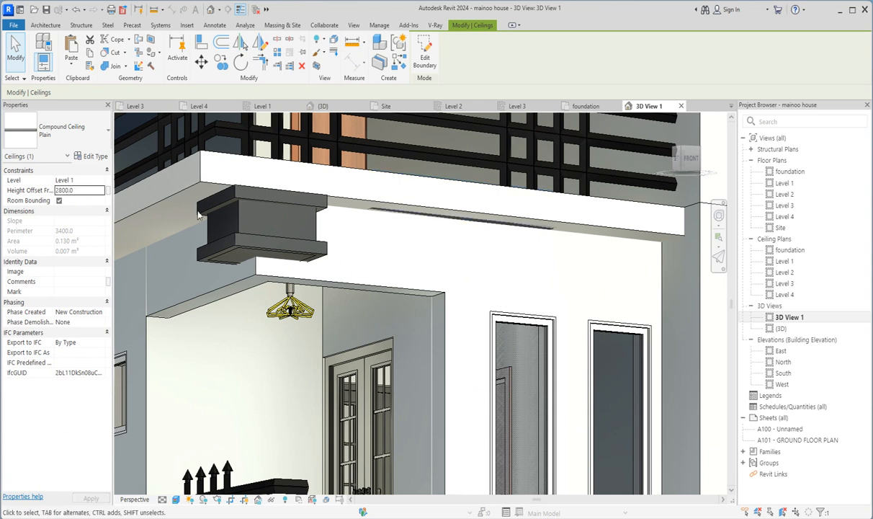
pyautogui.click(84, 191)
pyautogui.click(507, 268)
pyautogui.scroll(-5, 449, 274)
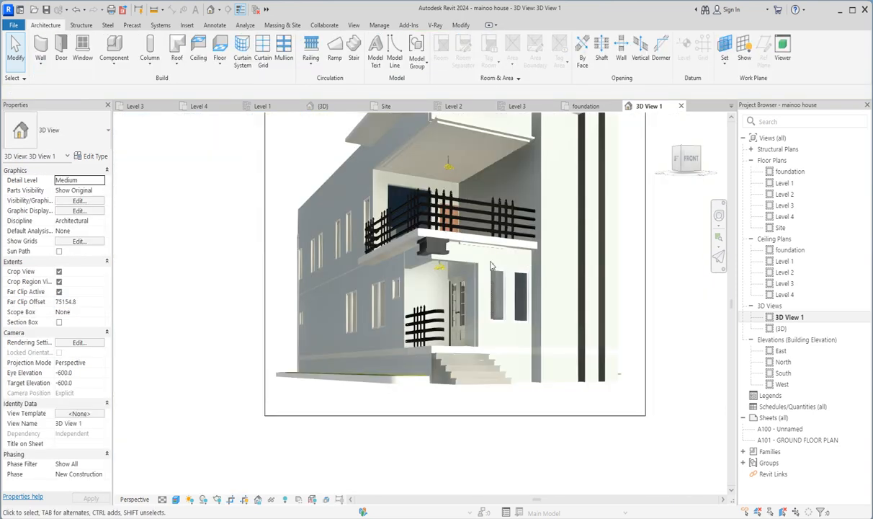
# Duplicate the selected ceiling strip's type as Plain 2.
pyautogui.scroll(6, 503, 270)
pyautogui.click(504, 267)
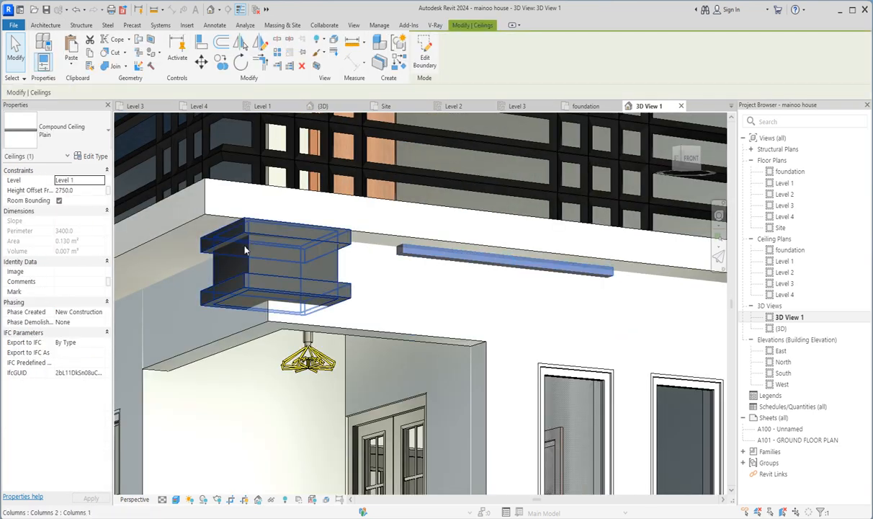
pyautogui.click(94, 156)
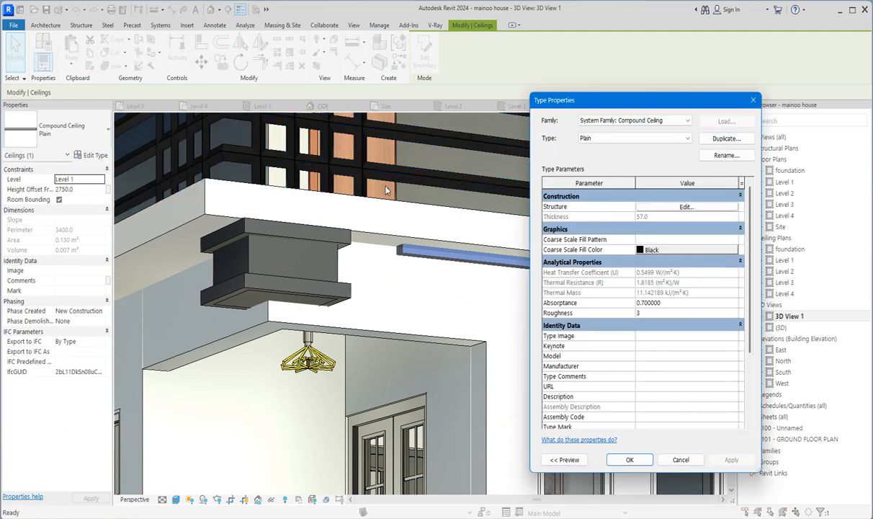
pyautogui.click(733, 141)
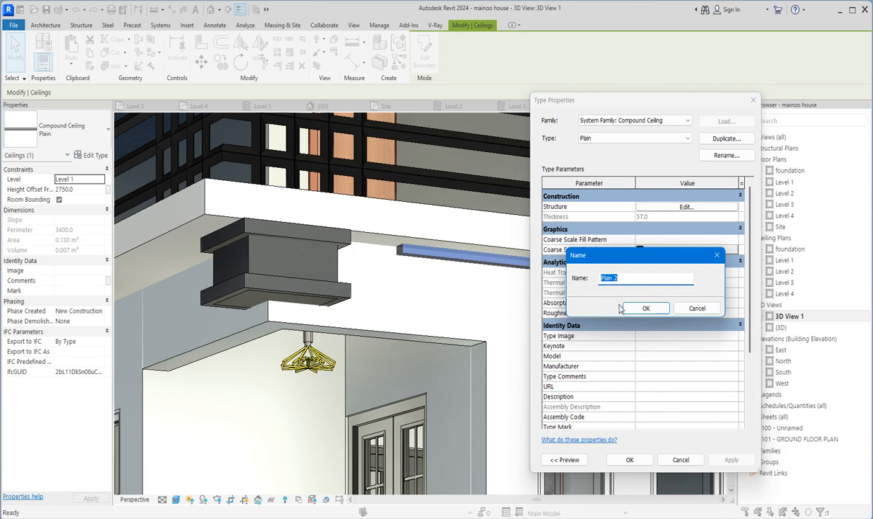
pyautogui.click(647, 308)
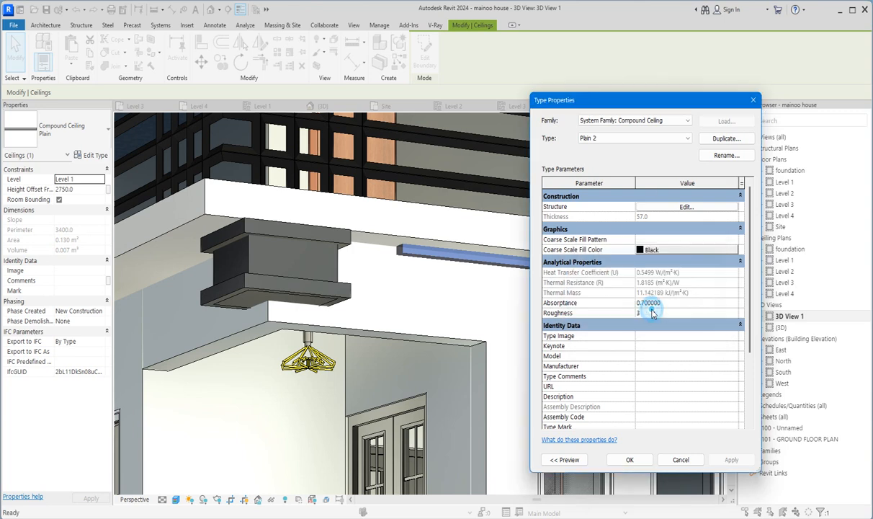
# In the Plain 2 ceiling's layer structure, duplicate the 45 mm layer's Metal Stud Layer material together with its assets.
pyautogui.click(686, 207)
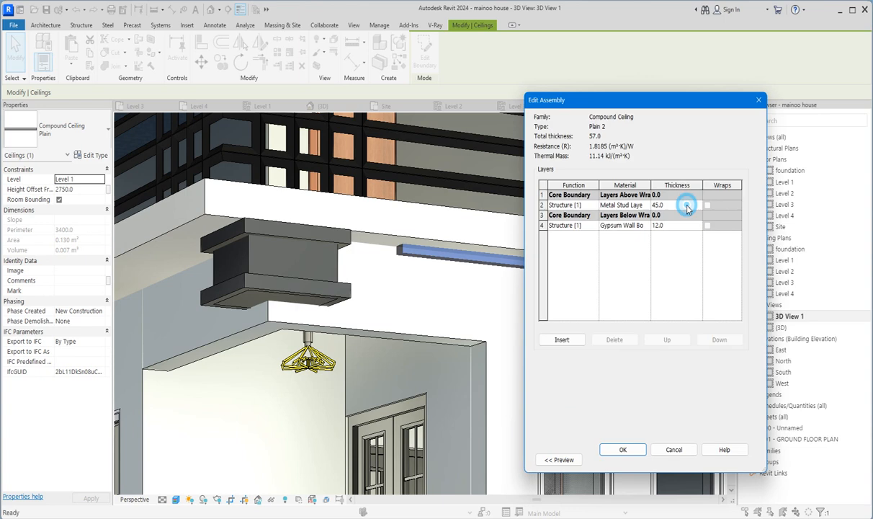
pyautogui.click(648, 205)
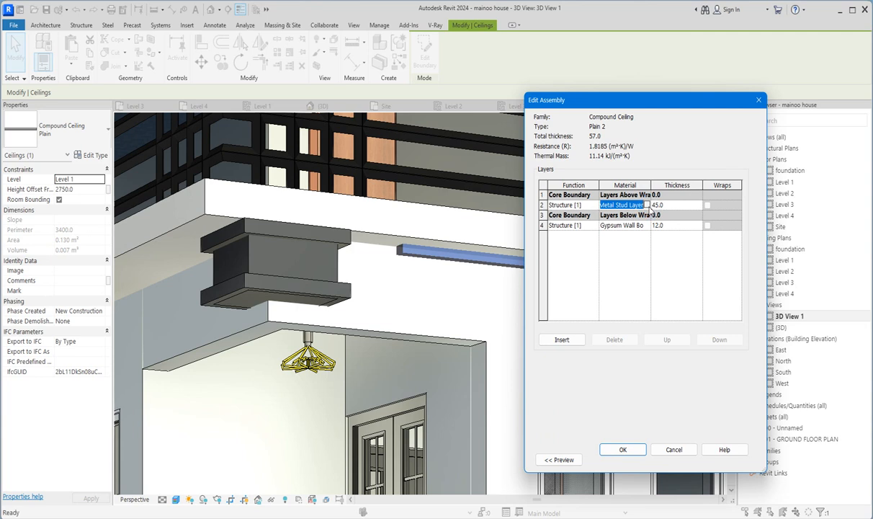
pyautogui.click(649, 205)
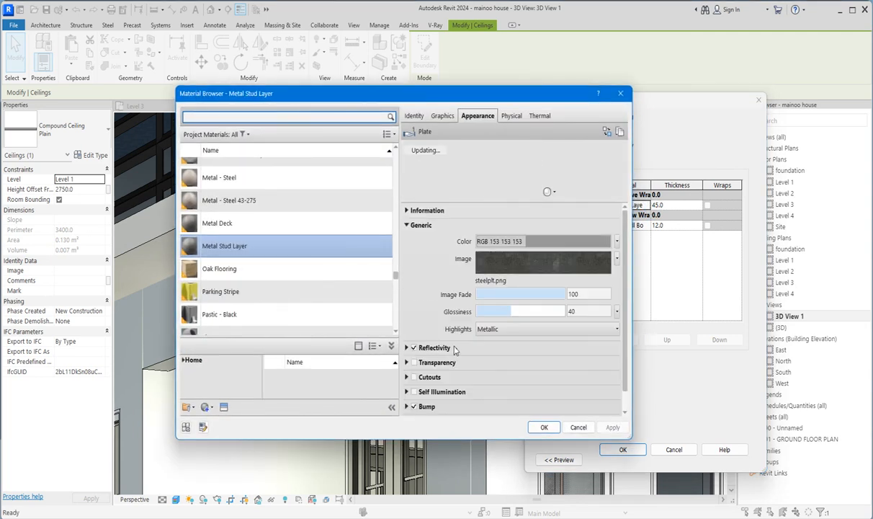
pyautogui.click(249, 234)
pyautogui.rightClick(233, 238)
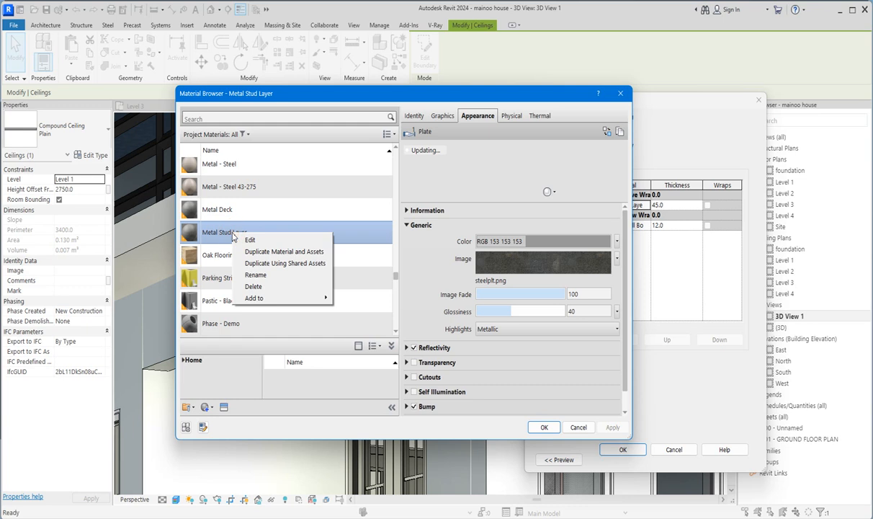
pyautogui.click(277, 249)
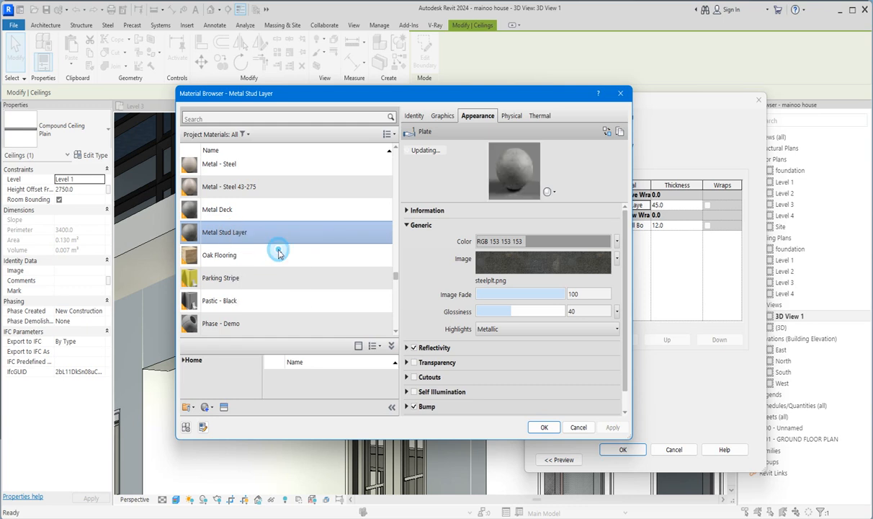
# Replace the duplicated stud material's appearance with the metallic paint Flaked Satin - Black, keep its colour black, and assign it to the 45 mm layer.
pyautogui.click(608, 132)
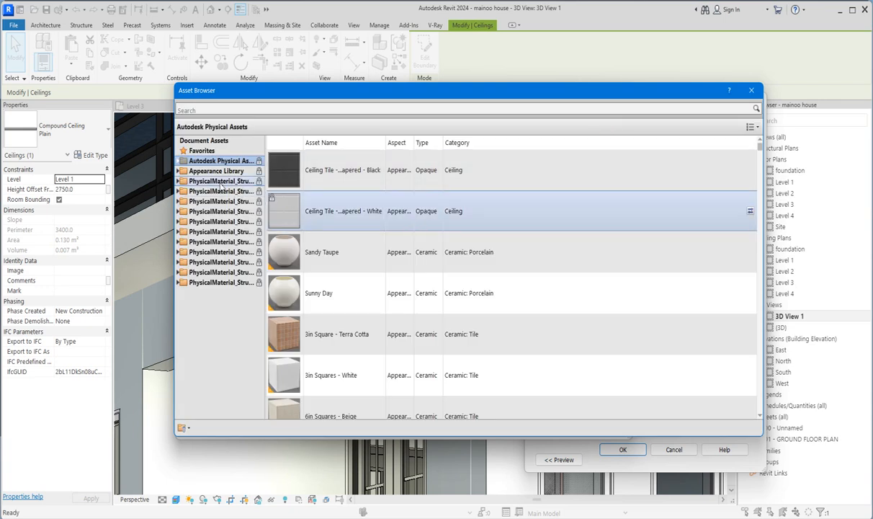
pyautogui.click(178, 172)
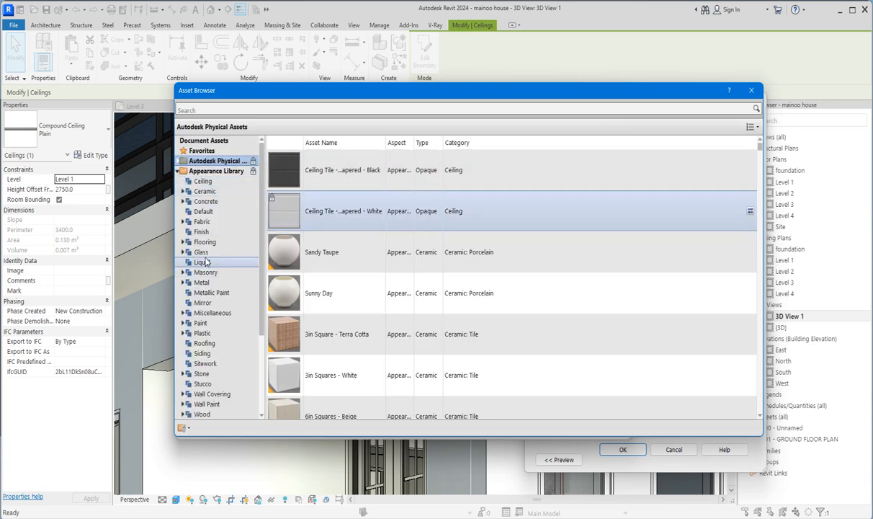
pyautogui.click(213, 211)
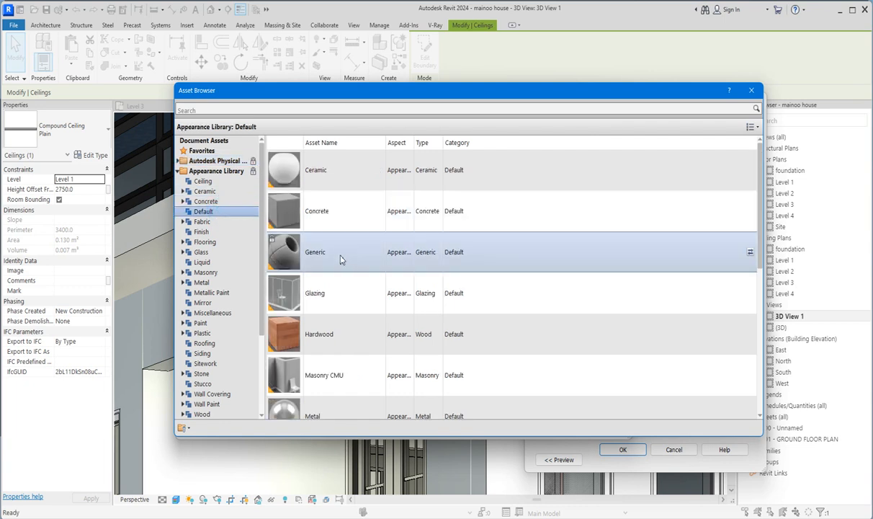
pyautogui.scroll(-5, 344, 254)
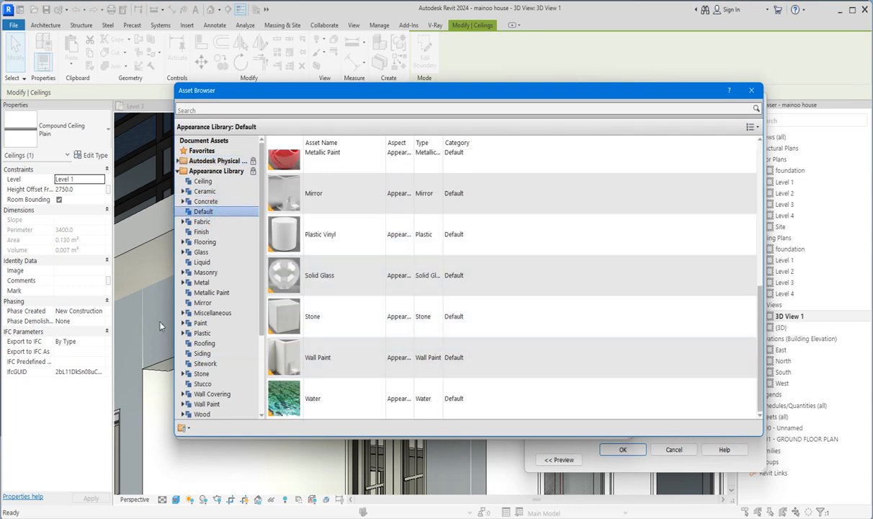
pyautogui.click(213, 292)
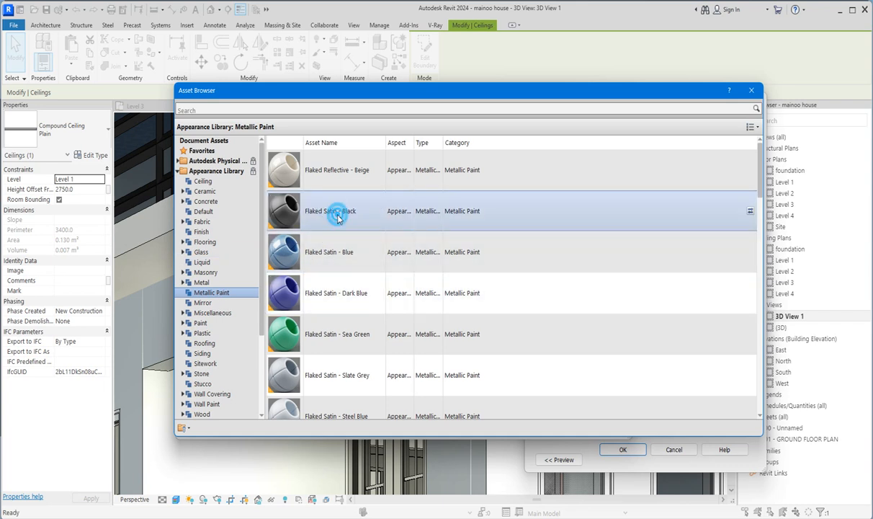
pyautogui.click(750, 90)
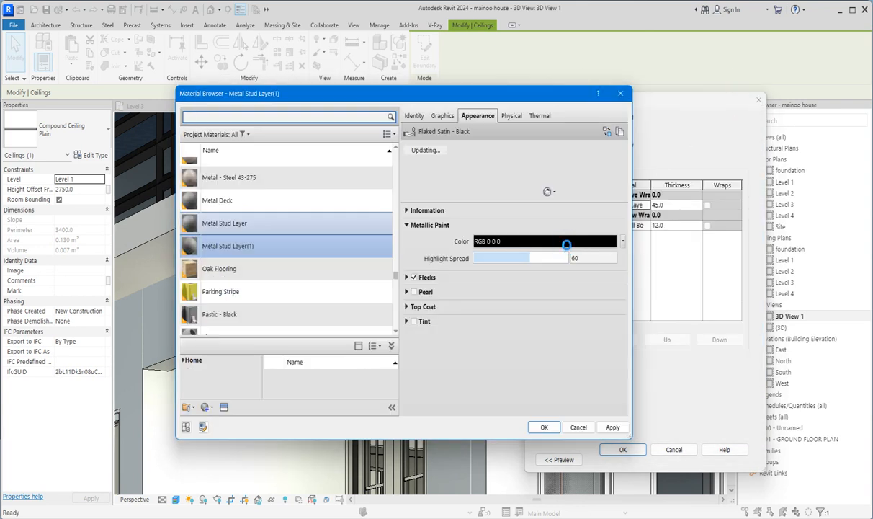
pyautogui.click(566, 243)
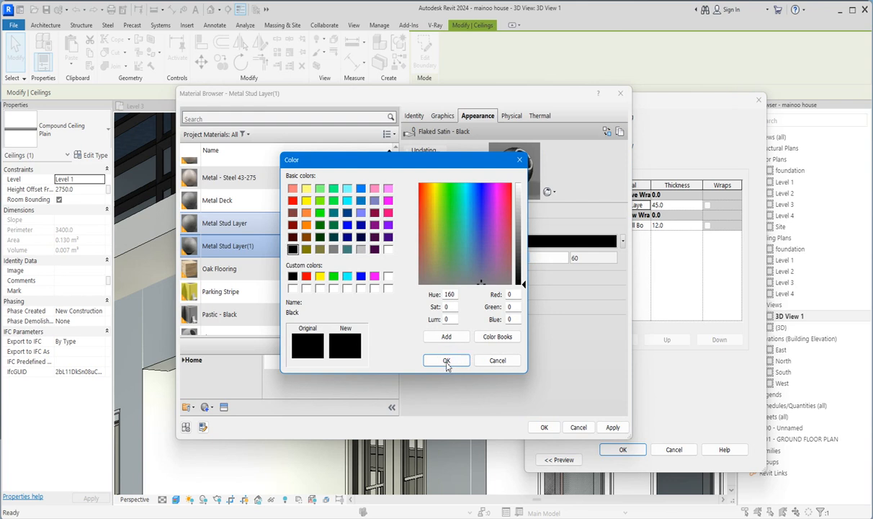
pyautogui.click(446, 361)
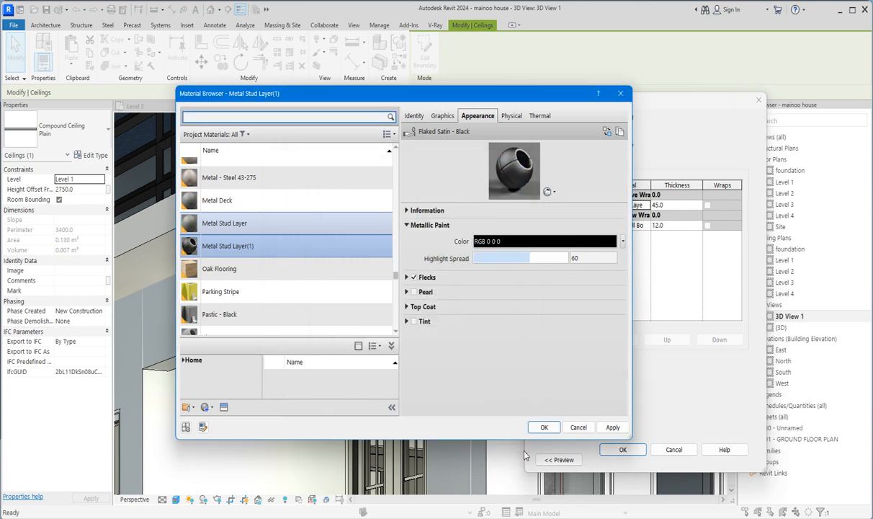
pyautogui.click(545, 427)
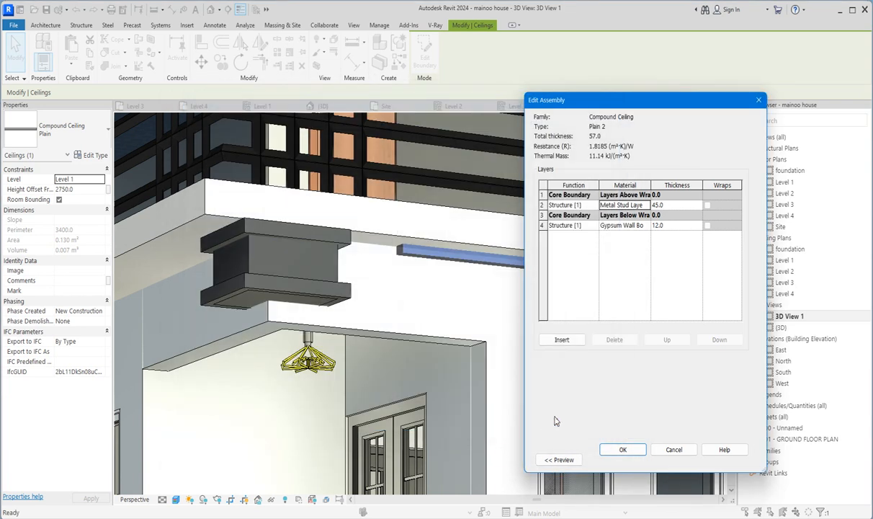
# Duplicate the Gypsum Wall Board material with its assets for the 12 mm layer of Plain 2.
pyautogui.click(648, 226)
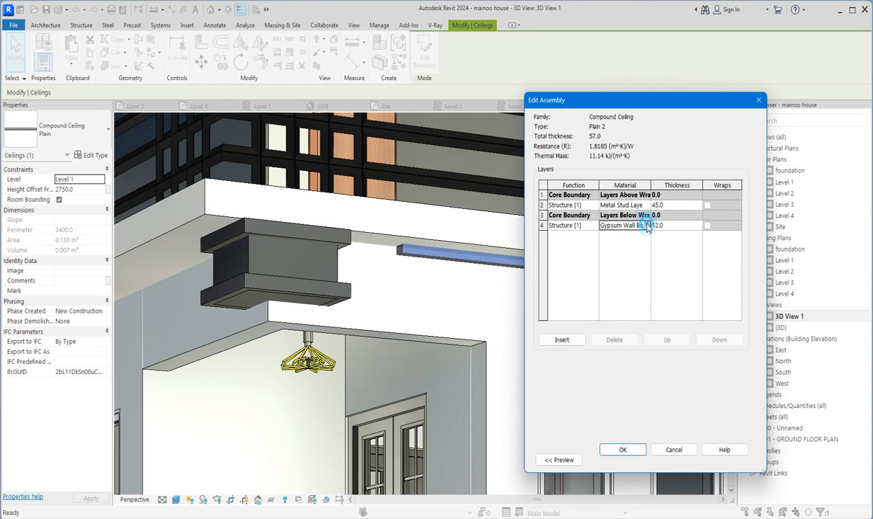
pyautogui.click(648, 226)
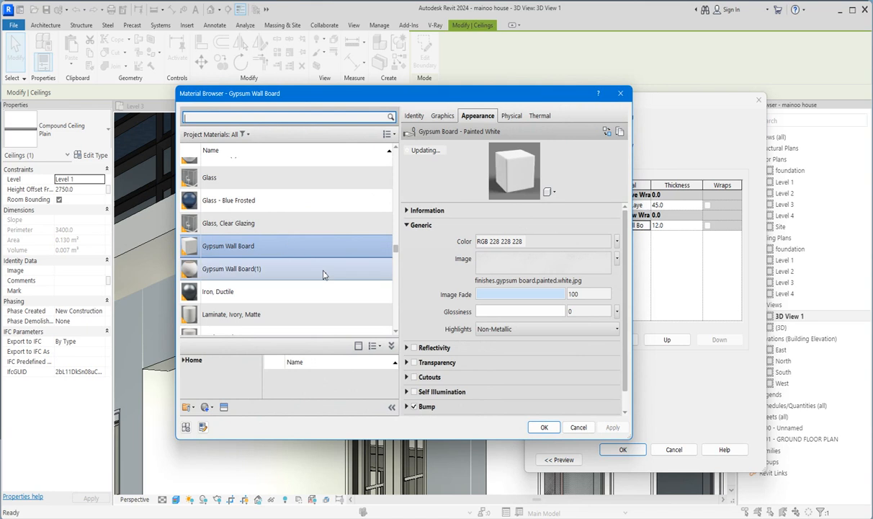
pyautogui.rightClick(234, 247)
pyautogui.click(273, 263)
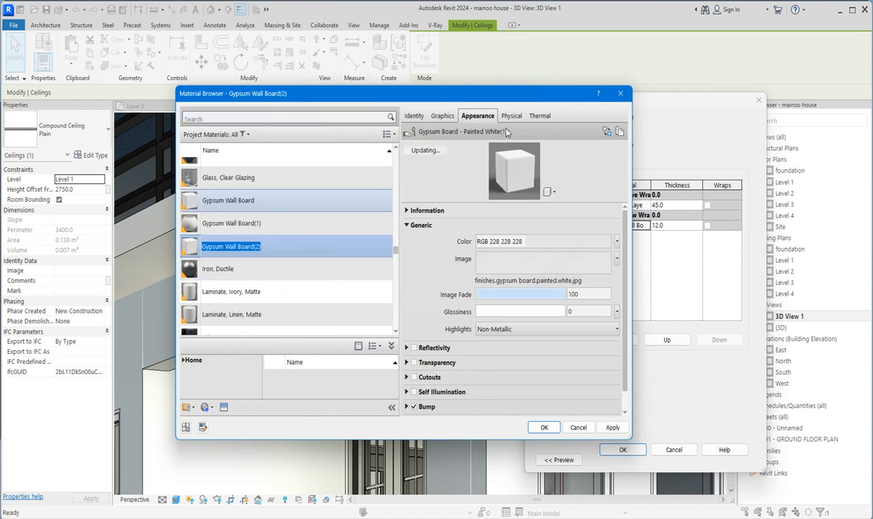
# Give the duplicated gypsum material the Flaked Satin - Black metallic paint appearance and apply the new structure to the Plain 2 ceiling type.
pyautogui.click(608, 132)
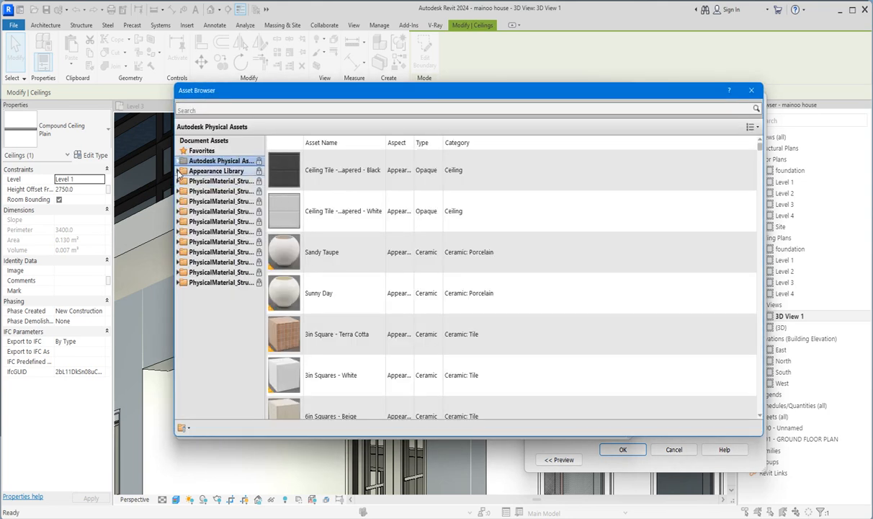
pyautogui.click(179, 171)
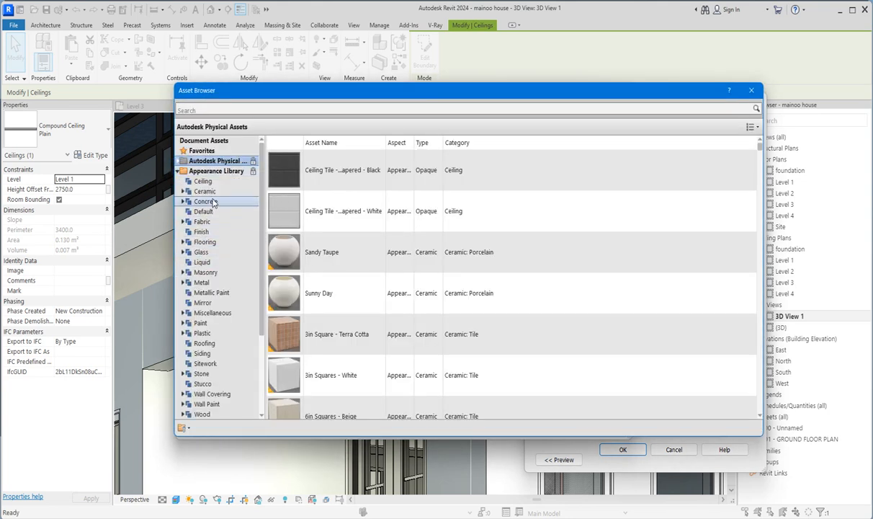
pyautogui.click(212, 293)
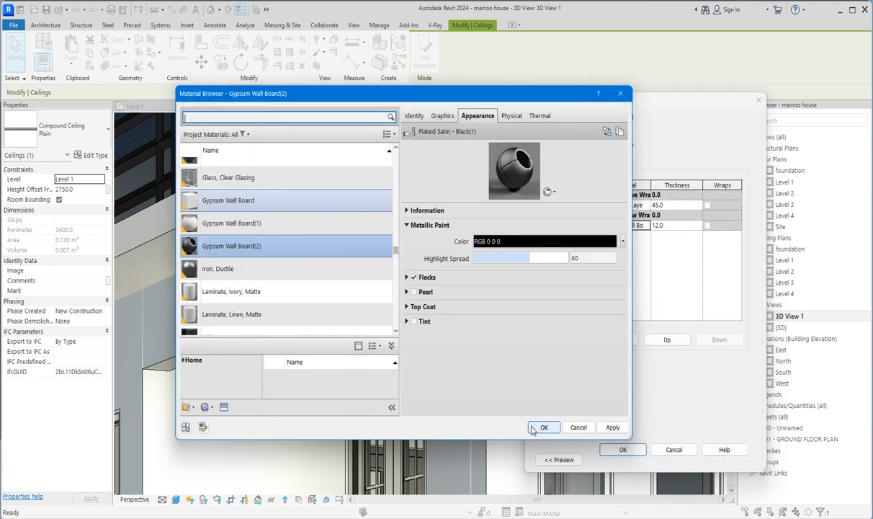
pyautogui.click(542, 428)
pyautogui.click(619, 449)
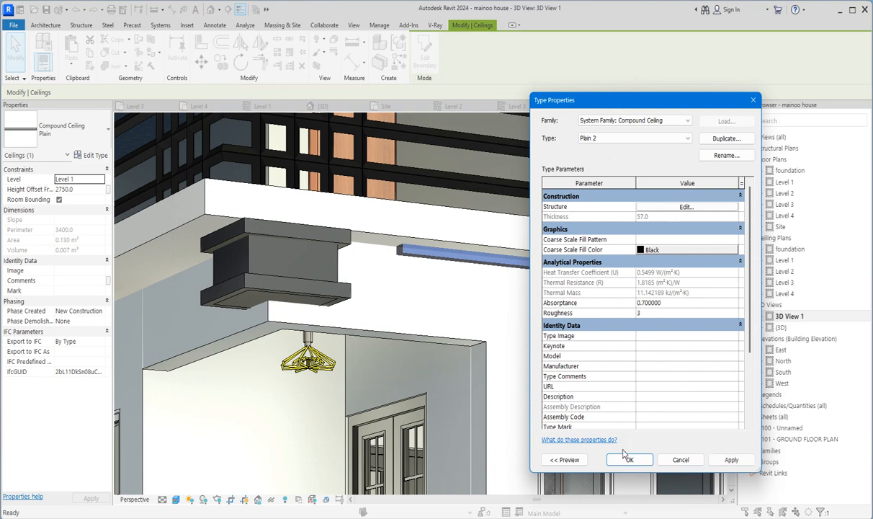
pyautogui.click(626, 456)
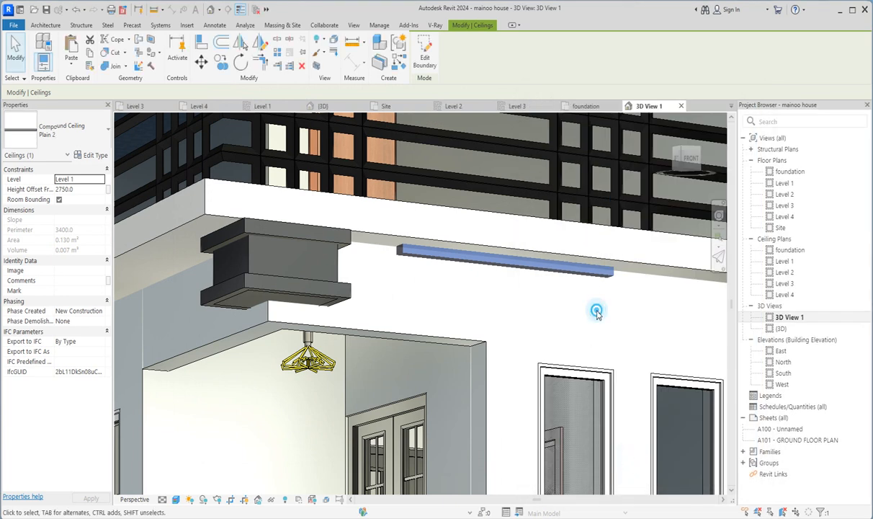
# Examine the ceiling strip under the balcony in the camera view and on the Level 1 reflected ceiling plan.
pyautogui.press('Escape')
pyautogui.scroll(-6, 496, 170)
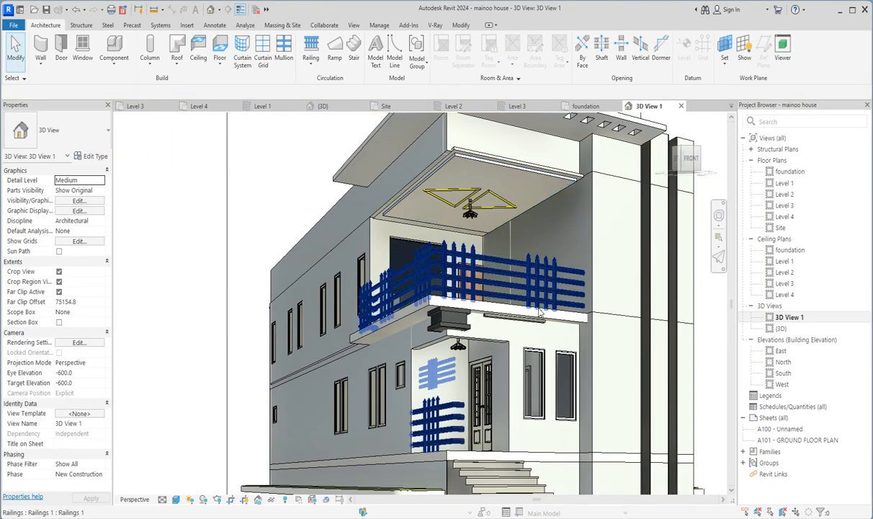
pyautogui.scroll(2, 529, 347)
pyautogui.scroll(2, 537, 338)
pyautogui.scroll(2, 542, 328)
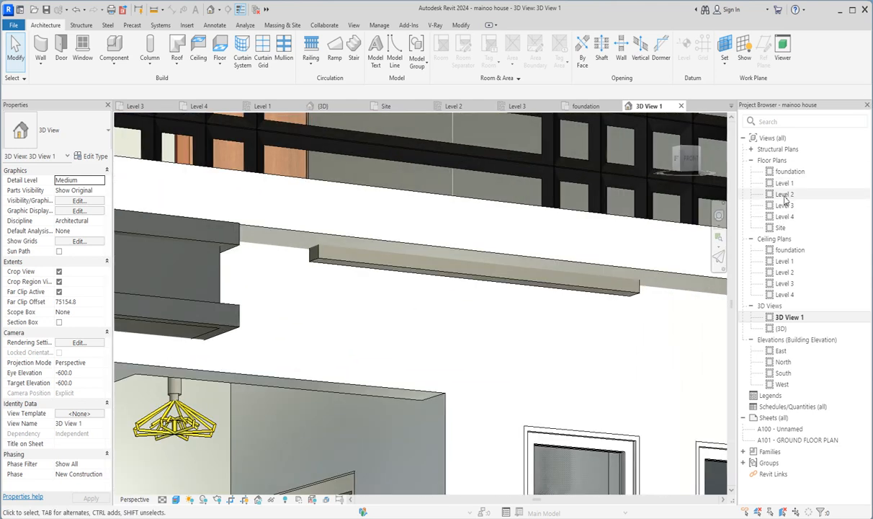
pyautogui.doubleClick(785, 261)
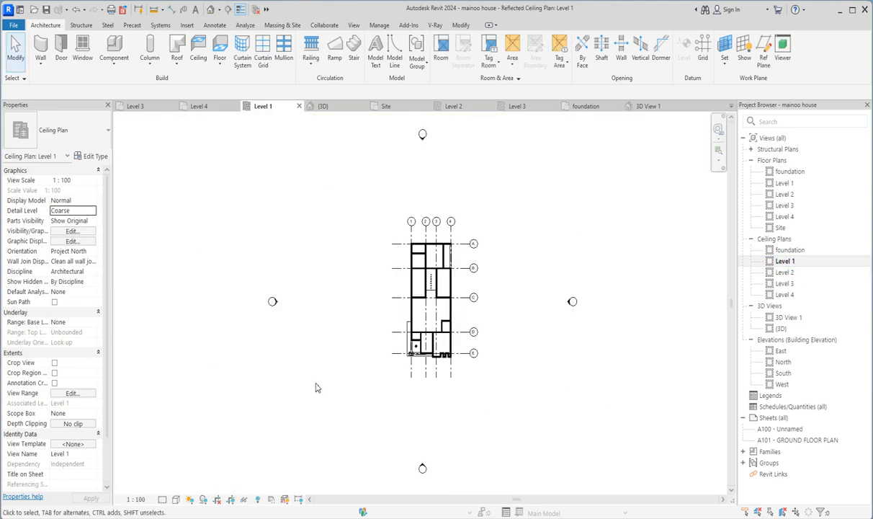
pyautogui.scroll(4, 426, 358)
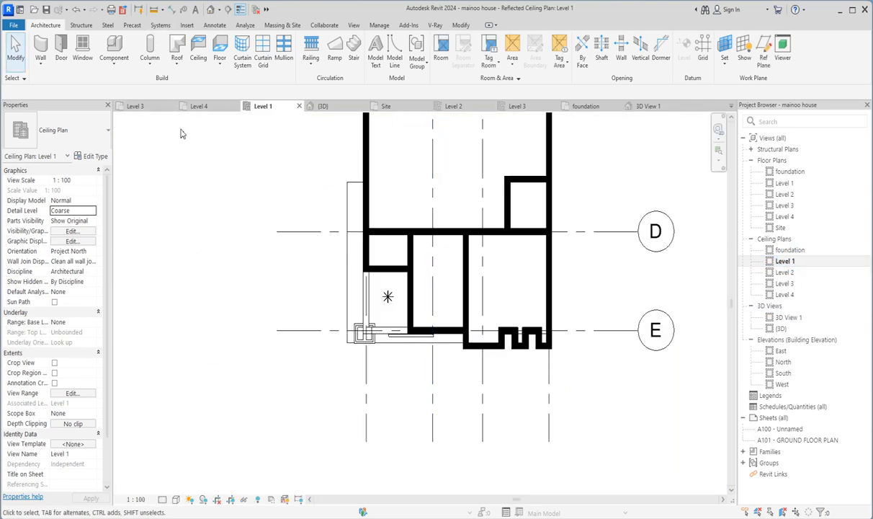
pyautogui.scroll(5, 383, 297)
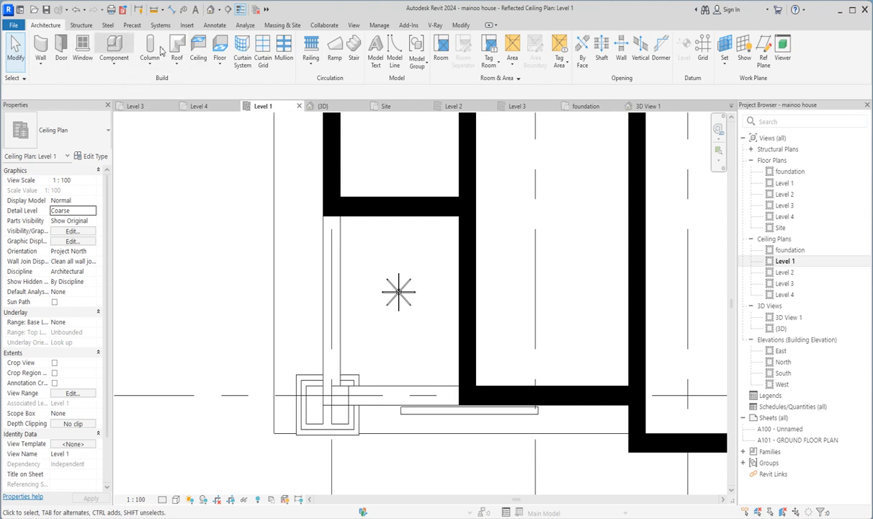
# Start an in-place model in the Electrical Fixtures category from the South elevation, accepting the default name.
pyautogui.doubleClick(783, 372)
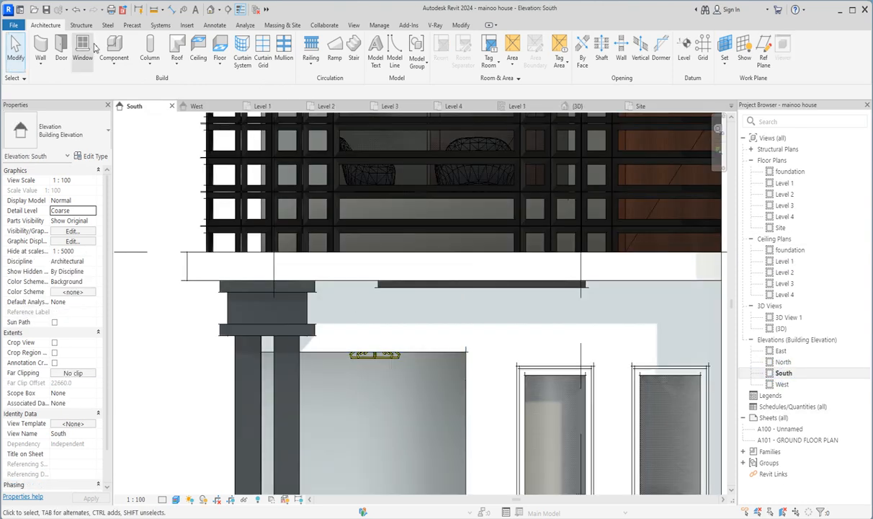
pyautogui.click(113, 66)
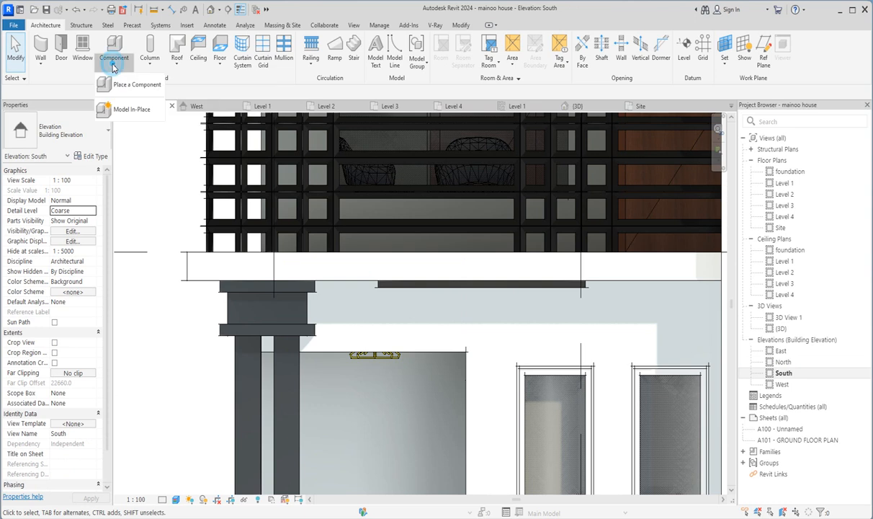
pyautogui.click(128, 109)
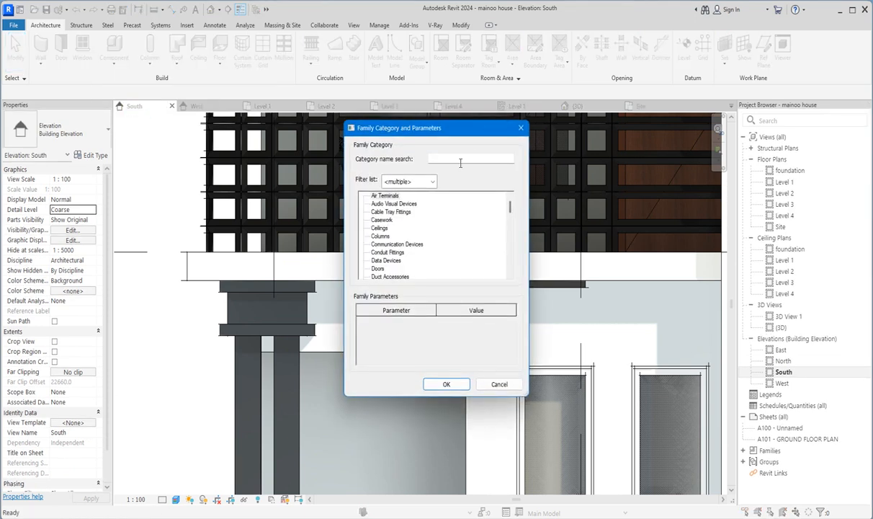
pyautogui.scroll(-4, 390, 254)
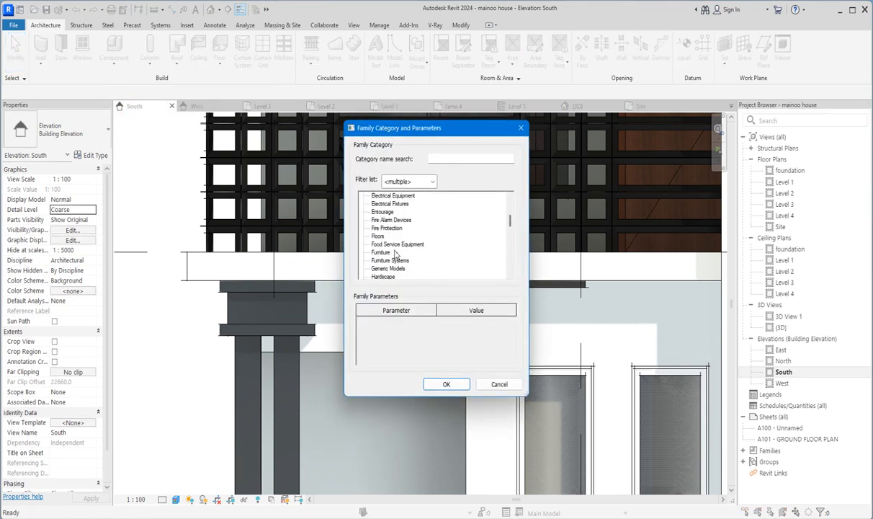
pyautogui.click(400, 198)
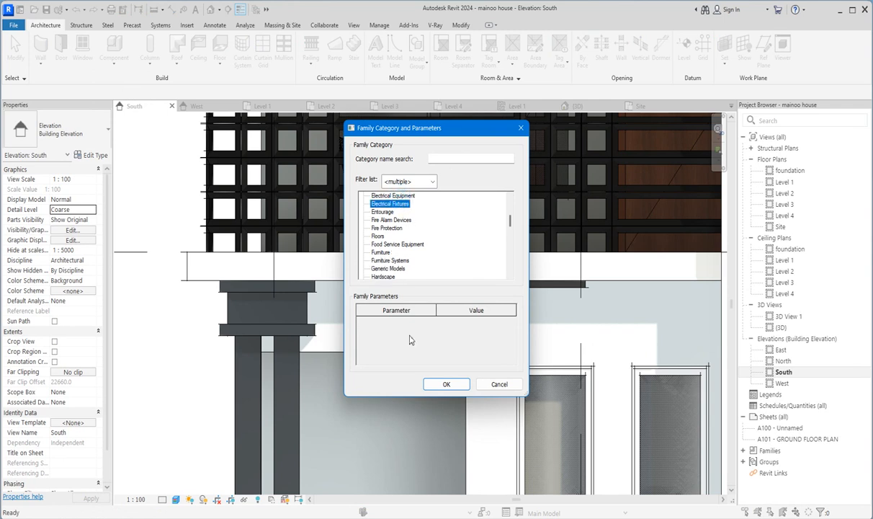
pyautogui.click(448, 384)
pyautogui.click(435, 284)
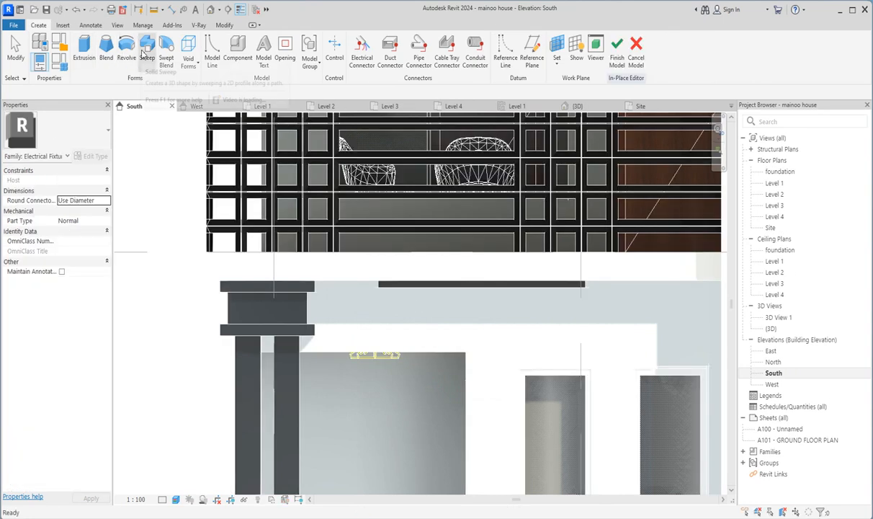
# Start a solid Revolve with its work plane picked on the Generic - 200mm wall face below the balcony.
pyautogui.click(123, 63)
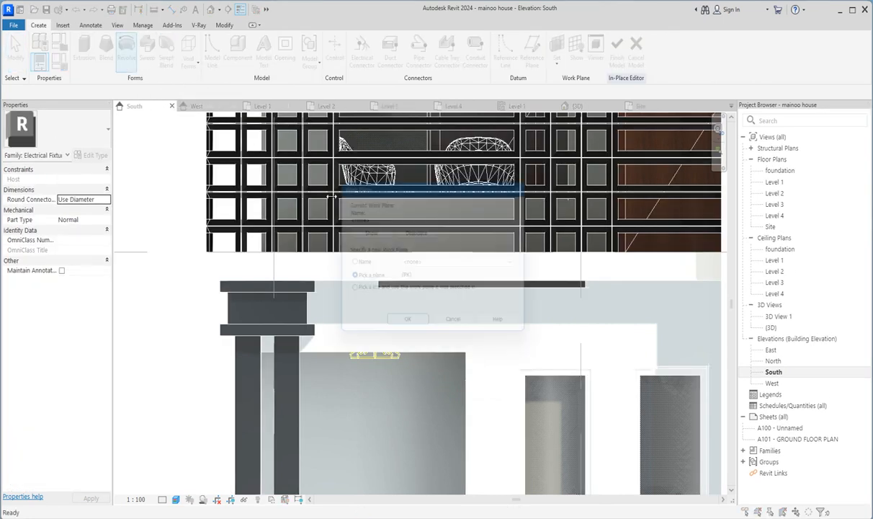
pyautogui.click(407, 328)
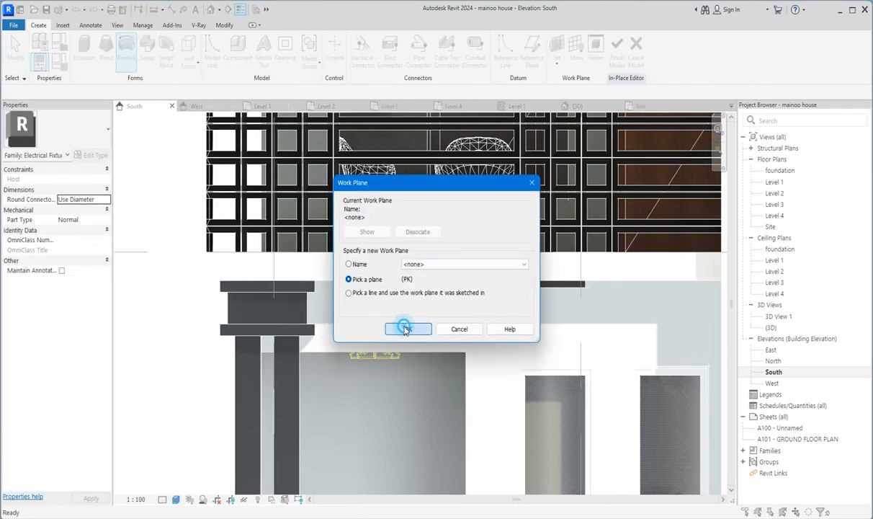
pyautogui.click(414, 349)
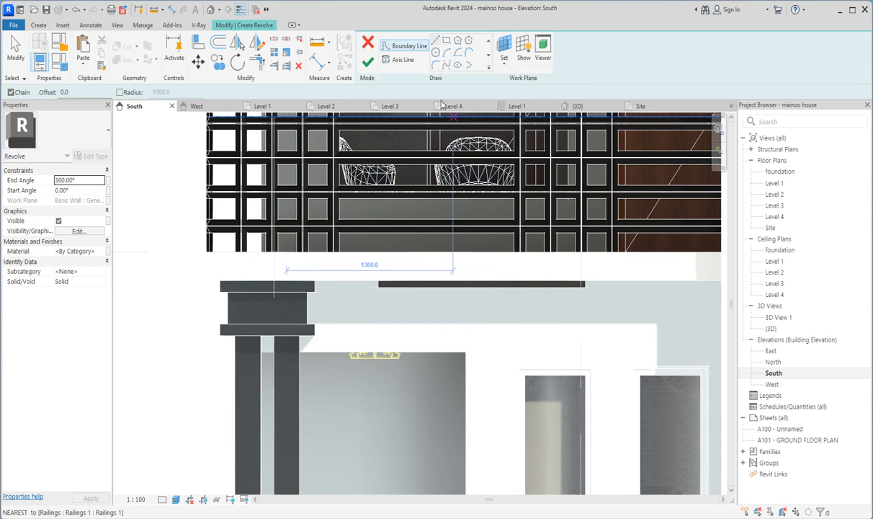
# Draw the revolve's vertical axis line 180 mm down from the underside of the black ceiling strip.
pyautogui.click(401, 61)
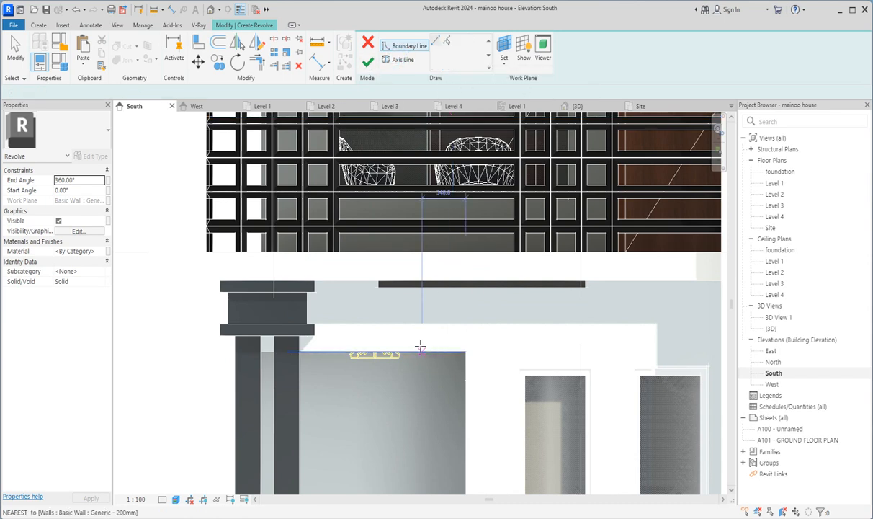
pyautogui.scroll(3, 421, 298)
pyautogui.click(394, 281)
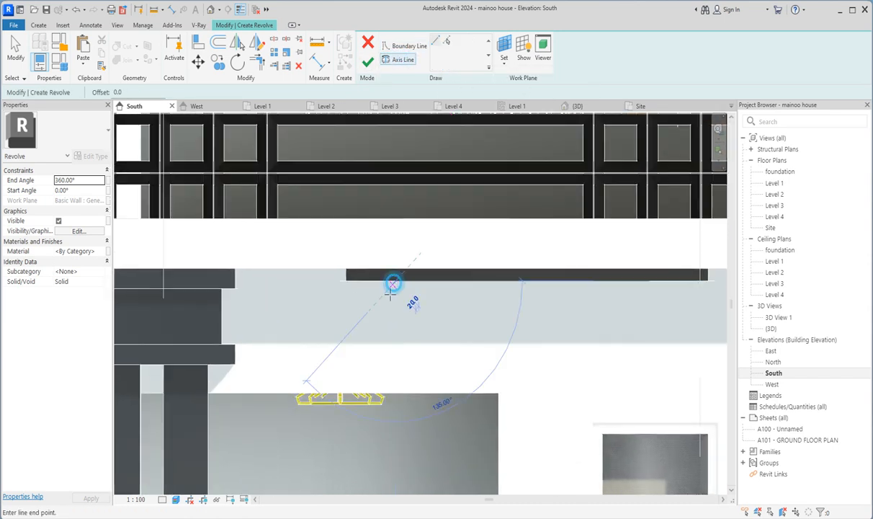
pyautogui.click(395, 327)
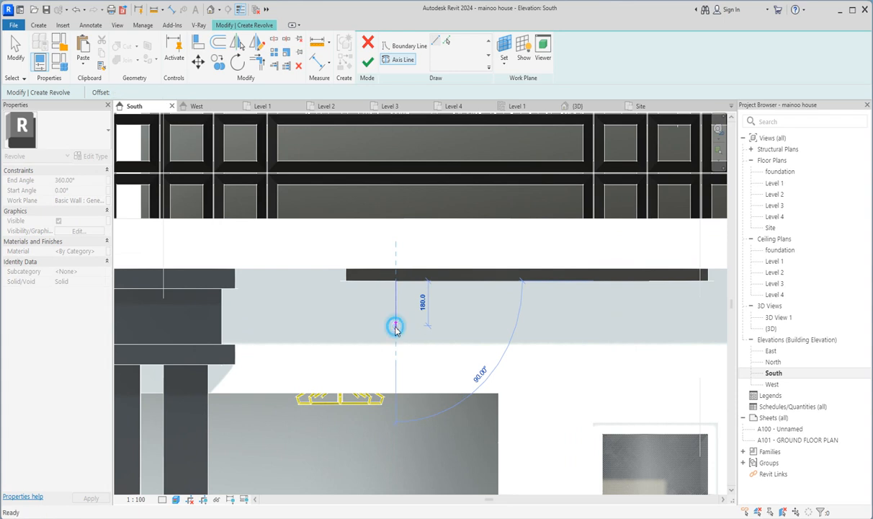
# Draw a short horizontal boundary line from the axis along the strip's underside, continued by a vertical line about 100 mm downward.
pyautogui.click(408, 45)
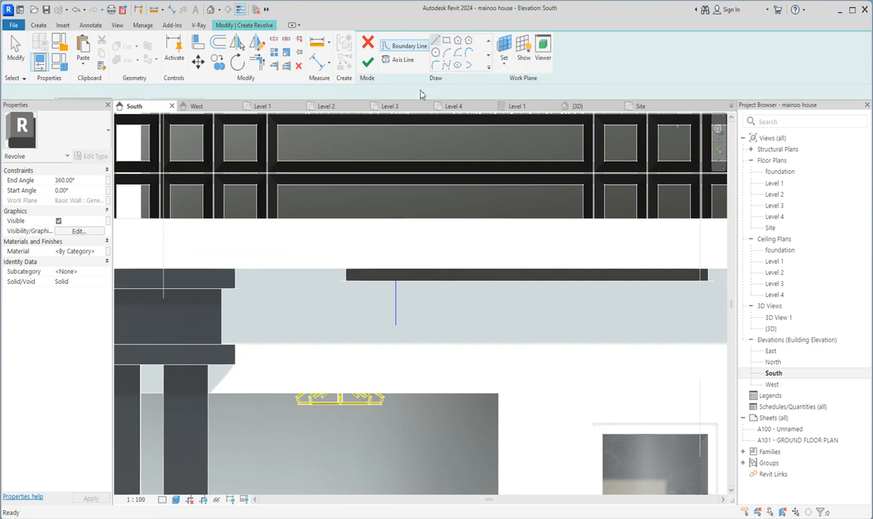
pyautogui.scroll(3, 391, 285)
pyautogui.scroll(2, 389, 288)
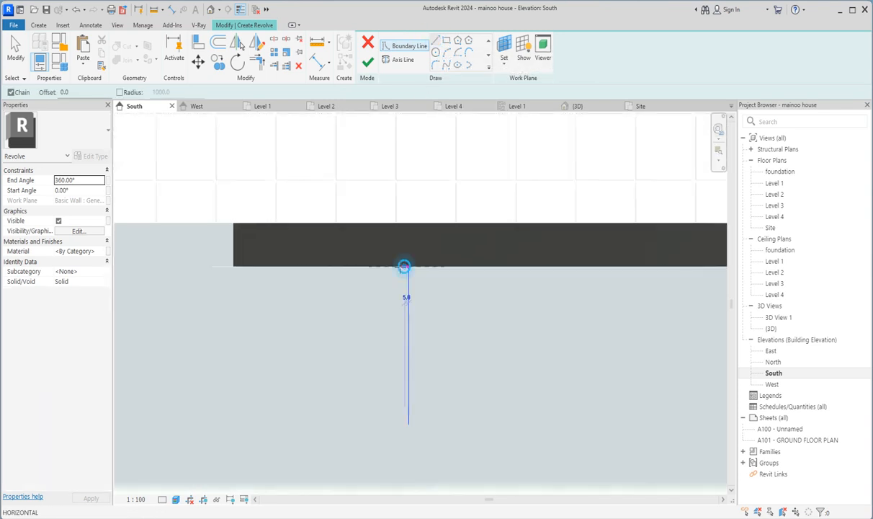
pyautogui.click(393, 266)
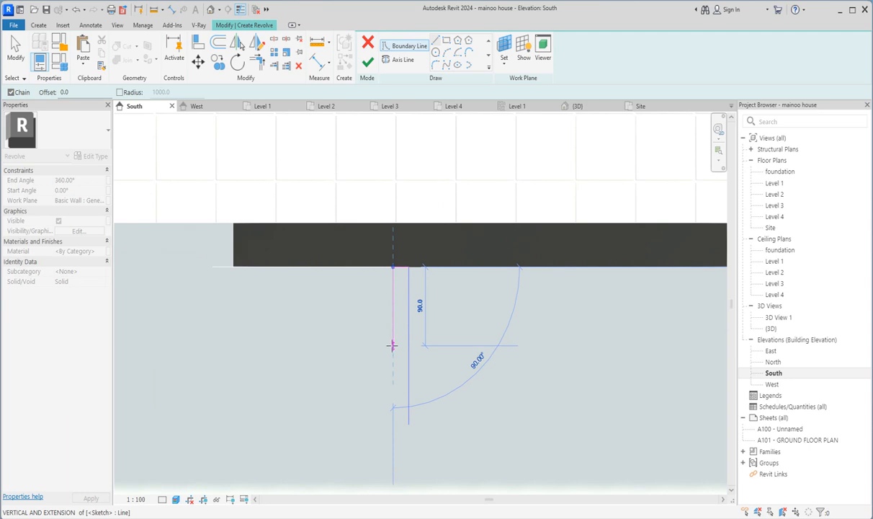
pyautogui.click(392, 353)
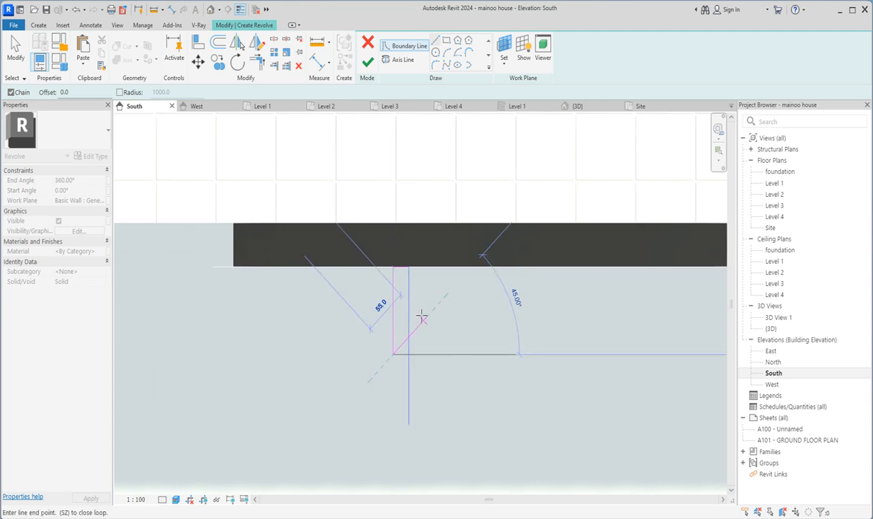
# Try a three-point arc from the vertical boundary line's lower end to the axis's lower end, and delete it.
pyautogui.click(447, 54)
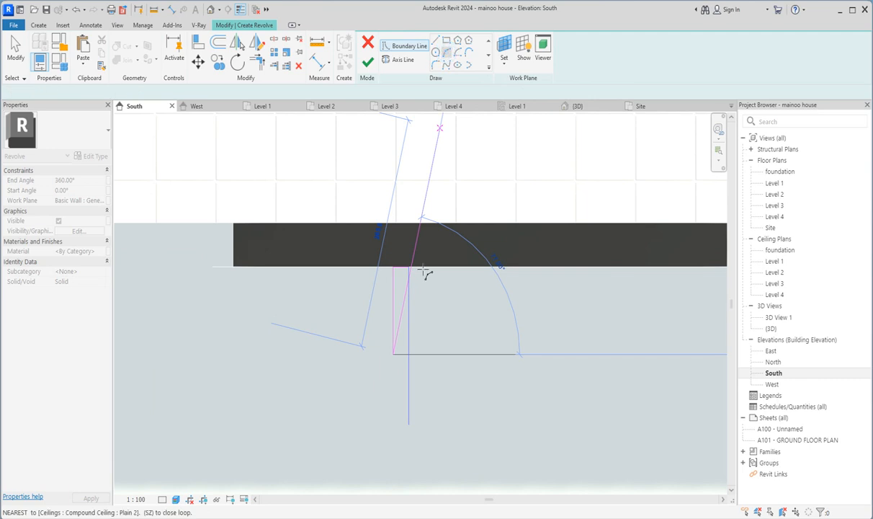
pyautogui.click(408, 429)
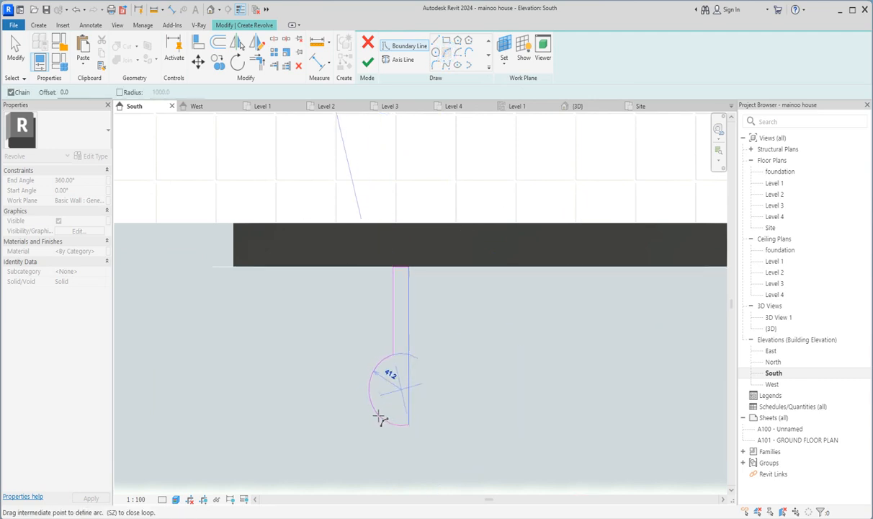
pyautogui.click(364, 389)
pyautogui.scroll(2, 397, 418)
pyautogui.scroll(2, 401, 416)
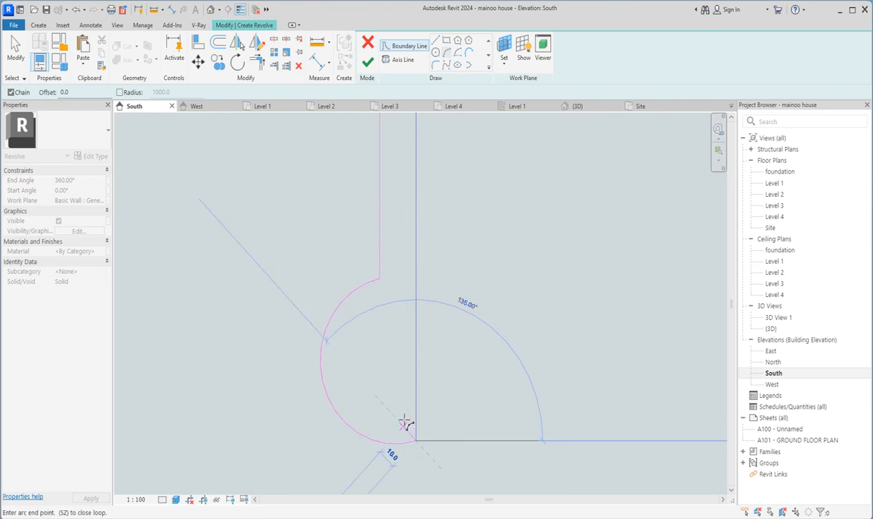
pyautogui.click(411, 434)
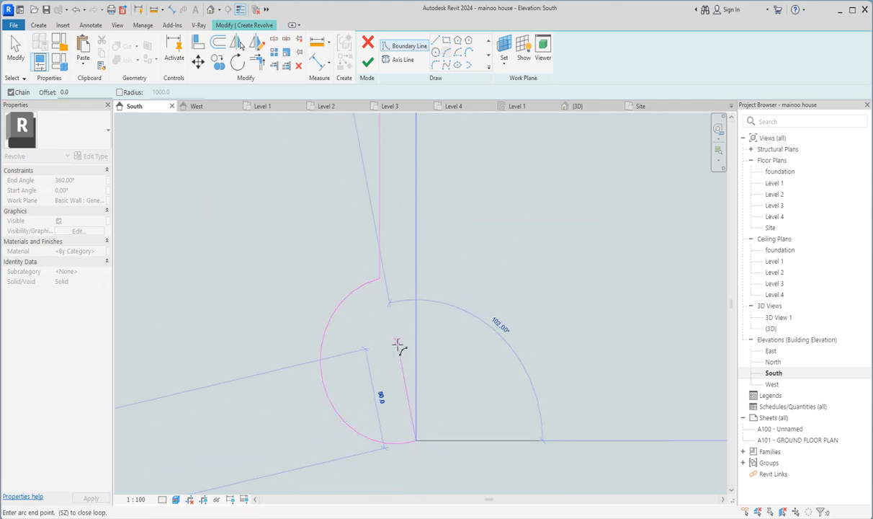
pyautogui.press('Escape')
pyautogui.press('Escape')
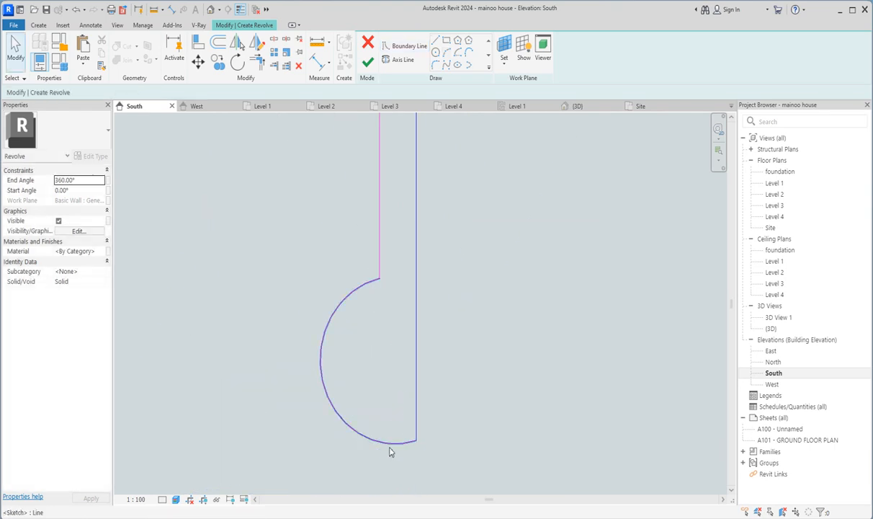
pyautogui.click(390, 441)
pyautogui.press('Delete')
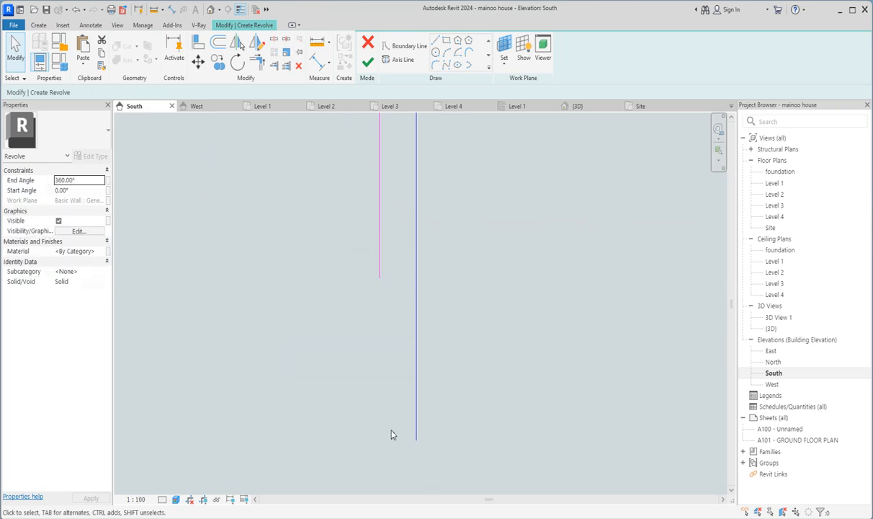
# Draw a boundary circle of about 36 mm radius centred on the axis and reaching the axis's lower end.
pyautogui.click(437, 54)
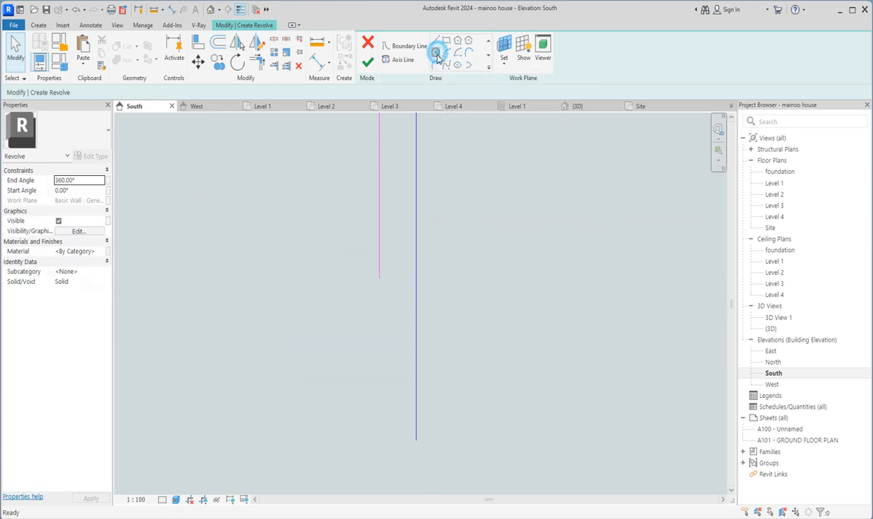
pyautogui.click(416, 278)
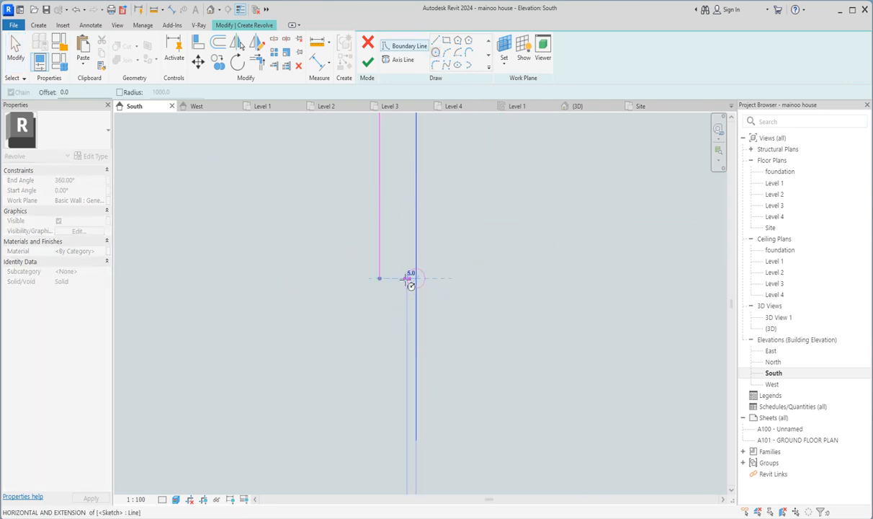
pyautogui.press('Escape')
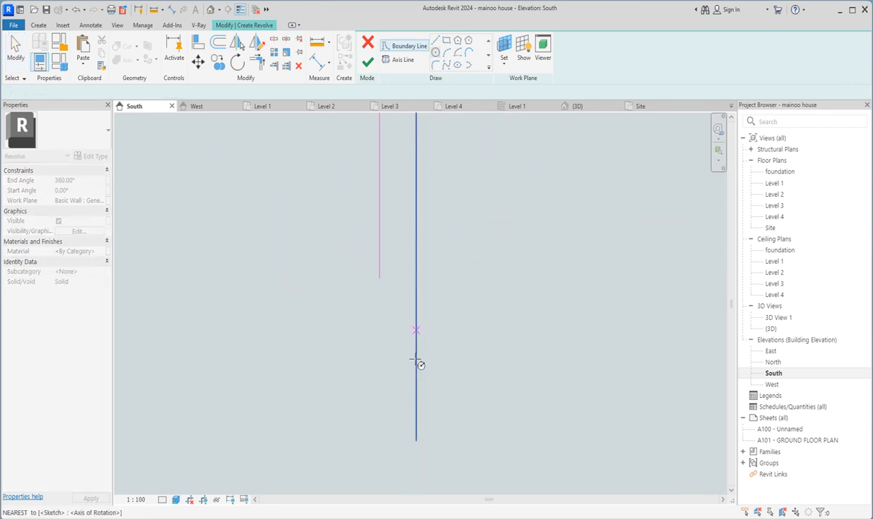
pyautogui.click(415, 369)
pyautogui.click(417, 440)
pyautogui.press('Escape')
pyautogui.press('Escape')
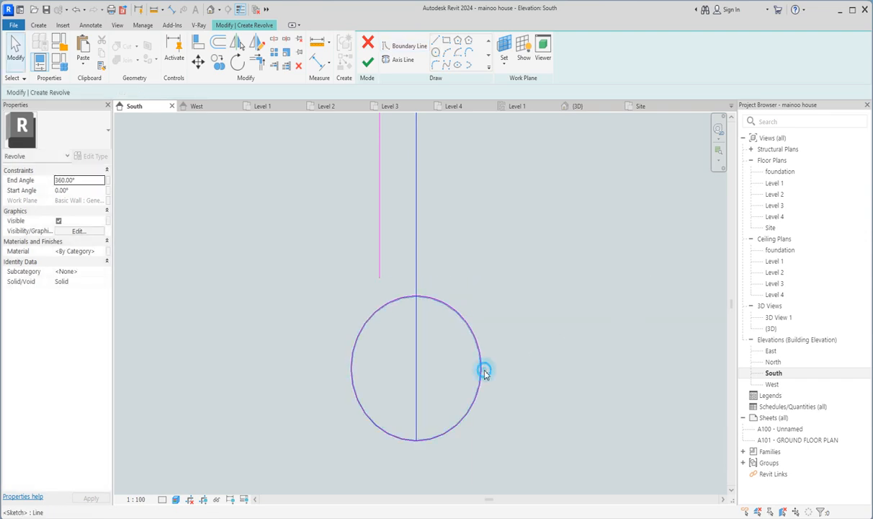
# Set the boundary circle's radius to 40 mm.
pyautogui.click(482, 367)
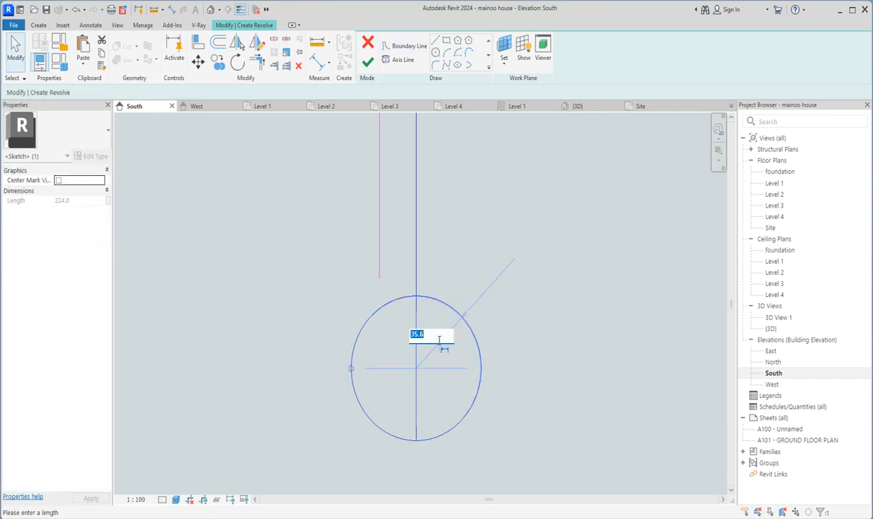
pyautogui.press('Return')
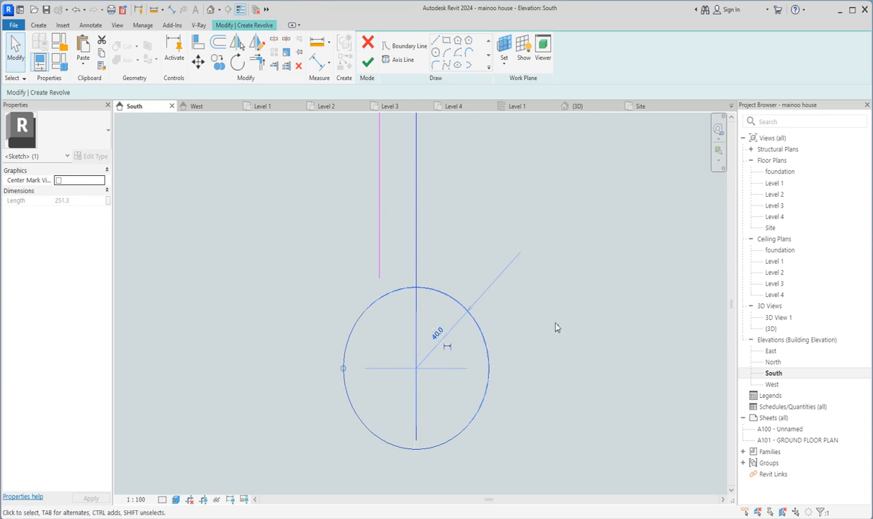
pyautogui.click(585, 311)
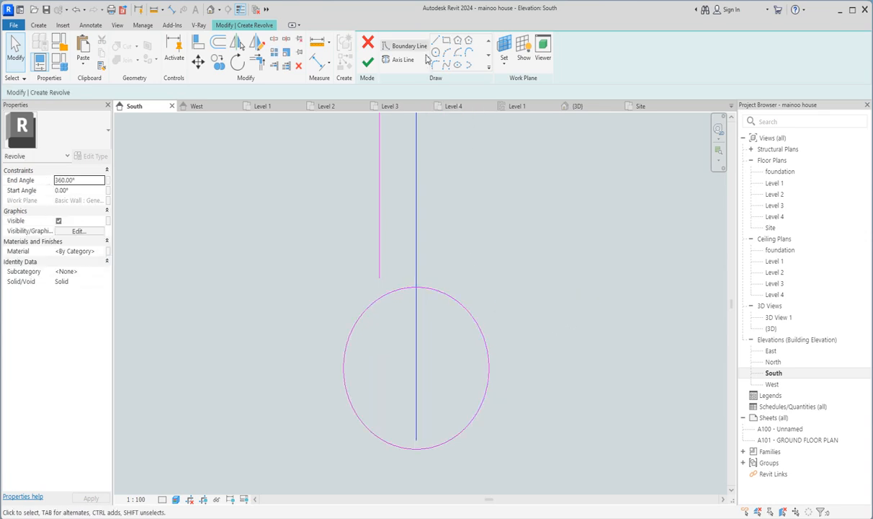
# Extend the vertical boundary line's lower end down to meet the circle.
pyautogui.click(380, 259)
pyautogui.moveTo(380, 277); pyautogui.dragTo(380, 300)
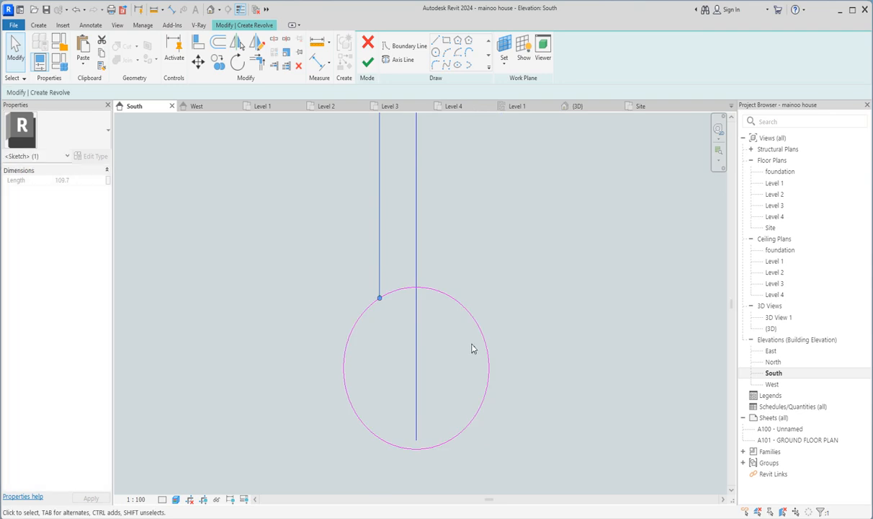
pyautogui.scroll(-3, 472, 346)
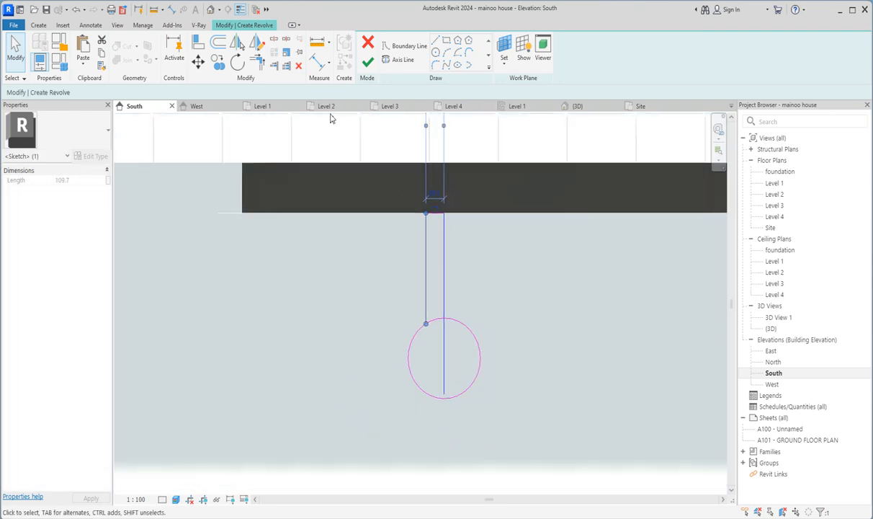
pyautogui.scroll(2, 468, 333)
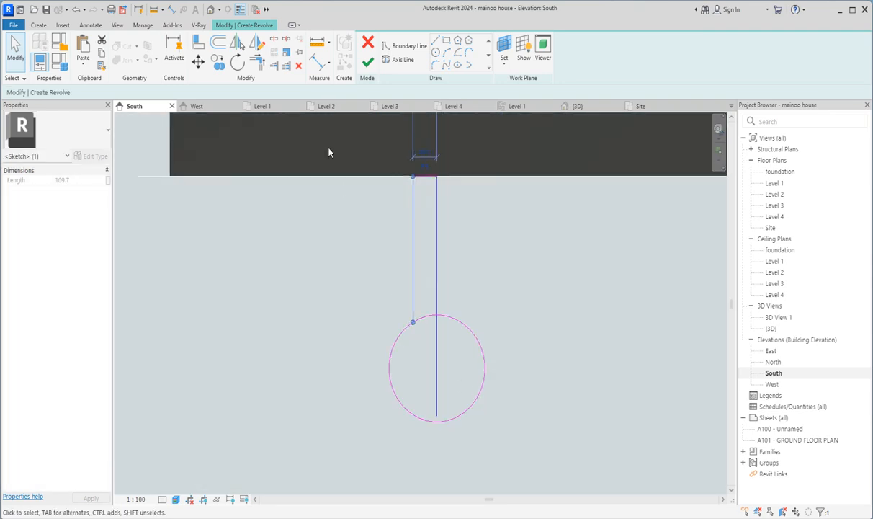
# Split the circle near its top, between the vertical boundary line and the axis.
pyautogui.click(286, 41)
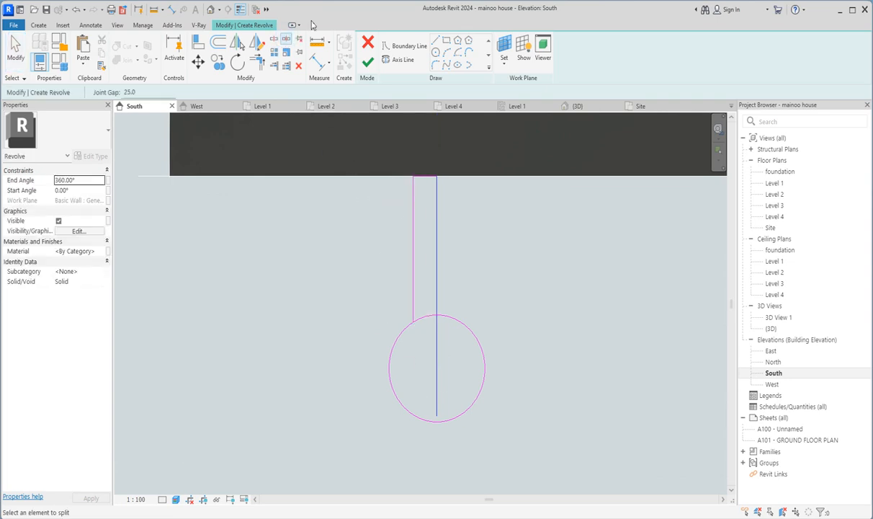
pyautogui.click(273, 39)
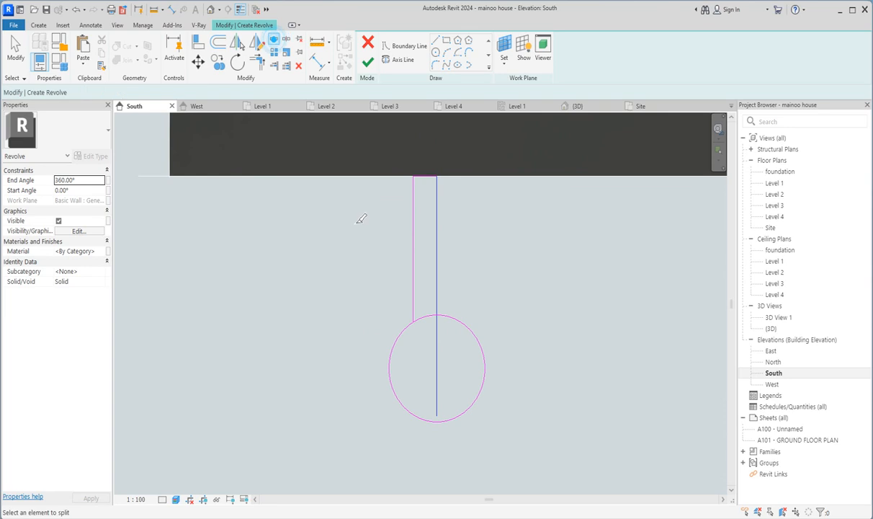
pyautogui.click(425, 318)
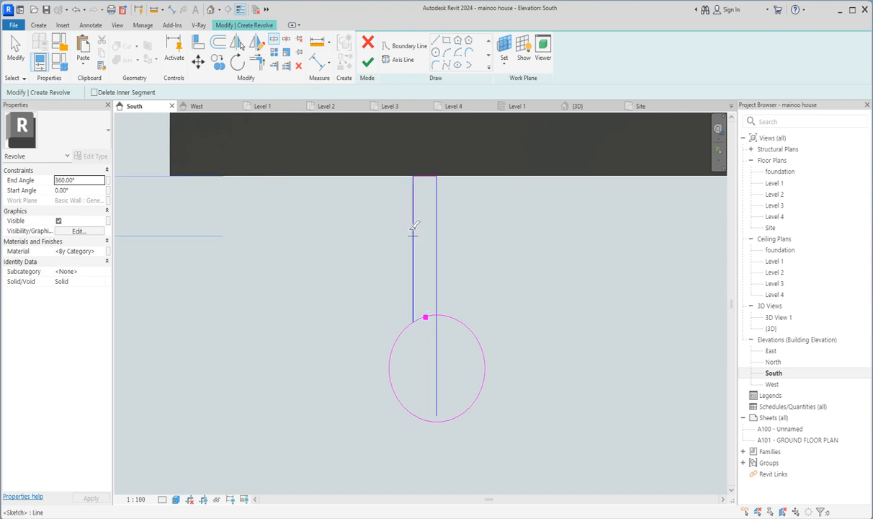
# Draw a vertical boundary line along the axis from the strip's underside to the circle's lowest point.
pyautogui.click(435, 41)
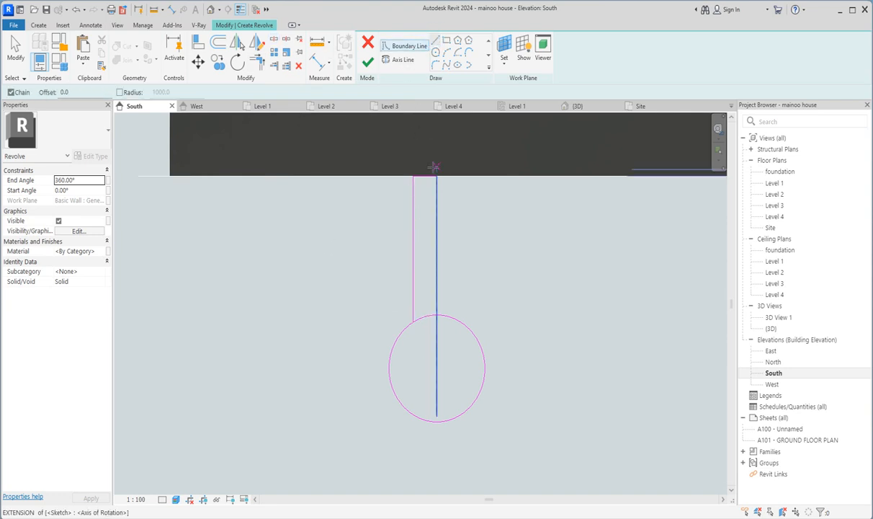
pyautogui.click(437, 175)
pyautogui.click(437, 421)
pyautogui.press('Escape')
pyautogui.press('Escape')
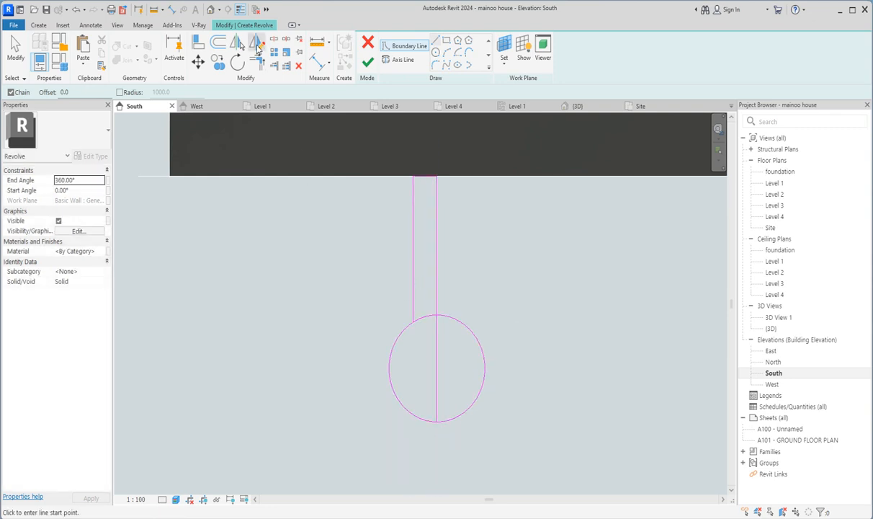
# Trim the circle to a corner with the outer vertical boundary line, keeping the circle's outer arc.
pyautogui.press('t')
pyautogui.press('r')
pyautogui.click(400, 336)
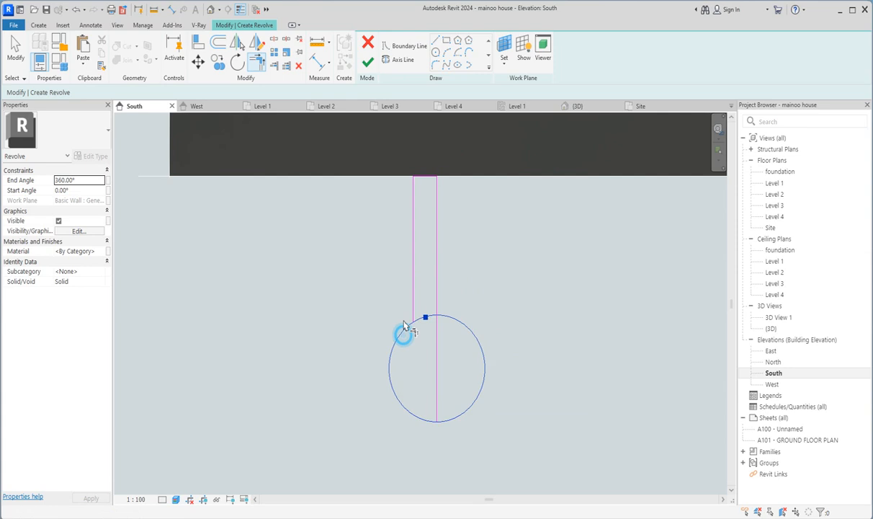
pyautogui.click(417, 282)
pyautogui.press('Escape')
pyautogui.press('Escape')
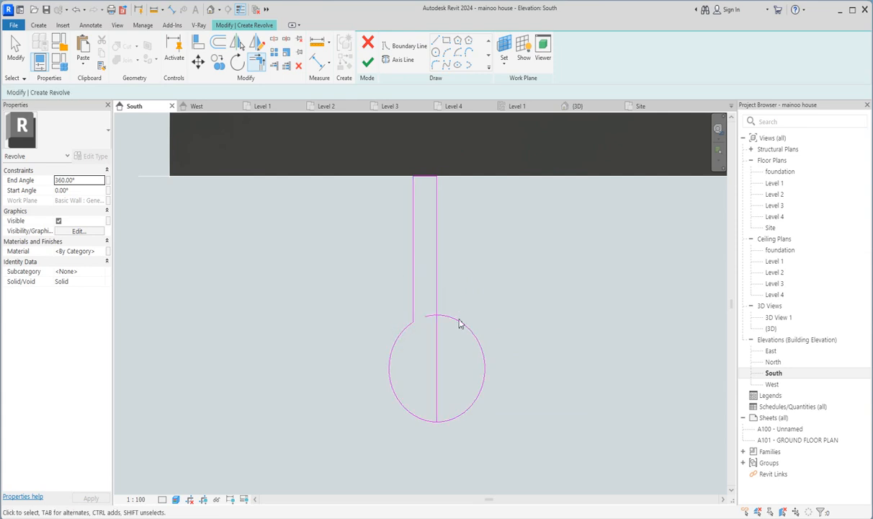
# Trim the circle to a corner with the vertical line on the axis, keeping the outer half, and finish the revolve sketch.
pyautogui.click(421, 421)
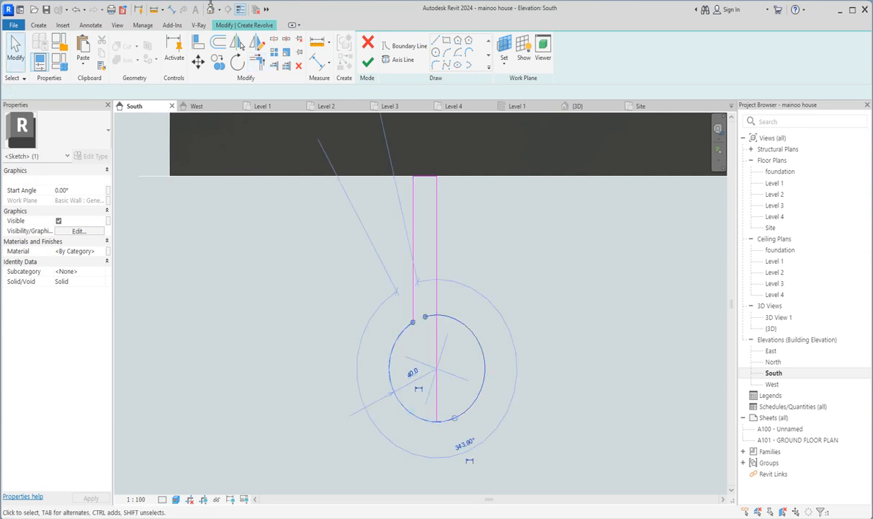
pyautogui.click(258, 61)
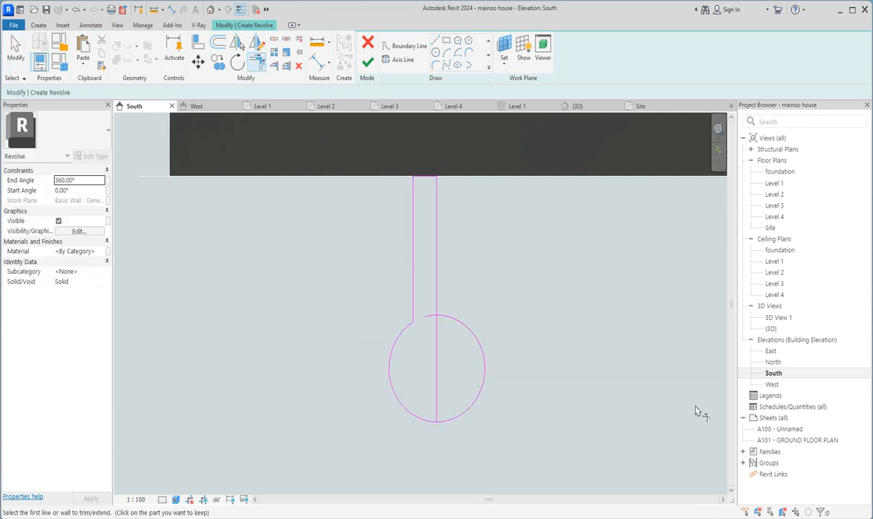
pyautogui.click(417, 413)
pyautogui.click(438, 383)
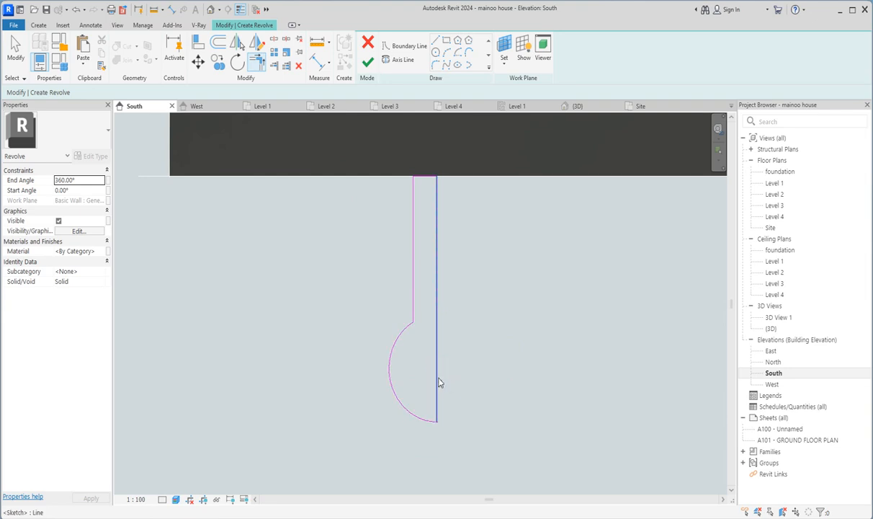
pyautogui.press('Escape')
pyautogui.click(368, 62)
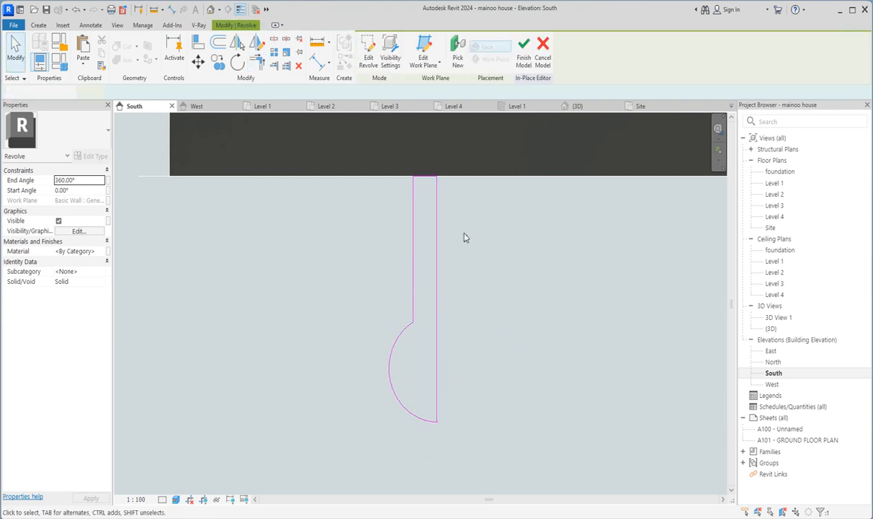
pyautogui.click(369, 324)
pyautogui.scroll(-3, 369, 324)
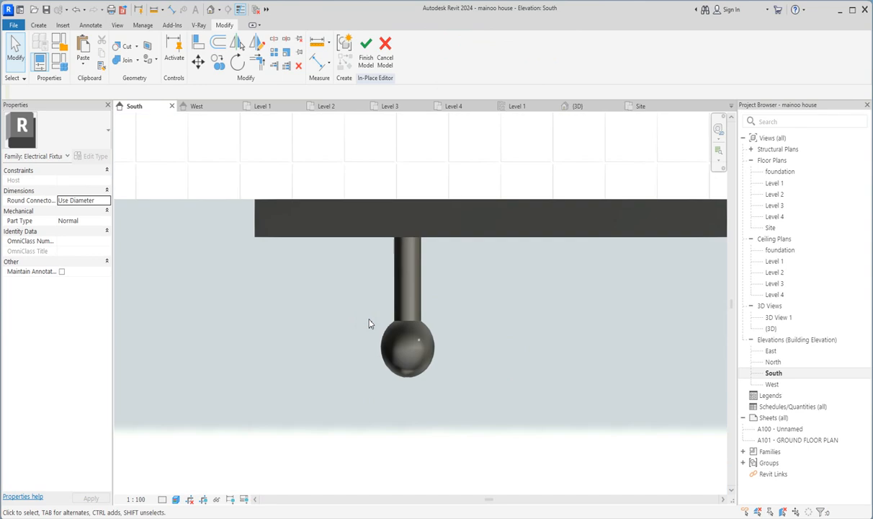
# Open the revolved fixture's material assignment and duplicate the Air(1) material.
pyautogui.click(409, 343)
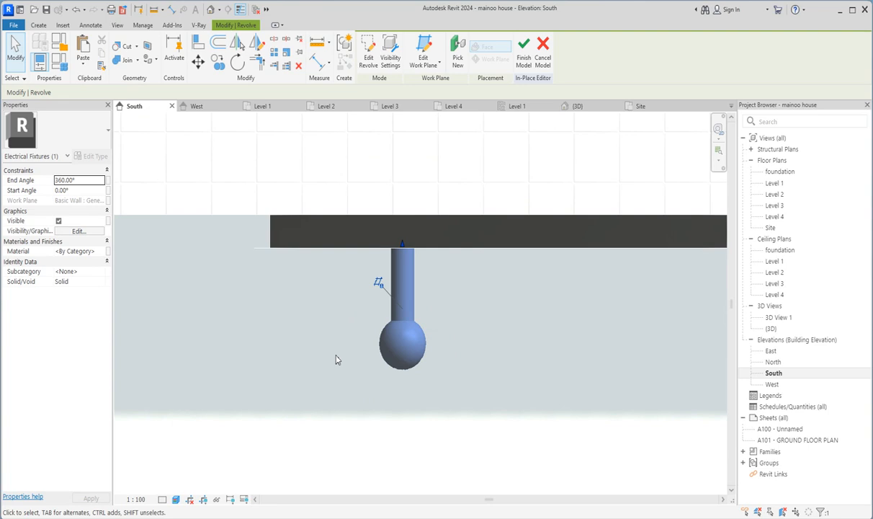
pyautogui.click(101, 251)
pyautogui.click(102, 250)
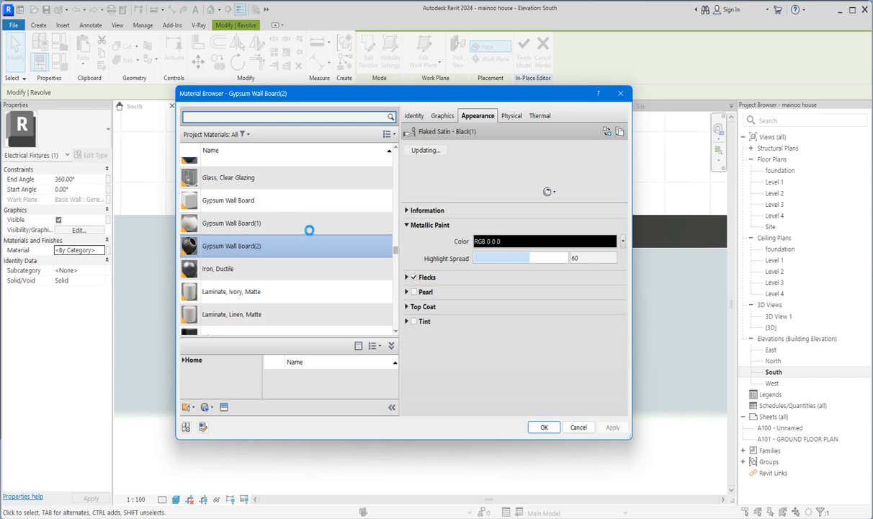
pyautogui.scroll(3, 350, 247)
pyautogui.moveTo(396, 246); pyautogui.dragTo(400, 165)
pyautogui.scroll(2, 312, 213)
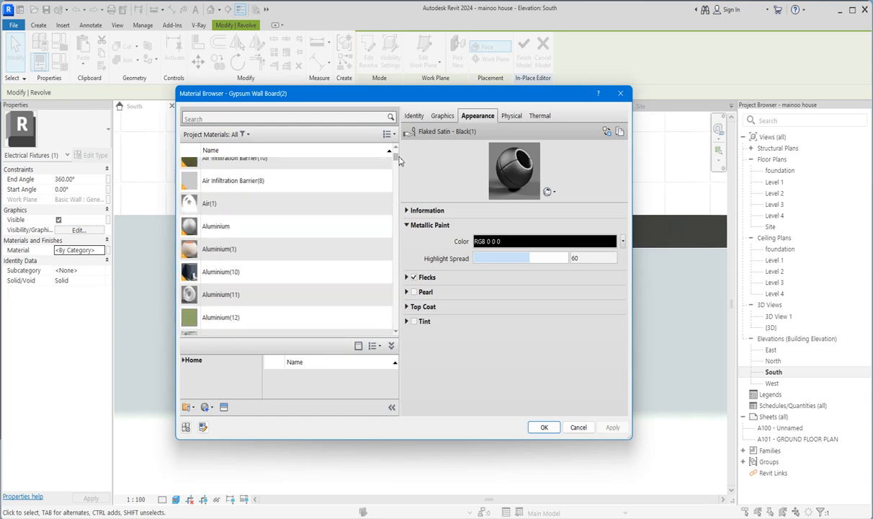
pyautogui.click(274, 225)
pyautogui.rightClick(278, 223)
pyautogui.click(327, 236)
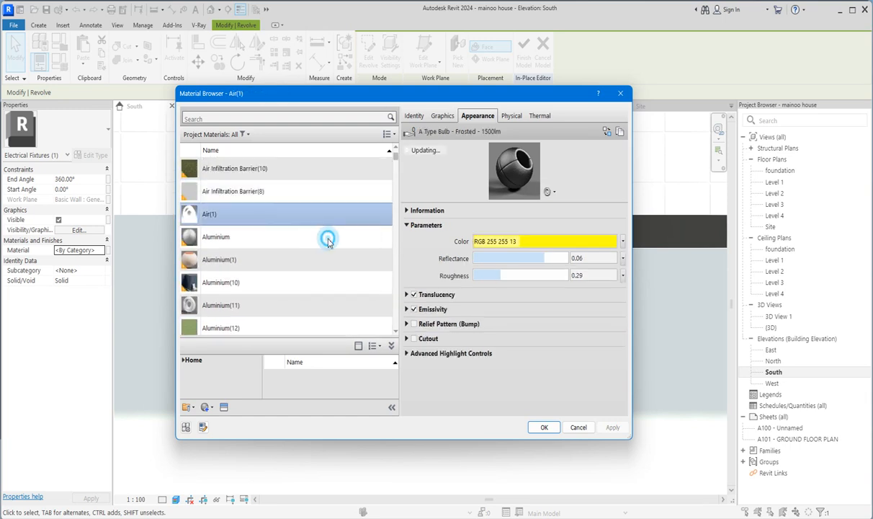
# Replace the duplicate's appearance with A Type Bulb - Frosted - 1500lm from the Miscellaneous appearance library and assign the material to the fixture.
pyautogui.click(606, 133)
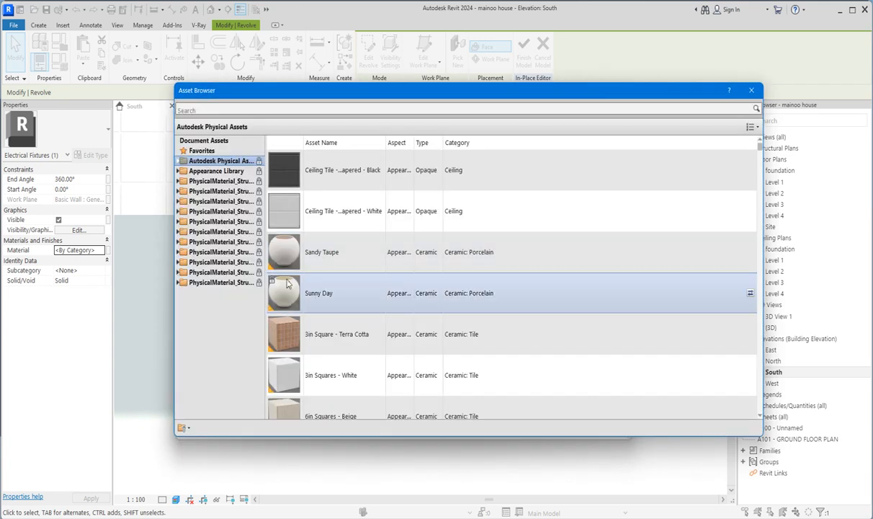
pyautogui.click(180, 173)
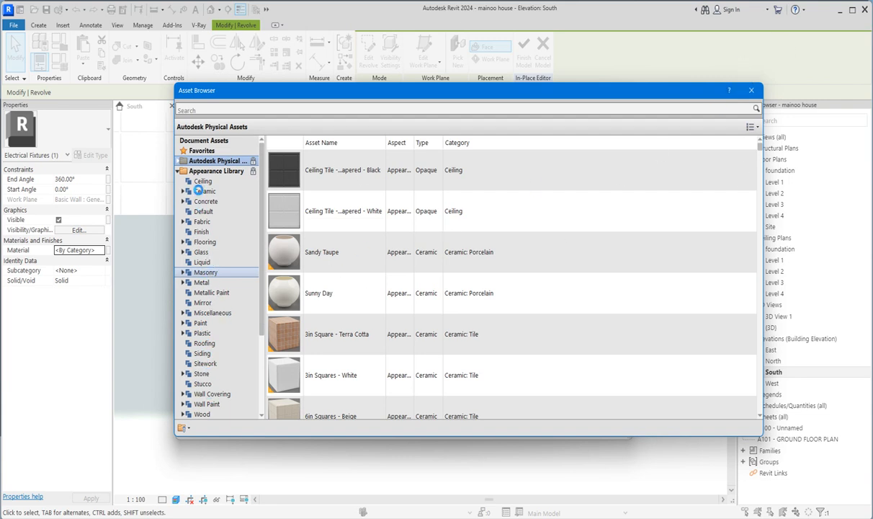
pyautogui.click(210, 314)
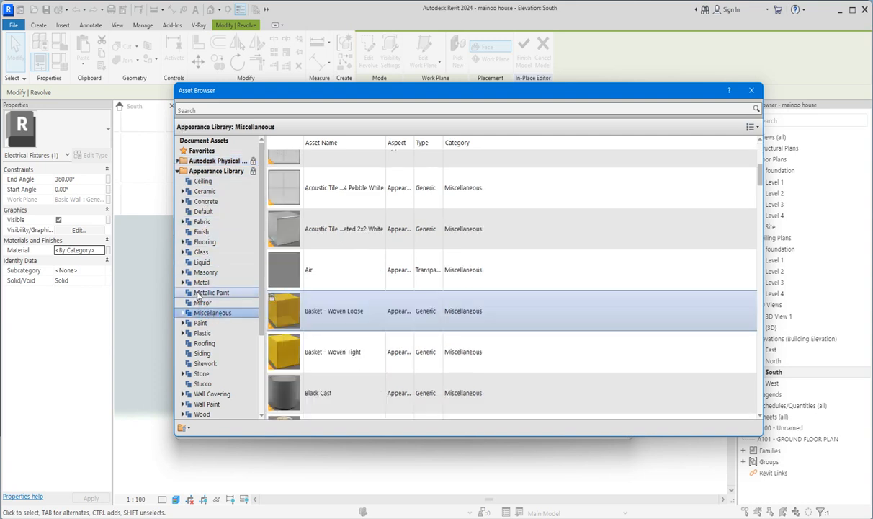
pyautogui.scroll(-10, 382, 352)
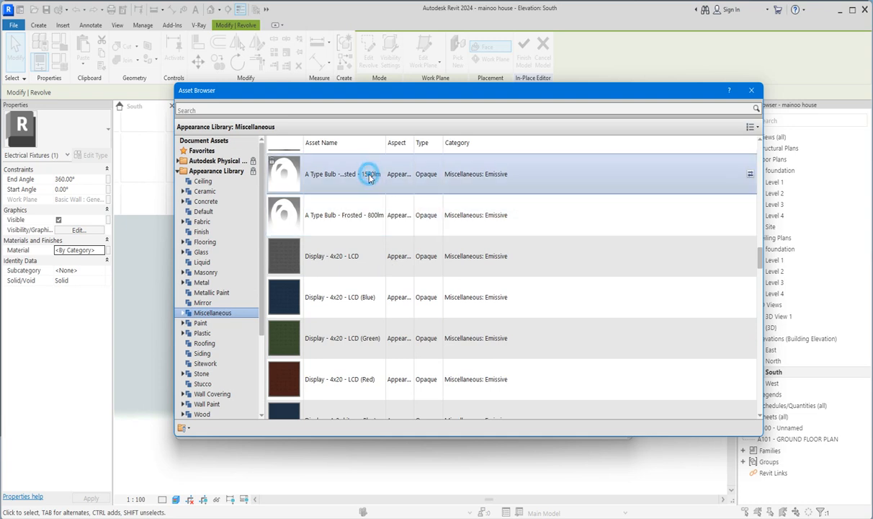
pyautogui.scroll(1, 403, 173)
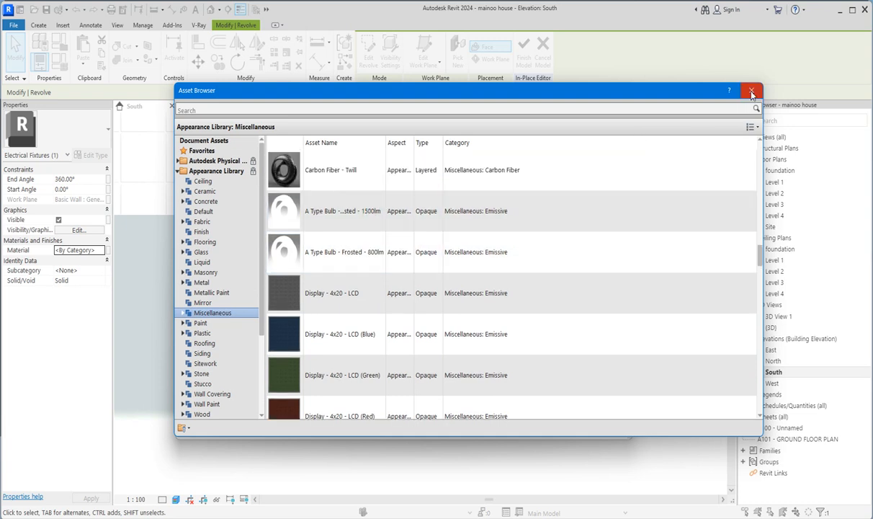
pyautogui.click(751, 93)
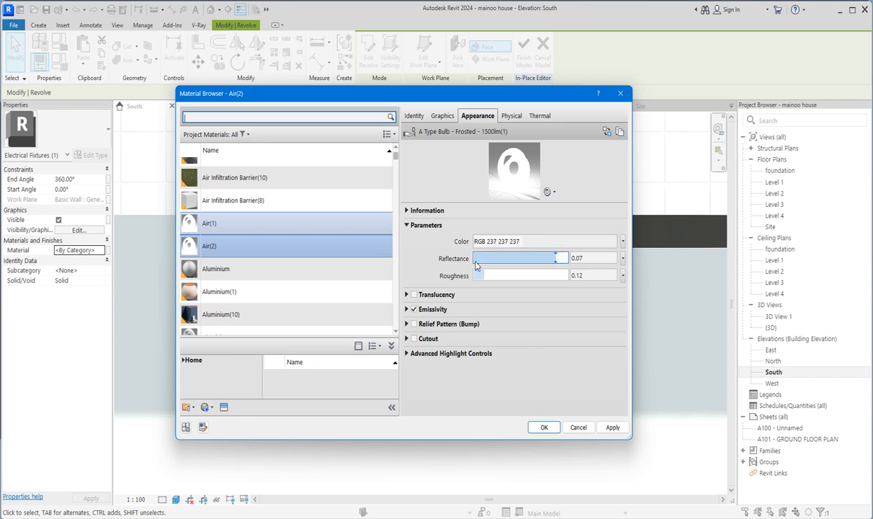
pyautogui.click(545, 427)
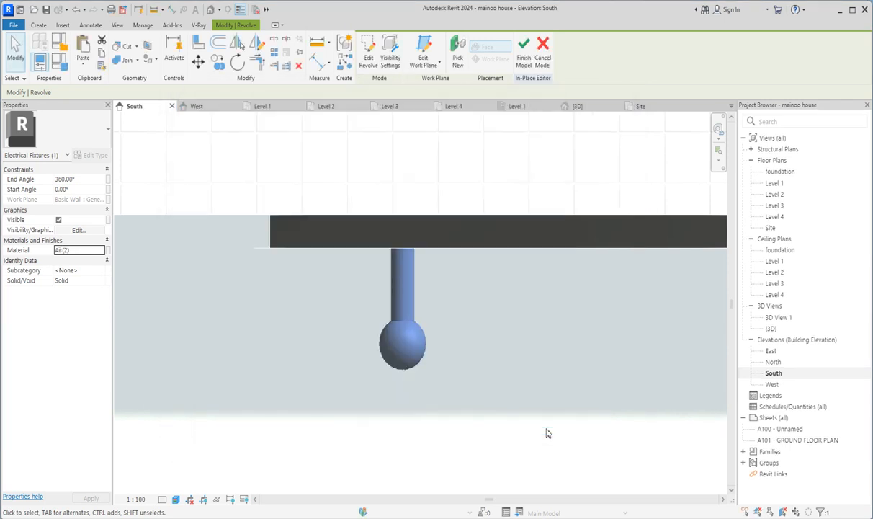
pyautogui.click(453, 292)
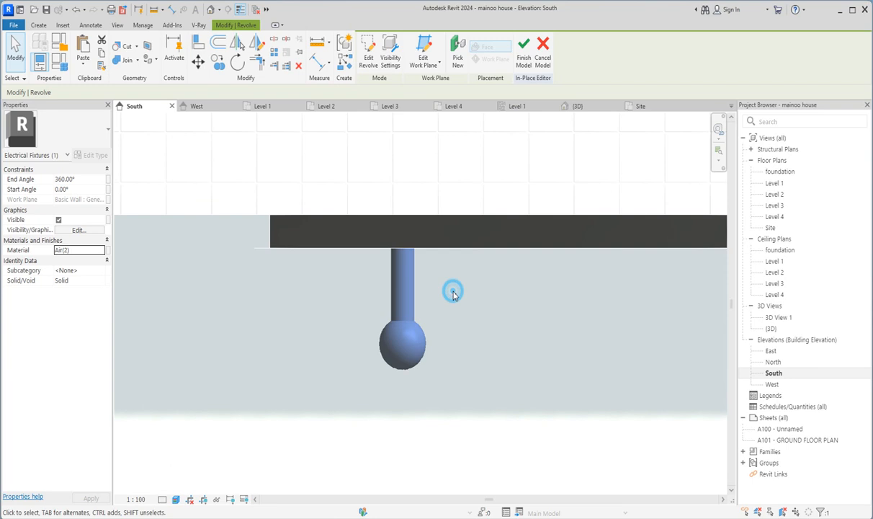
# Copy the fixture three times in a horizontal row along the underside of the strip.
pyautogui.click(415, 317)
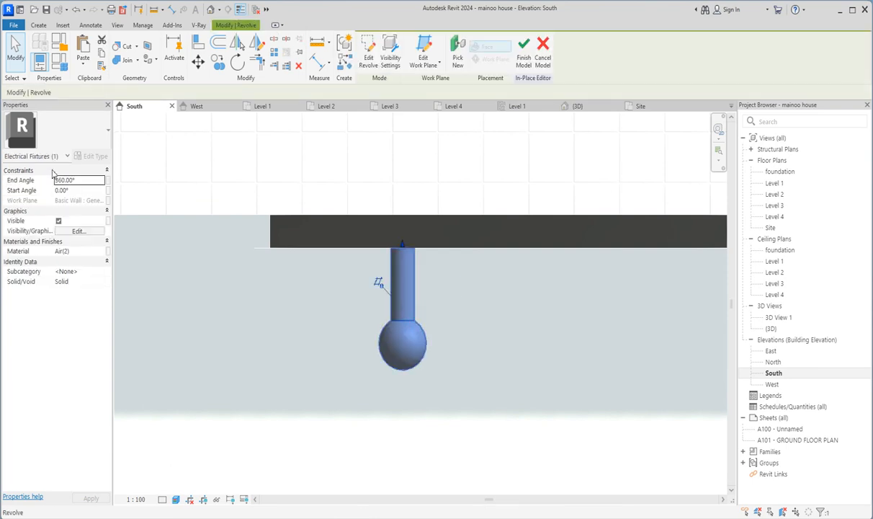
pyautogui.scroll(-2, 180, 222)
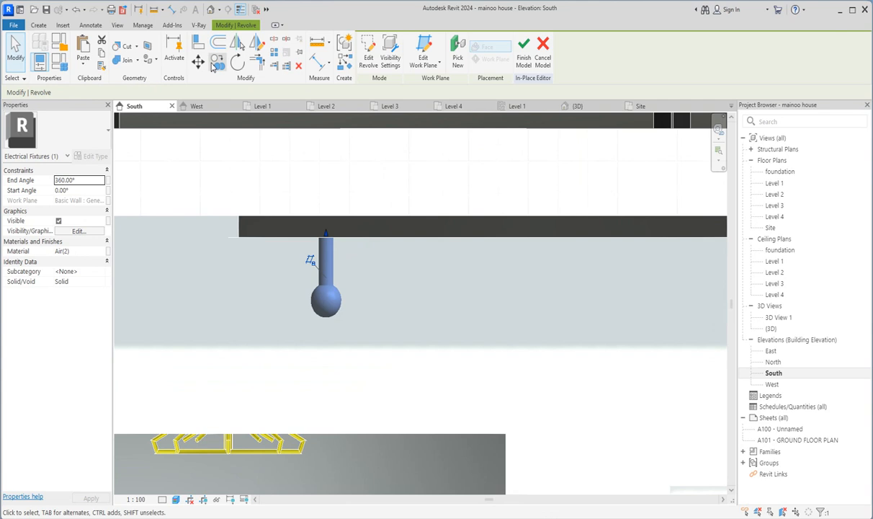
pyautogui.click(218, 61)
pyautogui.click(328, 245)
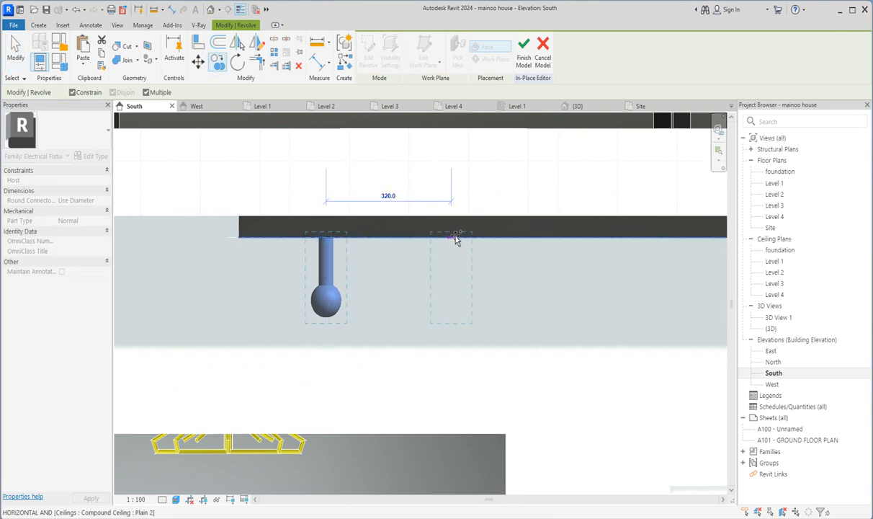
pyautogui.click(456, 240)
pyautogui.scroll(-2, 389, 243)
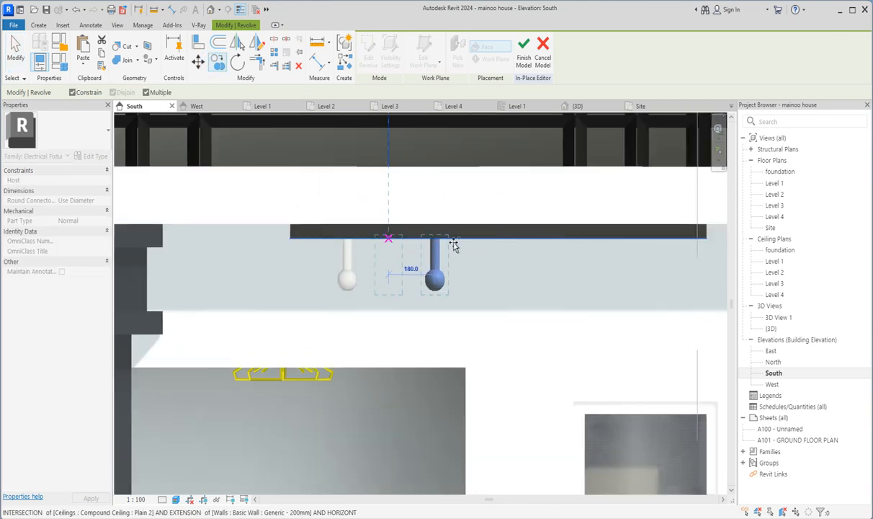
pyautogui.click(524, 241)
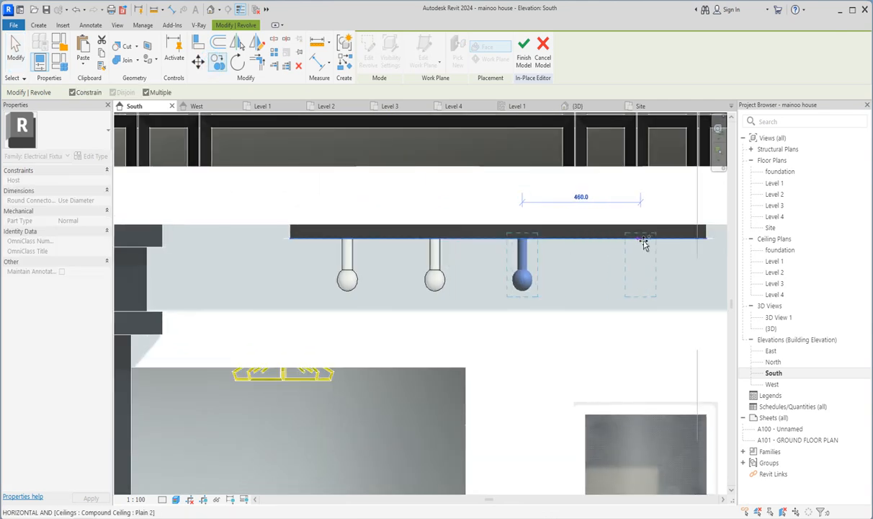
pyautogui.click(613, 295)
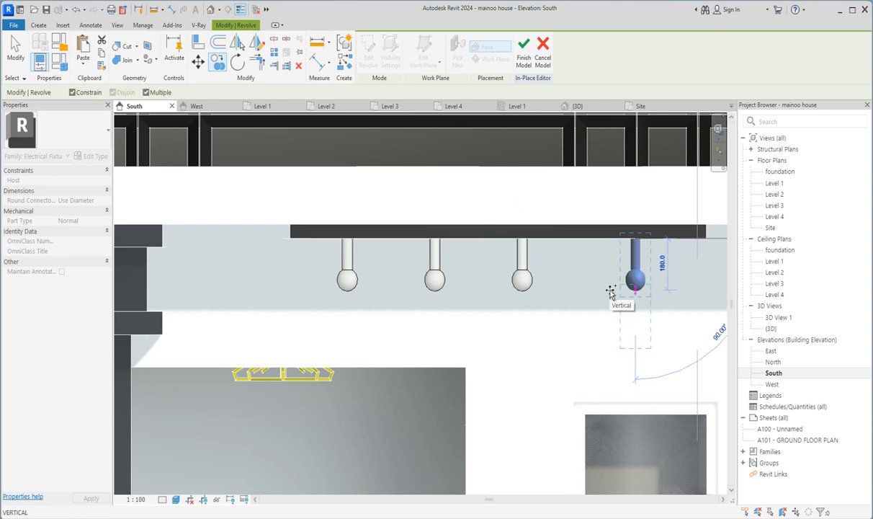
pyautogui.press('Escape')
pyautogui.press('Escape')
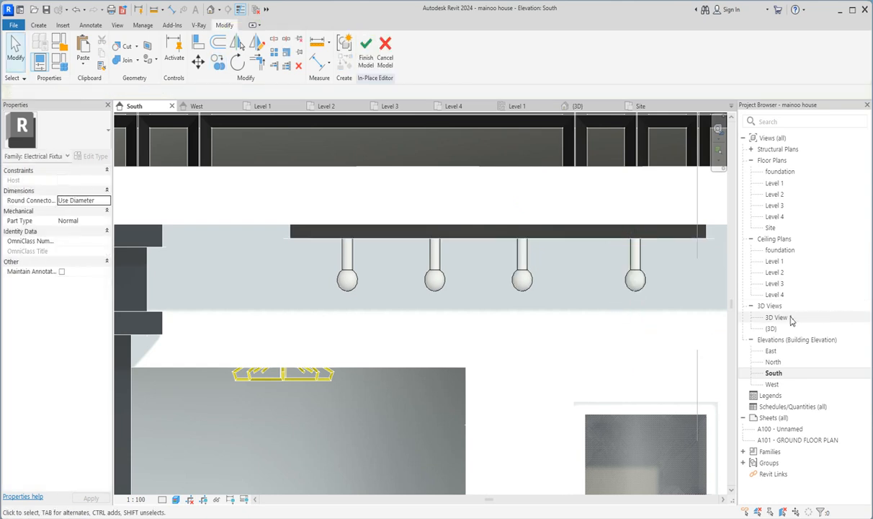
# Open the West elevation and select all four fixtures with a window around the head of the porch column.
pyautogui.doubleClick(791, 319)
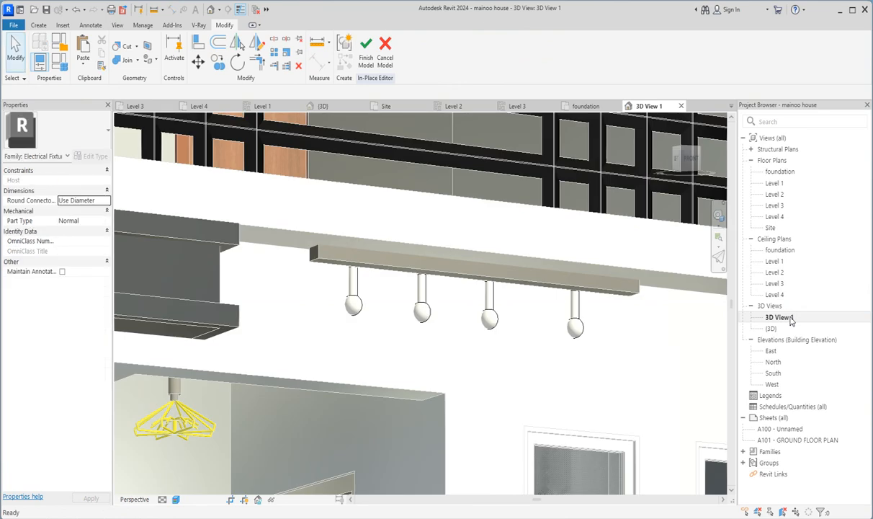
pyautogui.scroll(-2, 360, 288)
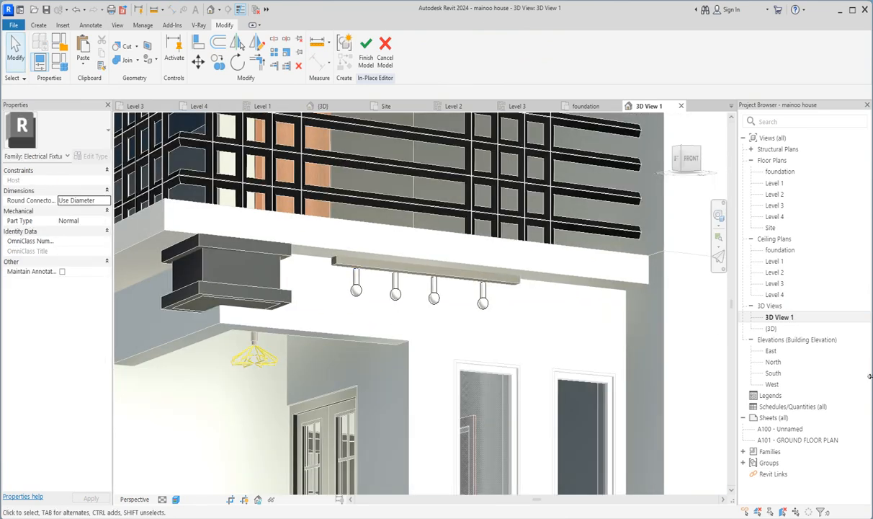
pyautogui.click(774, 384)
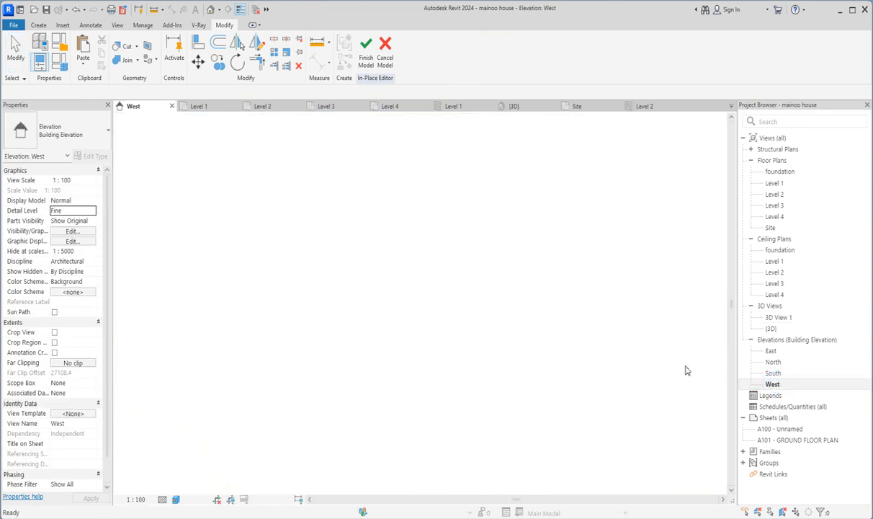
pyautogui.scroll(2, 309, 200)
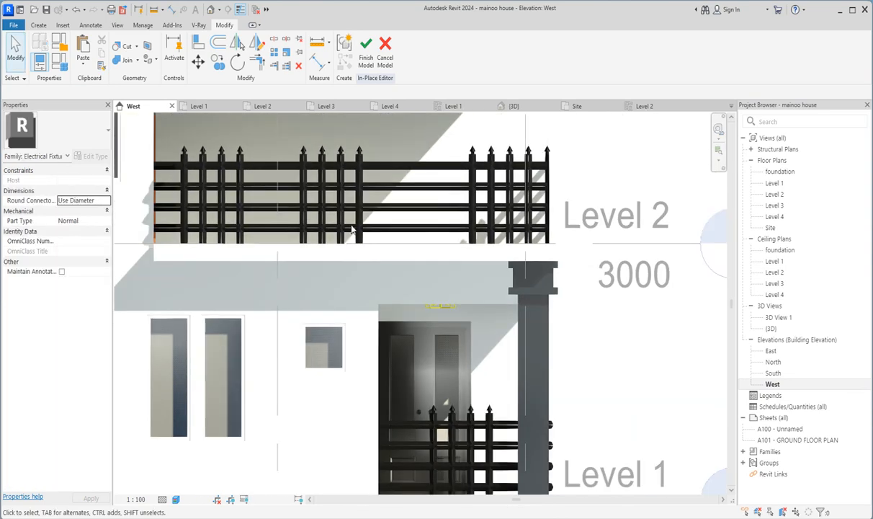
pyautogui.scroll(1, 547, 249)
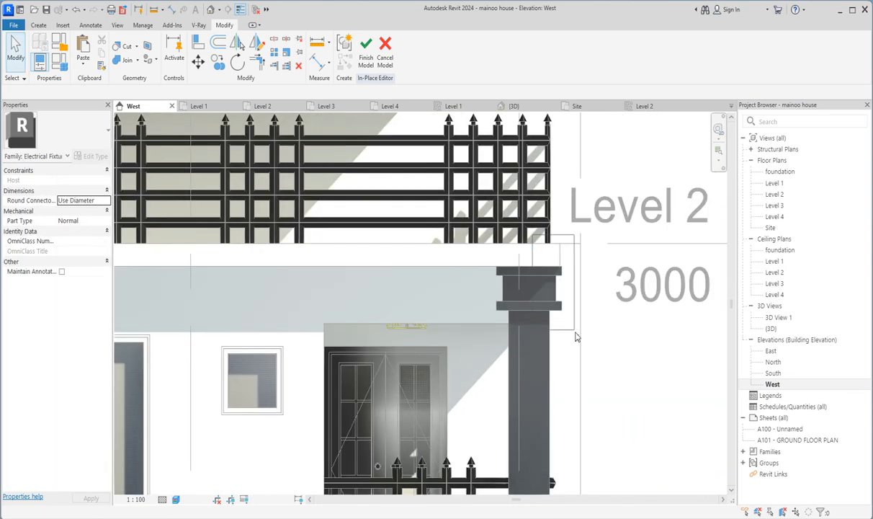
pyautogui.moveTo(503, 228); pyautogui.dragTo(574, 330)
pyautogui.scroll(5, 573, 330)
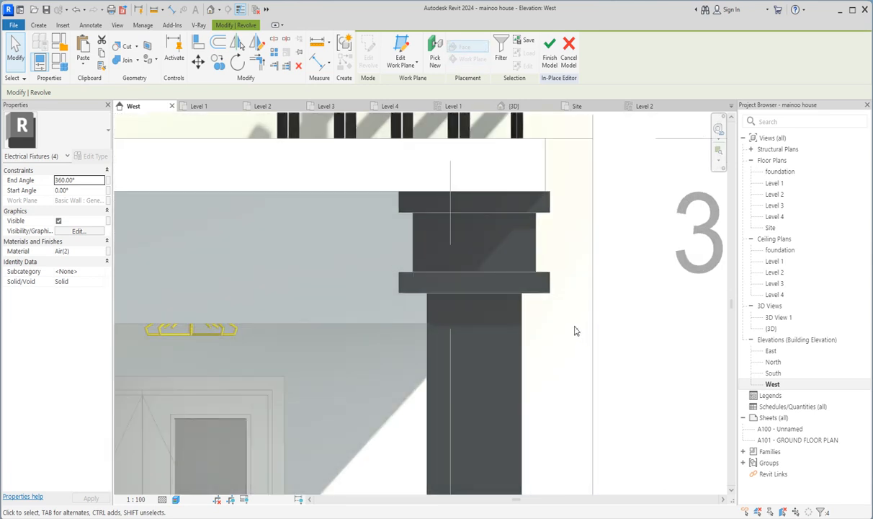
# Move the four selected fixtures about 80 mm horizontally away from the wall in the West elevation, with Constrain turned off.
pyautogui.click(779, 319)
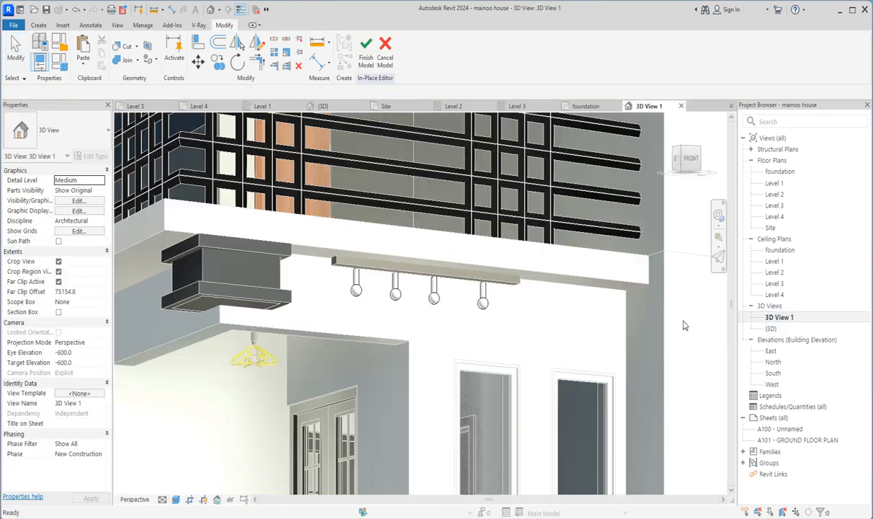
pyautogui.scroll(5, 453, 316)
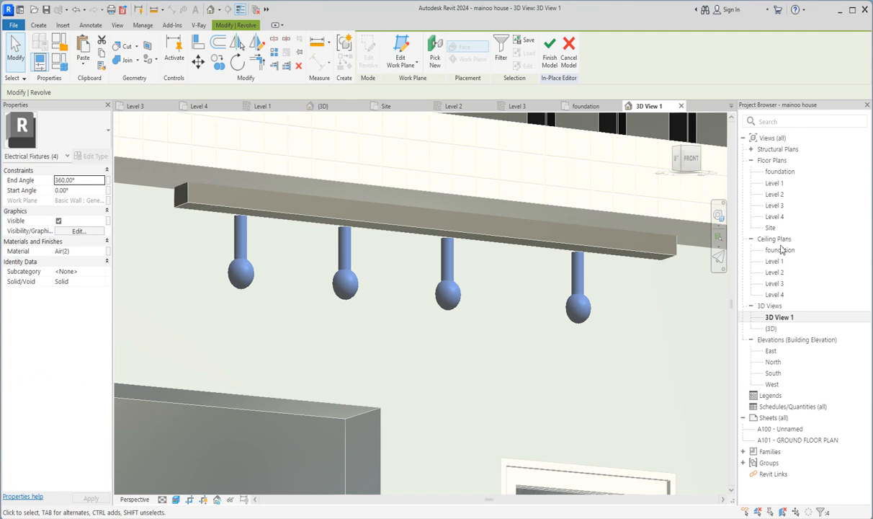
pyautogui.click(771, 384)
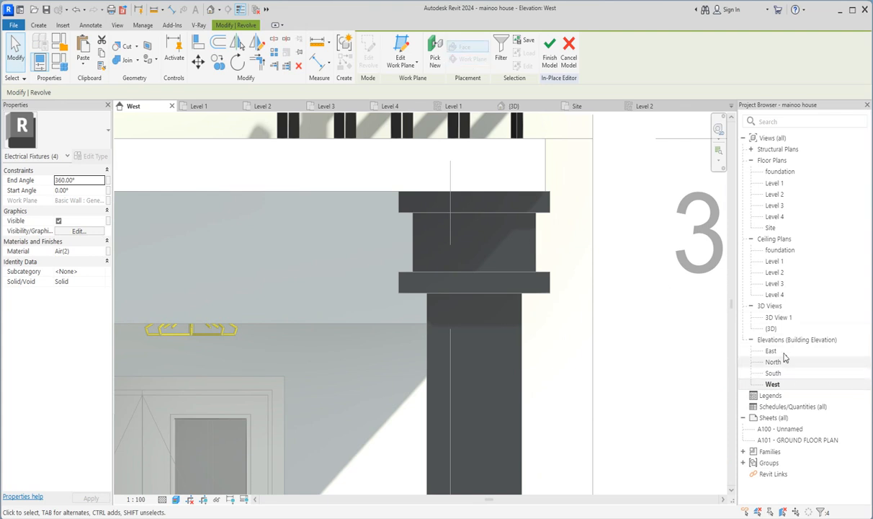
pyautogui.click(782, 318)
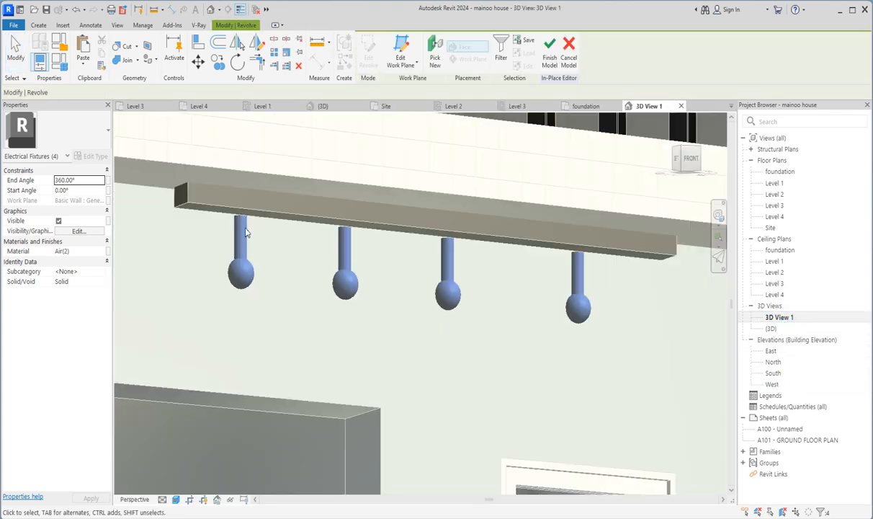
pyautogui.scroll(2, 247, 291)
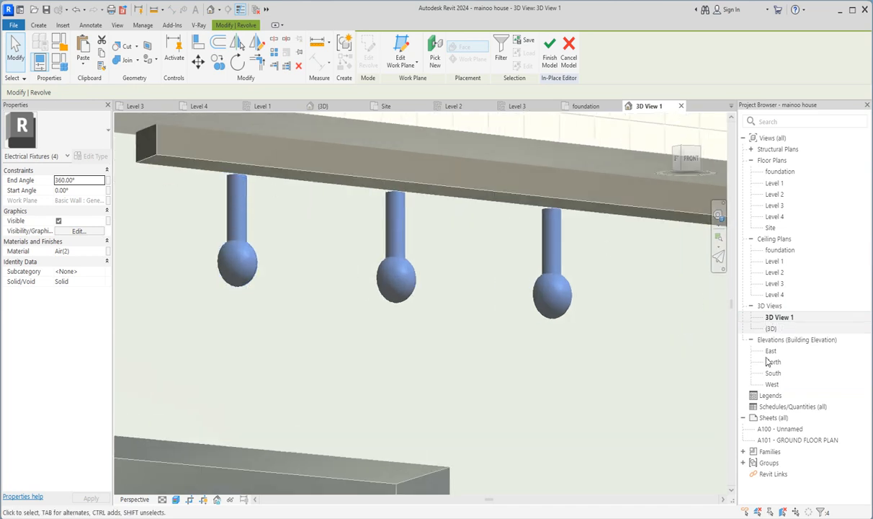
pyautogui.doubleClick(773, 384)
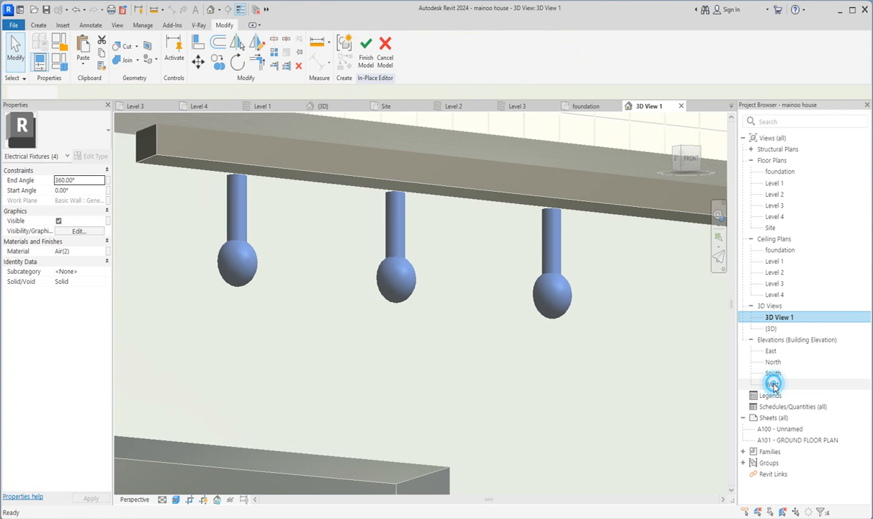
pyautogui.click(197, 62)
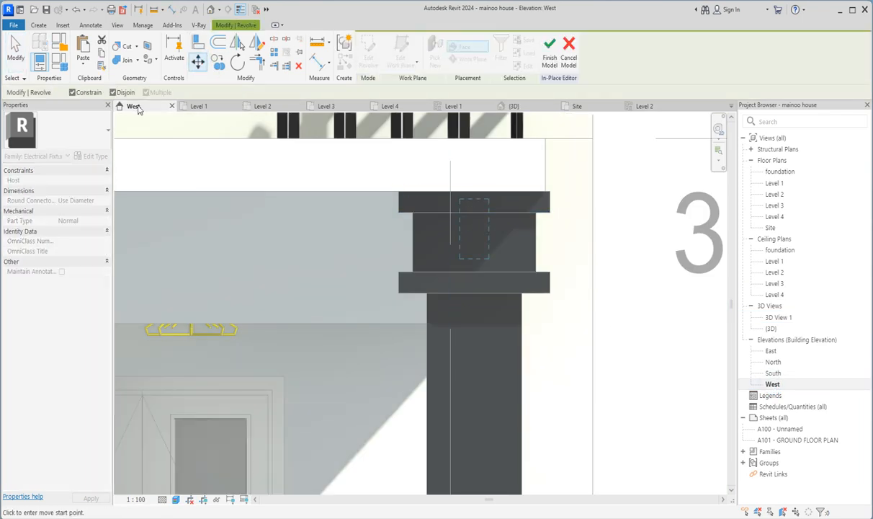
pyautogui.click(72, 93)
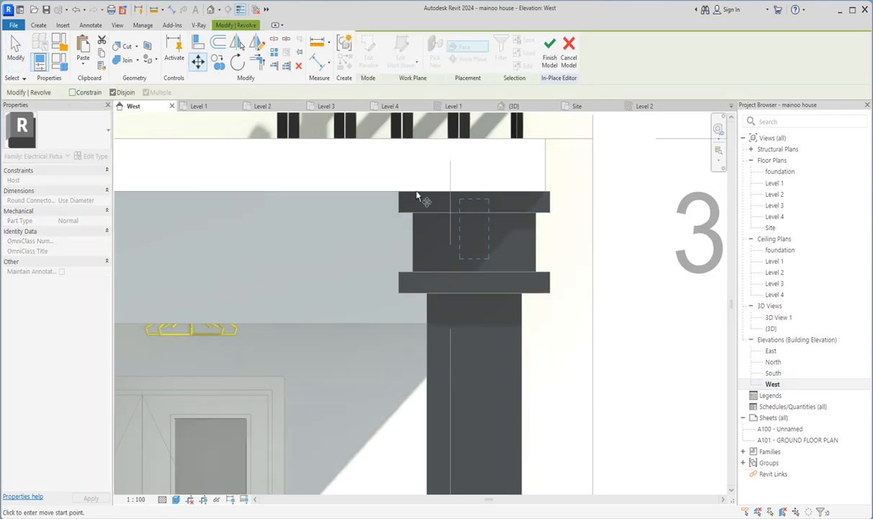
pyautogui.click(474, 214)
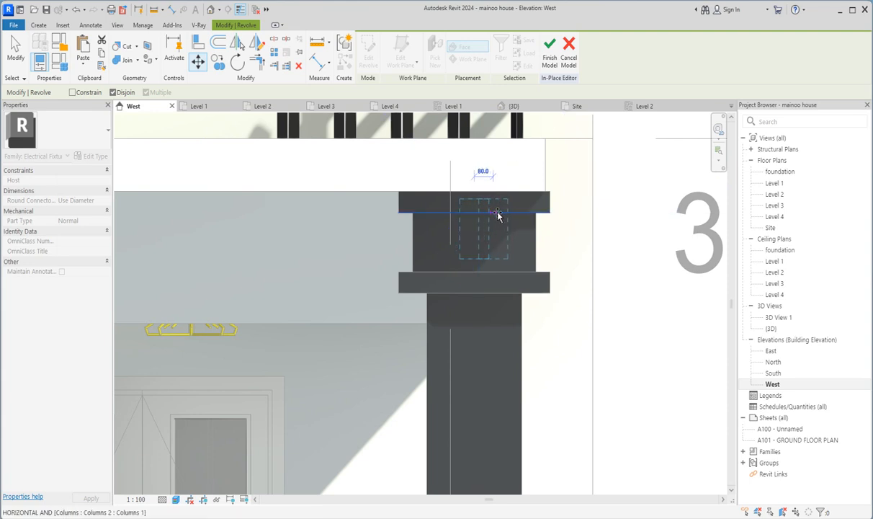
pyautogui.click(501, 216)
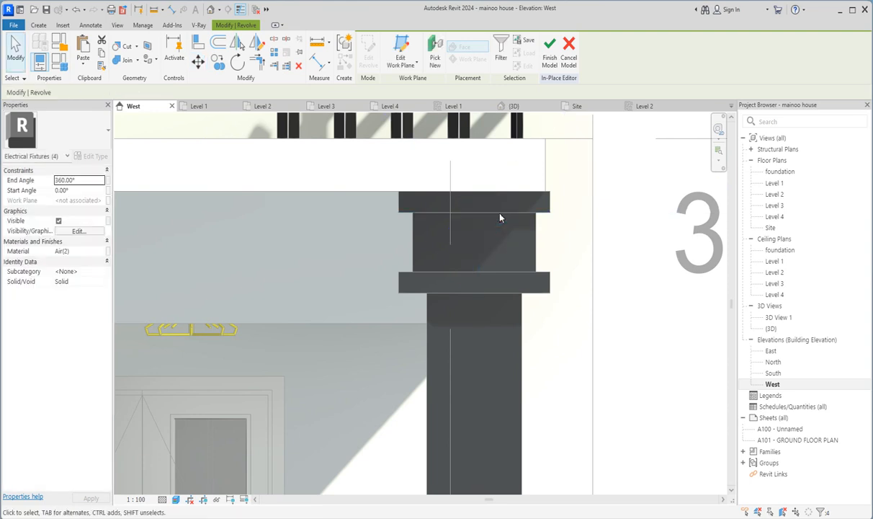
# Open 3D View 1 and finish the in-place fixture model.
pyautogui.doubleClick(756, 317)
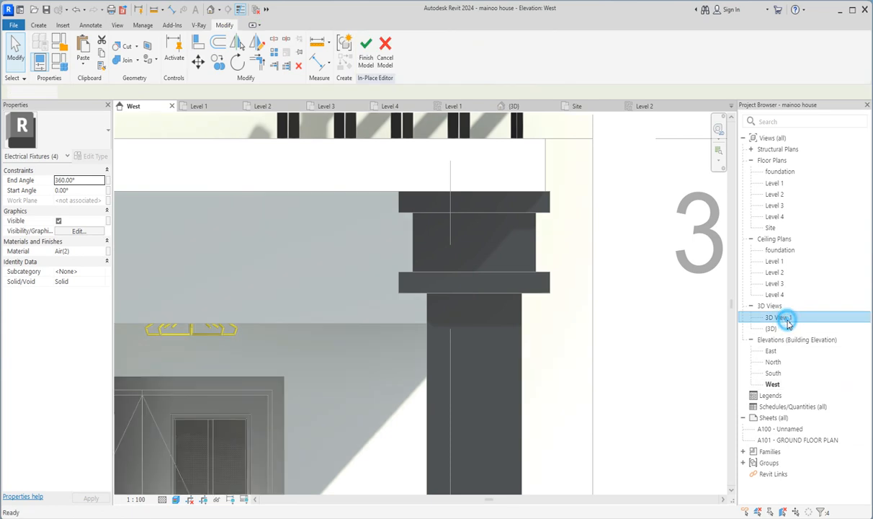
pyautogui.scroll(-2, 428, 342)
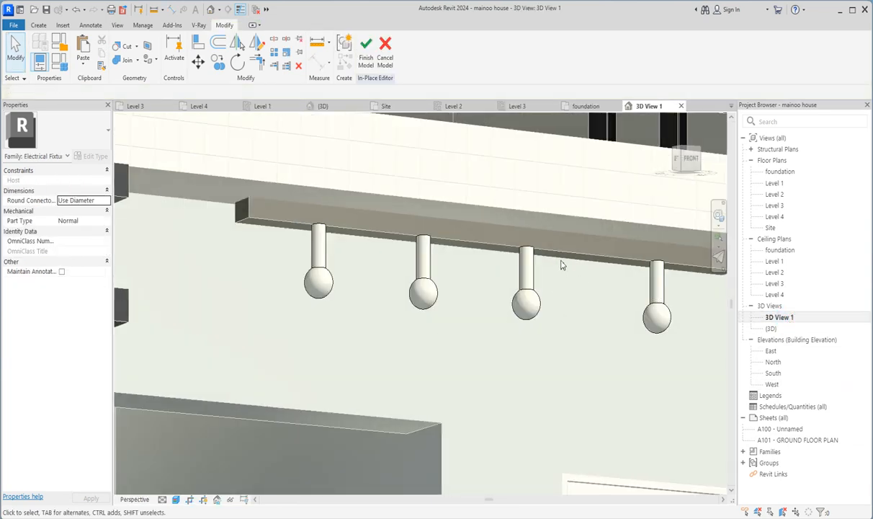
pyautogui.scroll(-5, 563, 309)
pyautogui.scroll(3, 569, 325)
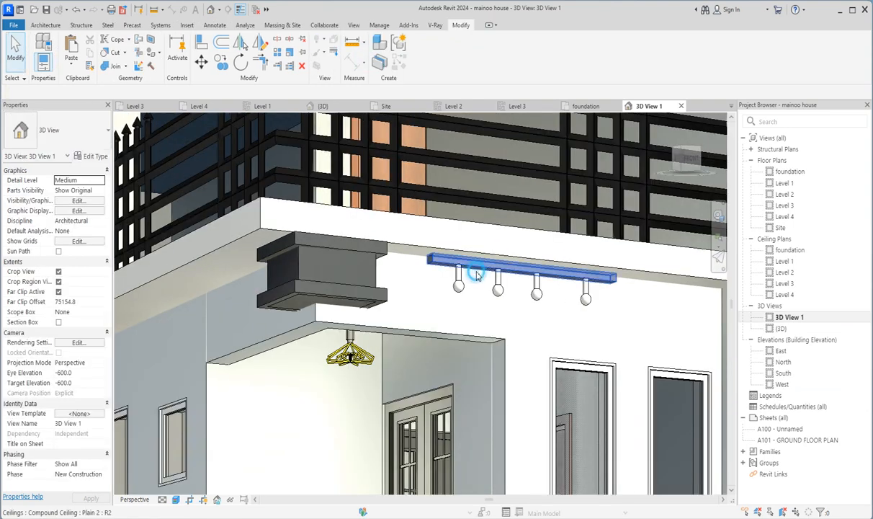
# Widen the under-balcony ceiling strip outward past the four fixtures by editing its boundary in the Level 1 ceiling plan.
pyautogui.click(548, 270)
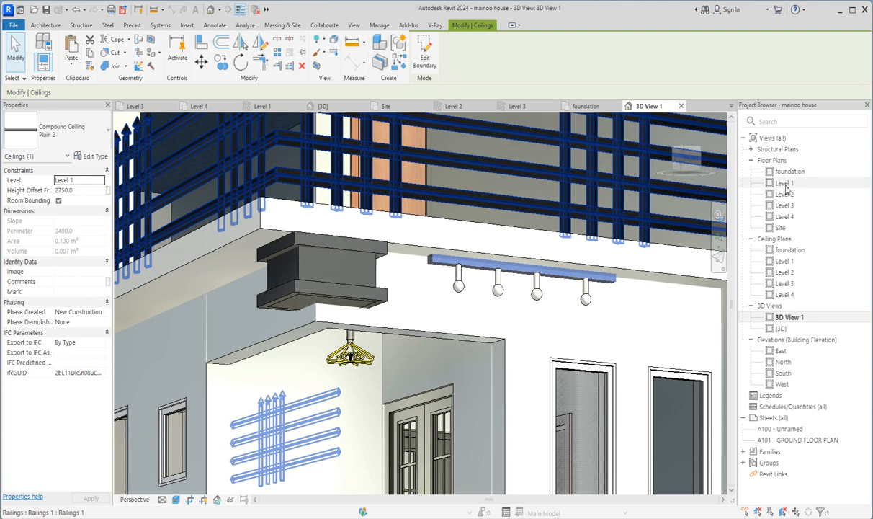
pyautogui.doubleClick(784, 261)
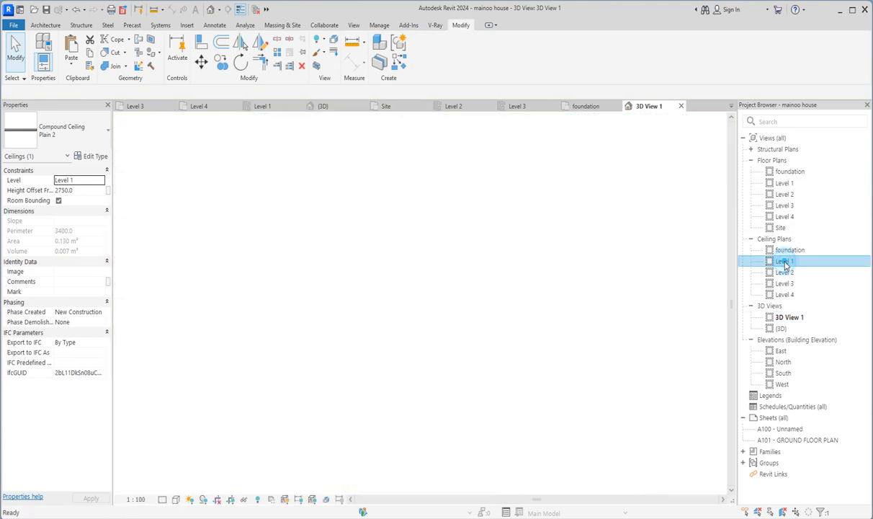
pyautogui.scroll(5, 448, 431)
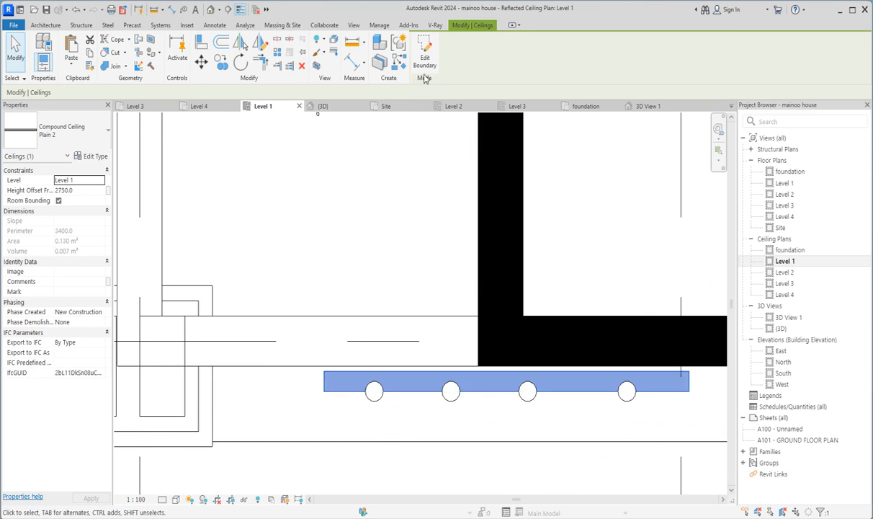
pyautogui.click(495, 400)
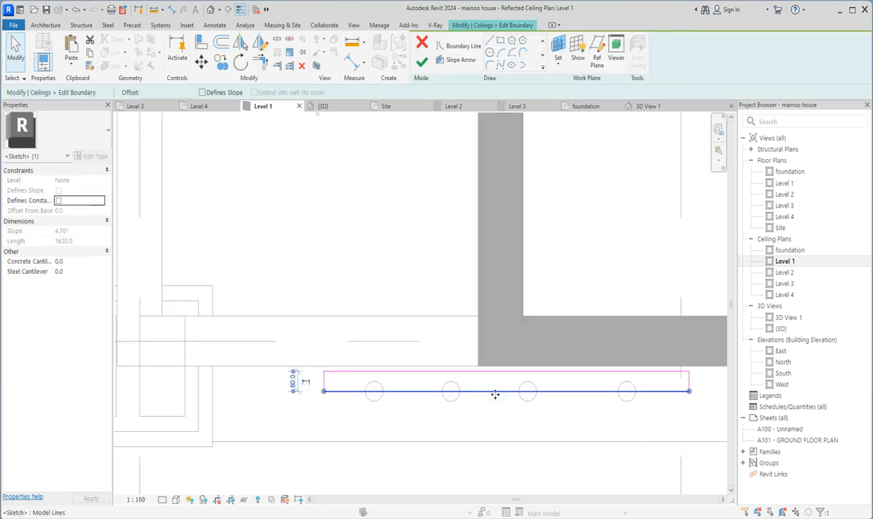
pyautogui.click(493, 433)
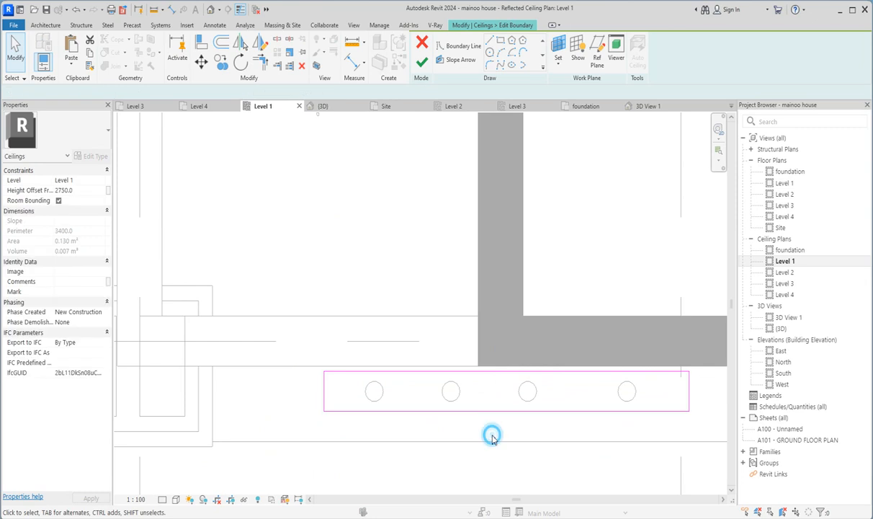
pyautogui.click(423, 63)
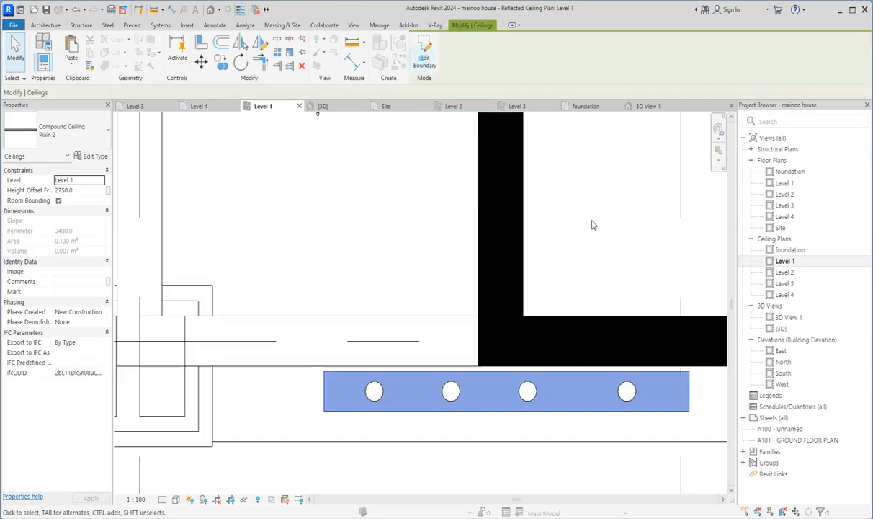
# Examine the widened strip and the four globe fixtures in the South elevation and in 3D View 1.
pyautogui.doubleClick(782, 373)
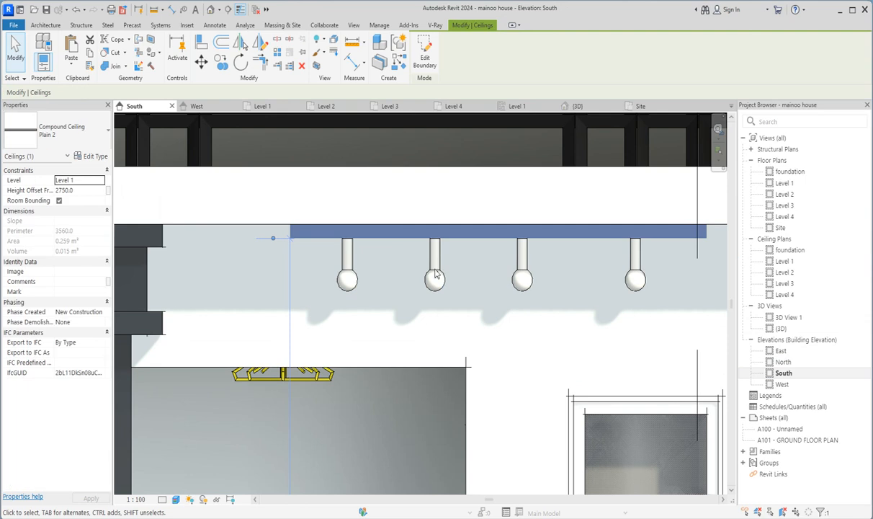
pyautogui.click(527, 294)
pyautogui.scroll(3, 527, 293)
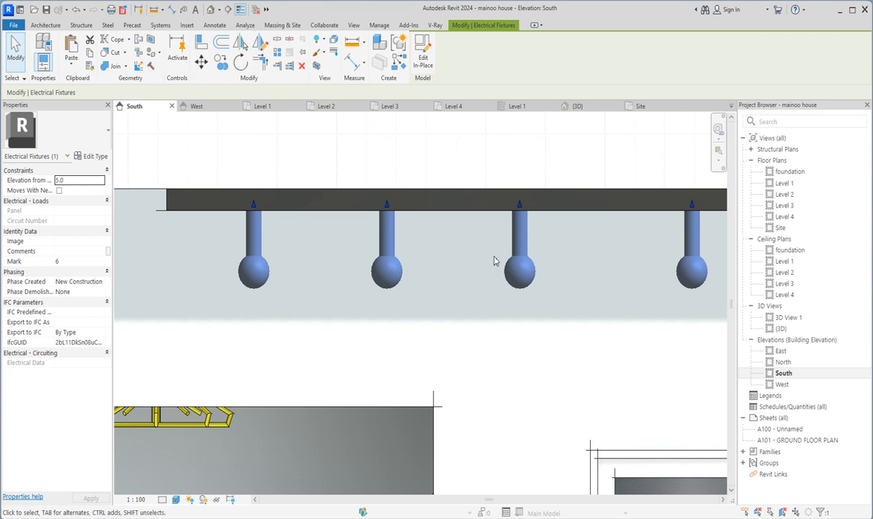
pyautogui.click(475, 268)
pyautogui.scroll(-5, 475, 268)
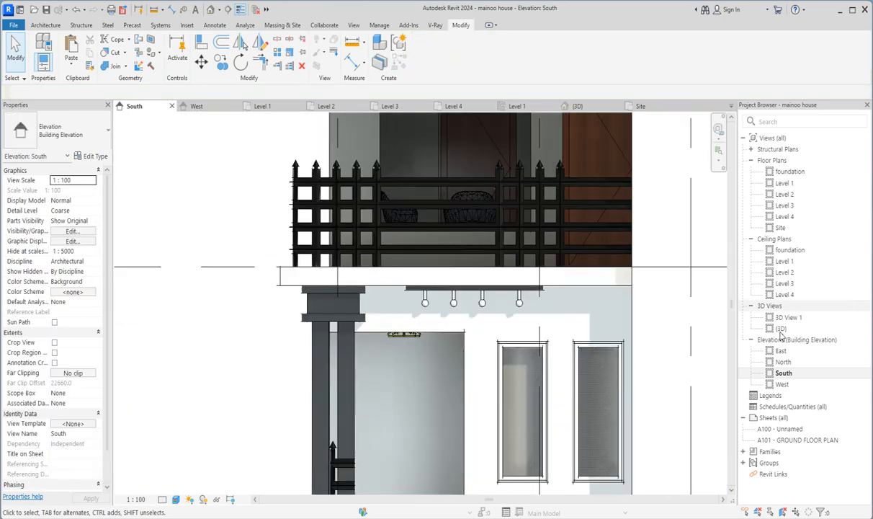
pyautogui.doubleClick(787, 318)
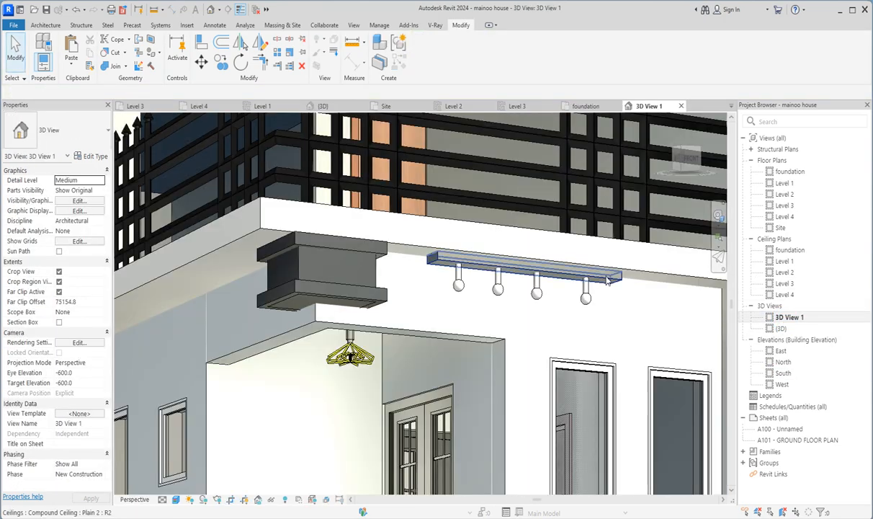
pyautogui.scroll(-5, 578, 287)
pyautogui.scroll(8, 603, 278)
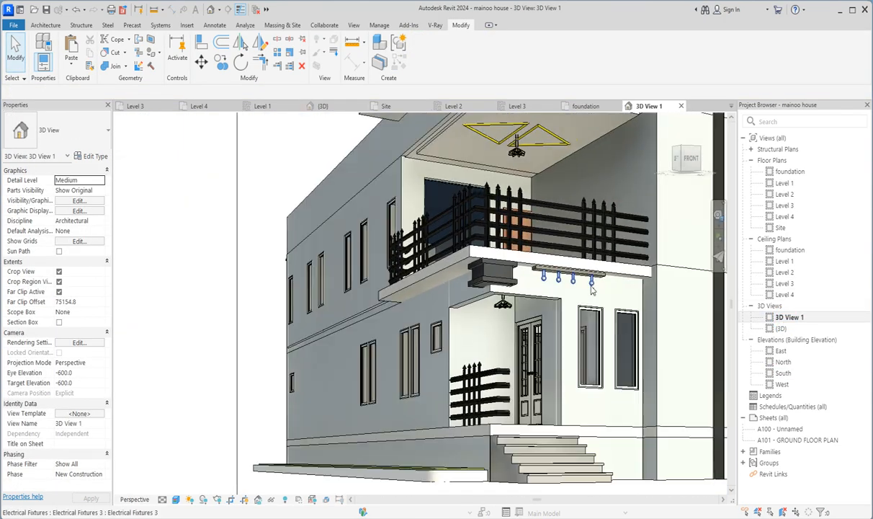
pyautogui.scroll(-4, 376, 288)
pyautogui.scroll(1, 389, 317)
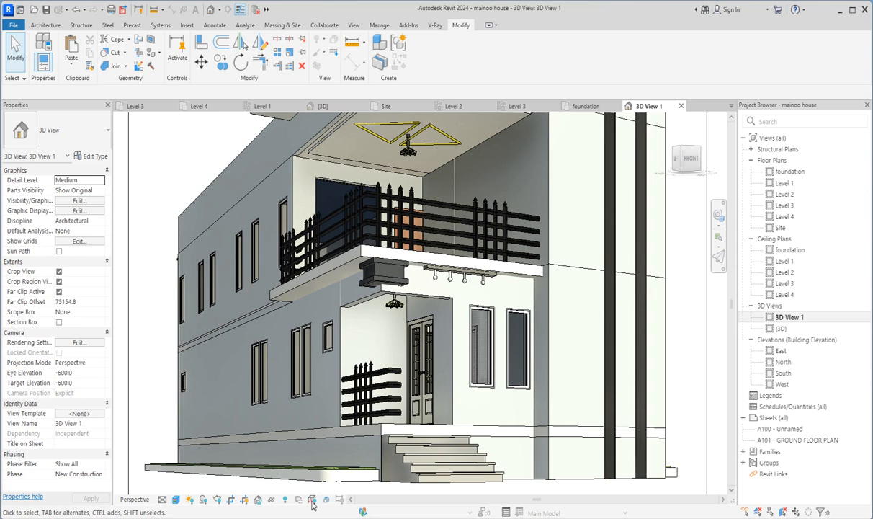
# Reveal the hidden elements in 3D View 1 and unhide the porch column beneath the balcony corner.
pyautogui.click(285, 500)
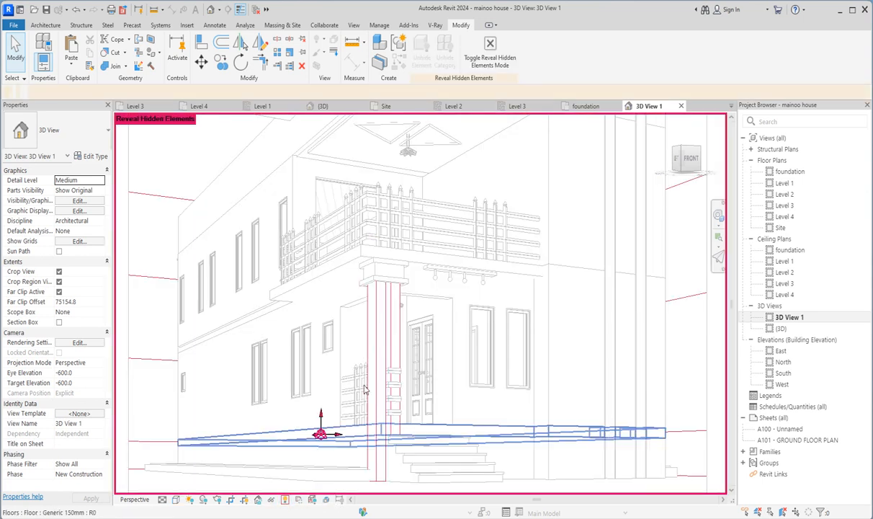
pyautogui.click(371, 317)
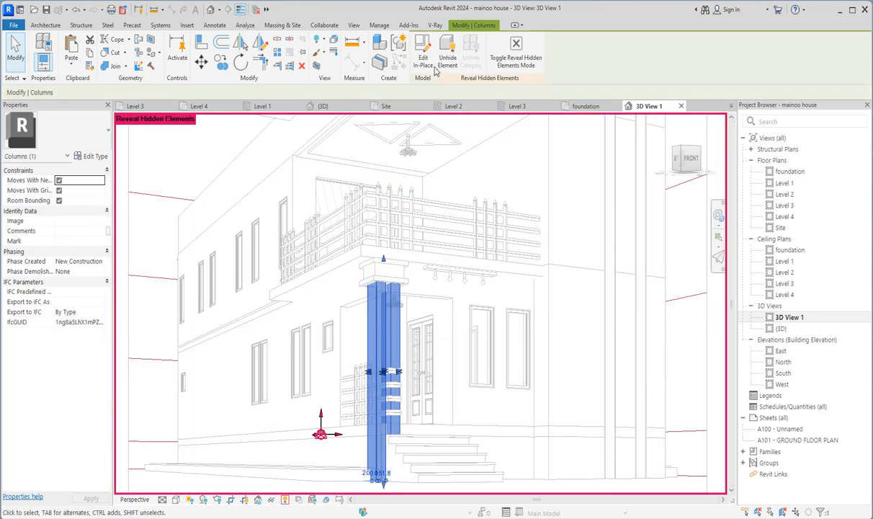
pyautogui.click(447, 62)
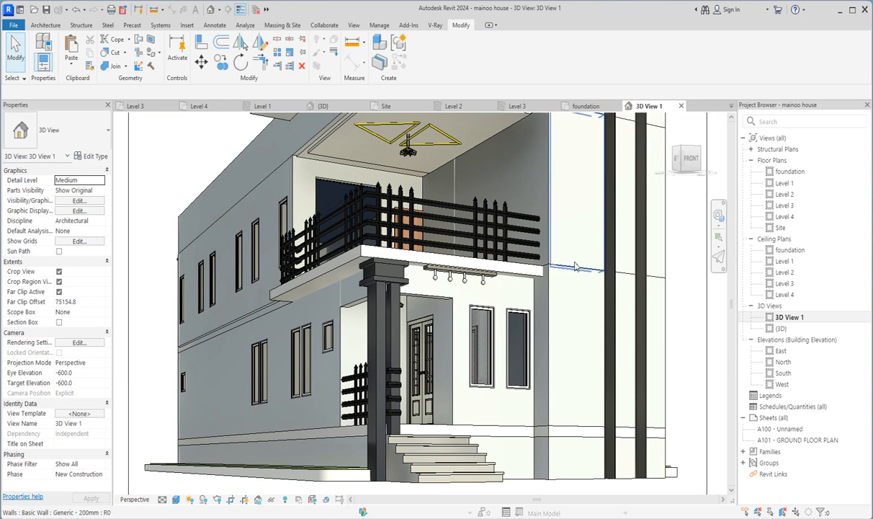
# Examine the whole house front in 3D View 1, including the balcony ceiling lights, railing, porch column and under-balcony fixtures.
pyautogui.scroll(-5, 575, 267)
pyautogui.scroll(3, 547, 238)
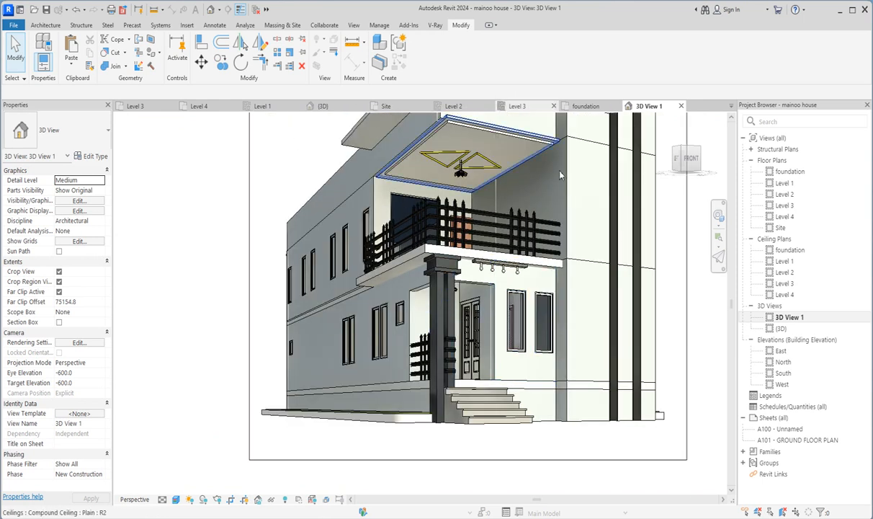
pyautogui.scroll(2, 536, 189)
pyautogui.scroll(-4, 519, 195)
pyautogui.scroll(4, 468, 240)
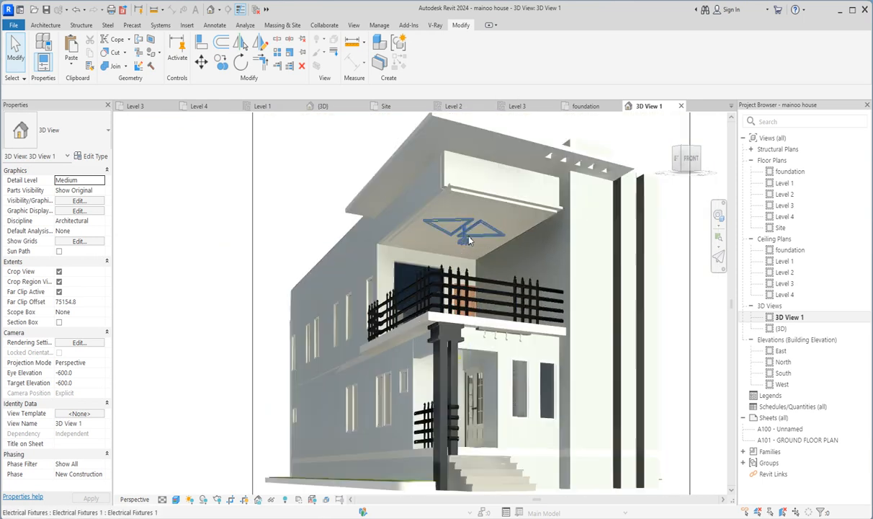
pyautogui.scroll(1, 469, 239)
pyautogui.scroll(-2, 457, 298)
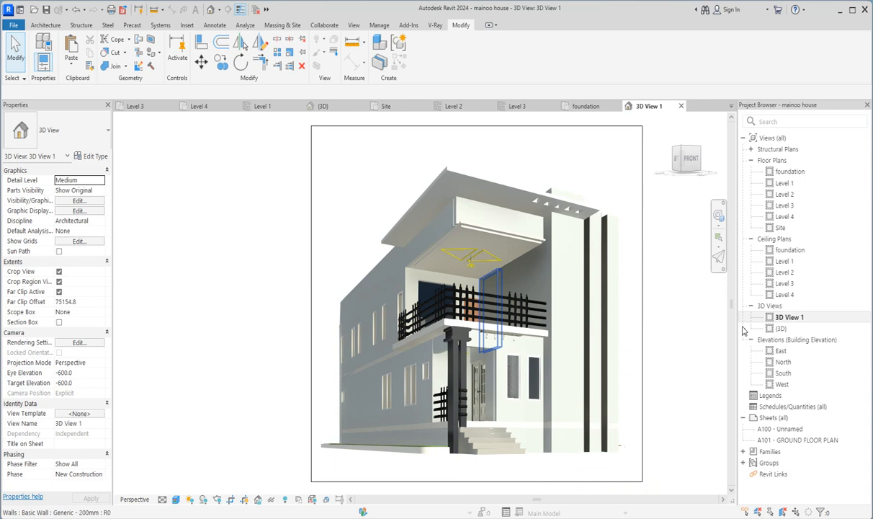
pyautogui.scroll(2, 694, 302)
pyautogui.scroll(-4, 671, 307)
pyautogui.scroll(2, 506, 201)
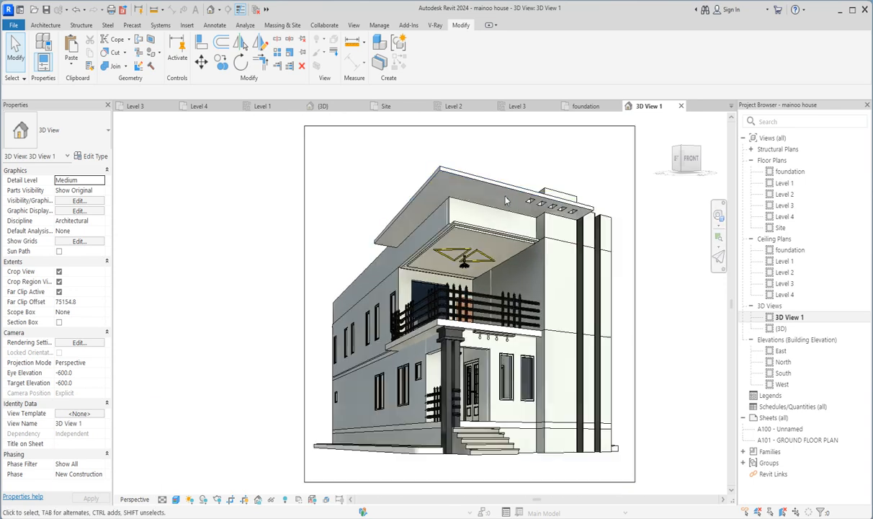
pyautogui.scroll(3, 479, 276)
pyautogui.scroll(-1, 466, 324)
pyautogui.scroll(-3, 467, 325)
pyautogui.scroll(-1, 472, 335)
pyautogui.scroll(2, 479, 346)
pyautogui.scroll(3, 479, 346)
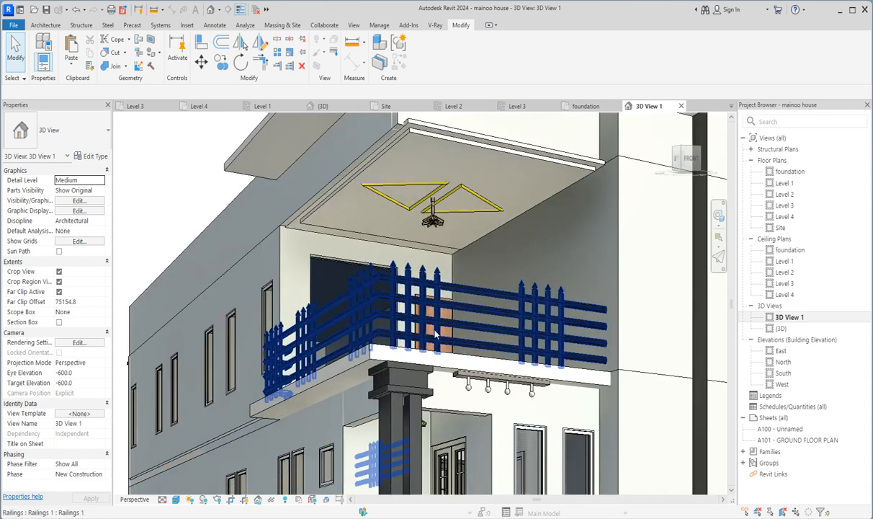